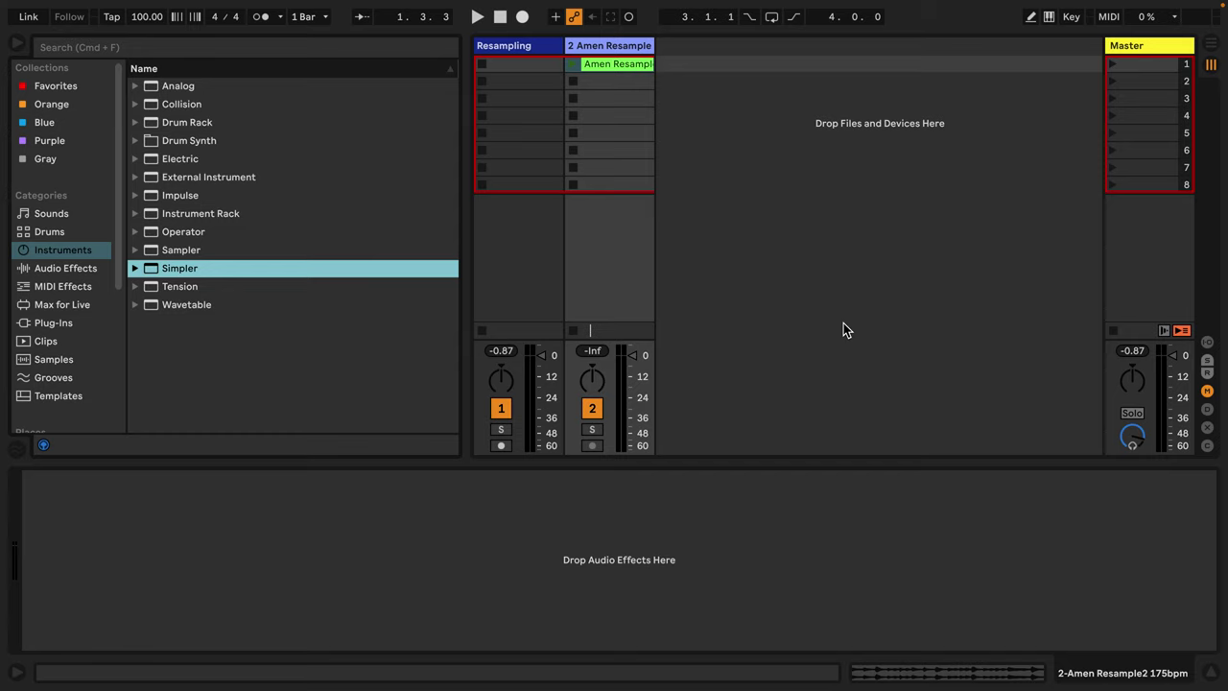
Launch the Amen Resample clip and change the project tempo to 160 BPM.
{"action": "left_click_drag", "start_coordinate": [843, 323], "coordinate": [576, 79]}
{"action": "left_click", "coordinate": [572, 63]}
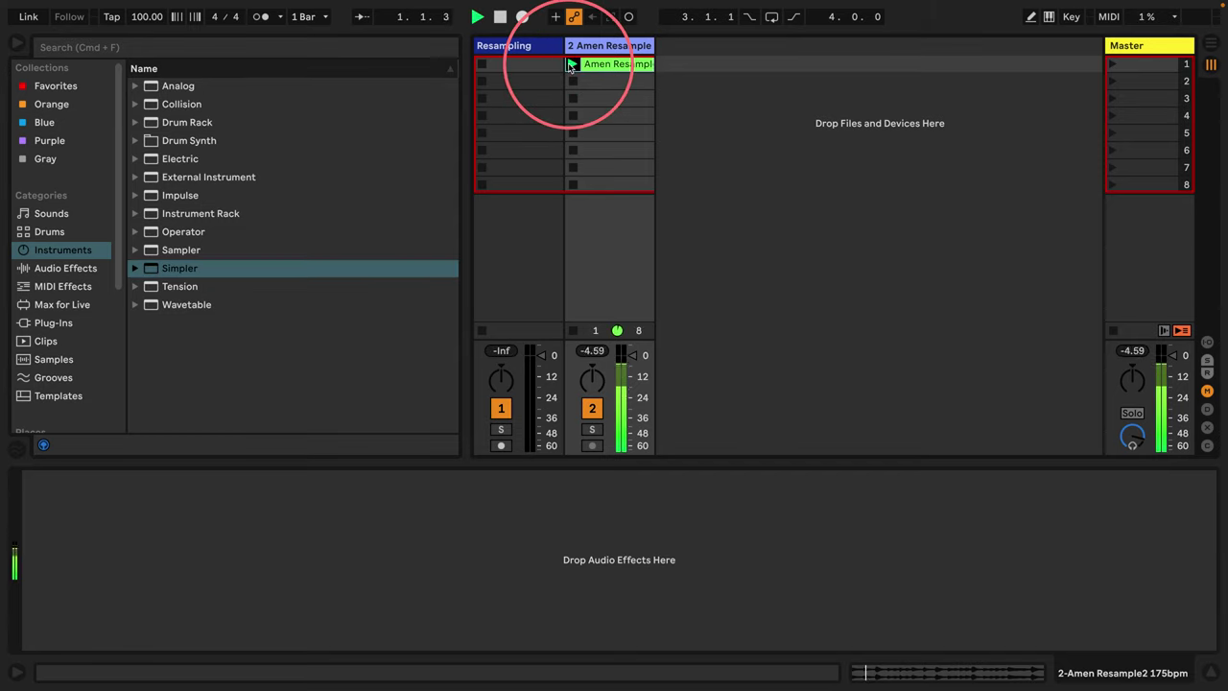
{"action": "left_click", "coordinate": [146, 16]}
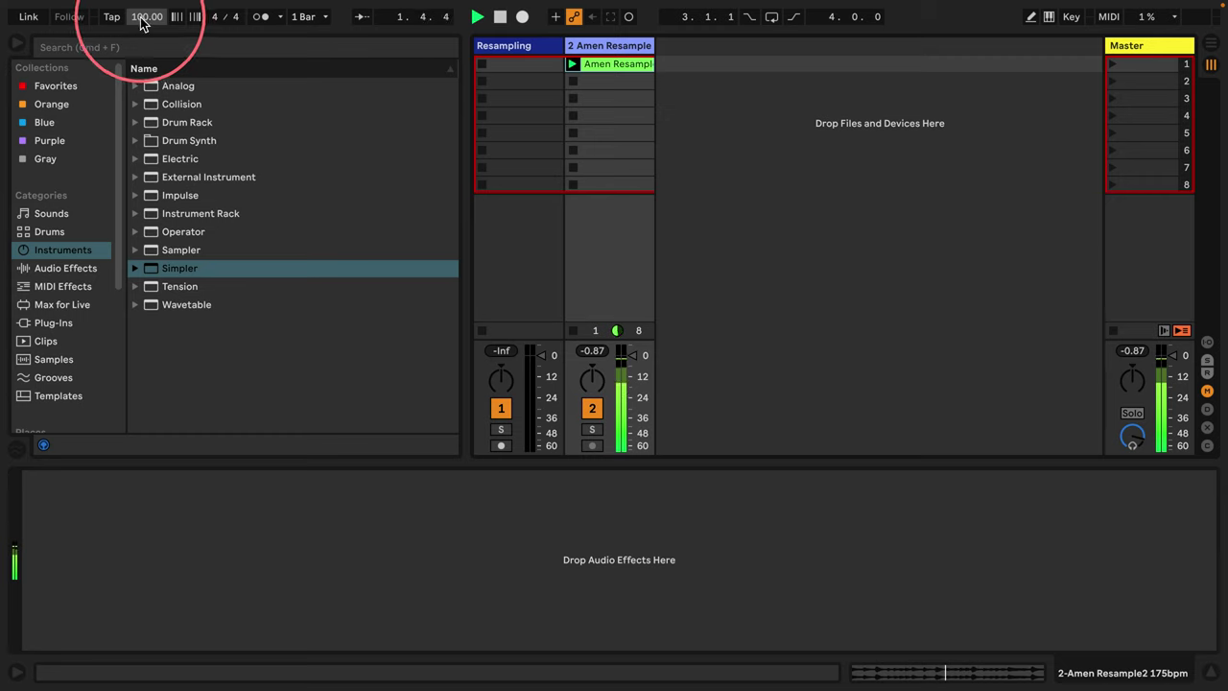
{"action": "type", "text": "160"}
{"action": "key", "text": "Return"}
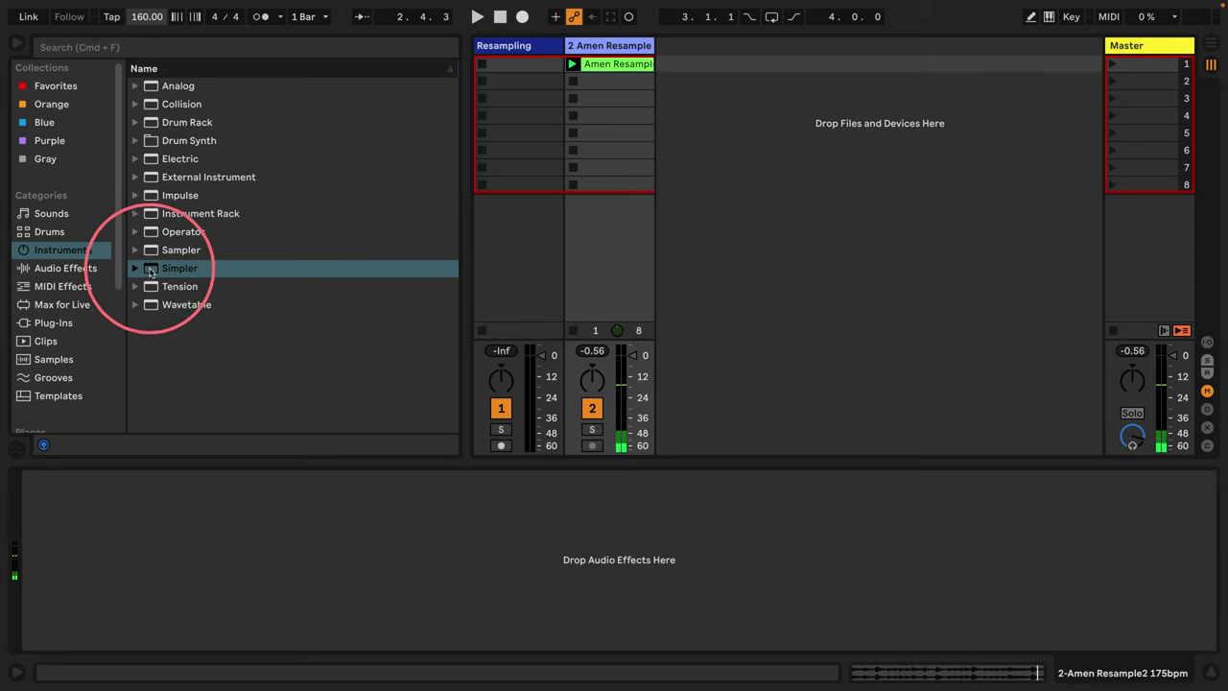
Load the Amen Resample clip into Simpler on a new MIDI track, stop the clip, and set 1-Shot with Vol<Vel 0.8%.
{"action": "left_click_drag", "start_coordinate": [153, 265], "coordinate": [716, 96]}
{"action": "left_click_drag", "start_coordinate": [614, 65], "coordinate": [307, 537]}
{"action": "left_click", "coordinate": [572, 184]}
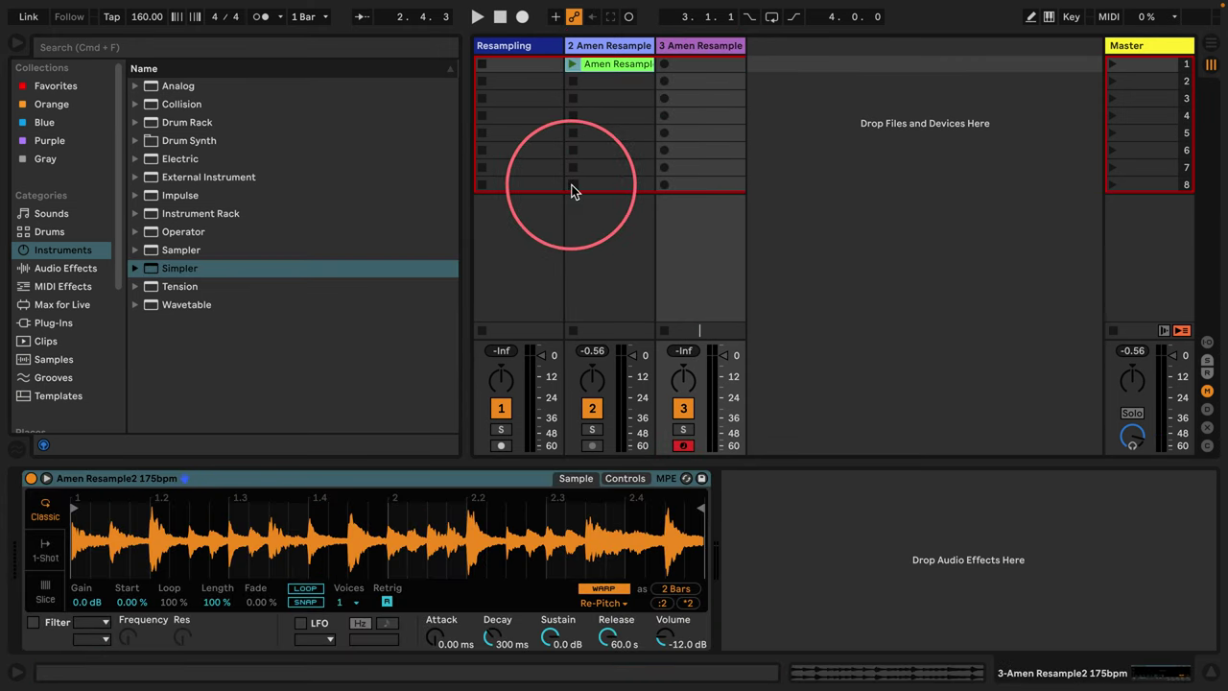
{"action": "left_click", "coordinate": [45, 548]}
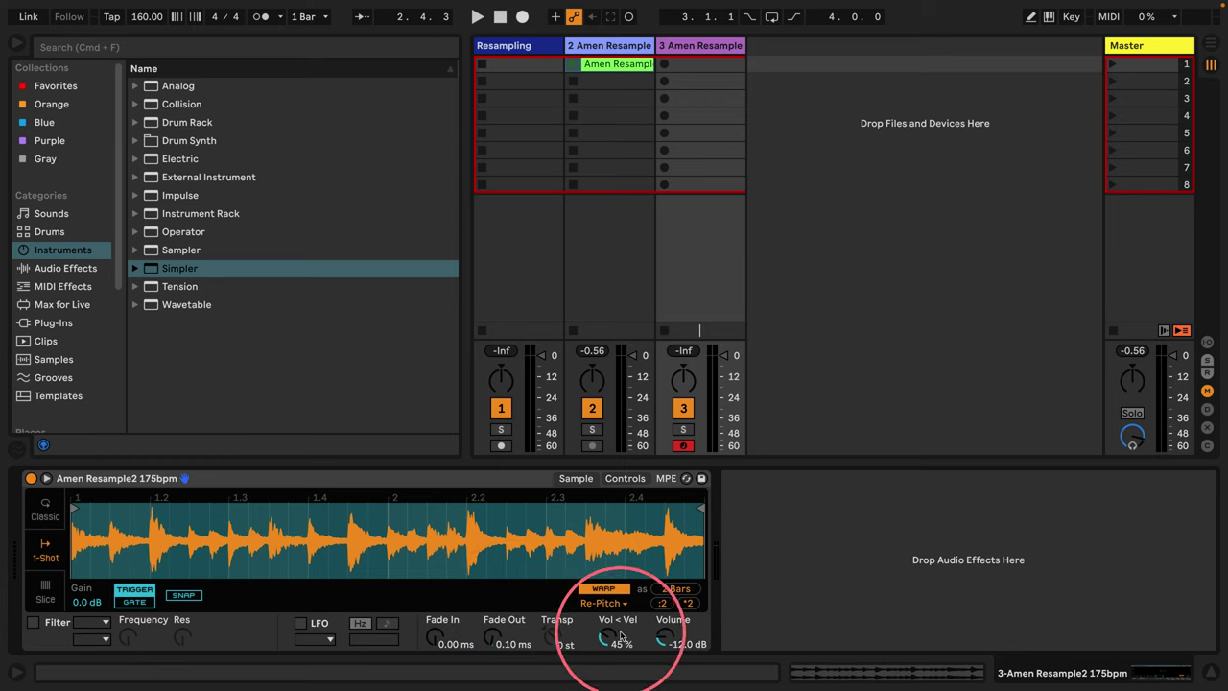
{"action": "left_click_drag", "start_coordinate": [609, 639], "coordinate": [608, 681]}
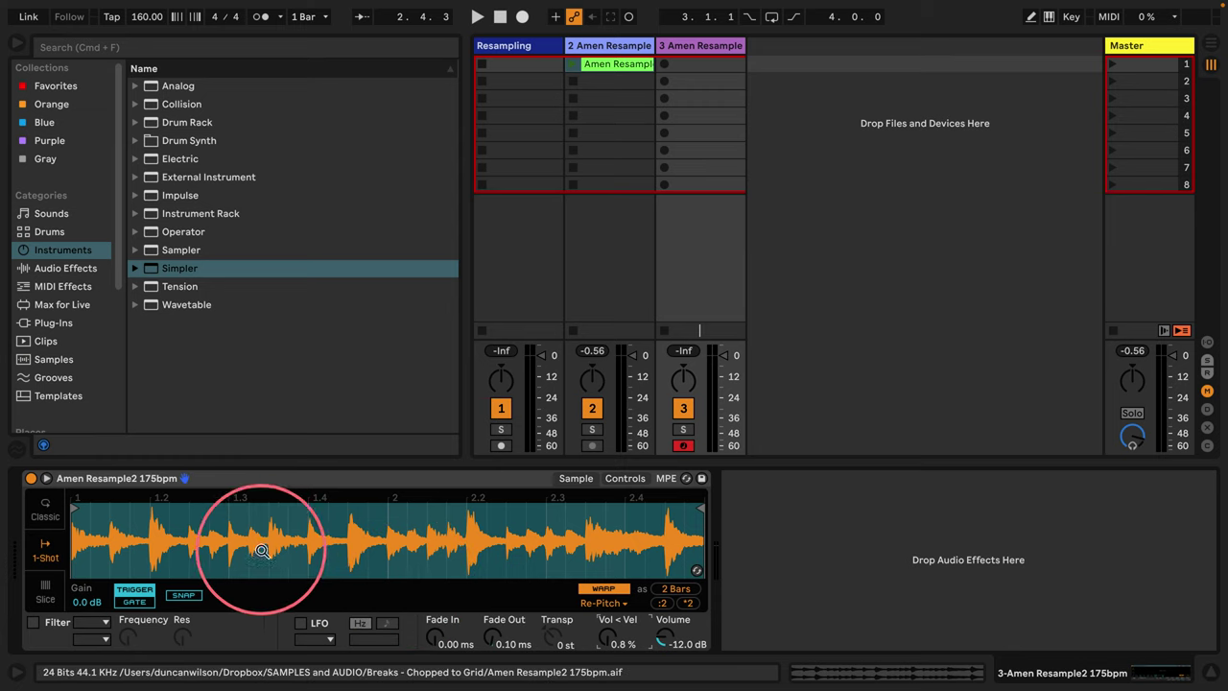
Switch Simpler to Slice mode, slicing by Beat at 1/8 divisions.
{"action": "left_click", "coordinate": [45, 590]}
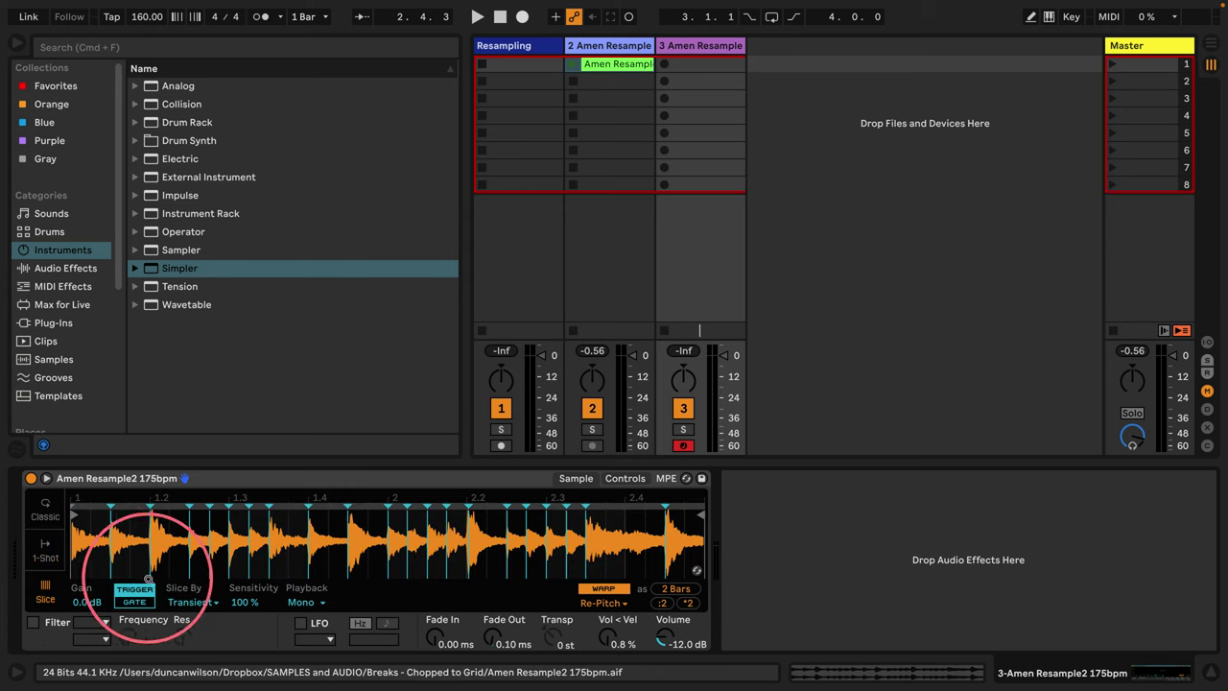
{"action": "left_click", "coordinate": [190, 602]}
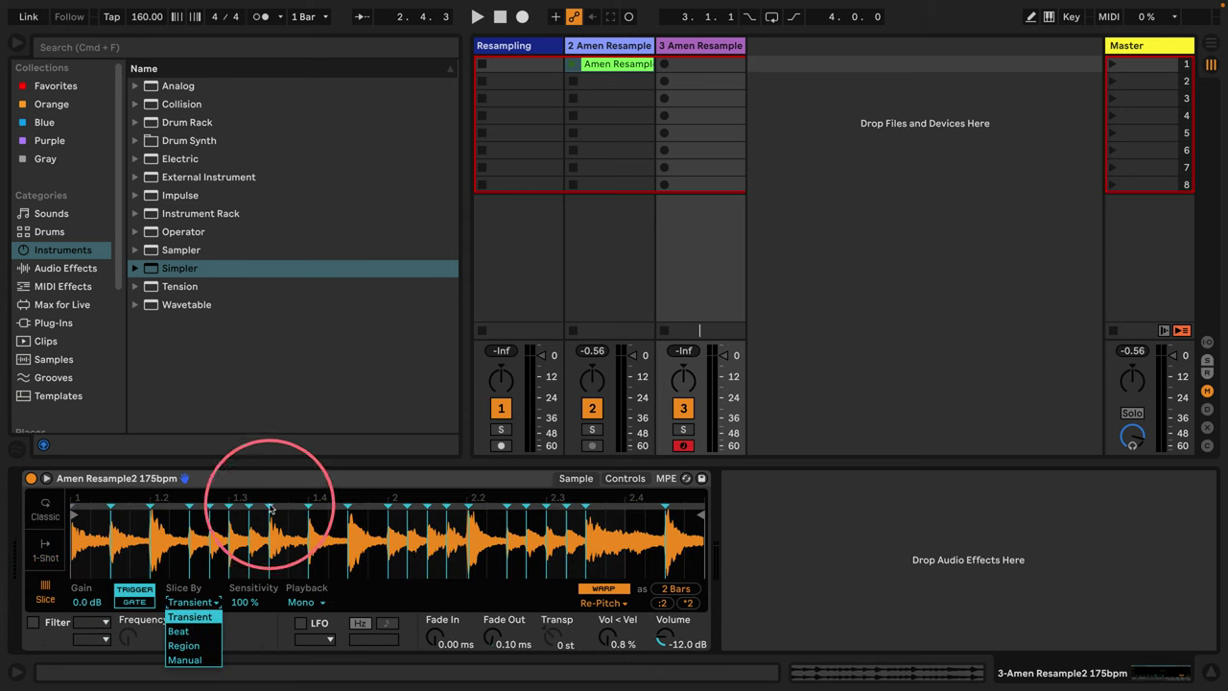
{"action": "left_click", "coordinate": [192, 441]}
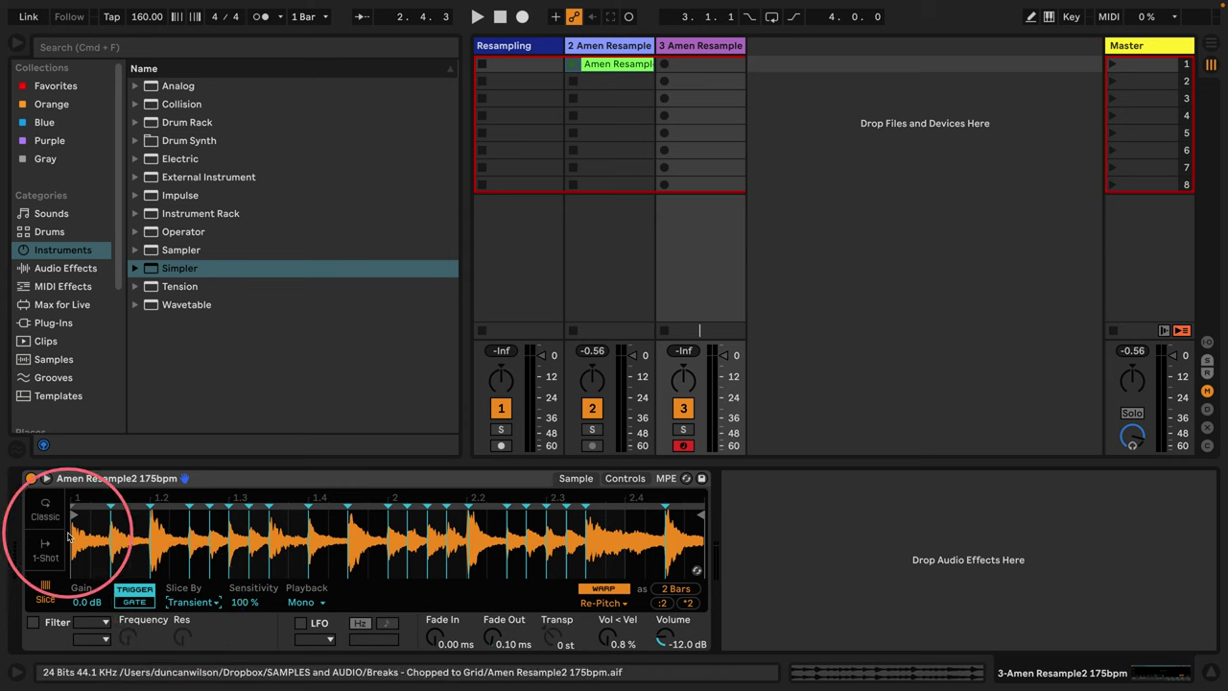
{"action": "left_click", "coordinate": [192, 601]}
{"action": "left_click", "coordinate": [188, 634]}
{"action": "left_click", "coordinate": [238, 602]}
{"action": "left_click", "coordinate": [246, 477]}
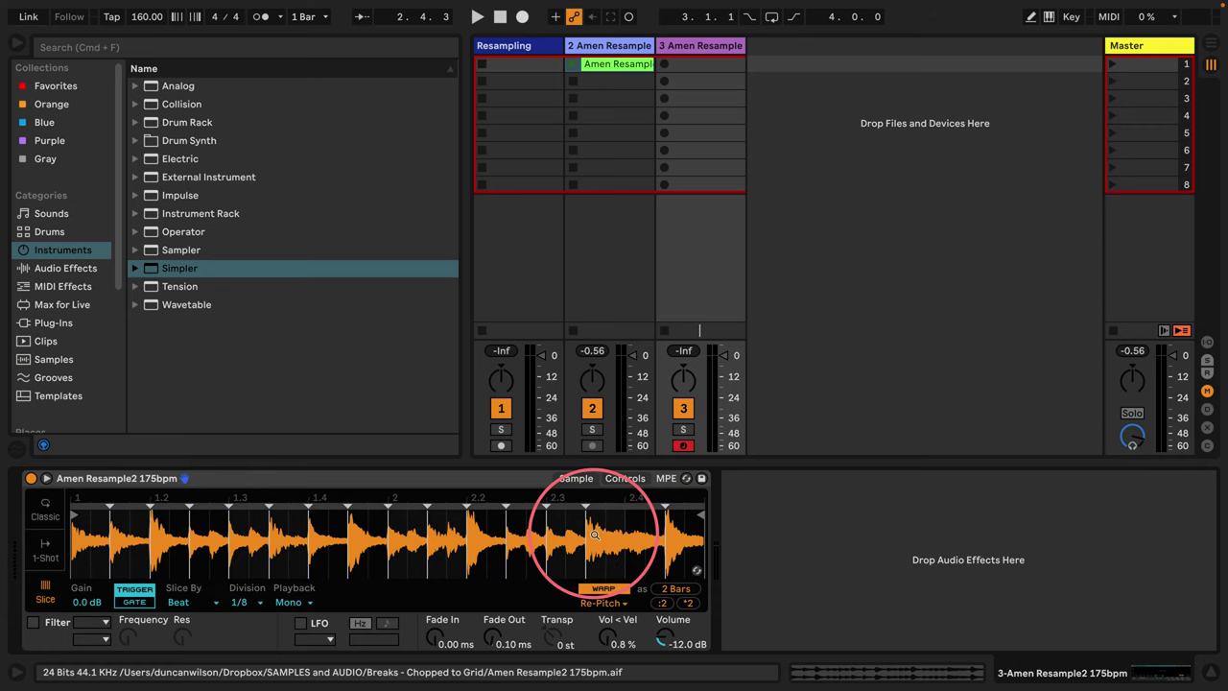
Create an empty MIDI clip on track 3 and audition the slices from C1 up to F1.
{"action": "double_click", "coordinate": [694, 66]}
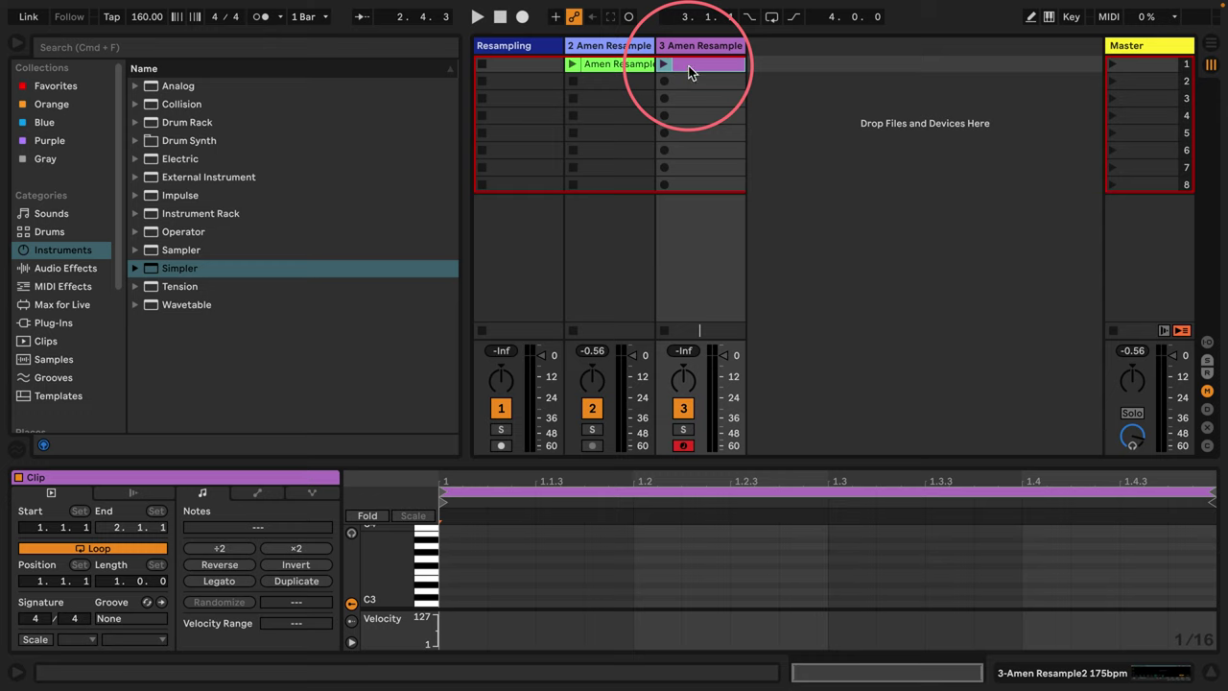
{"action": "left_click_drag", "start_coordinate": [450, 462], "coordinate": [450, 149]}
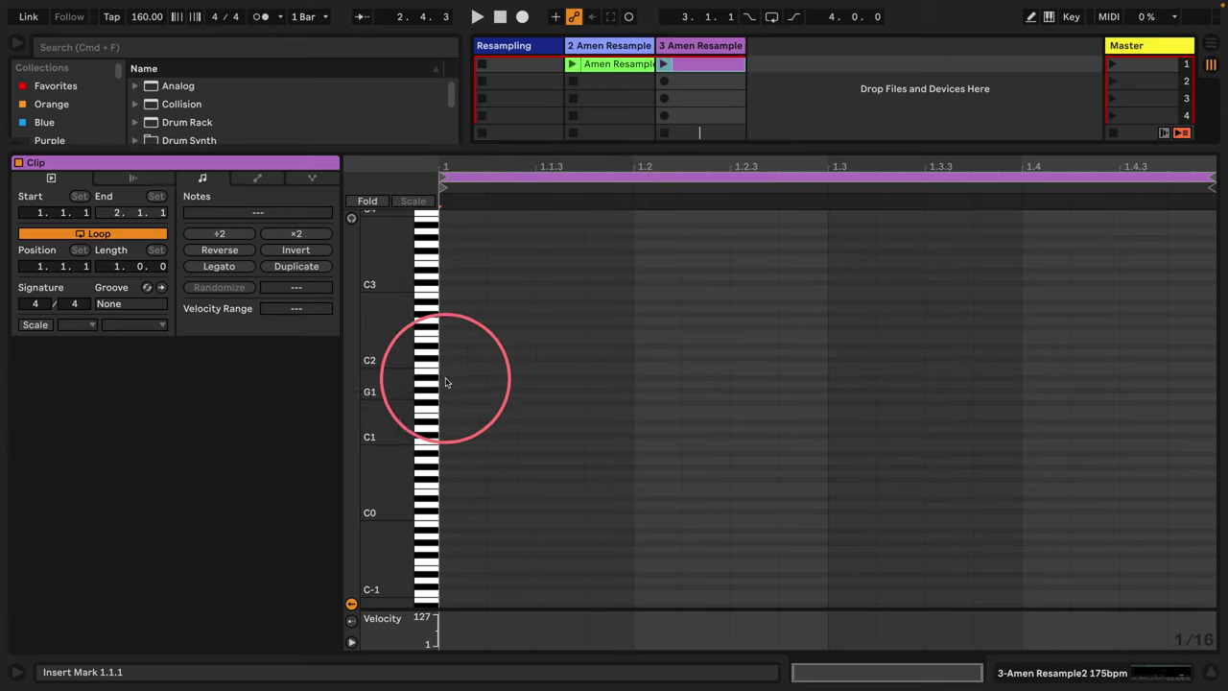
{"action": "left_click", "coordinate": [351, 218]}
{"action": "left_click", "coordinate": [427, 446]}
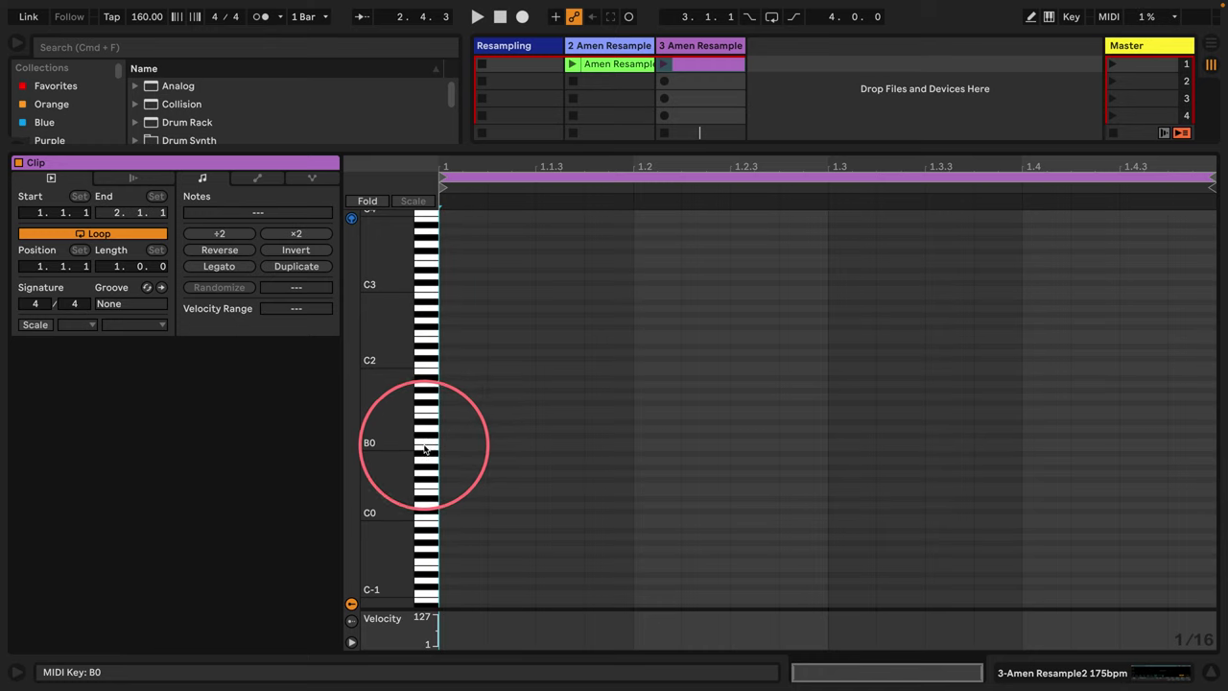
{"action": "left_click", "coordinate": [427, 443]}
{"action": "left_click", "coordinate": [425, 431]}
{"action": "left_click", "coordinate": [425, 420]}
{"action": "left_click", "coordinate": [425, 407]}
{"action": "left_click", "coordinate": [425, 410]}
Draw rising eighth notes F1, F#1, G1, F1, F#1, G1, G#1, A1 across bar 1.
{"action": "double_click", "coordinate": [447, 410]}
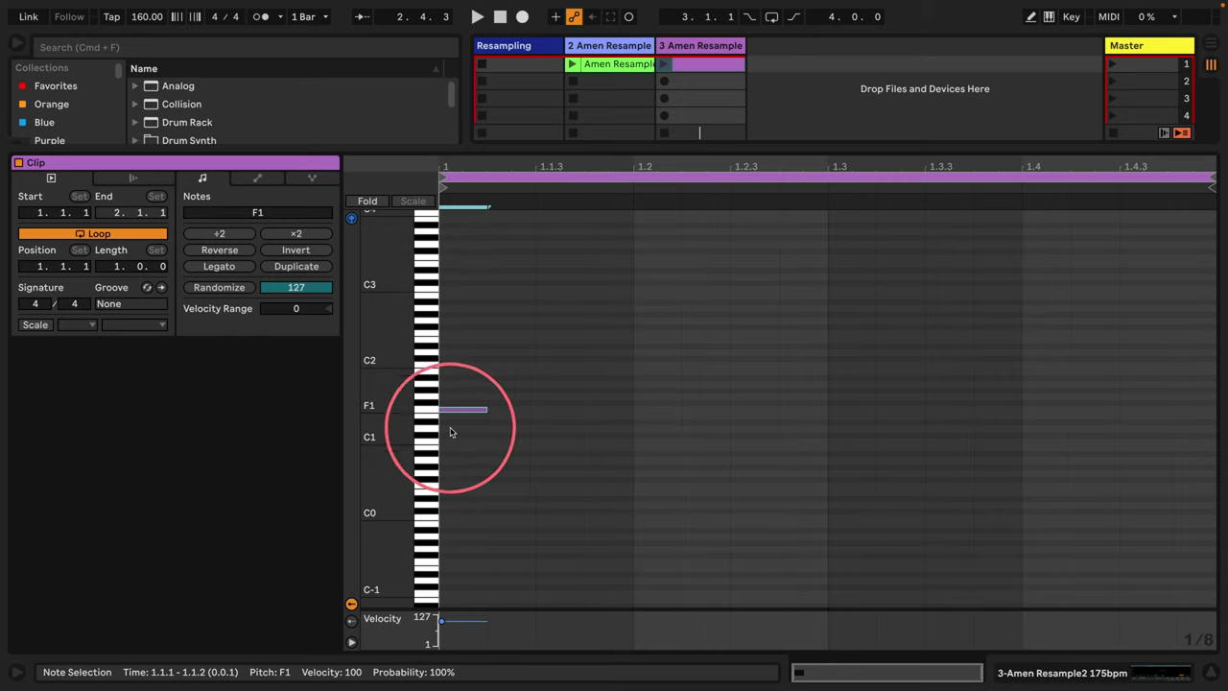
{"action": "double_click", "coordinate": [472, 410]}
{"action": "double_click", "coordinate": [474, 413]}
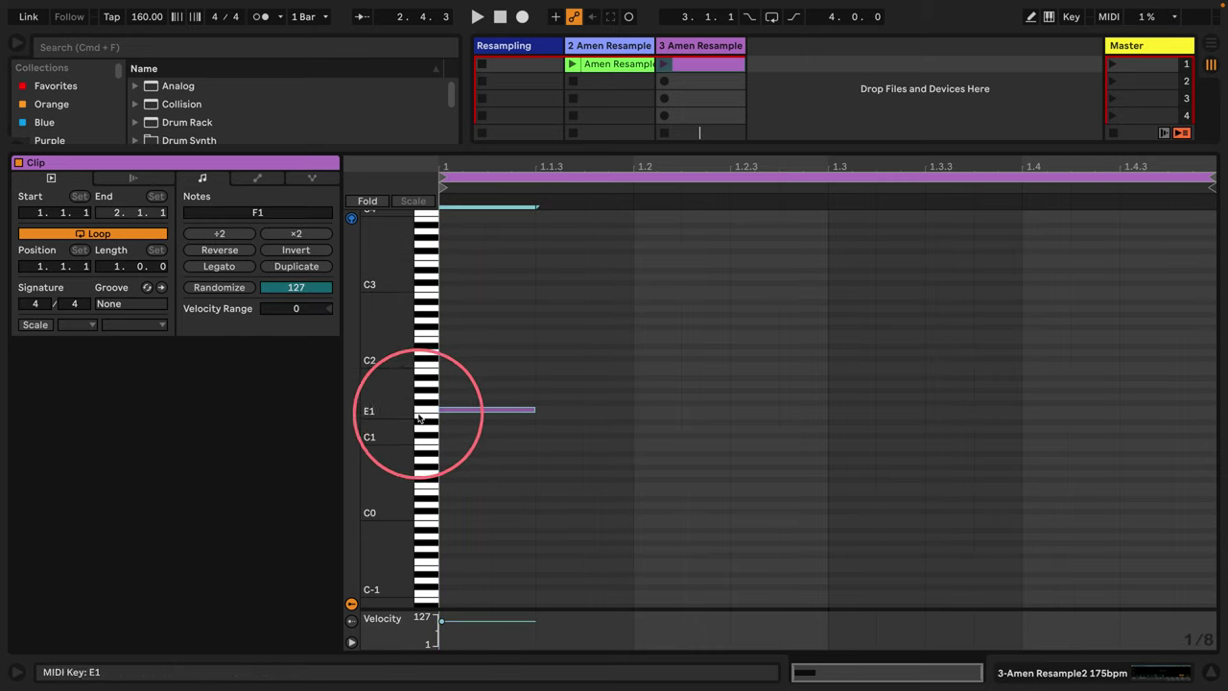
{"action": "mouse_move", "coordinate": [383, 411]}
{"action": "left_mouse_down"}
{"action": "mouse_move", "coordinate": [383, 433]}
{"action": "mouse_move", "coordinate": [383, 422]}
{"action": "left_mouse_up"}
{"action": "double_click", "coordinate": [575, 390]}
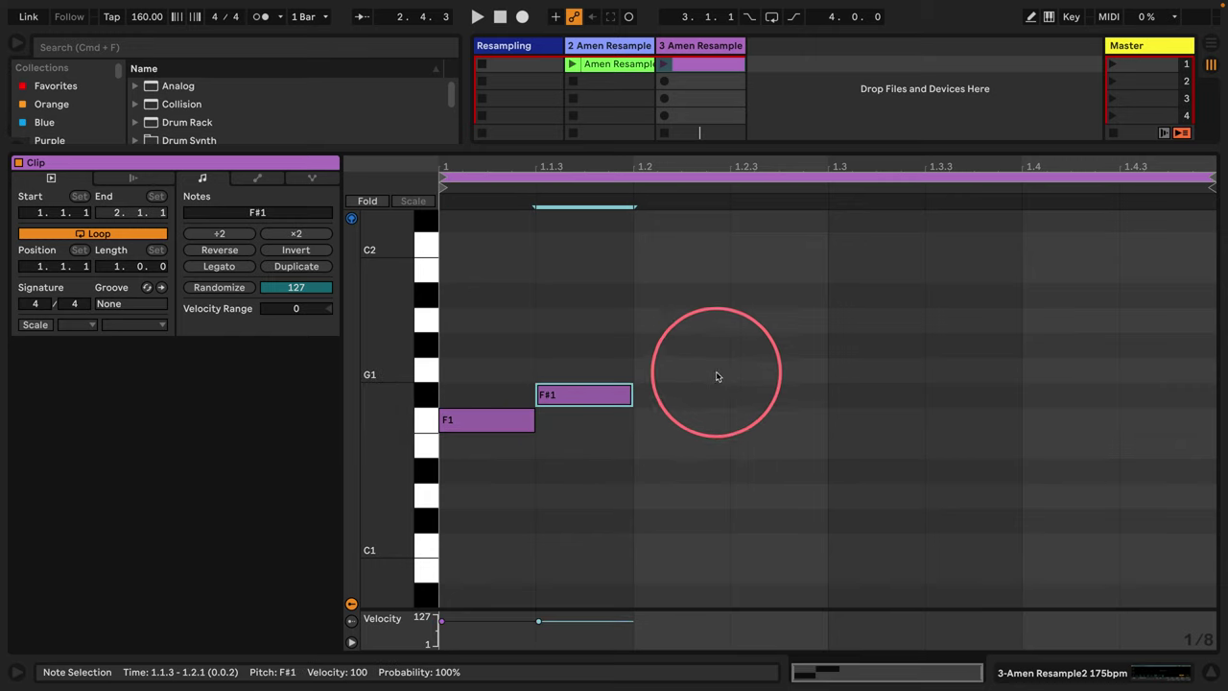
{"action": "double_click", "coordinate": [707, 373]}
{"action": "double_click", "coordinate": [754, 419]}
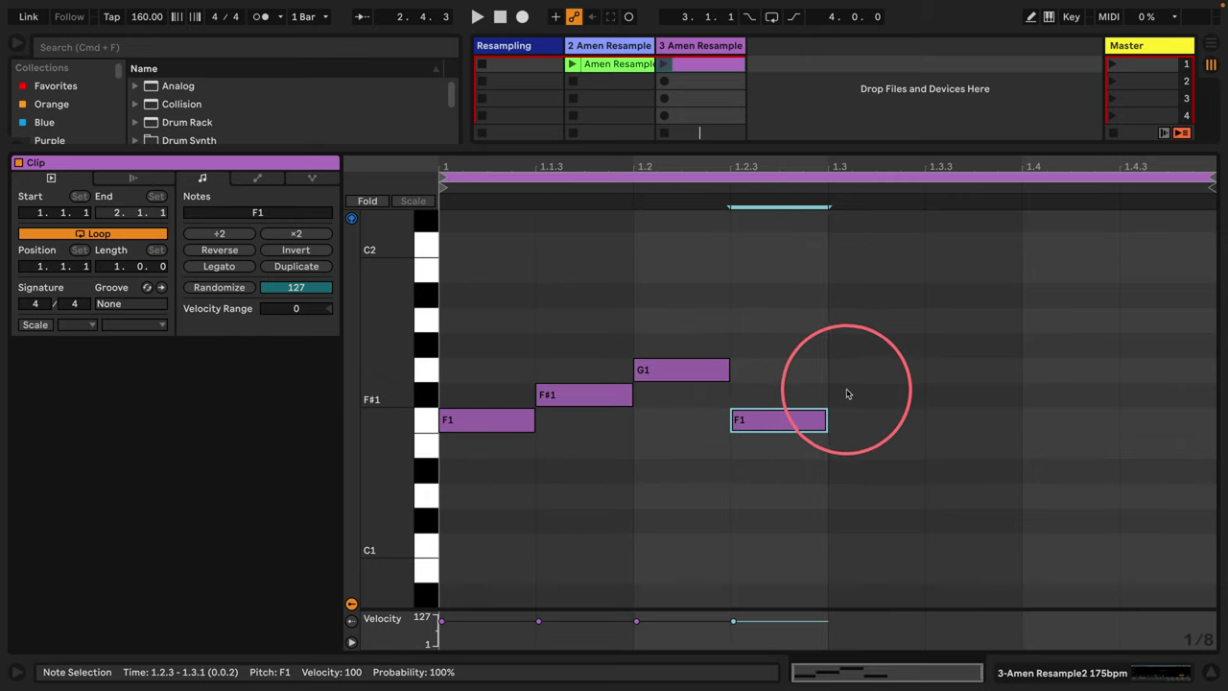
{"action": "double_click", "coordinate": [850, 393]}
{"action": "left_click", "coordinate": [975, 373]}
{"action": "double_click", "coordinate": [975, 371]}
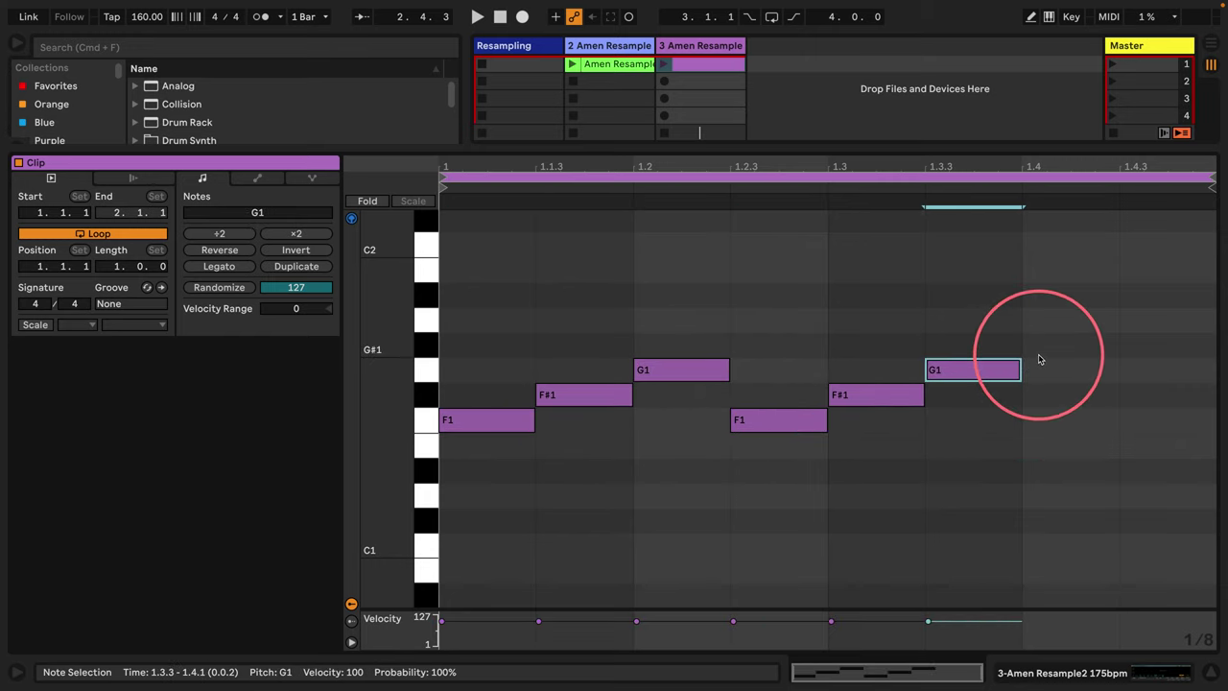
{"action": "double_click", "coordinate": [1060, 344]}
{"action": "left_click", "coordinate": [1141, 327]}
{"action": "double_click", "coordinate": [1140, 327]}
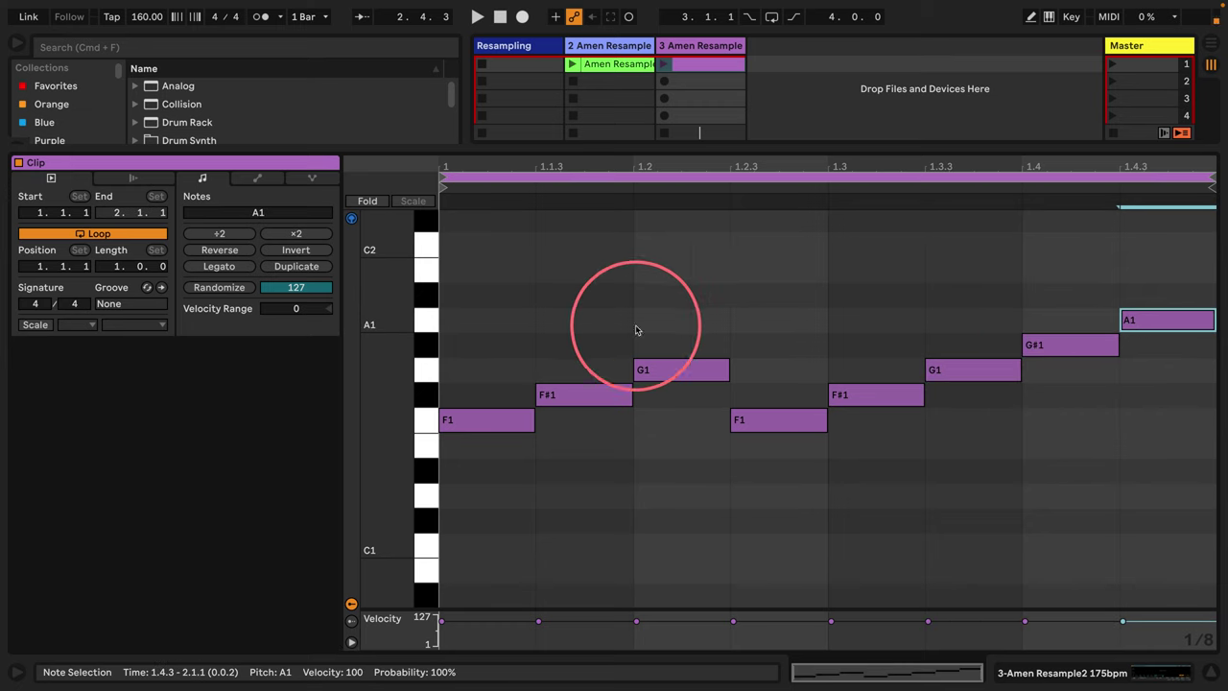
Duplicate the loop to two bars and raise bar 2's last five notes three semitones.
{"action": "left_click", "coordinate": [544, 179]}
{"action": "left_click", "coordinate": [281, 266]}
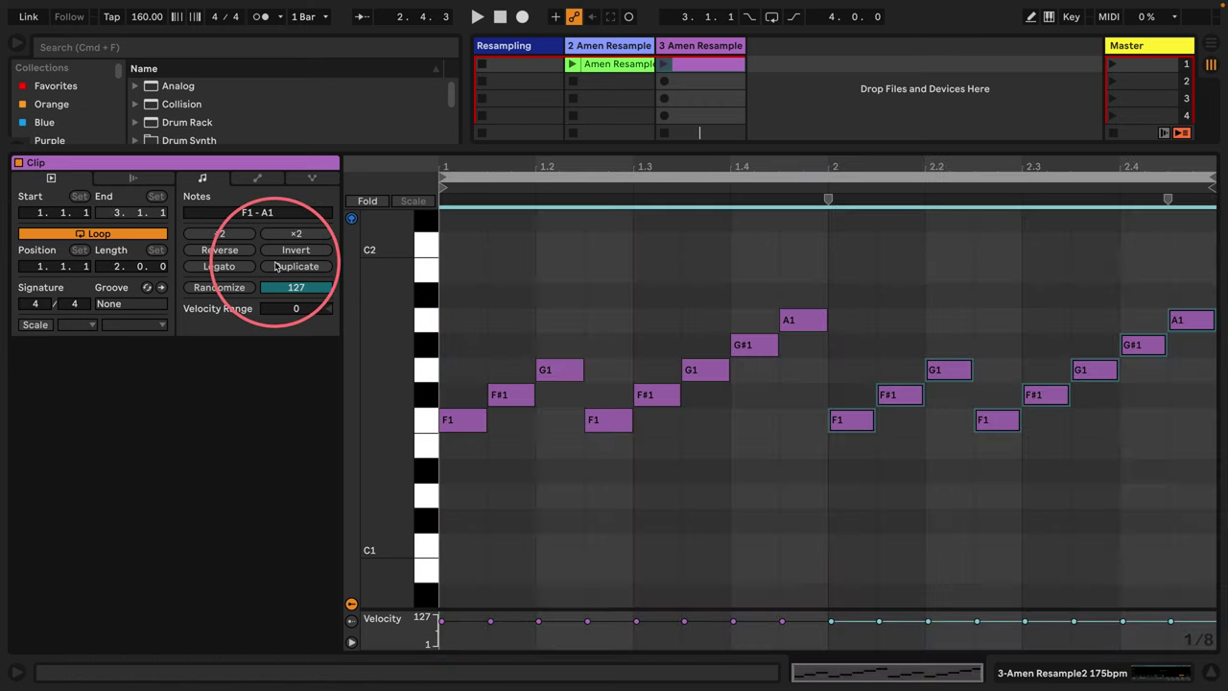
{"action": "left_click", "coordinate": [994, 464]}
{"action": "left_click_drag", "start_coordinate": [1101, 333], "coordinate": [1170, 242]}
{"action": "key", "text": "Up"}
{"action": "key", "text": "Up"}
{"action": "key", "text": "Up"}
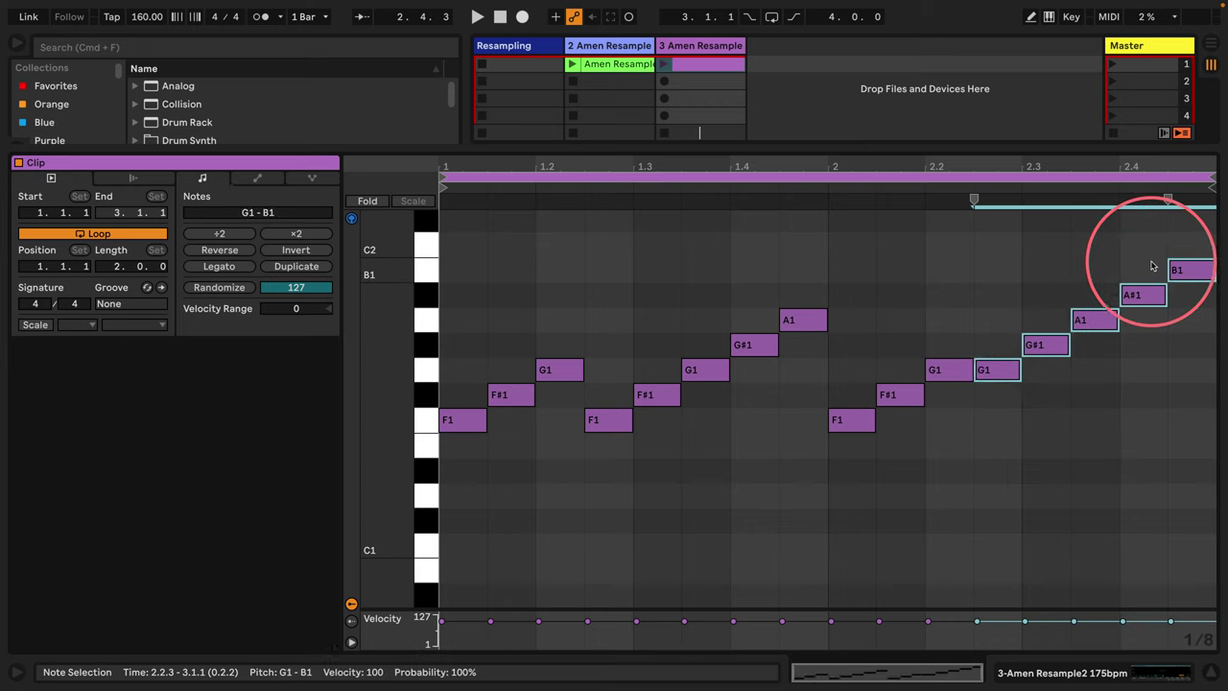
Launch the new MIDI clip on track 3 and restart playback with Simpler in view.
{"action": "left_click", "coordinate": [662, 65]}
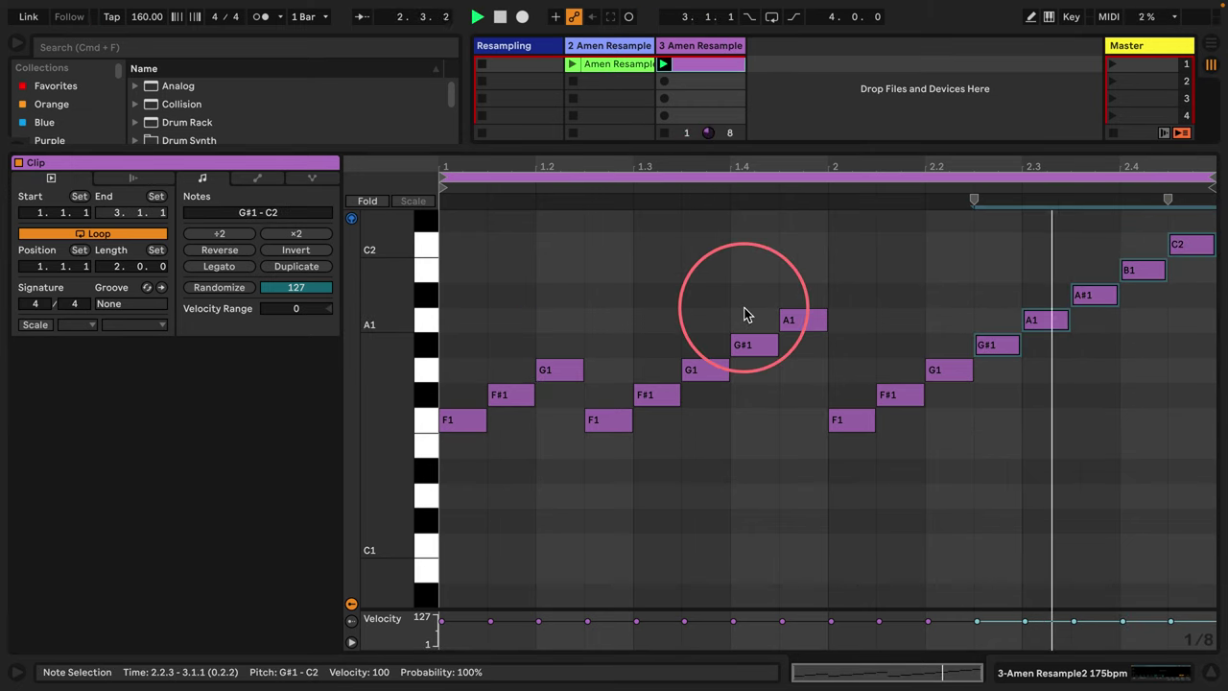
{"action": "left_click", "coordinate": [1045, 671]}
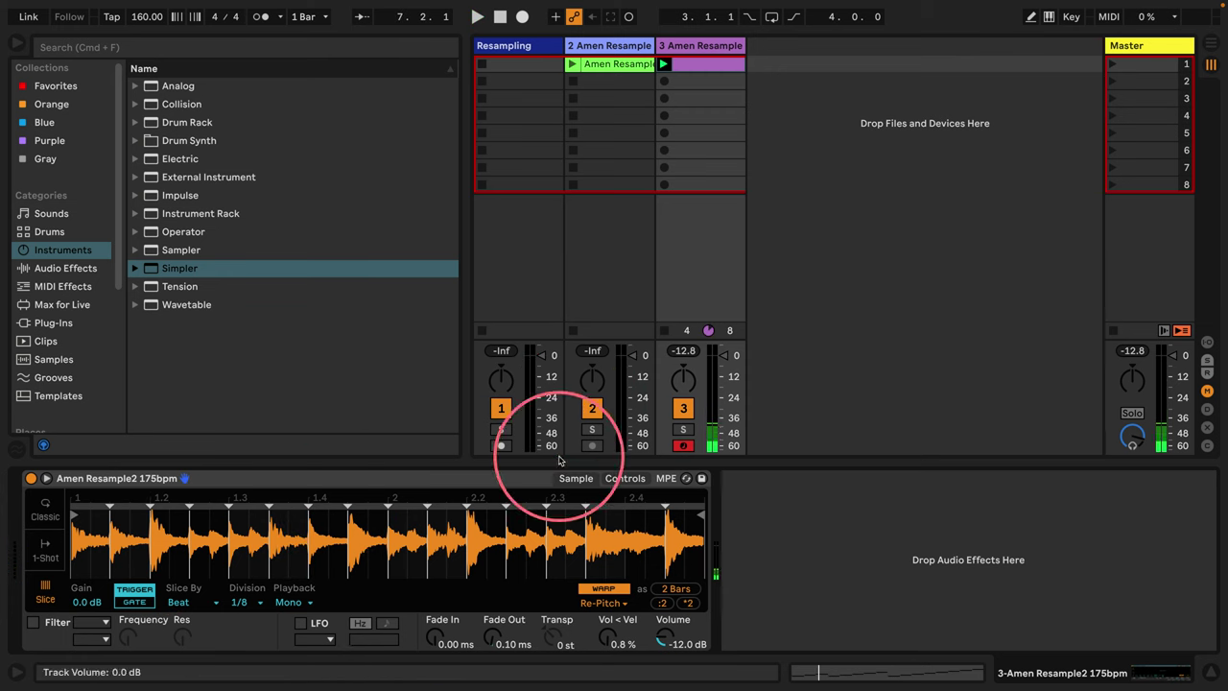
{"action": "key", "text": "space"}
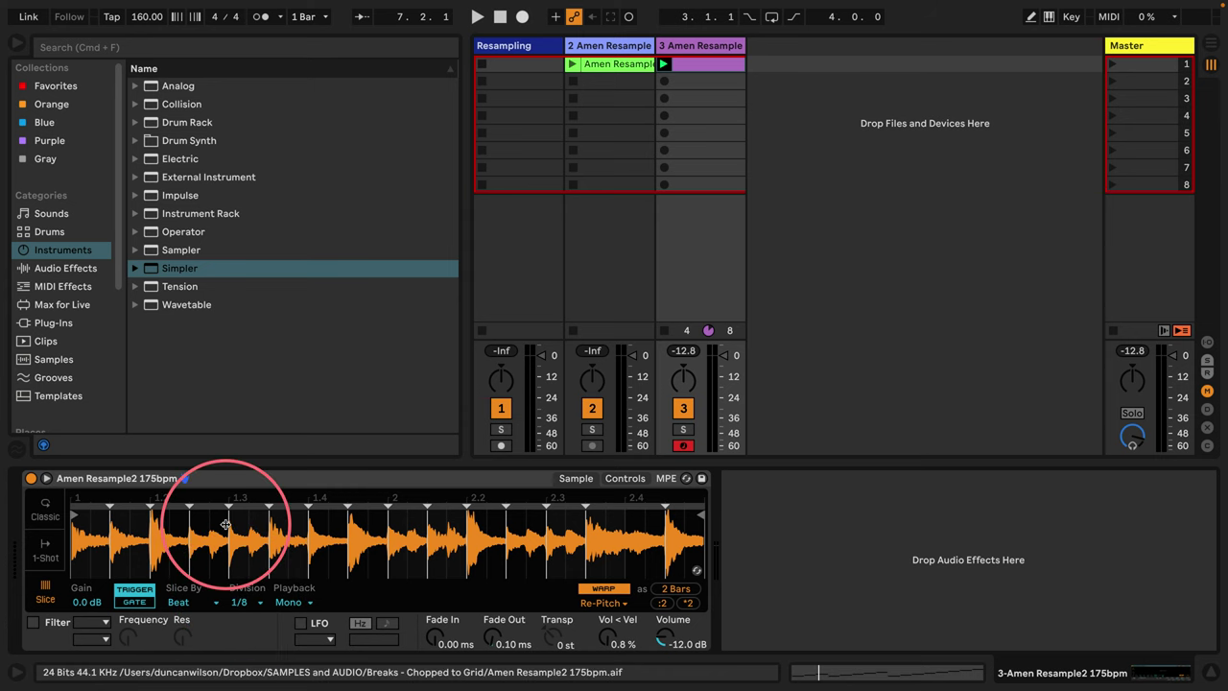
{"action": "key", "text": "space"}
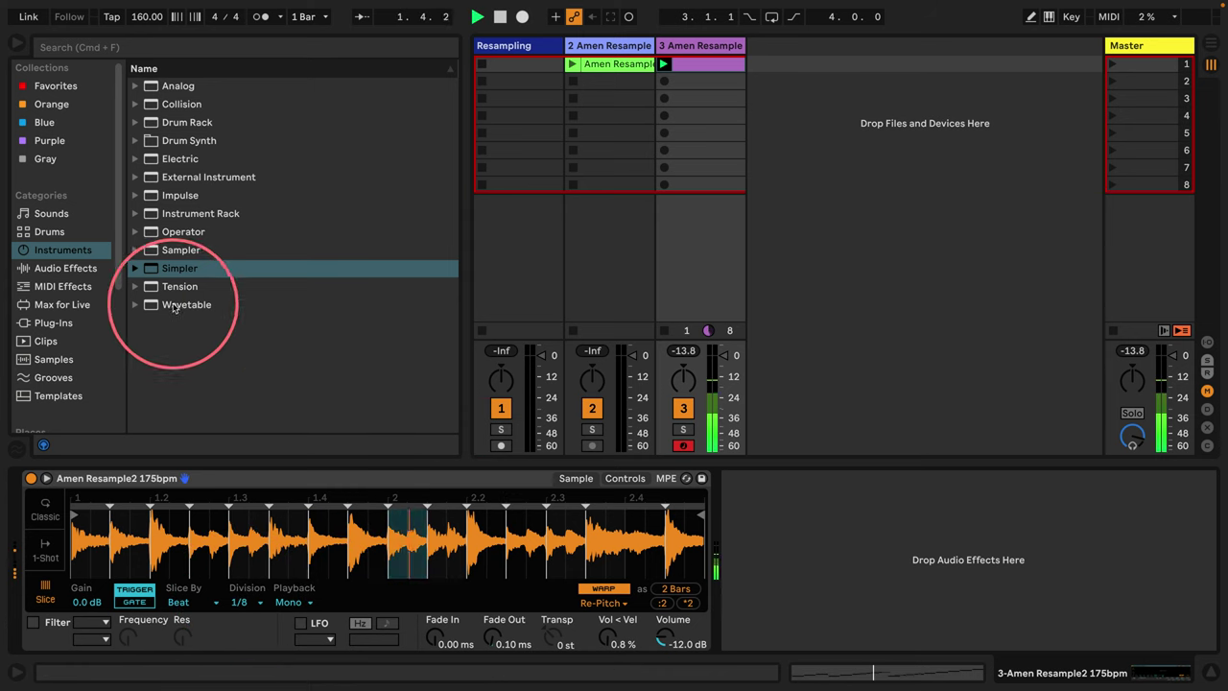
Insert the Random MIDI effect before Simpler with 3 choices, shifting both ways, at 20% chance.
{"action": "left_click", "coordinate": [37, 286]}
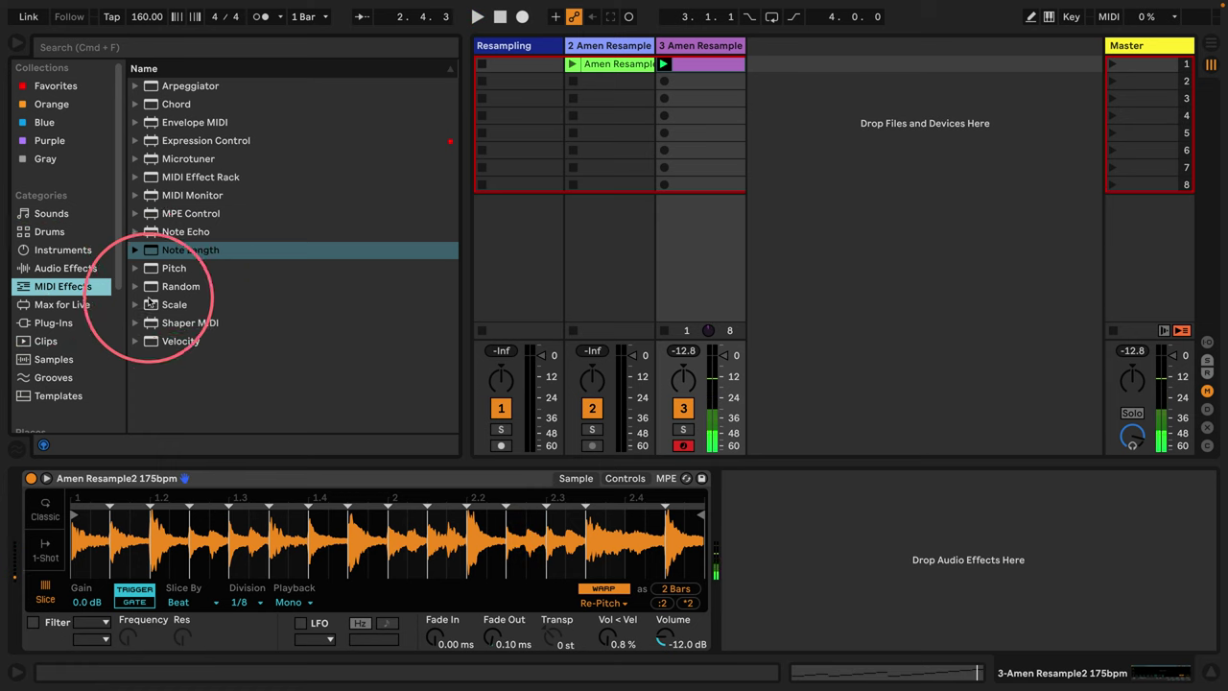
{"action": "left_click", "coordinate": [272, 288]}
{"action": "left_click_drag", "start_coordinate": [274, 307], "coordinate": [42, 493]}
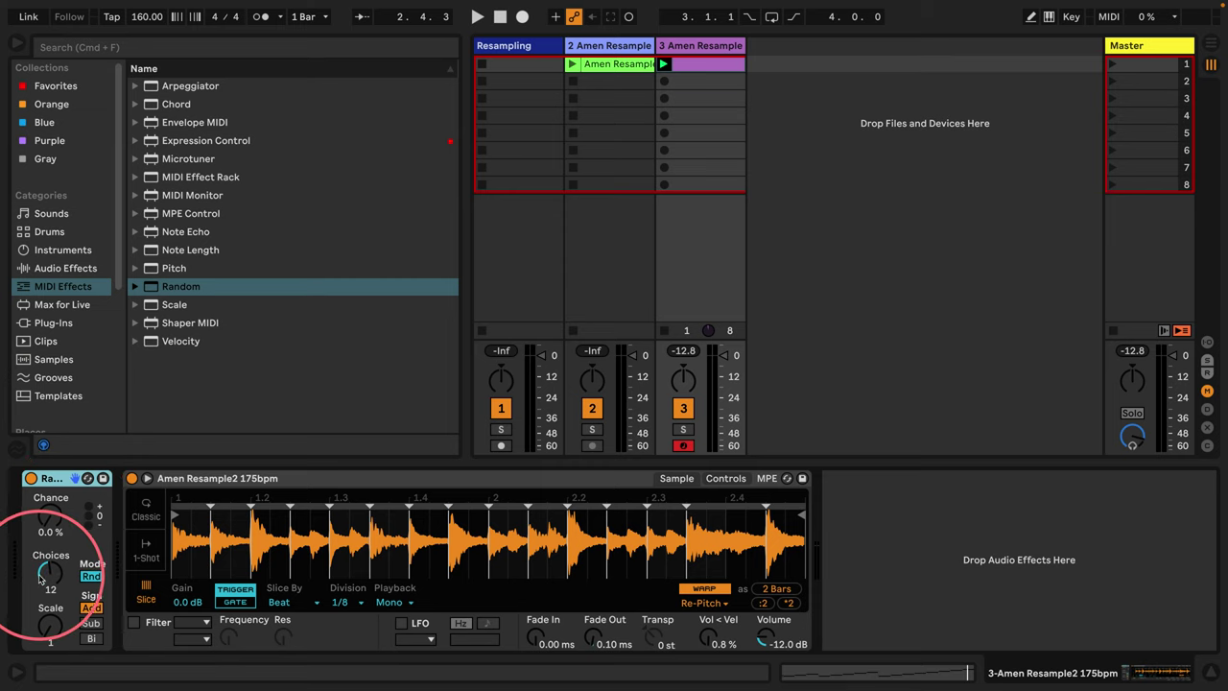
{"action": "left_click_drag", "start_coordinate": [50, 573], "coordinate": [50, 625]}
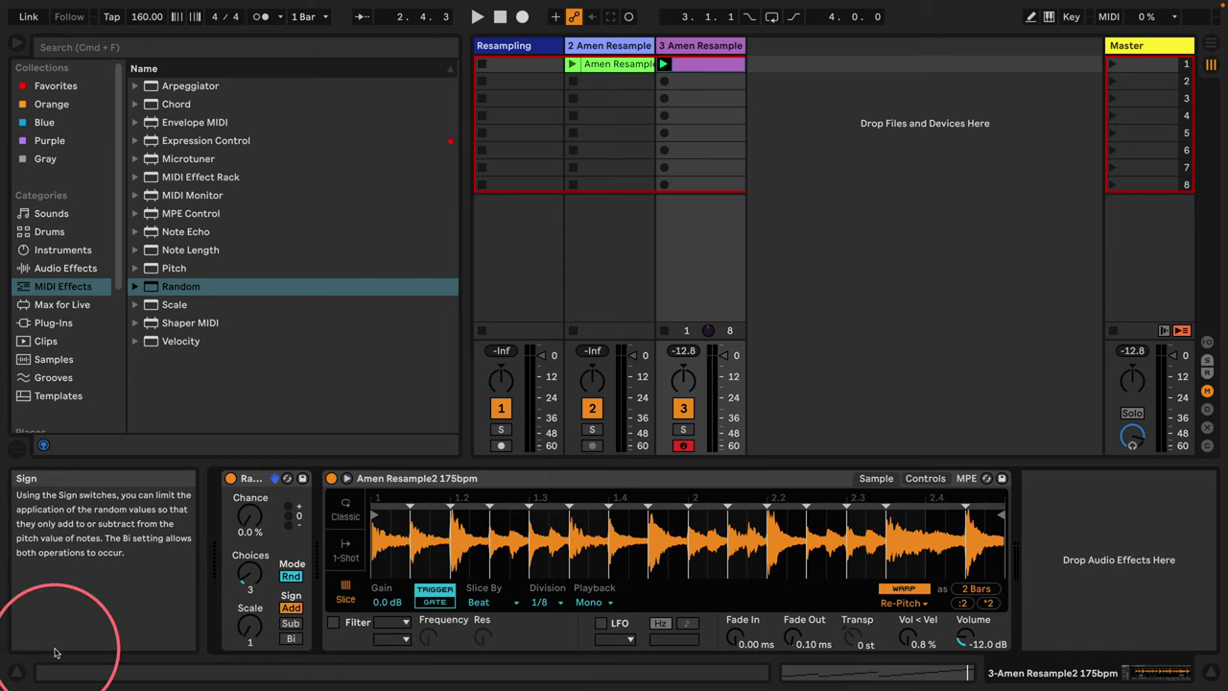
{"action": "left_click", "coordinate": [16, 673]}
{"action": "left_click", "coordinate": [92, 639]}
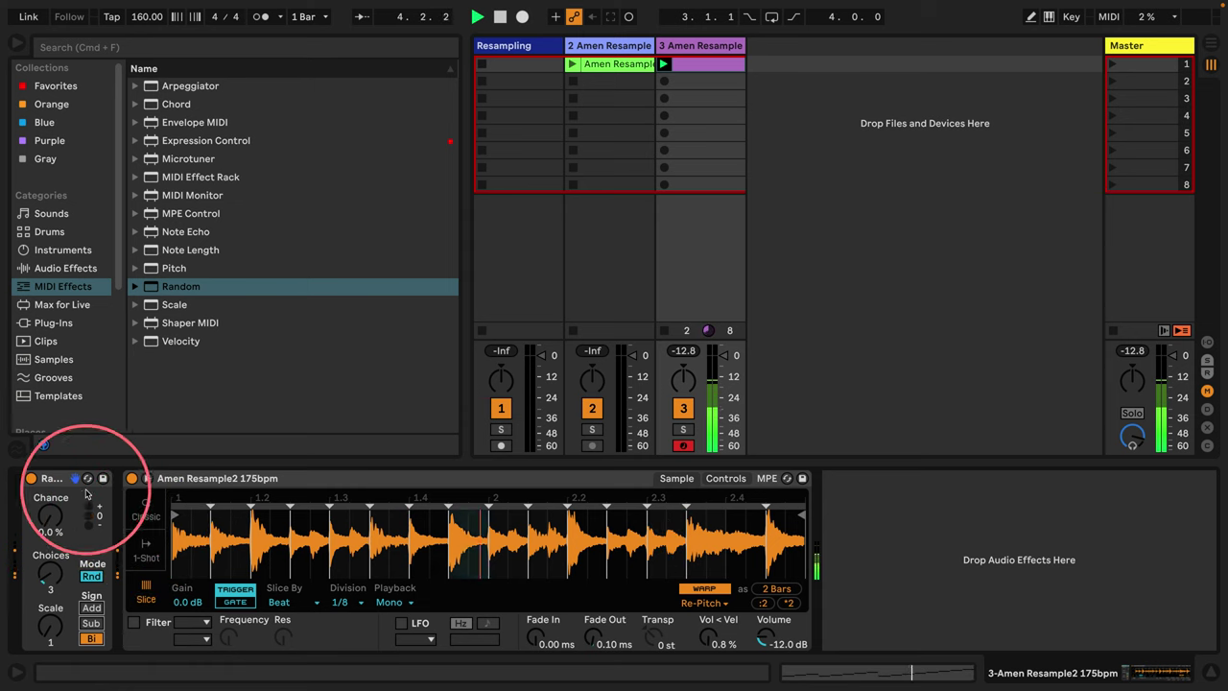
{"action": "left_click_drag", "start_coordinate": [45, 535], "coordinate": [48, 518]}
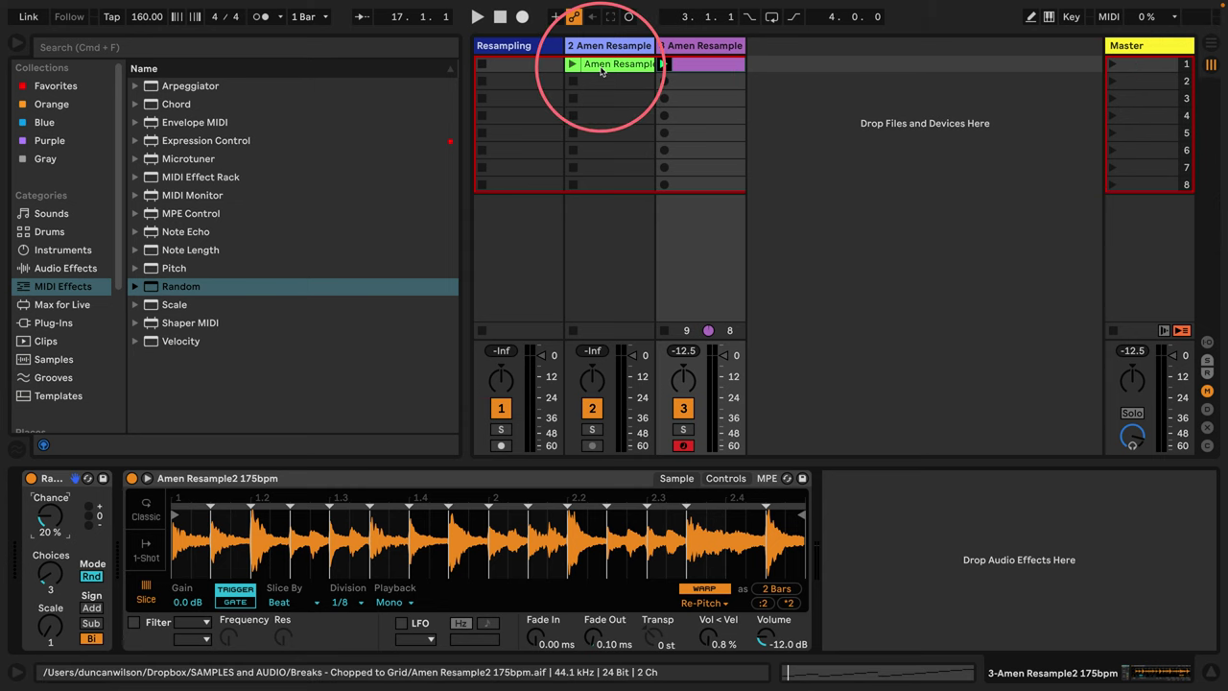
Delete the second Amen Resample track and the clip in the first slot.
{"action": "left_click", "coordinate": [601, 46]}
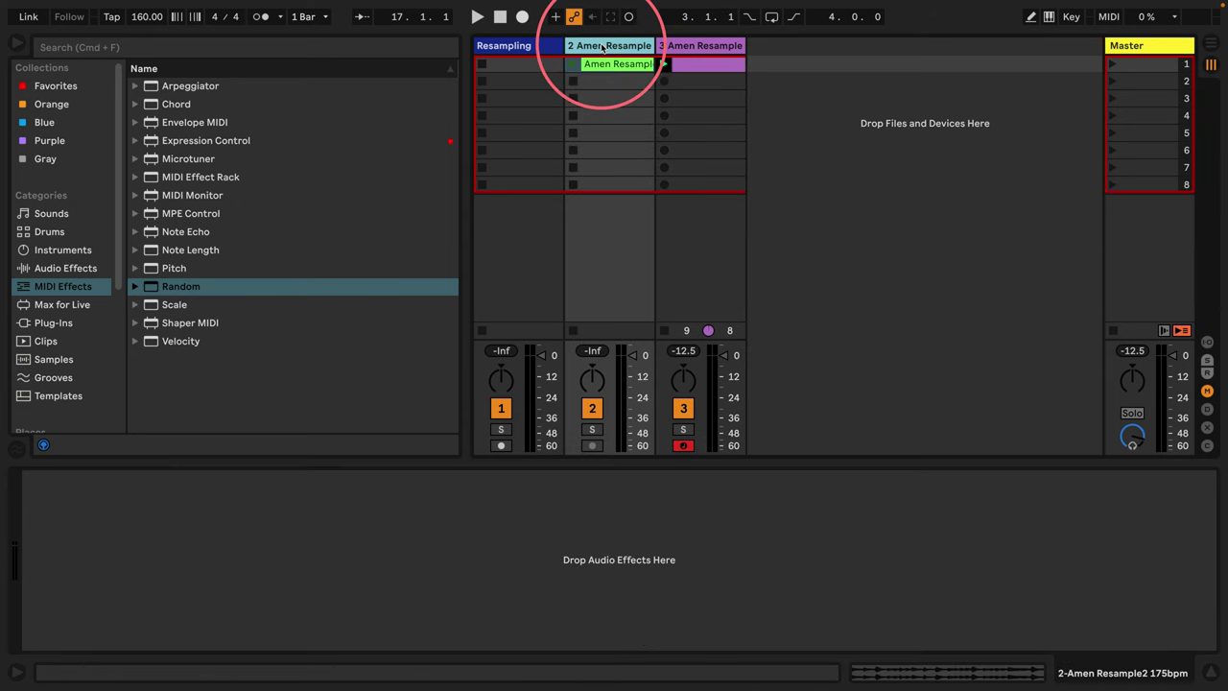
{"action": "key", "text": "Delete"}
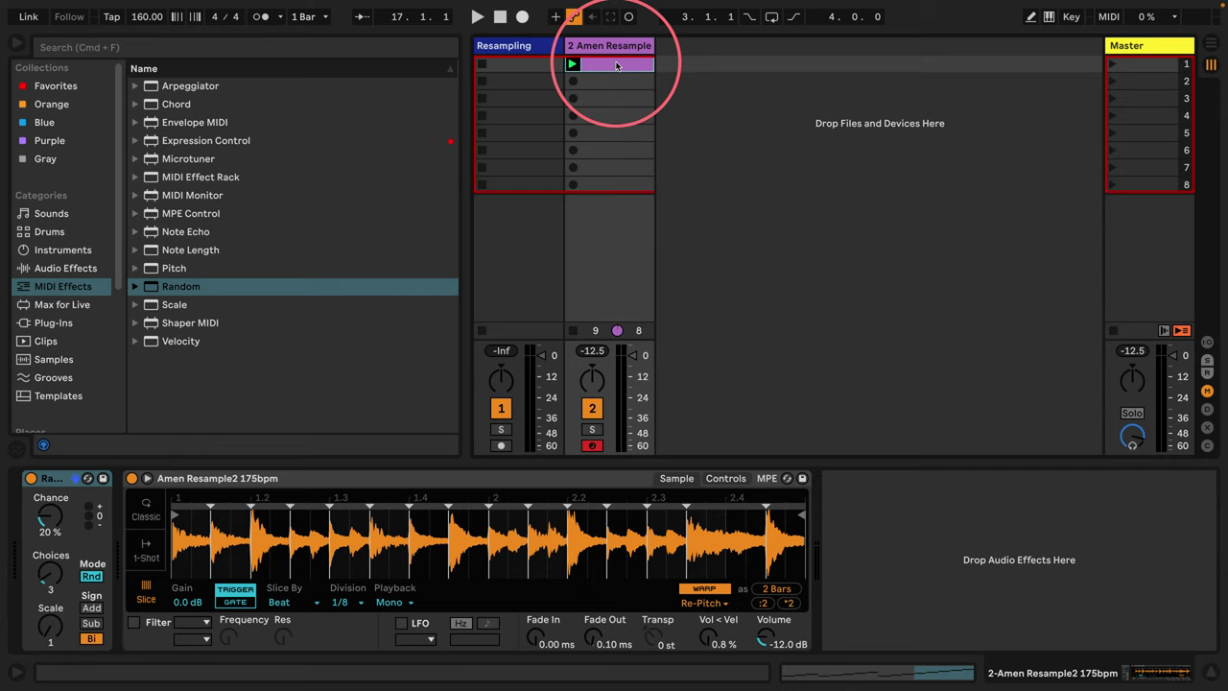
{"action": "key", "text": "Delete"}
In Arrangement View, select bars 1–33 on the Amen track and play from bar 1.
{"action": "left_click", "coordinate": [1208, 44]}
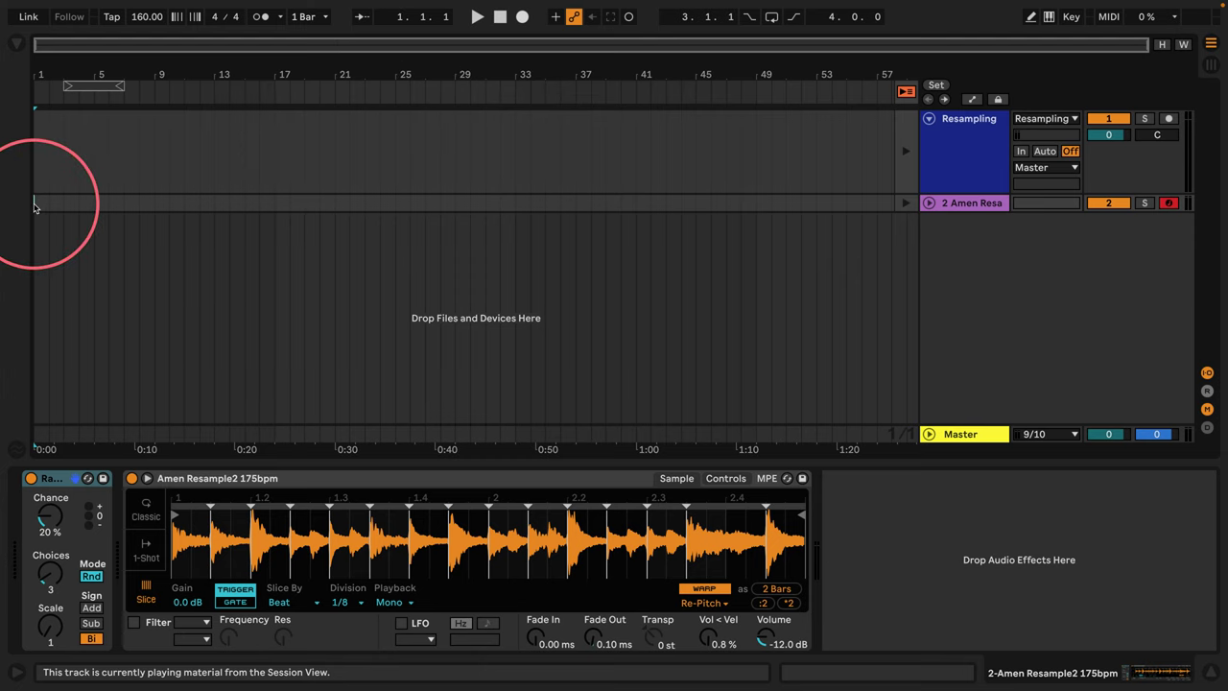
{"action": "left_click_drag", "start_coordinate": [34, 203], "coordinate": [59, 203]}
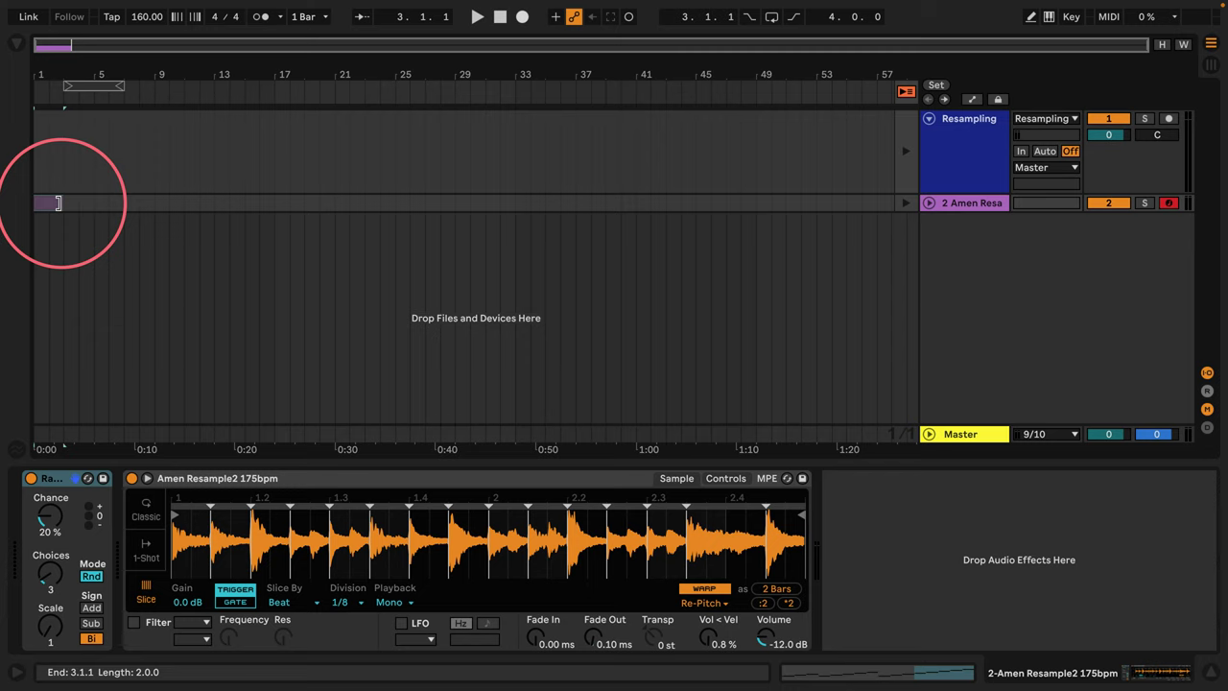
{"action": "left_click_drag", "start_coordinate": [57, 202], "coordinate": [515, 203]}
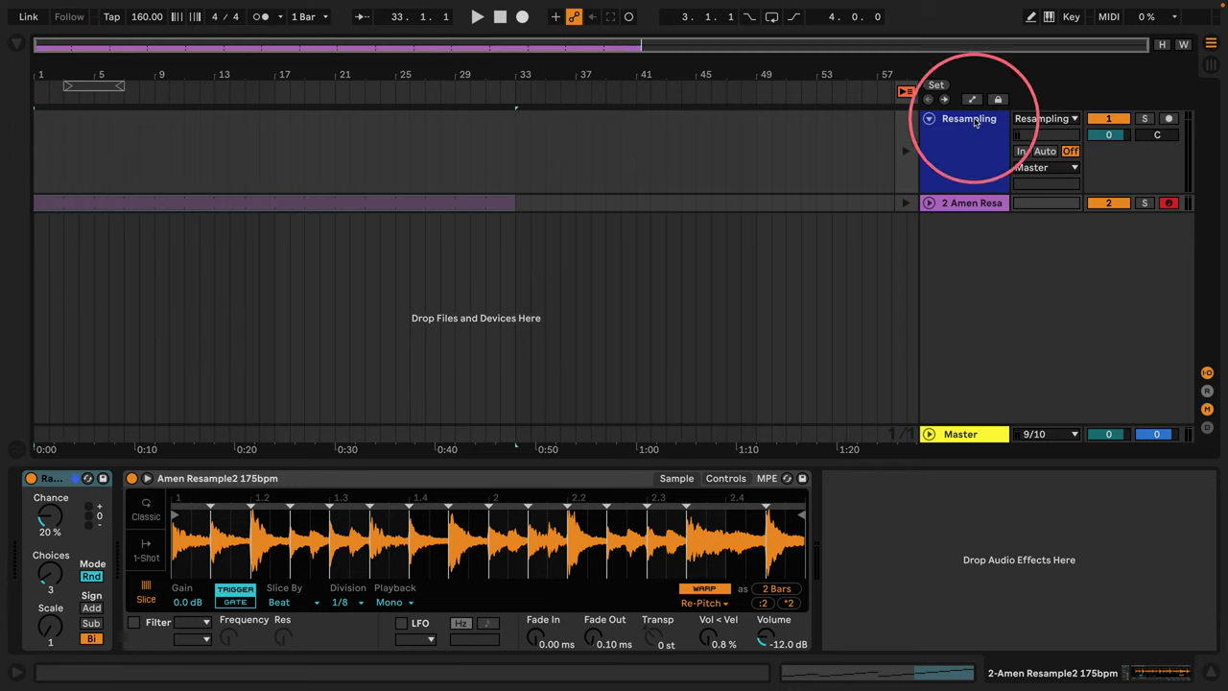
{"action": "left_click", "coordinate": [906, 93]}
{"action": "key", "text": "space"}
{"action": "left_click", "coordinate": [929, 203]}
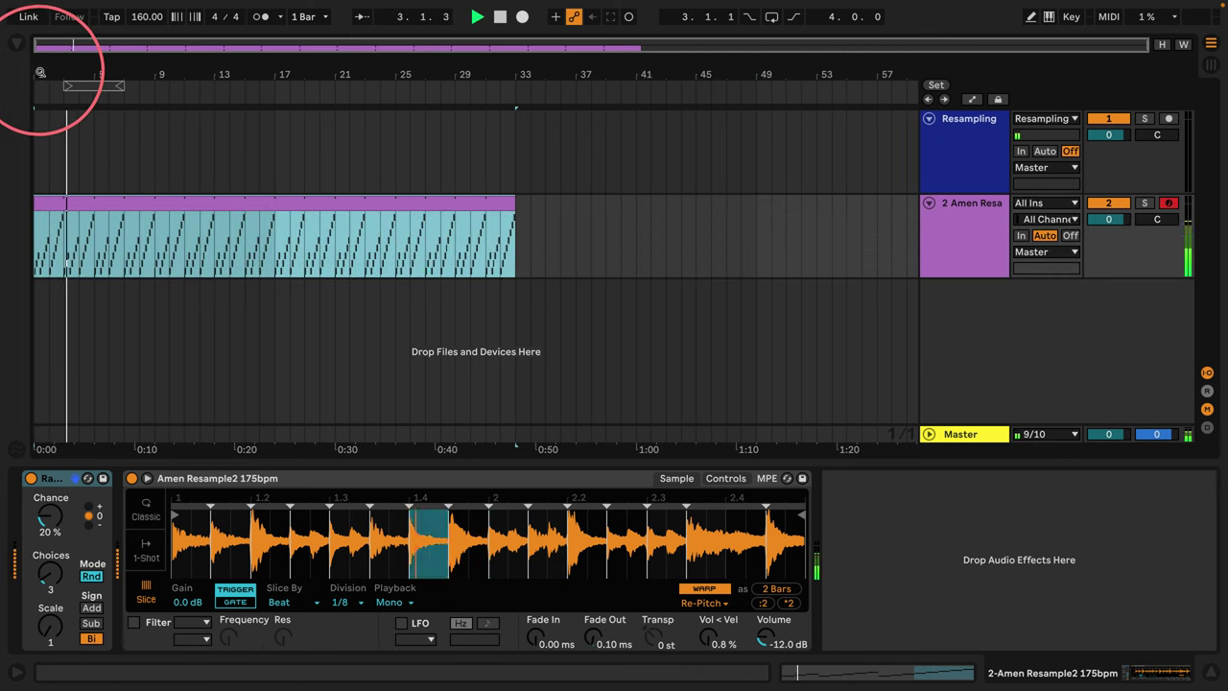
{"action": "left_click_drag", "start_coordinate": [39, 71], "coordinate": [41, 81]}
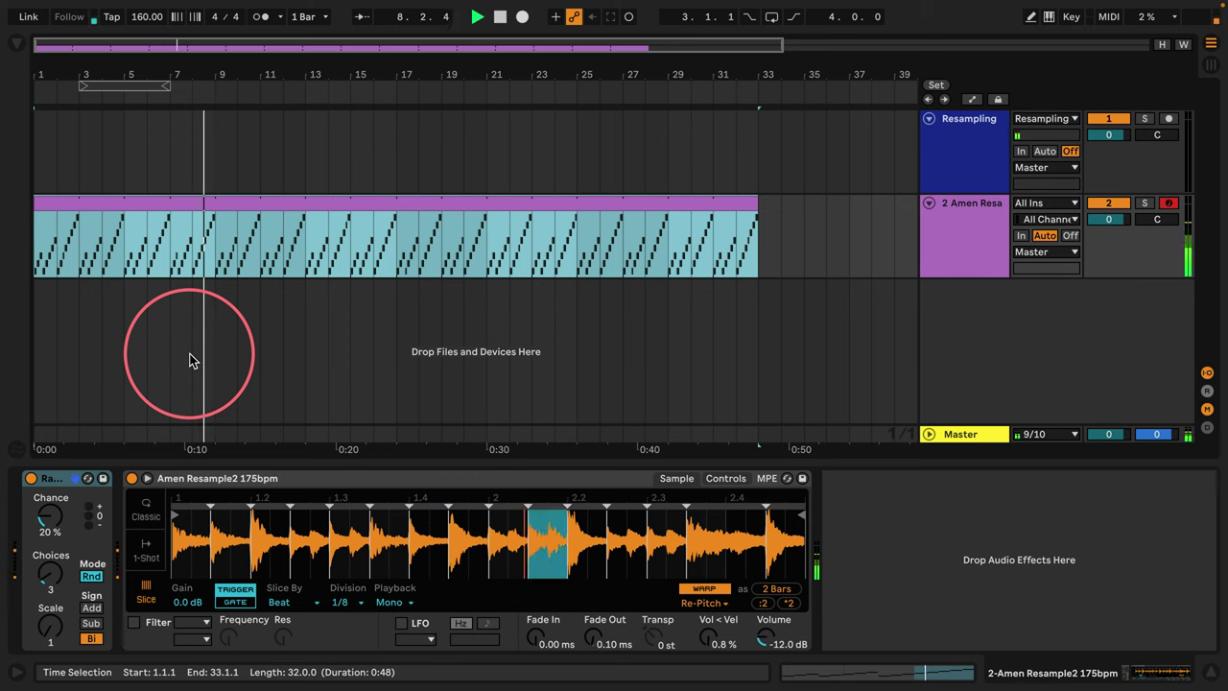
Turn Random's chance down to 0%, stop playback, and rename the Amen track to Amen 1.
{"action": "left_click_drag", "start_coordinate": [50, 518], "coordinate": [50, 542]}
{"action": "key", "text": "space"}
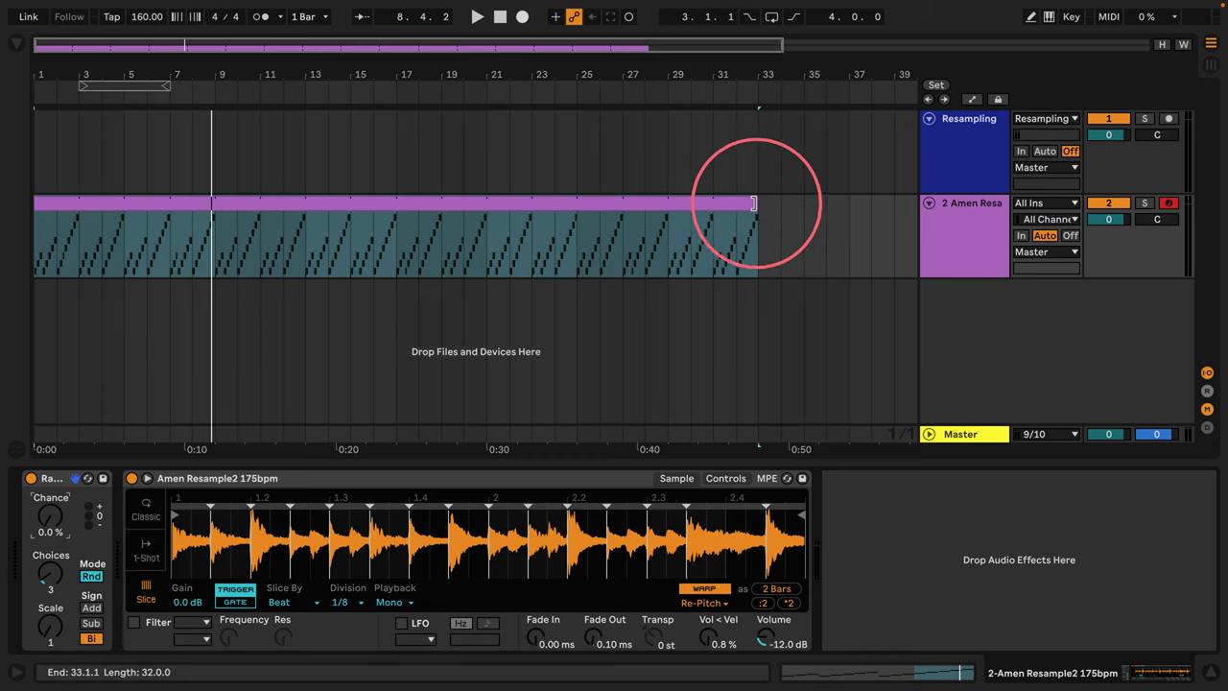
{"action": "right_click", "coordinate": [967, 205]}
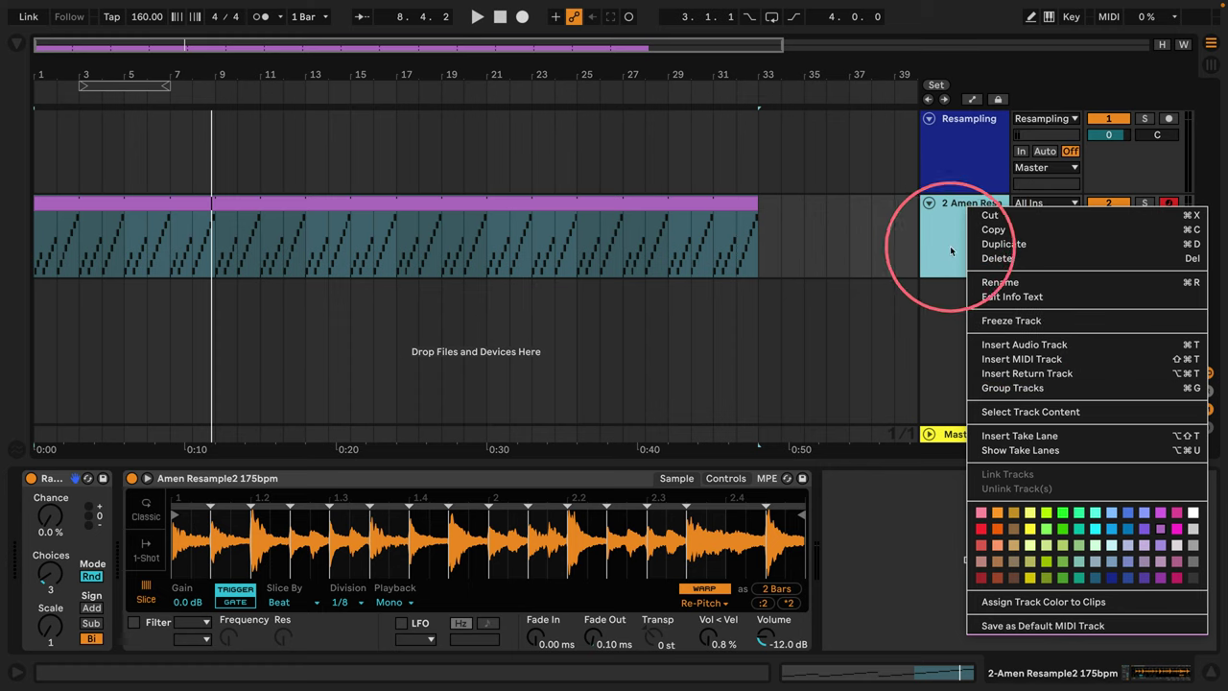
{"action": "left_click", "coordinate": [955, 238]}
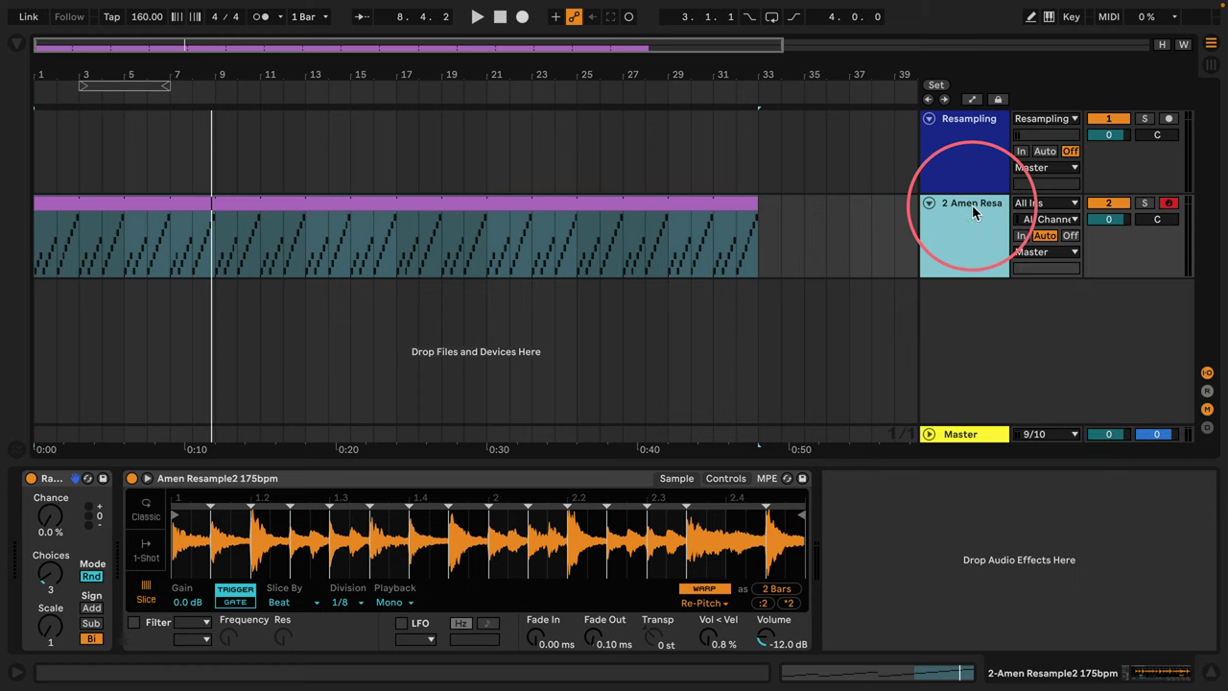
{"action": "key", "text": "ctrl+r"}
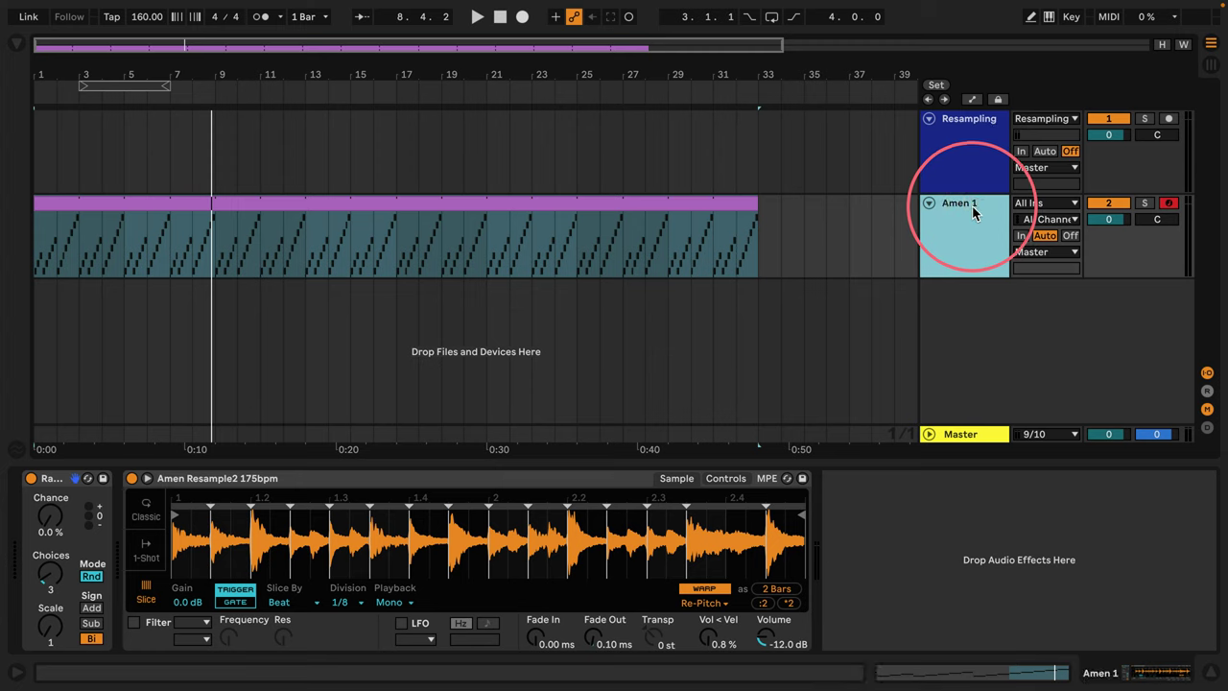
{"action": "right_click", "coordinate": [957, 209]}
Freeze Amen 1, add a new audio track, and move the frozen clip onto it.
{"action": "left_click", "coordinate": [975, 329]}
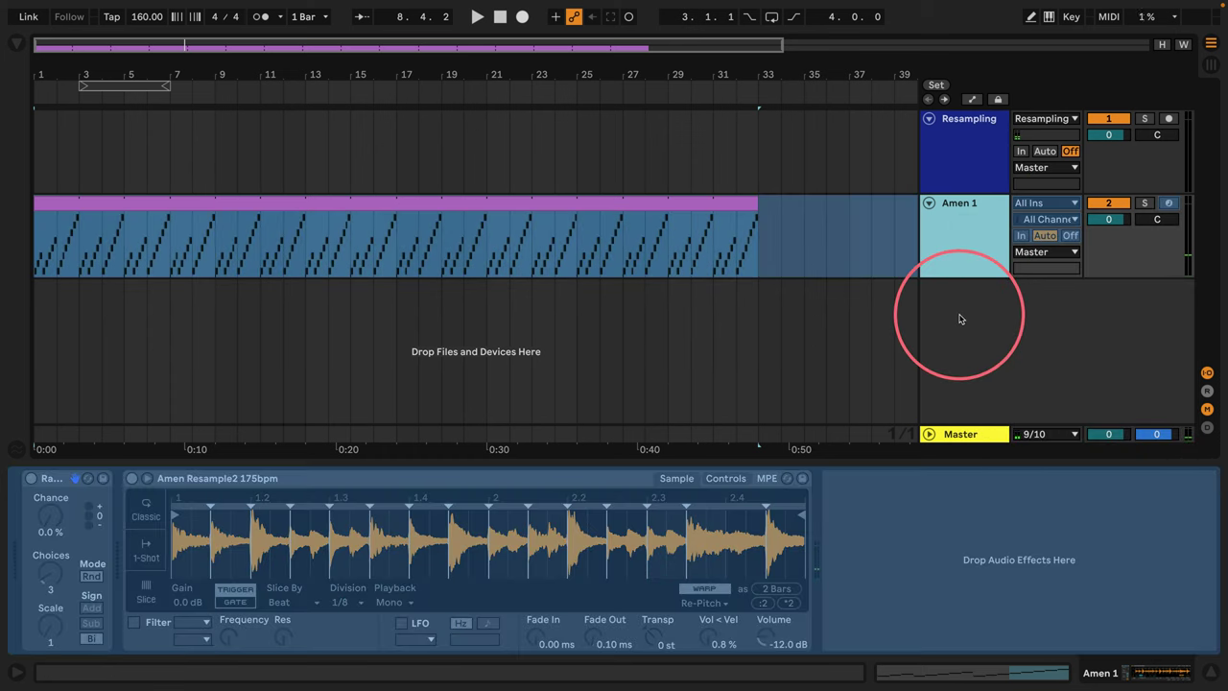
{"action": "double_click", "coordinate": [960, 320]}
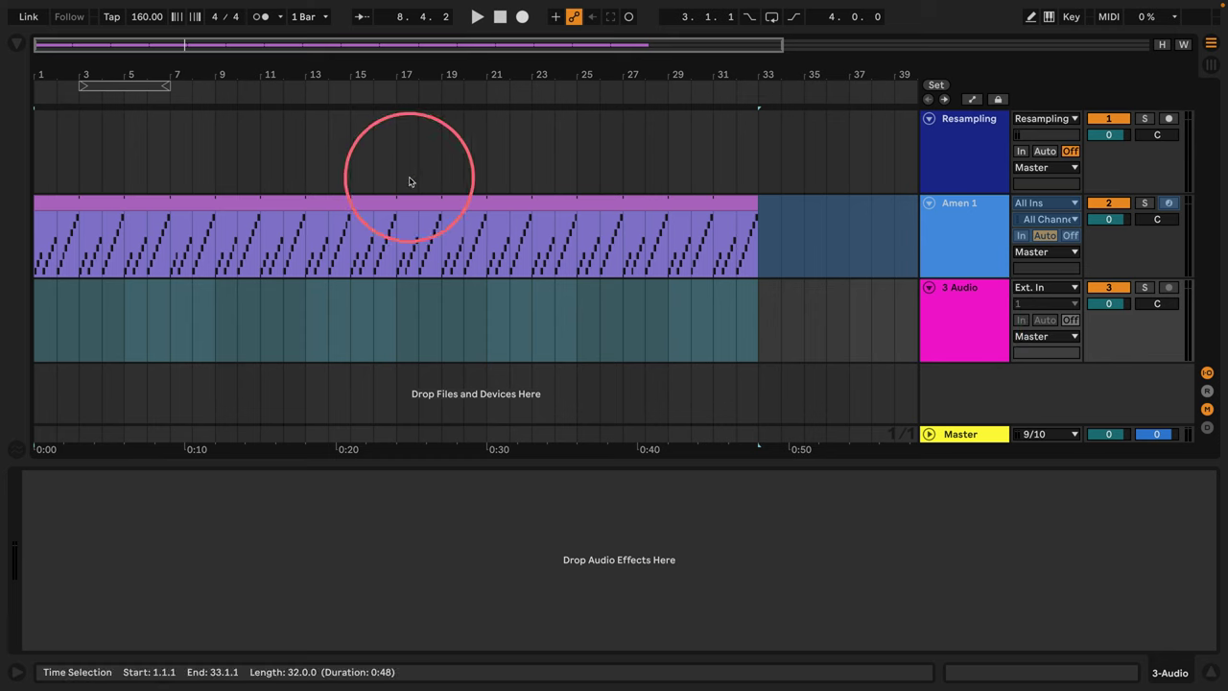
{"action": "left_click_drag", "start_coordinate": [467, 204], "coordinate": [460, 313]}
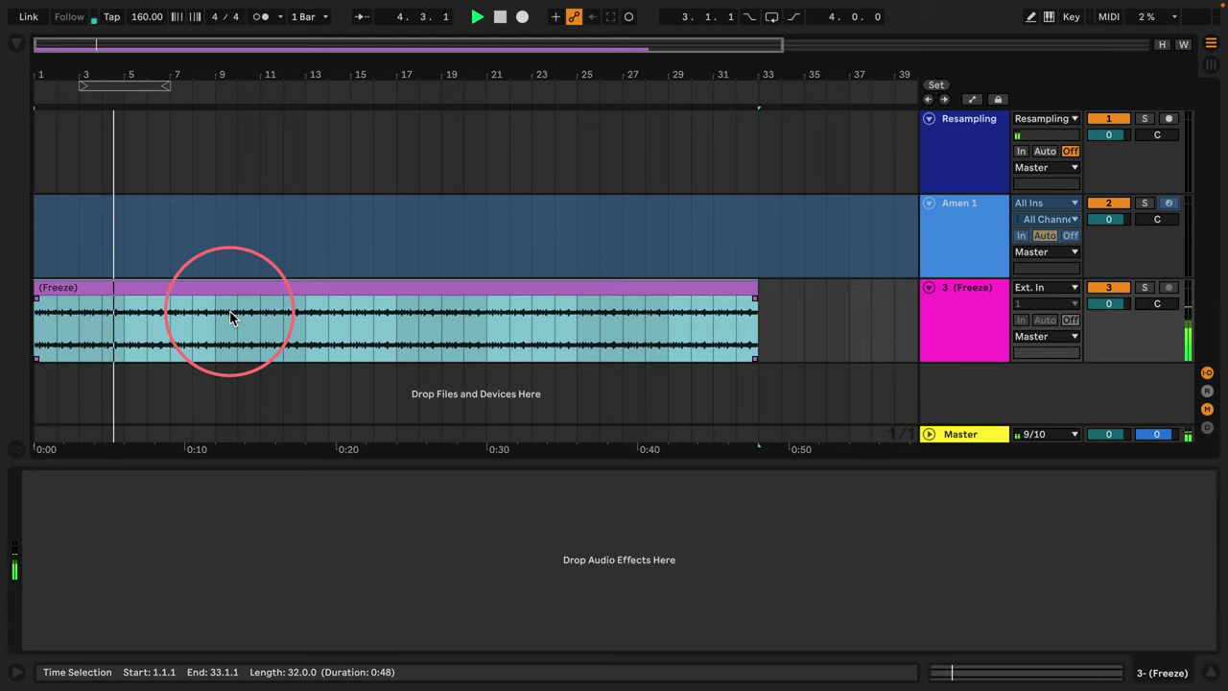
Unfreeze the Amen 1 track and copy its frozen clip down onto track 3 as audio.
{"action": "left_click", "coordinate": [954, 221]}
{"action": "right_click", "coordinate": [954, 218]}
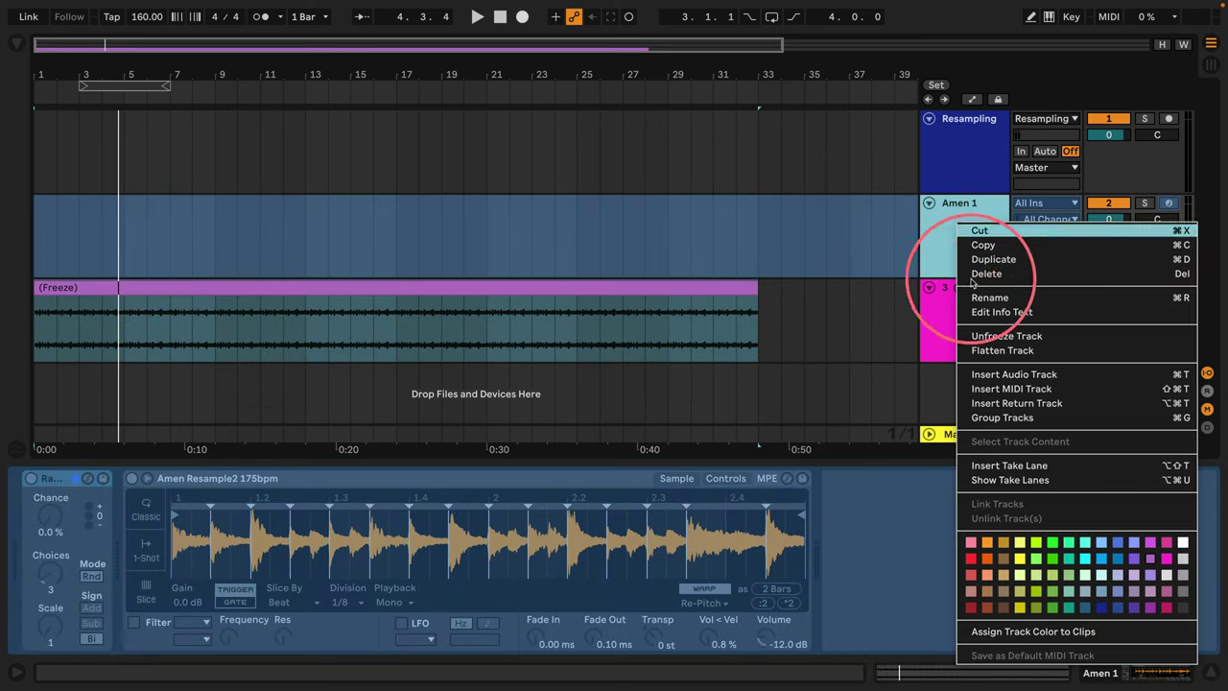
{"action": "left_click", "coordinate": [998, 335]}
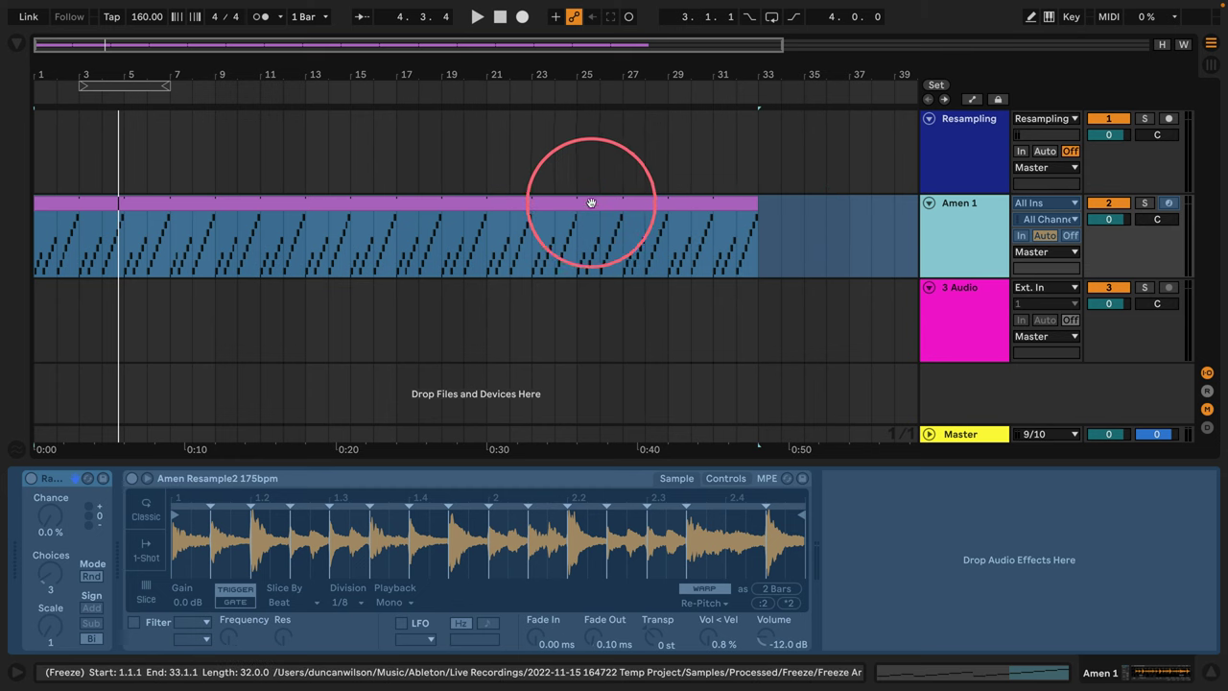
{"action": "left_click_drag", "start_coordinate": [586, 202], "coordinate": [515, 294]}
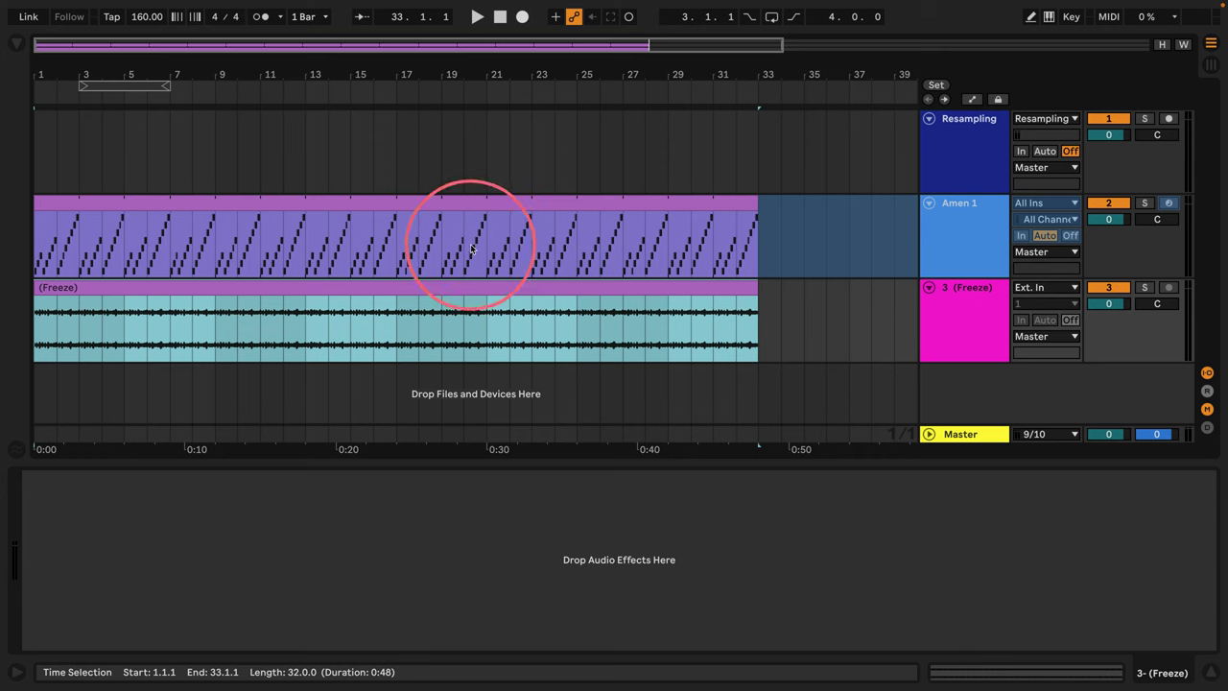
Show take lanes on the frozen audio track and insert a new take lane.
{"action": "left_click", "coordinate": [949, 298]}
{"action": "right_click", "coordinate": [963, 292]}
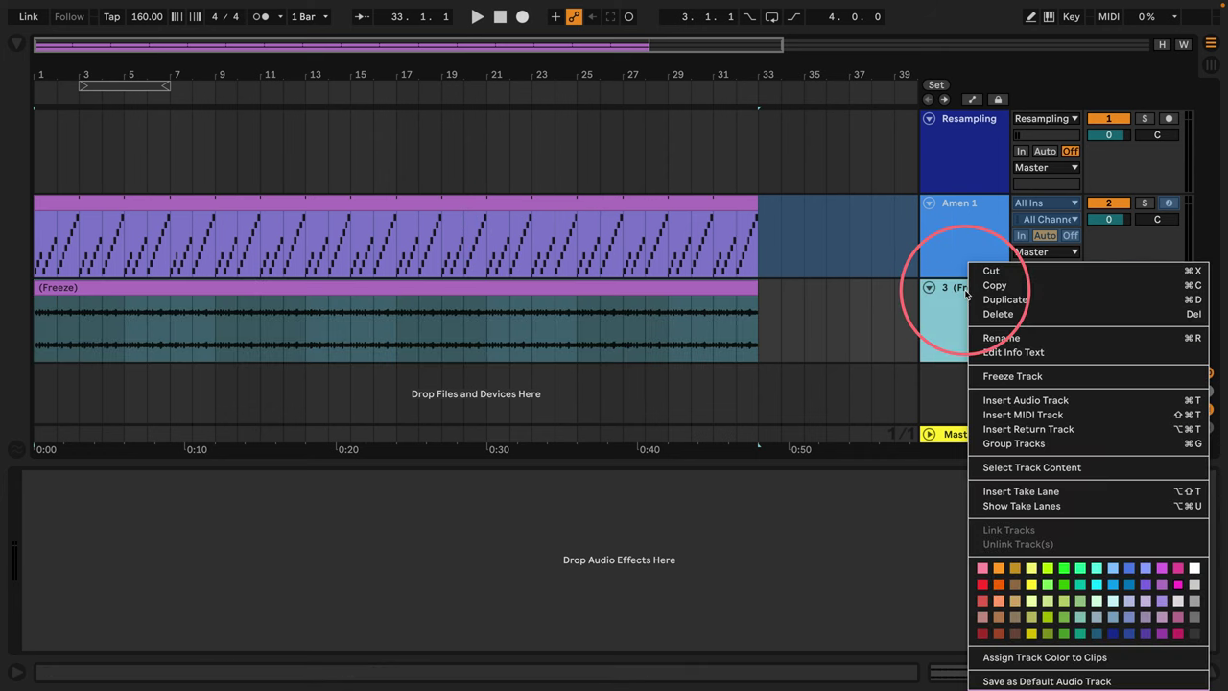
{"action": "key", "text": "Escape"}
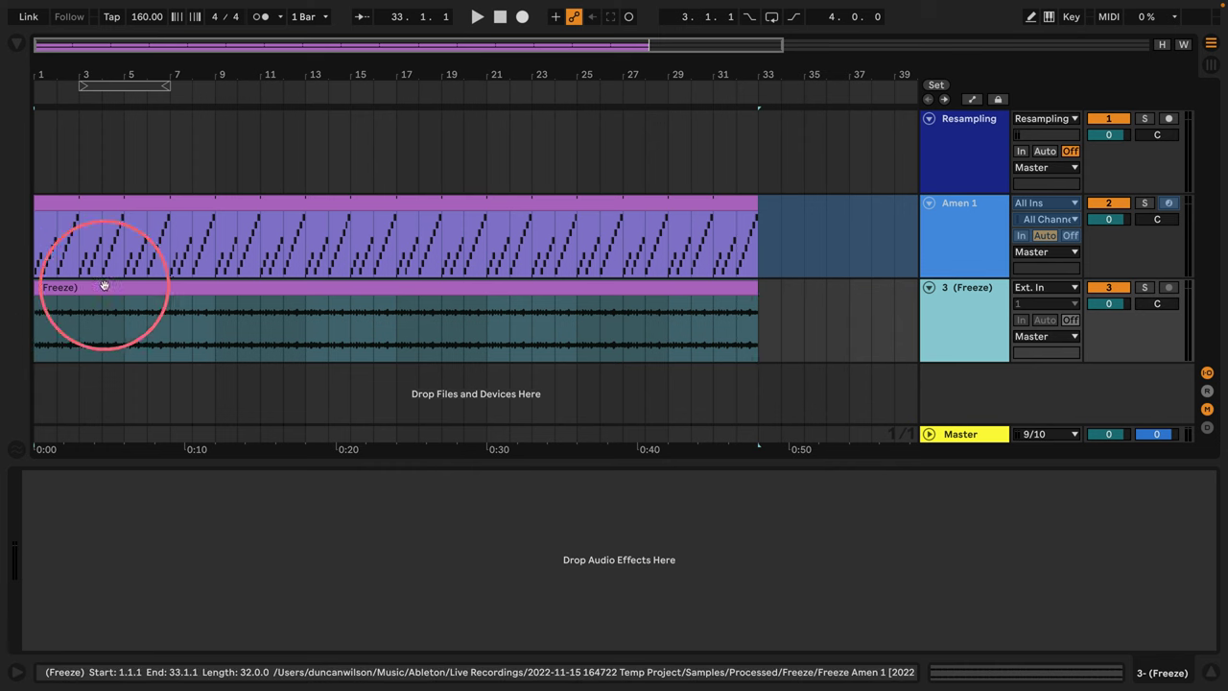
{"action": "right_click", "coordinate": [964, 288]}
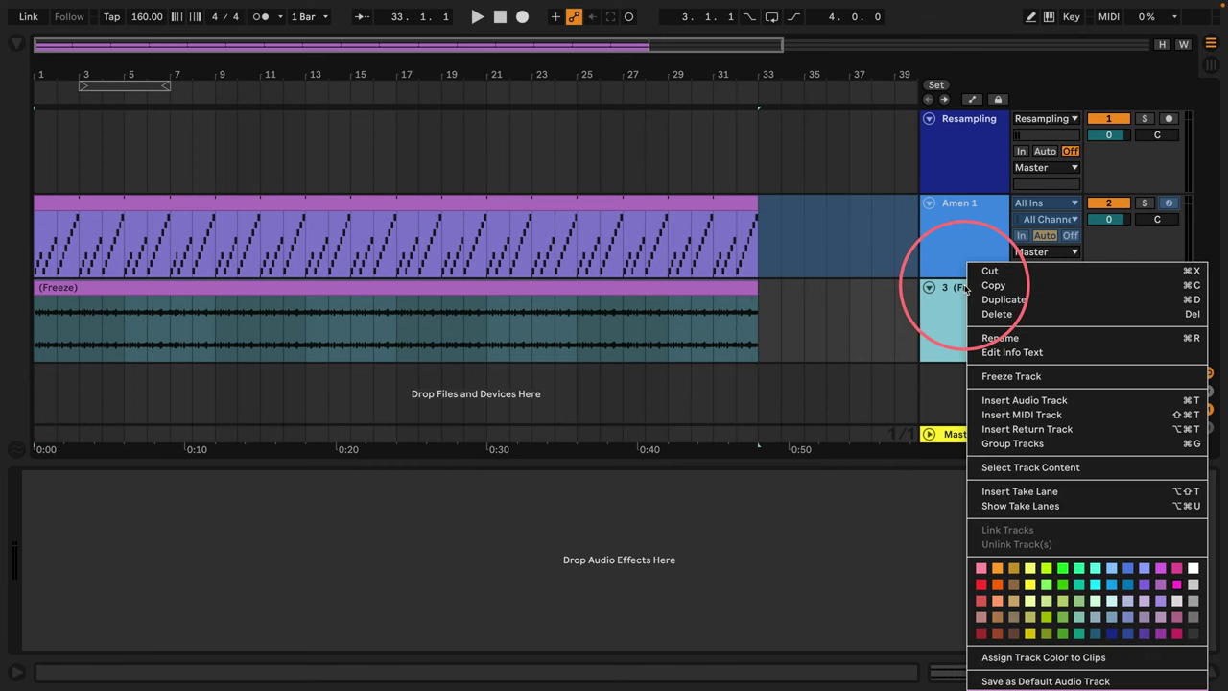
{"action": "left_click", "coordinate": [1019, 506]}
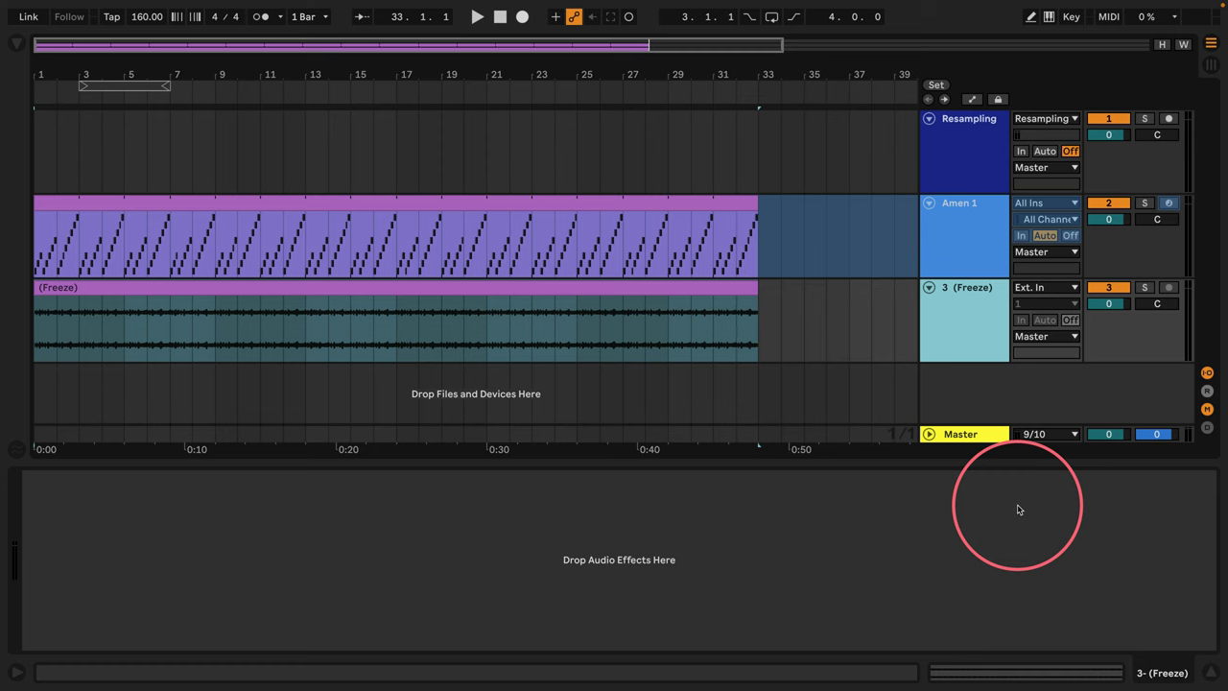
{"action": "right_click", "coordinate": [963, 348]}
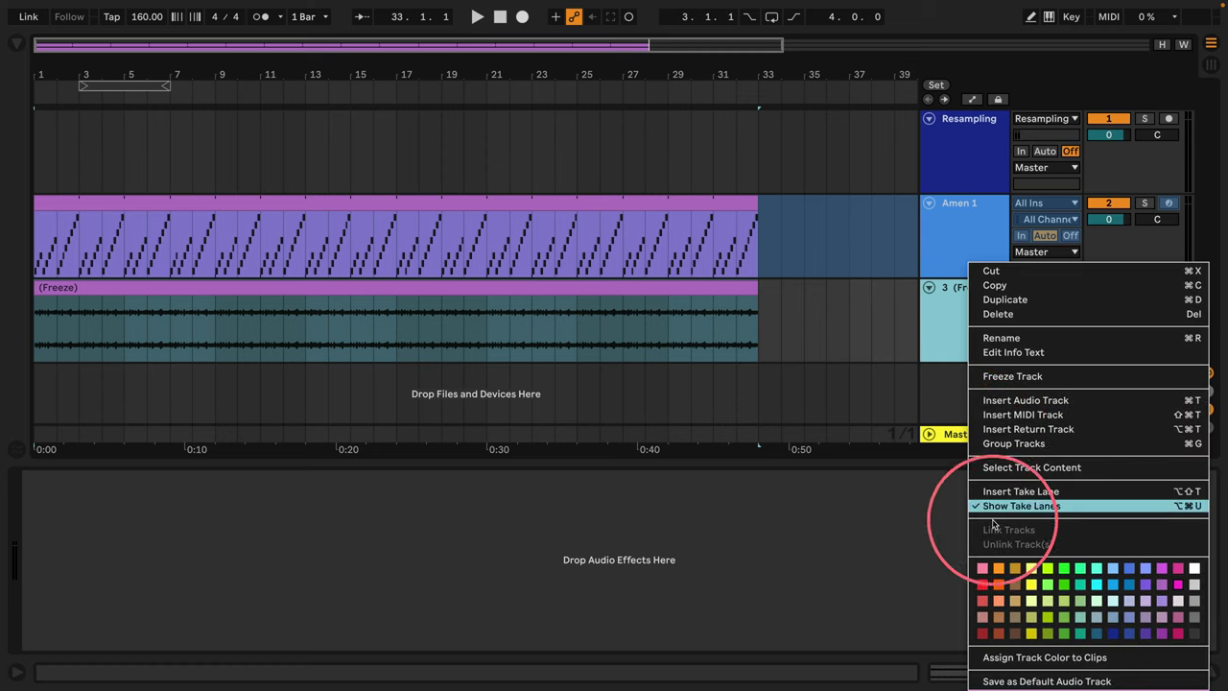
{"action": "left_click", "coordinate": [1012, 491]}
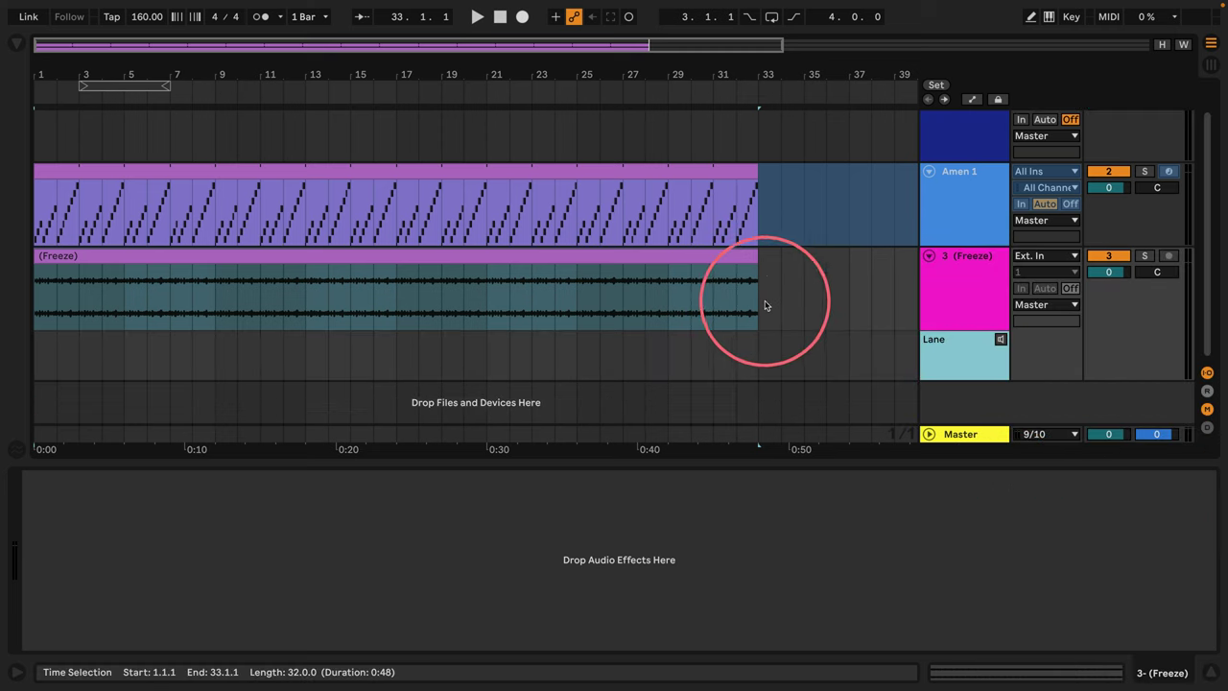
Rename the frozen audio clip on track 3 to 'Amen 1'.
{"action": "left_click", "coordinate": [156, 259]}
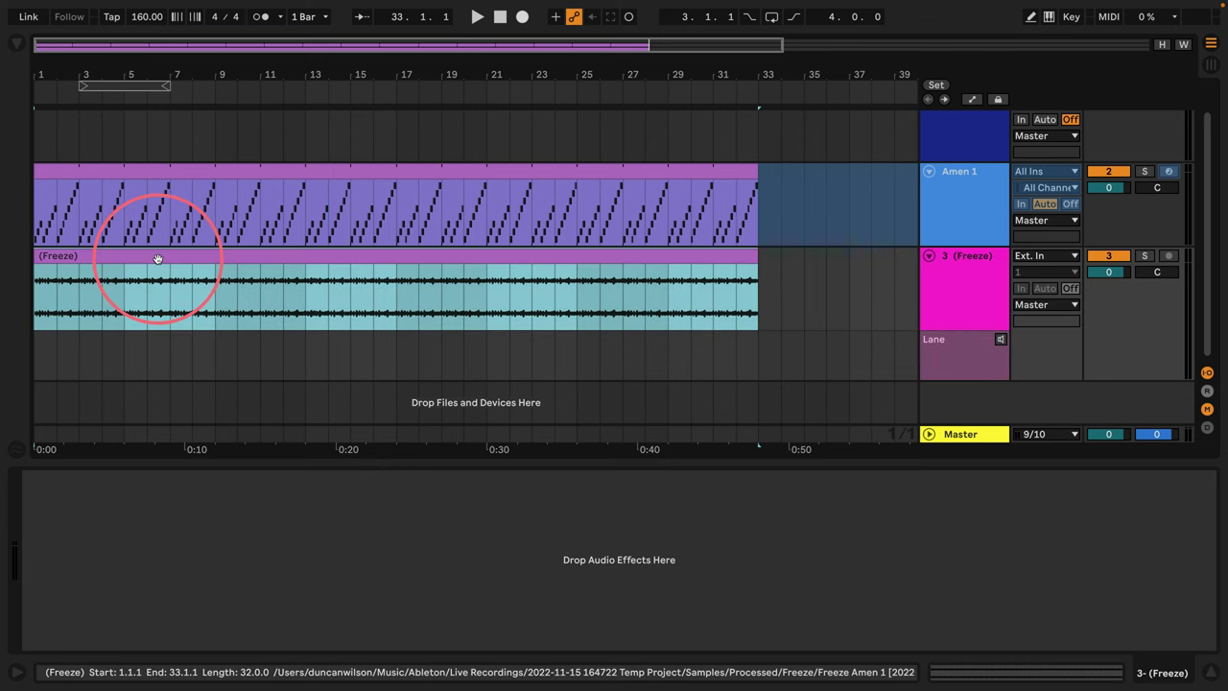
{"action": "left_click_drag", "start_coordinate": [143, 77], "coordinate": [140, 69]}
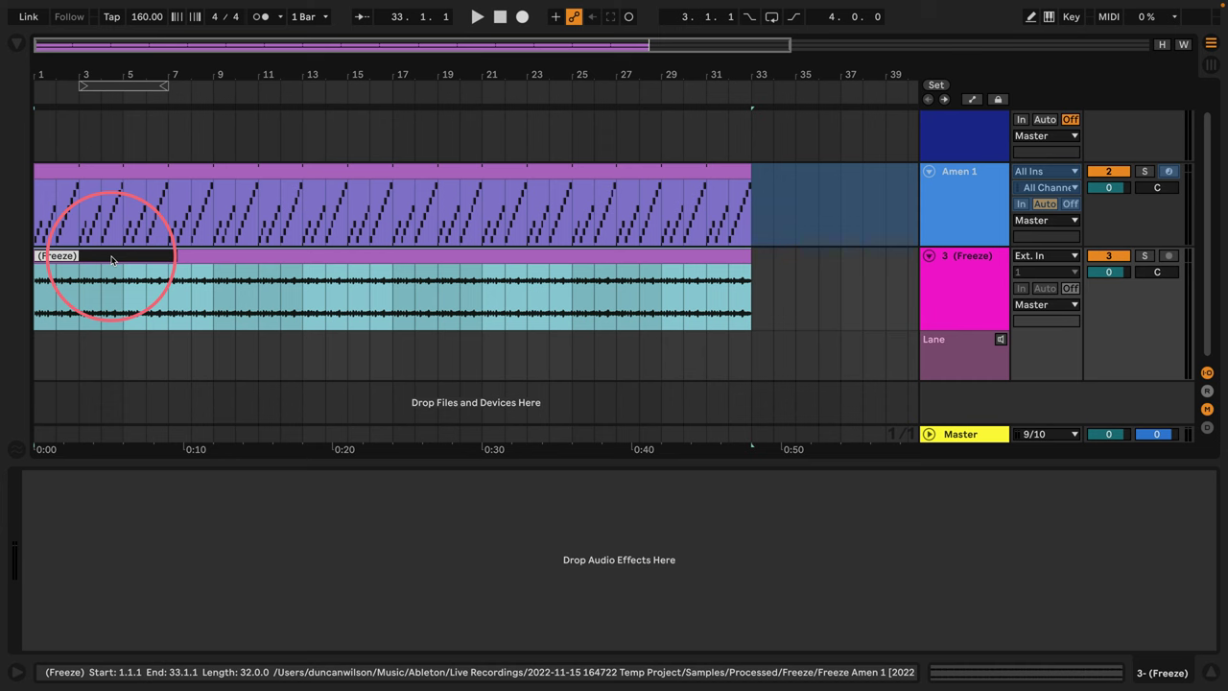
{"action": "type", "text": "Anmen 1"}
{"action": "key", "text": "Return"}
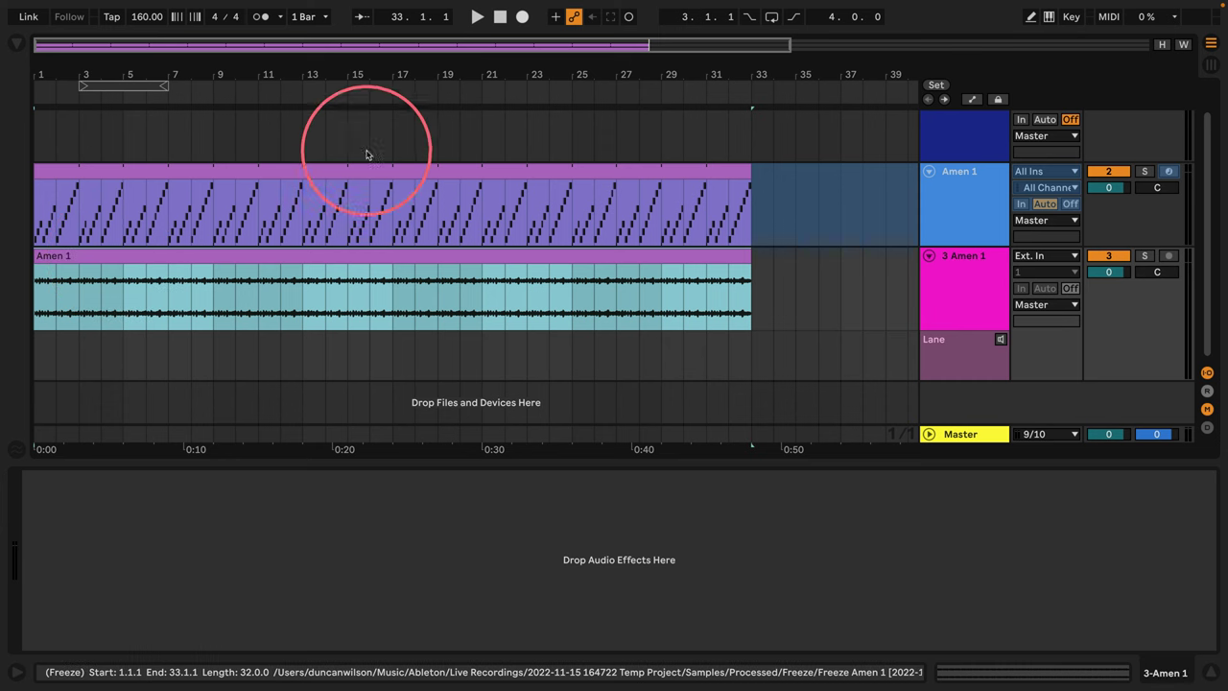
{"action": "left_click", "coordinate": [361, 171]}
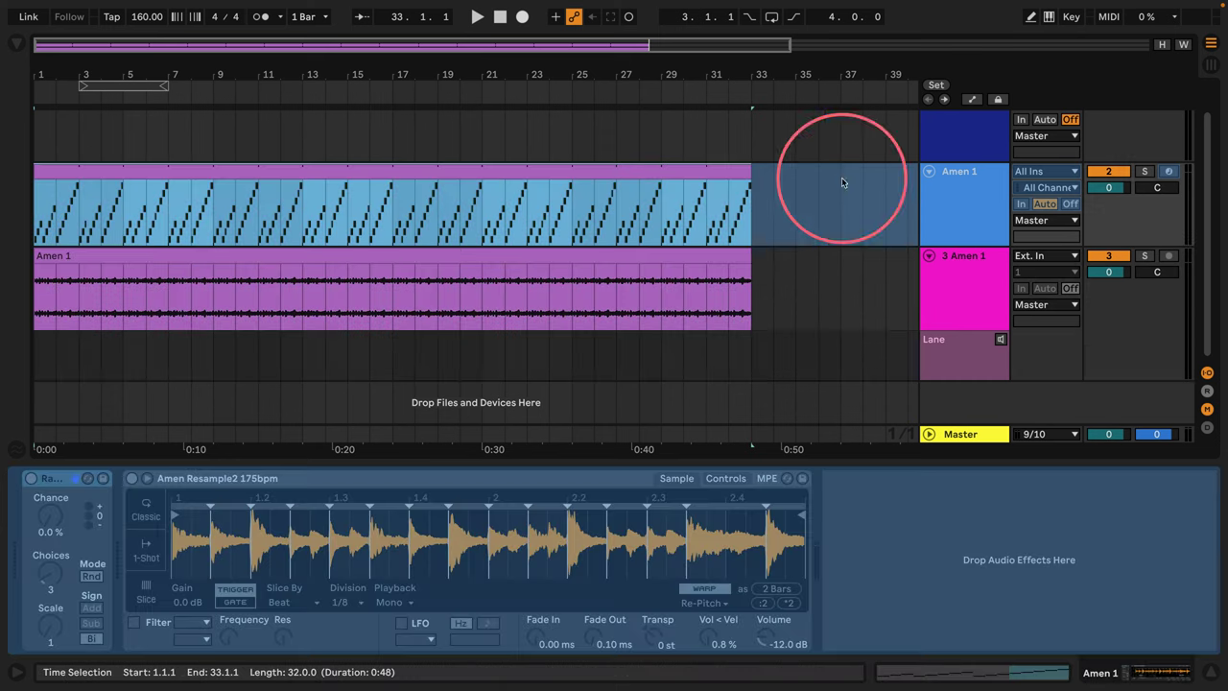
Toggle the Amen 1 track's freeze state from its track options.
{"action": "right_click", "coordinate": [959, 173]}
{"action": "left_click", "coordinate": [983, 291]}
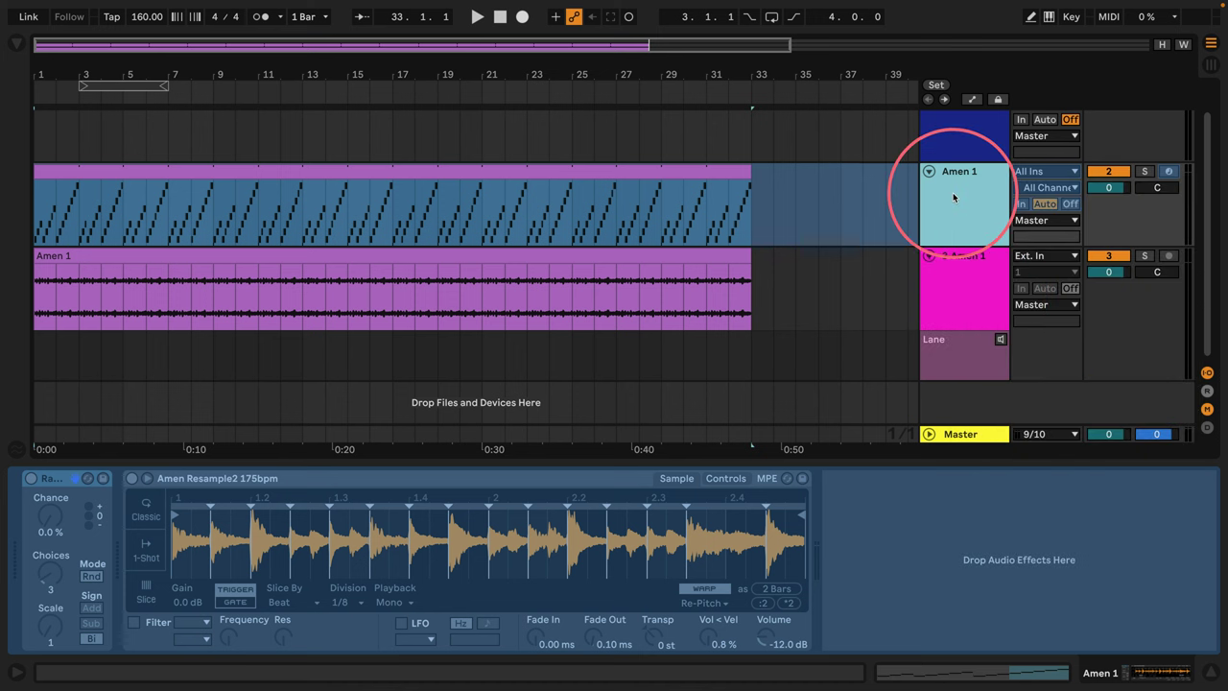
{"action": "right_click", "coordinate": [953, 197]}
{"action": "left_click", "coordinate": [973, 311]}
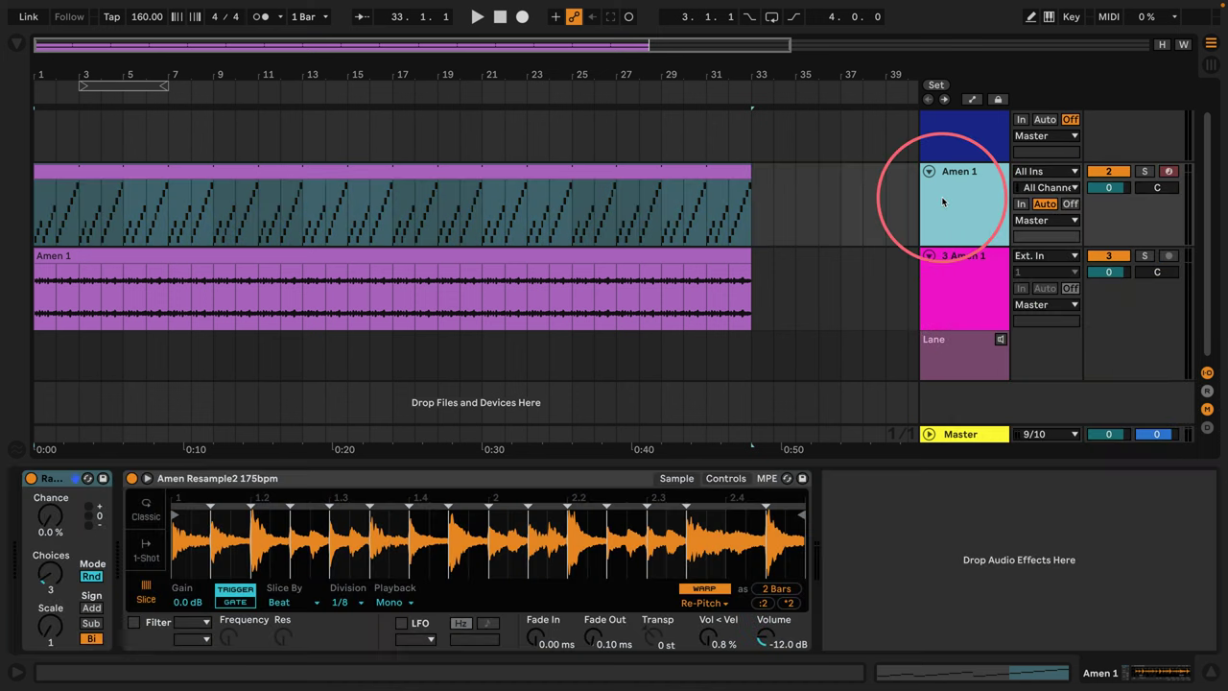
Set Random's chance to 40% and play it back with the 3 Amen 1 audio track muted.
{"action": "left_click", "coordinate": [32, 554]}
{"action": "left_click", "coordinate": [52, 518]}
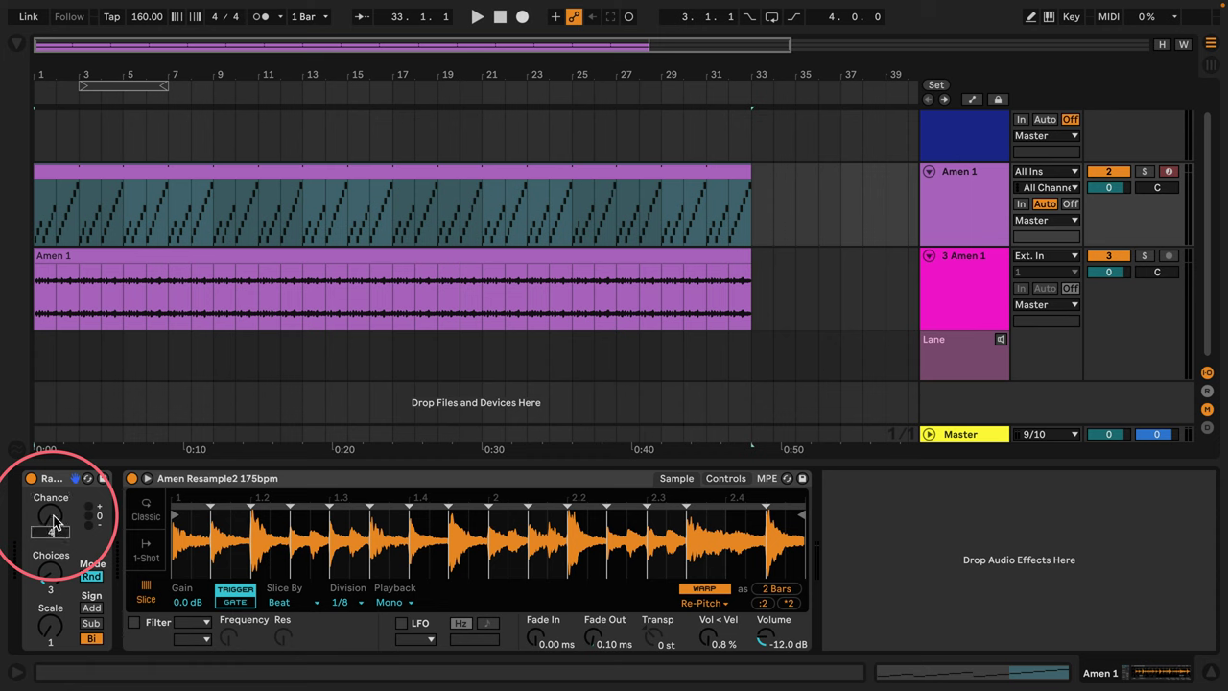
{"action": "key", "text": "space"}
{"action": "left_click", "coordinate": [1105, 258]}
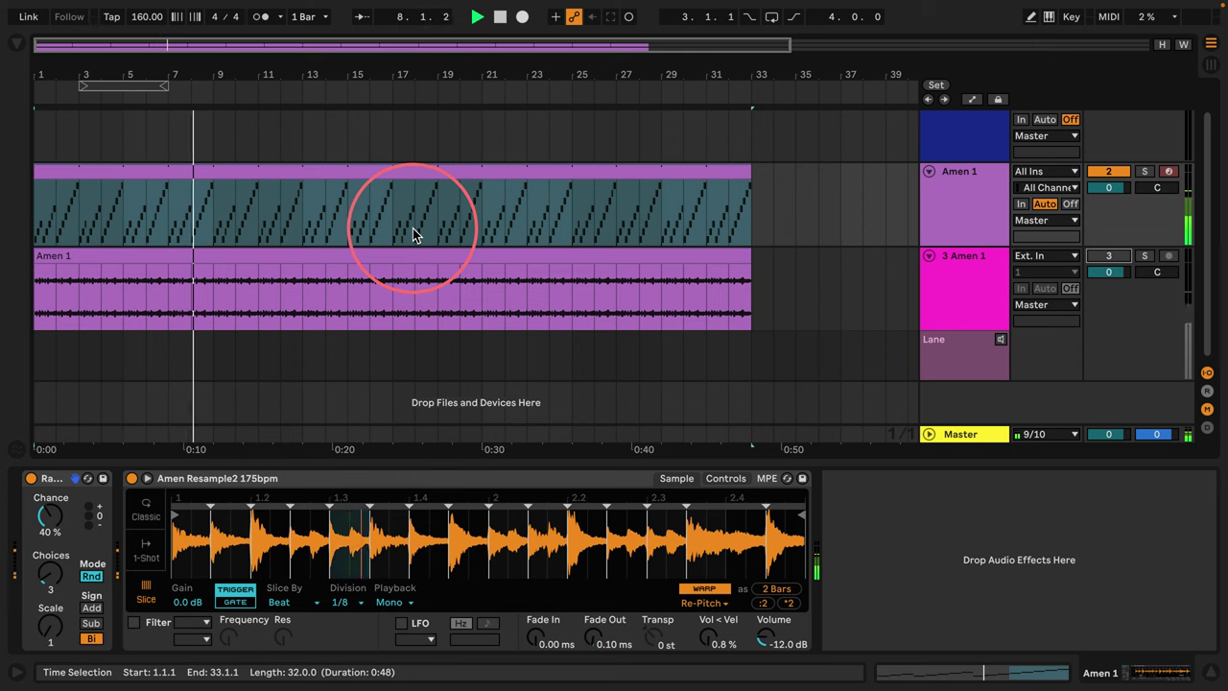
{"action": "key", "text": "space"}
Freeze the Amen 1 track and drag its frozen audio into the 3 Amen 1 take lane.
{"action": "right_click", "coordinate": [953, 186]}
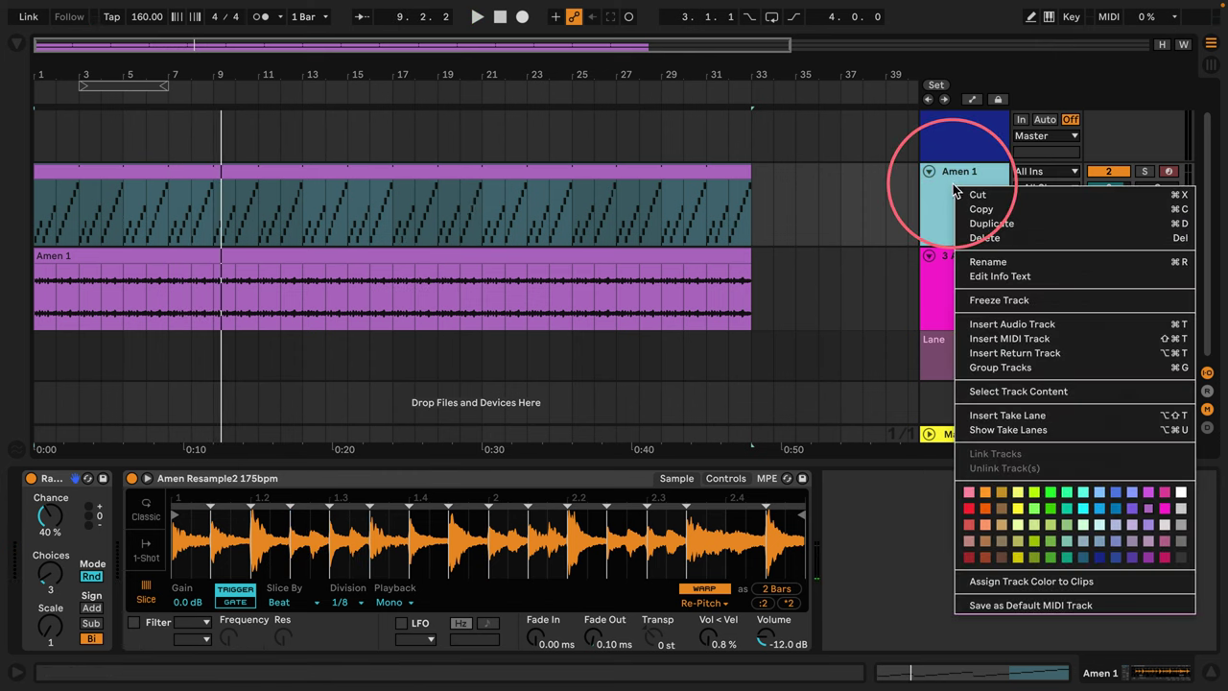
{"action": "left_click", "coordinate": [979, 300]}
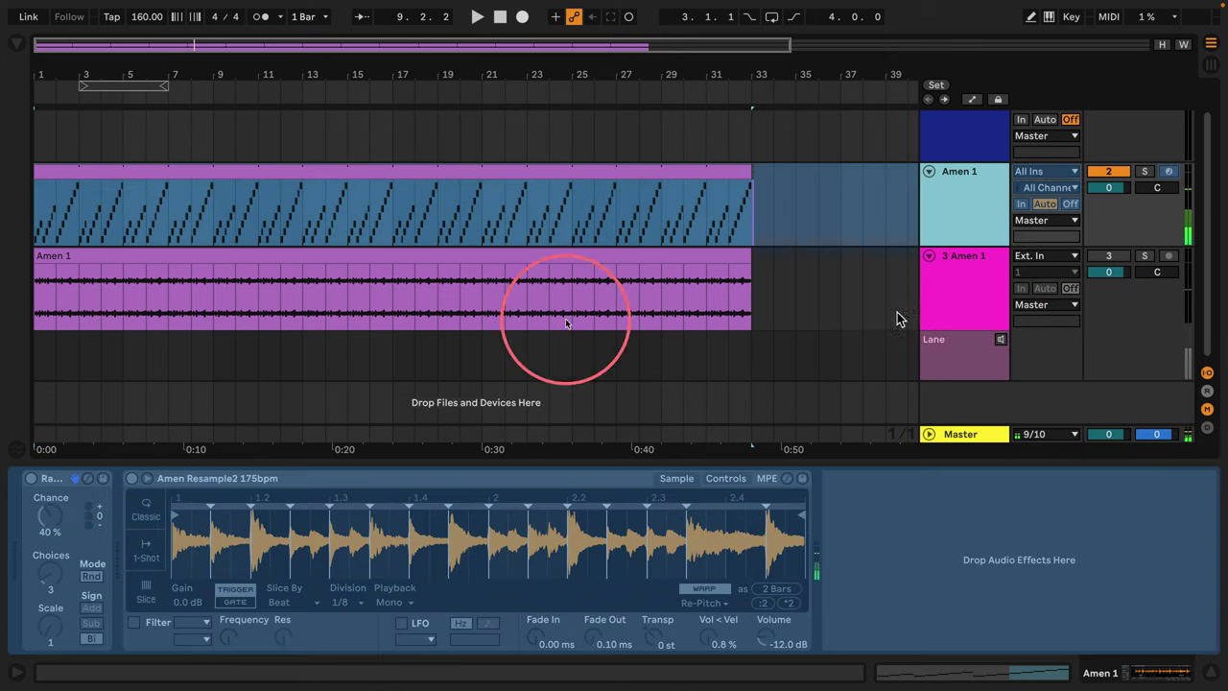
{"action": "left_click", "coordinate": [326, 171]}
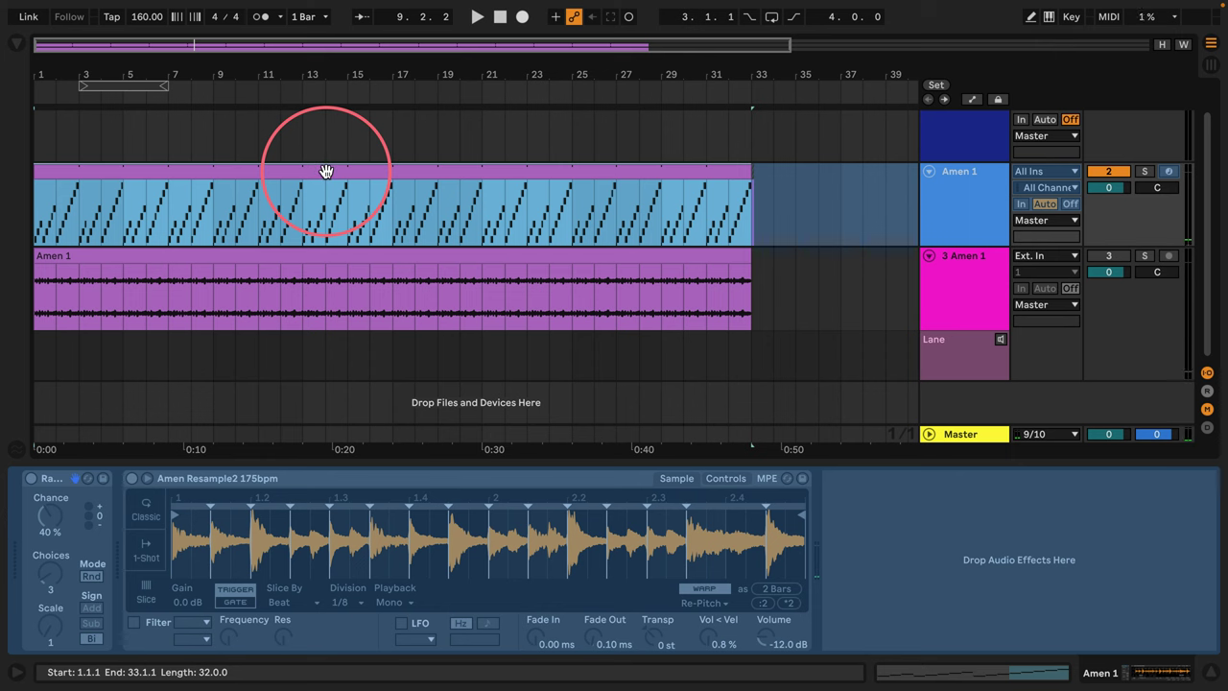
{"action": "left_click_drag", "start_coordinate": [326, 170], "coordinate": [320, 375]}
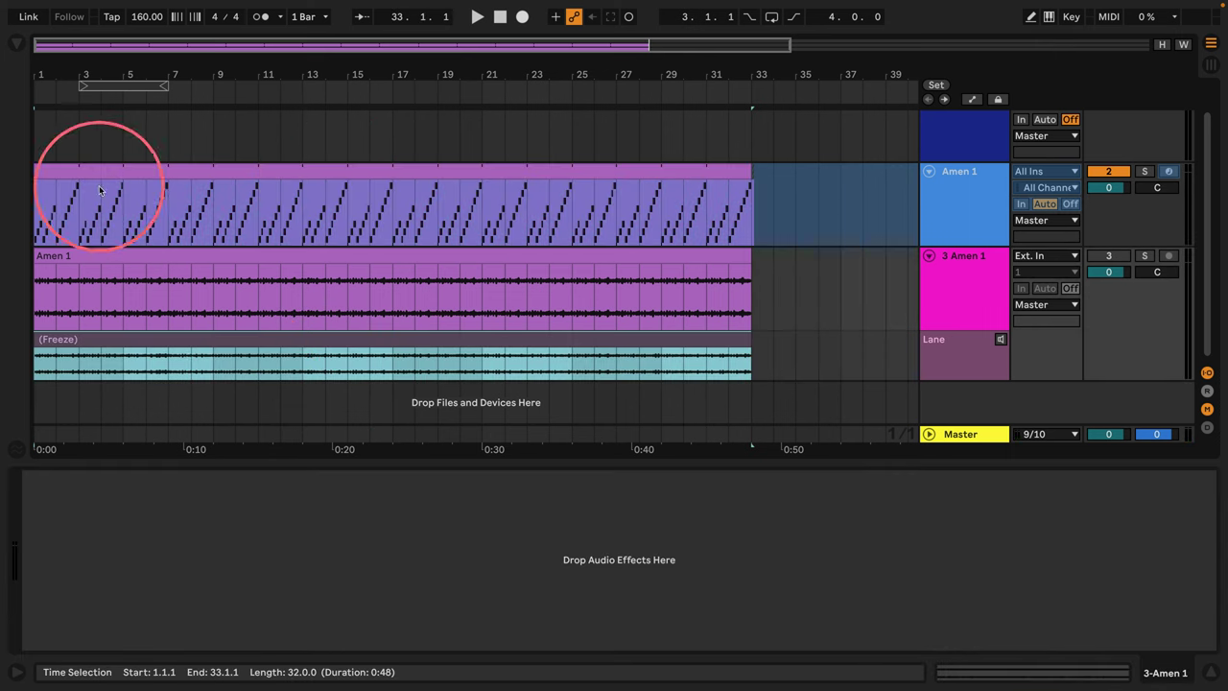
Deactivate the Amen 1 MIDI track and reactivate the 3 Amen 1 audio track.
{"action": "left_click_drag", "start_coordinate": [41, 73], "coordinate": [41, 72]}
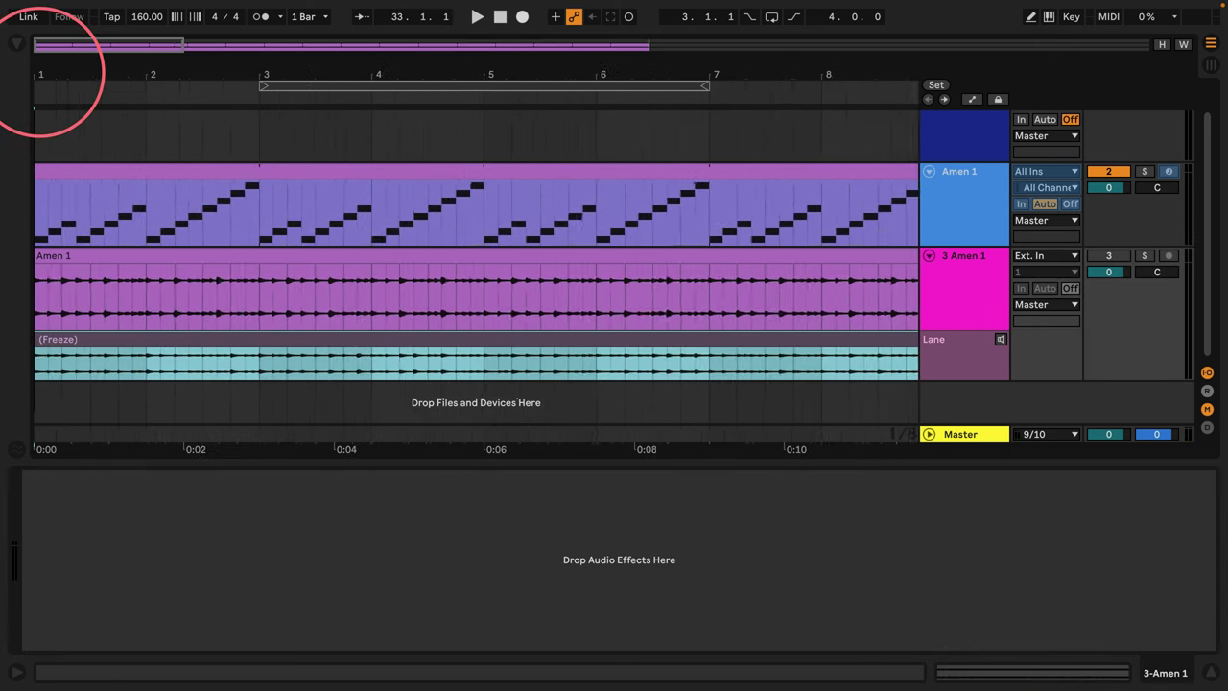
{"action": "left_click_drag", "start_coordinate": [41, 75], "coordinate": [40, 96]}
{"action": "left_click", "coordinate": [252, 370]}
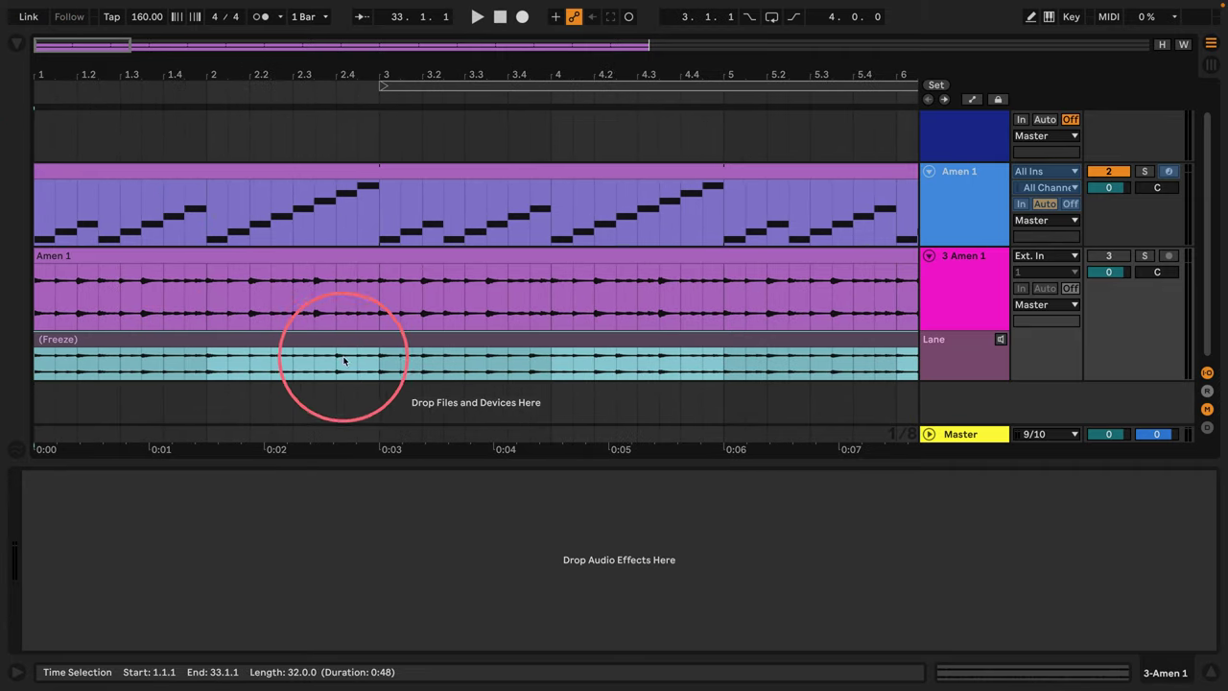
{"action": "left_click", "coordinate": [1185, 315]}
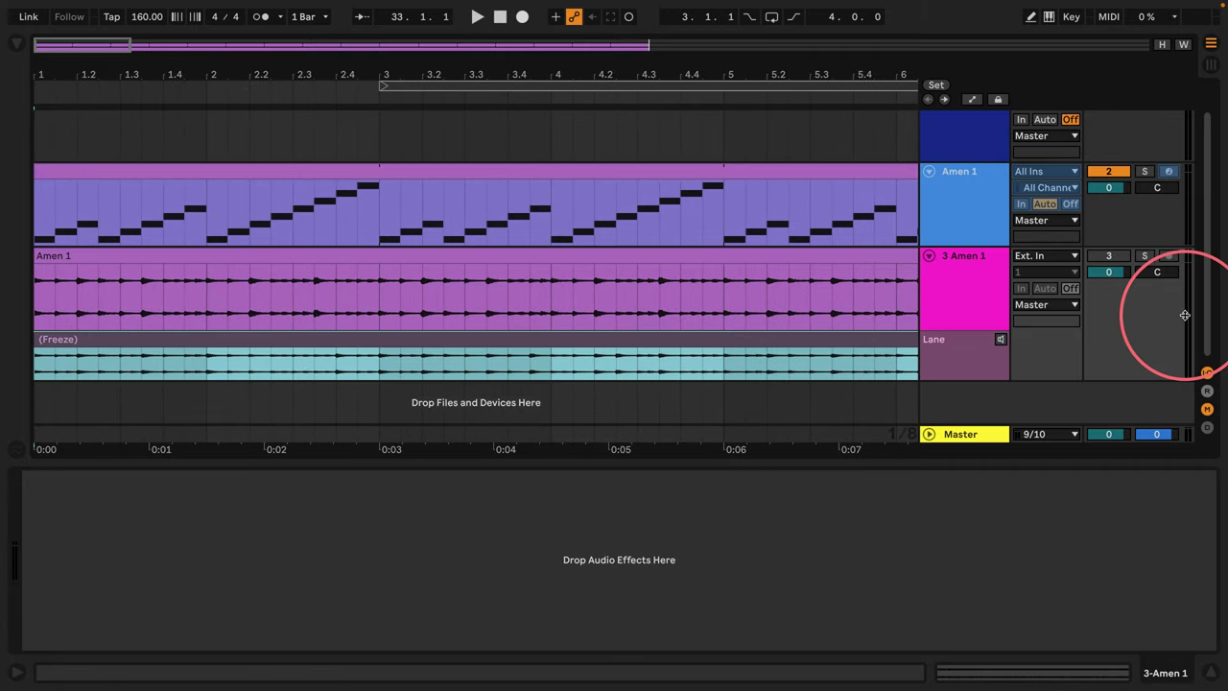
{"action": "left_click", "coordinate": [1110, 173]}
{"action": "left_click", "coordinate": [1108, 255]}
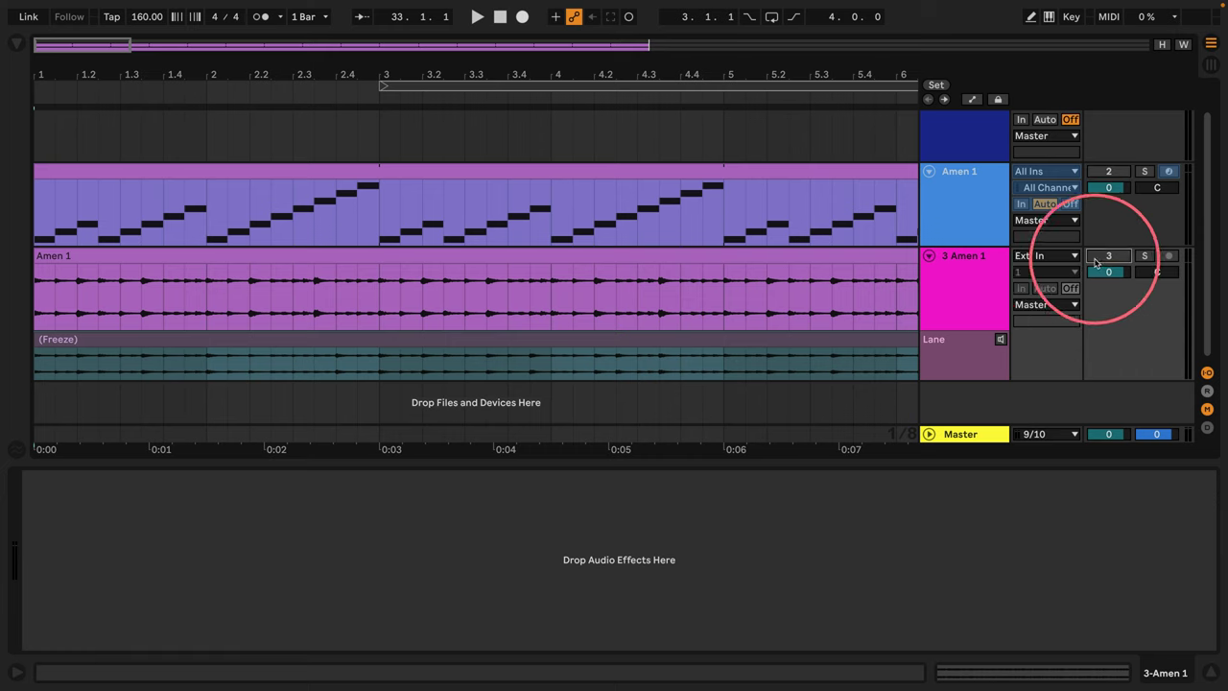
{"action": "left_click", "coordinate": [960, 264]}
{"action": "mouse_move", "coordinate": [629, 61]}
{"action": "left_mouse_down"}
{"action": "mouse_move", "coordinate": [649, 55]}
{"action": "mouse_move", "coordinate": [648, 81]}
{"action": "mouse_move", "coordinate": [105, 164]}
{"action": "left_mouse_up"}
Play from bar 1, comparing the frozen take lane against the original Amen 1 clip.
{"action": "key", "text": "space"}
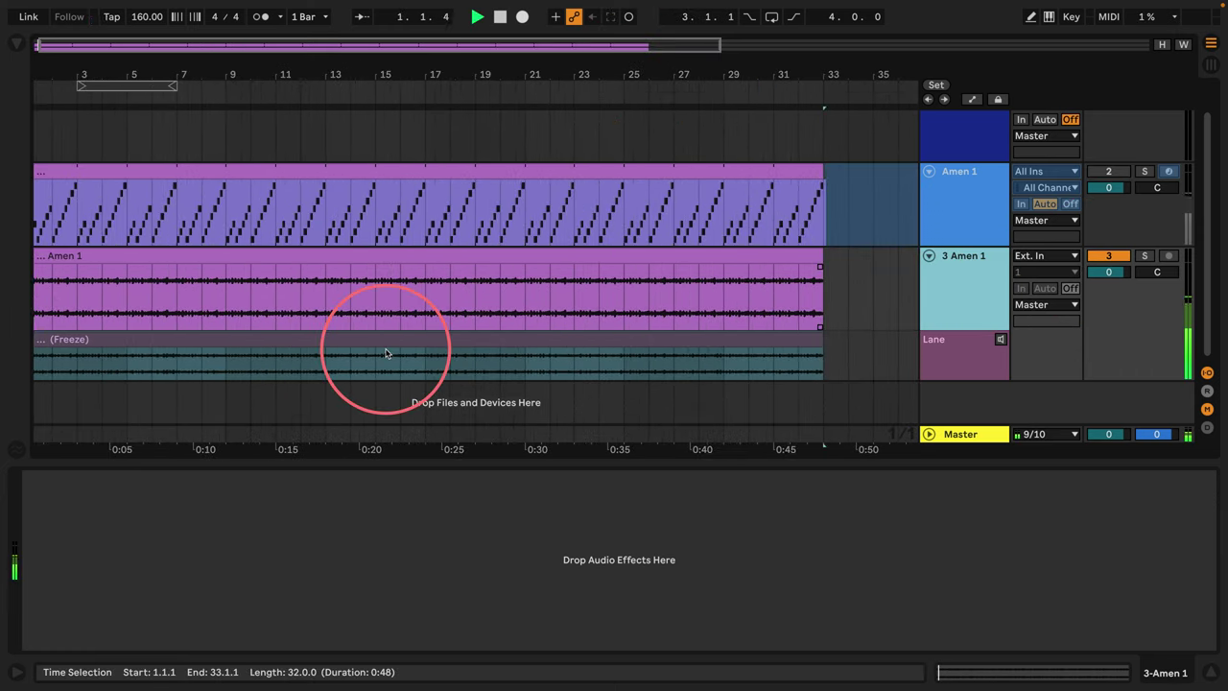
{"action": "left_click", "coordinate": [273, 74]}
{"action": "left_click", "coordinate": [214, 252]}
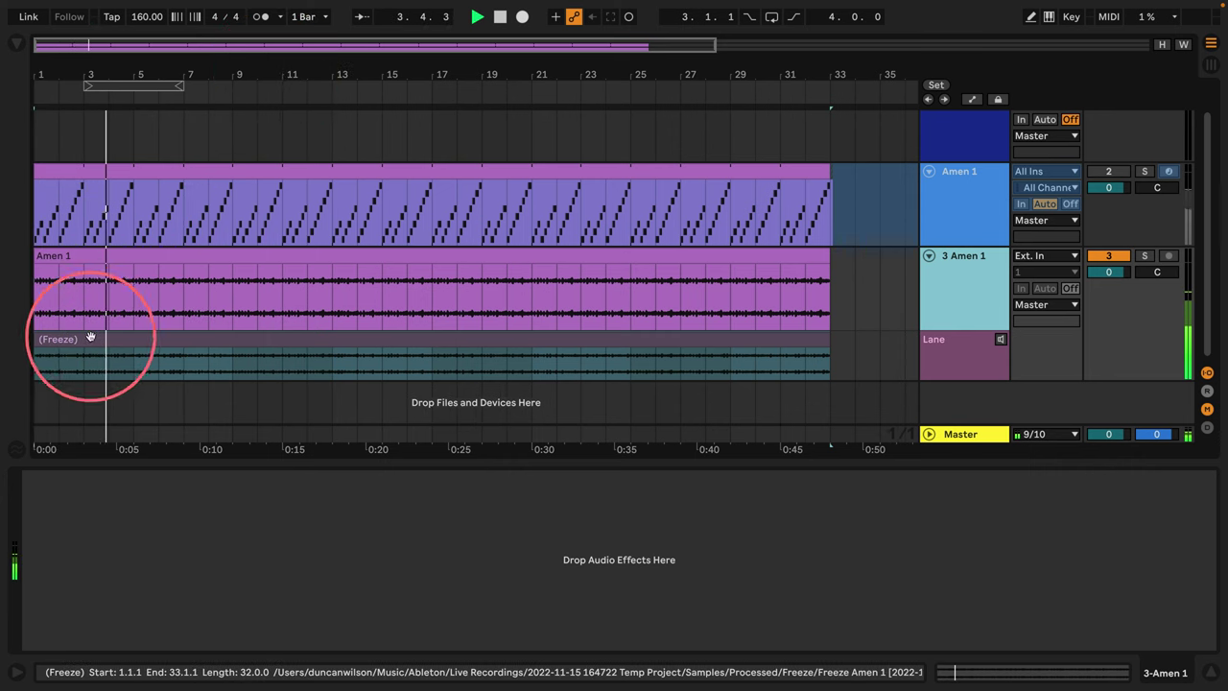
{"action": "left_click", "coordinate": [1000, 339]}
{"action": "left_click", "coordinate": [762, 287]}
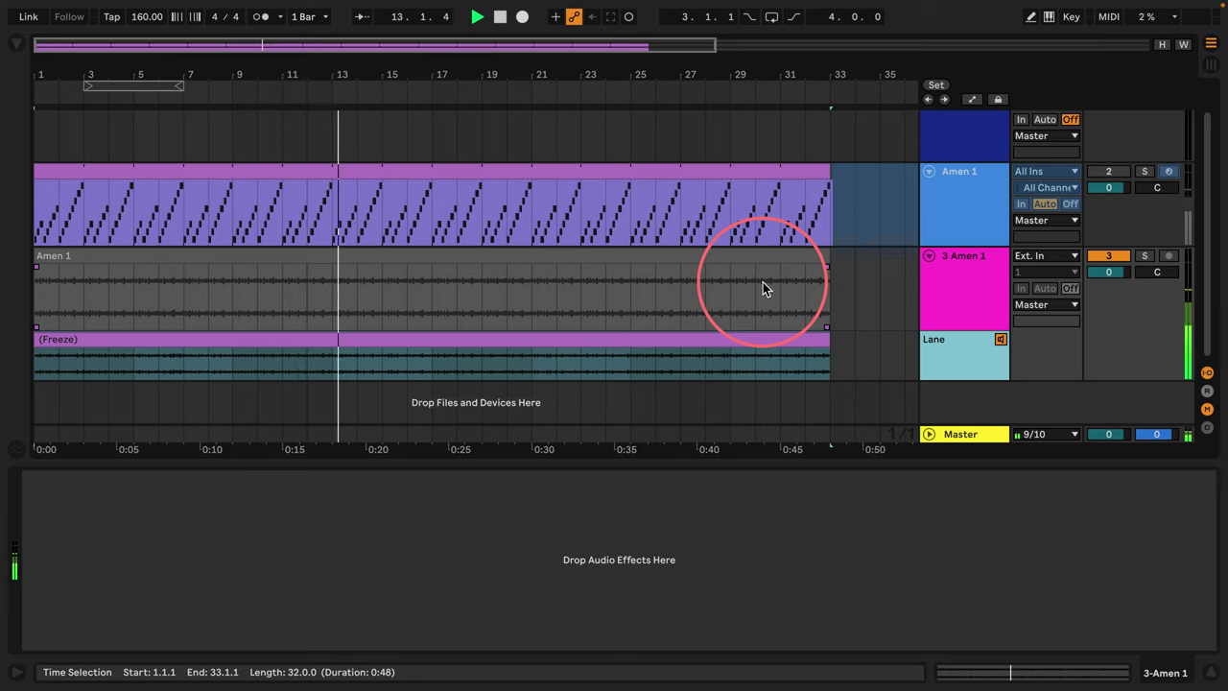
{"action": "left_click", "coordinate": [1000, 342]}
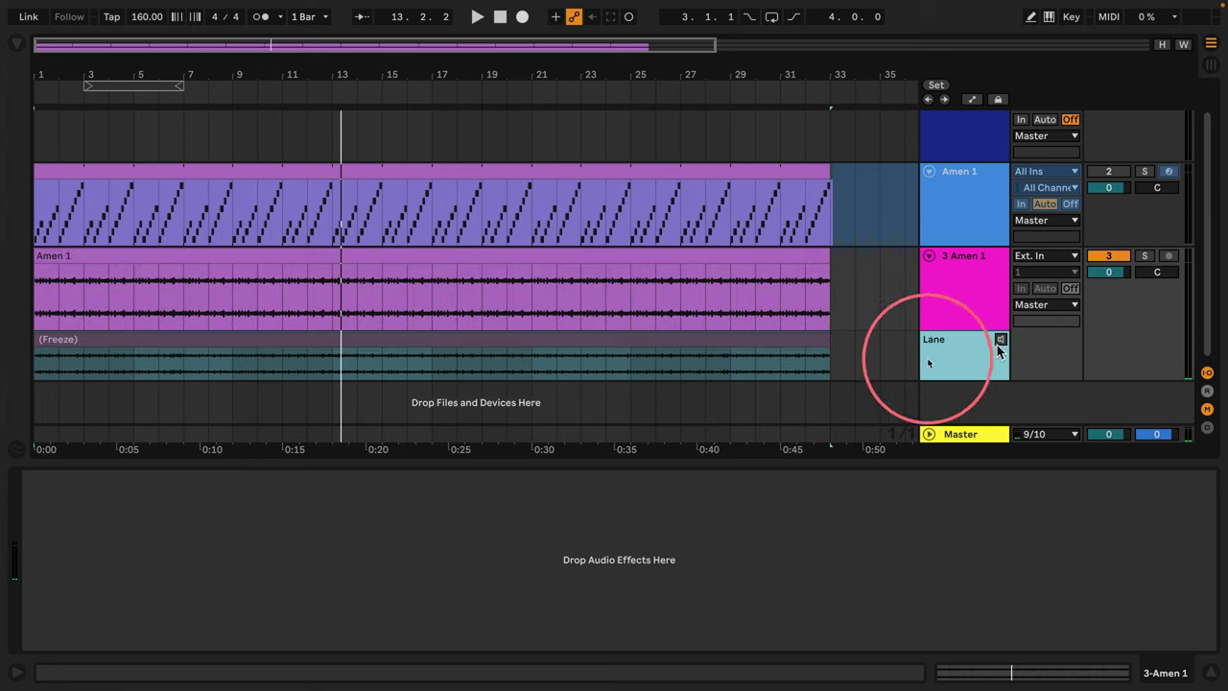
Rename the frozen take clip to 'Amen 2'.
{"action": "left_click", "coordinate": [291, 342]}
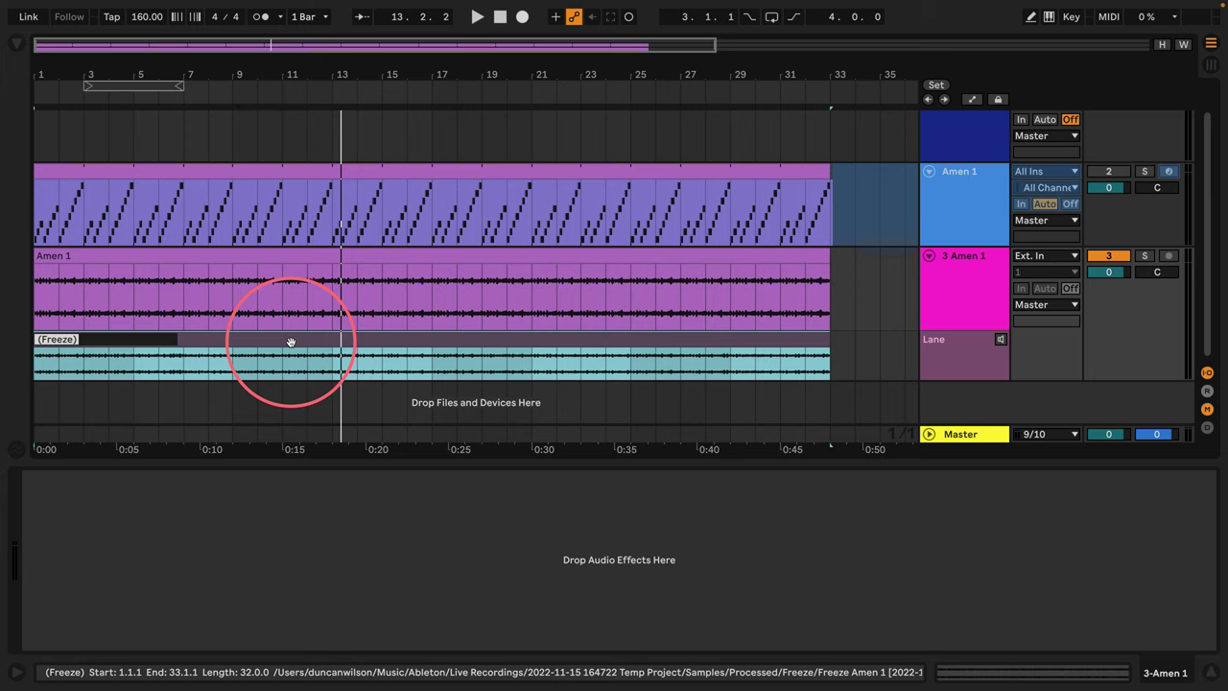
{"action": "type", "text": "2"}
{"action": "key", "text": "Return"}
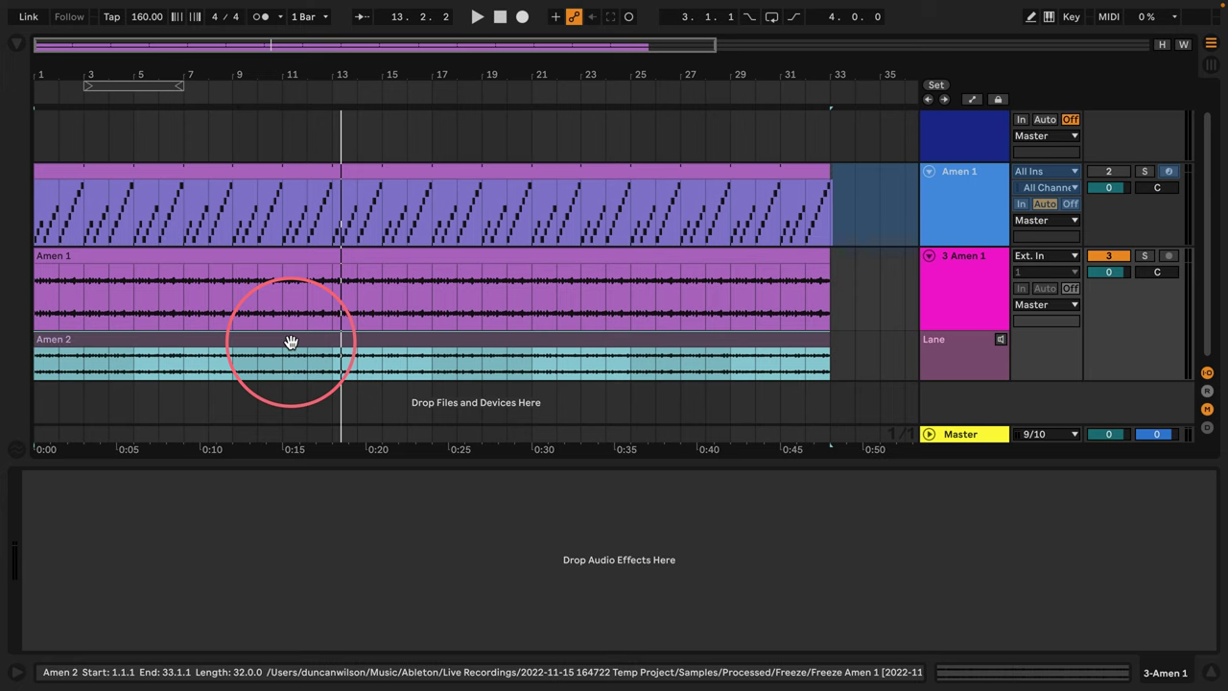
Unfreeze the Amen 1 track.
{"action": "left_click", "coordinate": [966, 193]}
{"action": "right_click", "coordinate": [966, 193]}
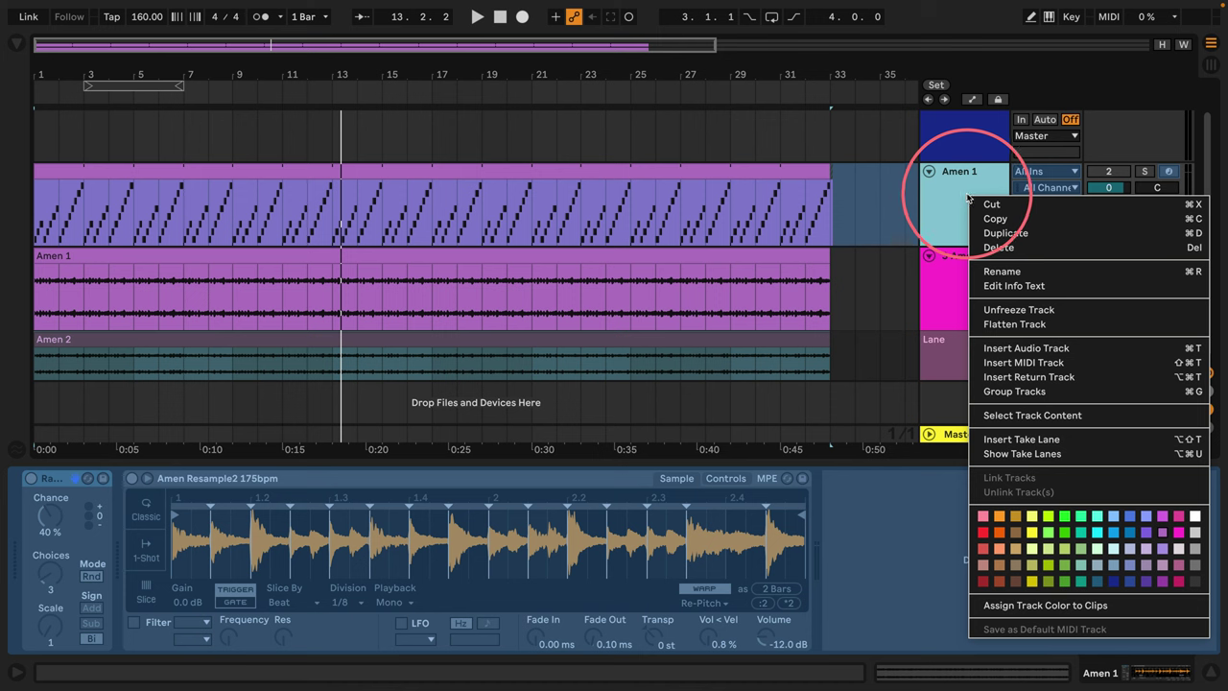
{"action": "left_click", "coordinate": [1002, 310]}
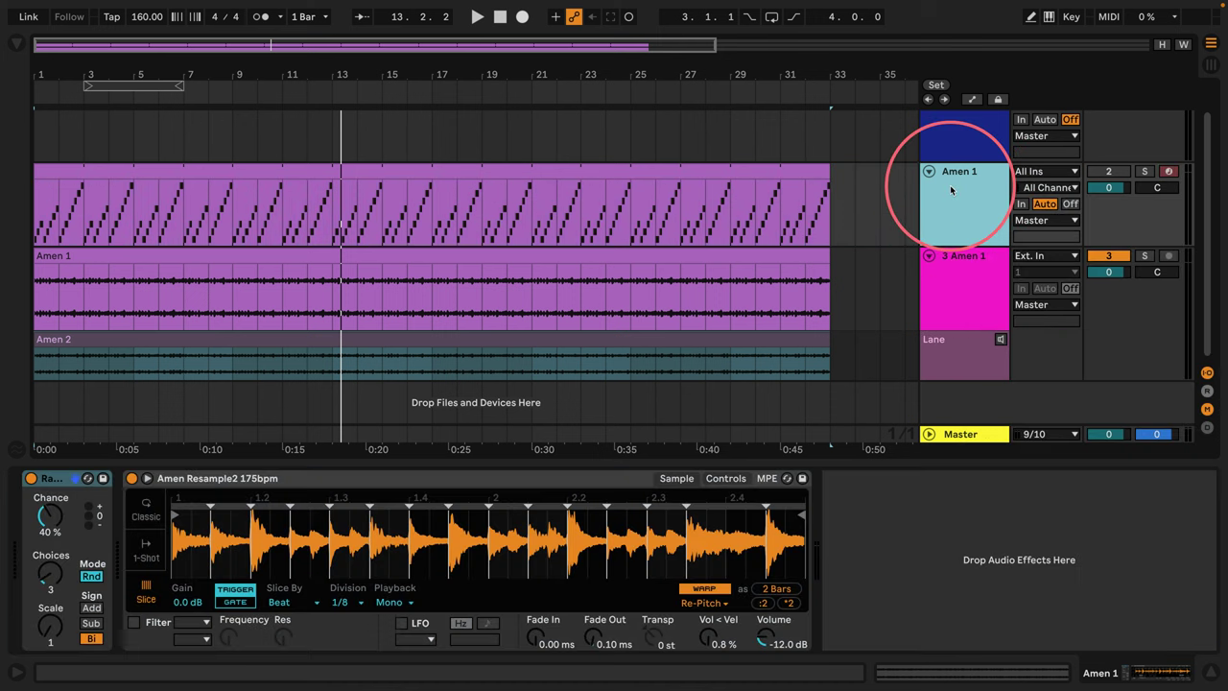
Add NedFX Lucky Repeat 1.01 from the Blue collection after Simpler, then reactivate Amen 1.
{"action": "left_click", "coordinate": [16, 44]}
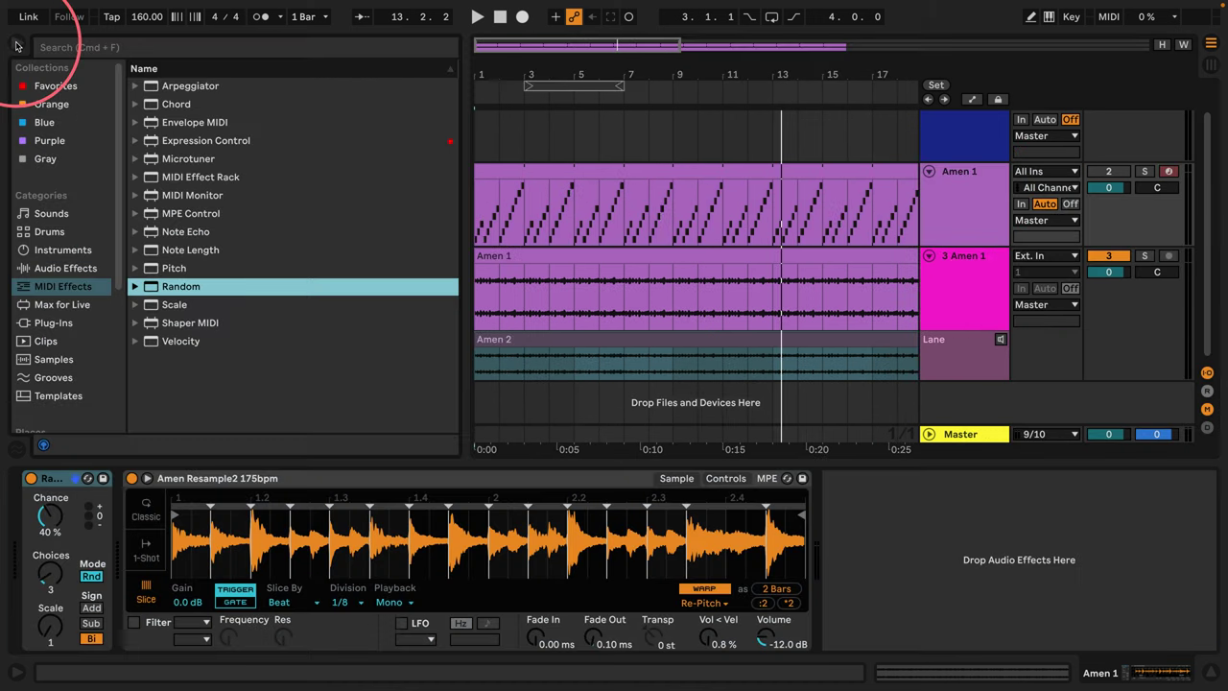
{"action": "left_click", "coordinate": [37, 123]}
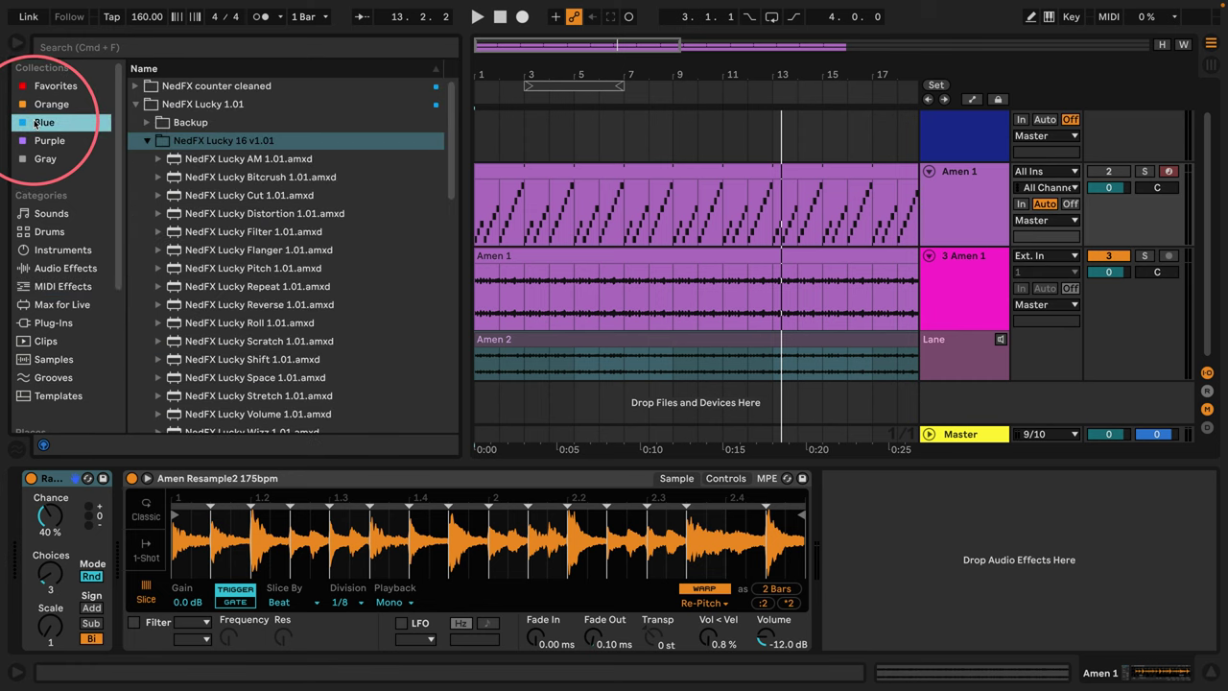
{"action": "left_click", "coordinate": [147, 142]}
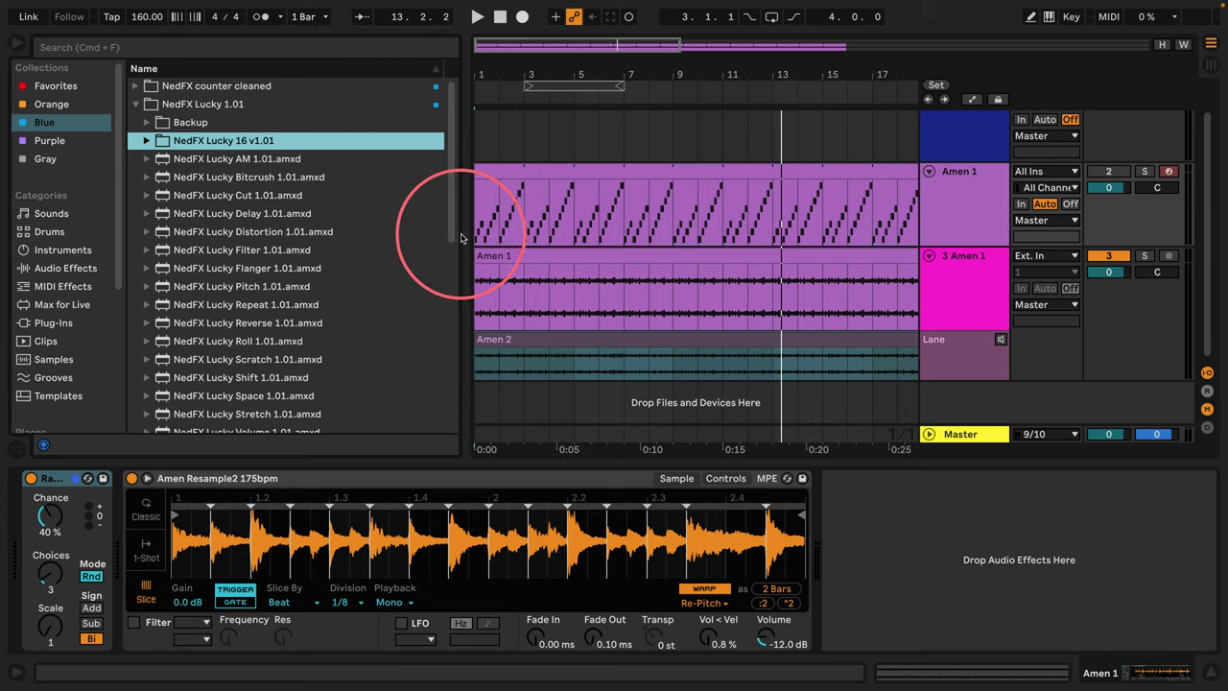
{"action": "left_click_drag", "start_coordinate": [441, 232], "coordinate": [398, 232]}
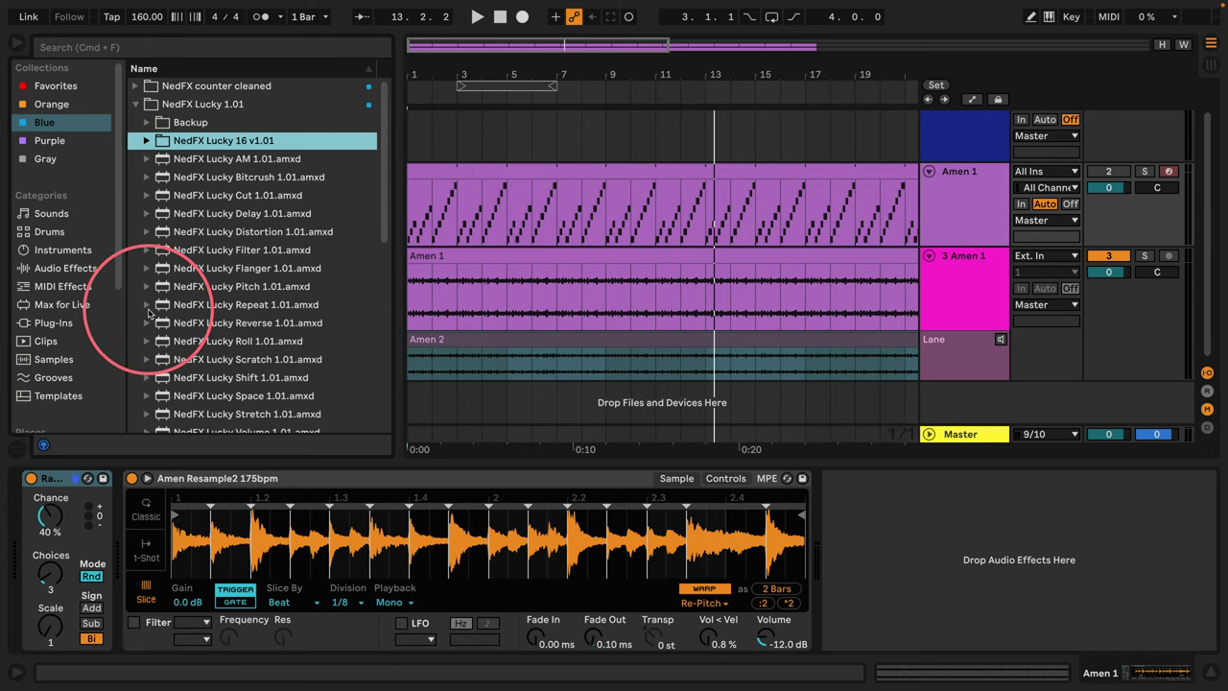
{"action": "left_click_drag", "start_coordinate": [144, 304], "coordinate": [898, 540]}
{"action": "left_click", "coordinate": [1108, 171]}
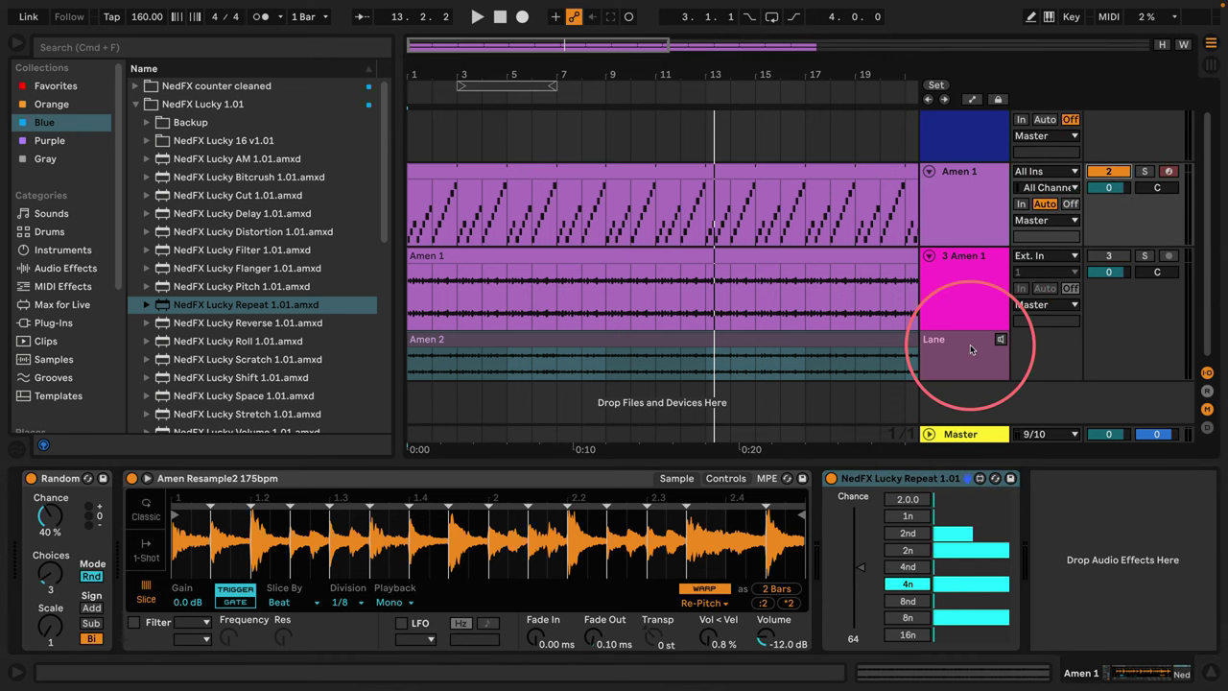
While playing, reduce Lucky Repeat to one rate at chance 127 and set Random's chance to 0%.
{"action": "key", "text": "space"}
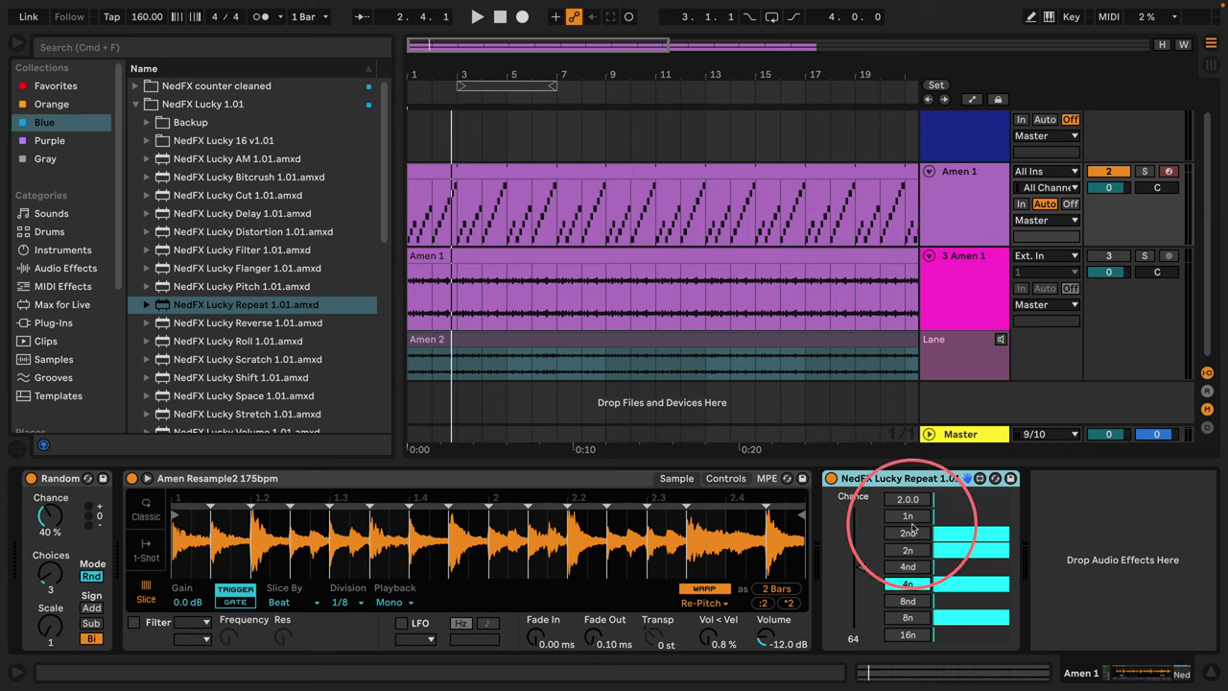
{"action": "left_click_drag", "start_coordinate": [918, 634], "coordinate": [915, 527]}
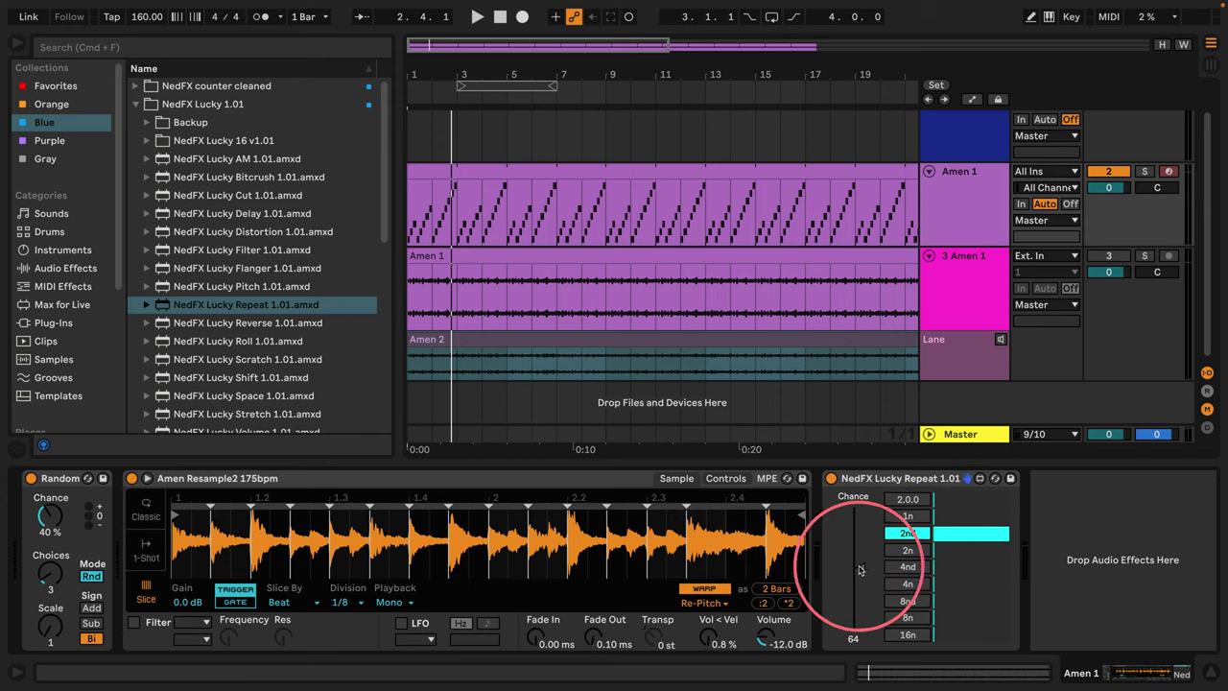
{"action": "left_click_drag", "start_coordinate": [860, 570], "coordinate": [902, 556]}
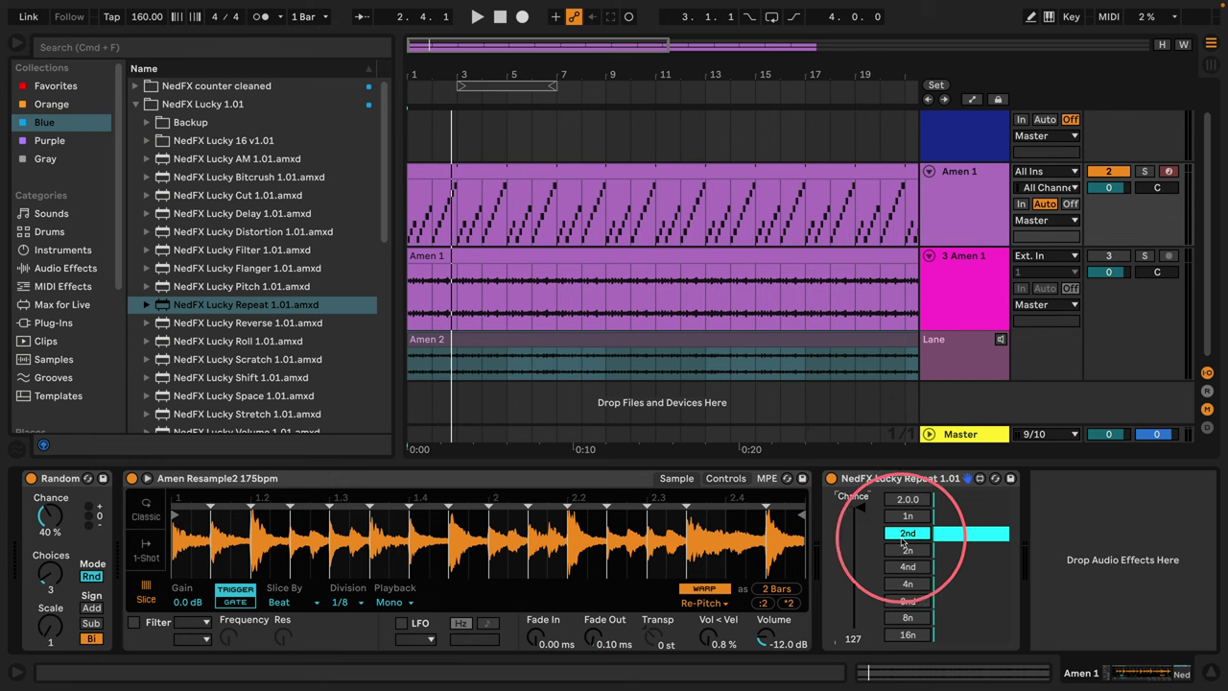
{"action": "key", "text": "space"}
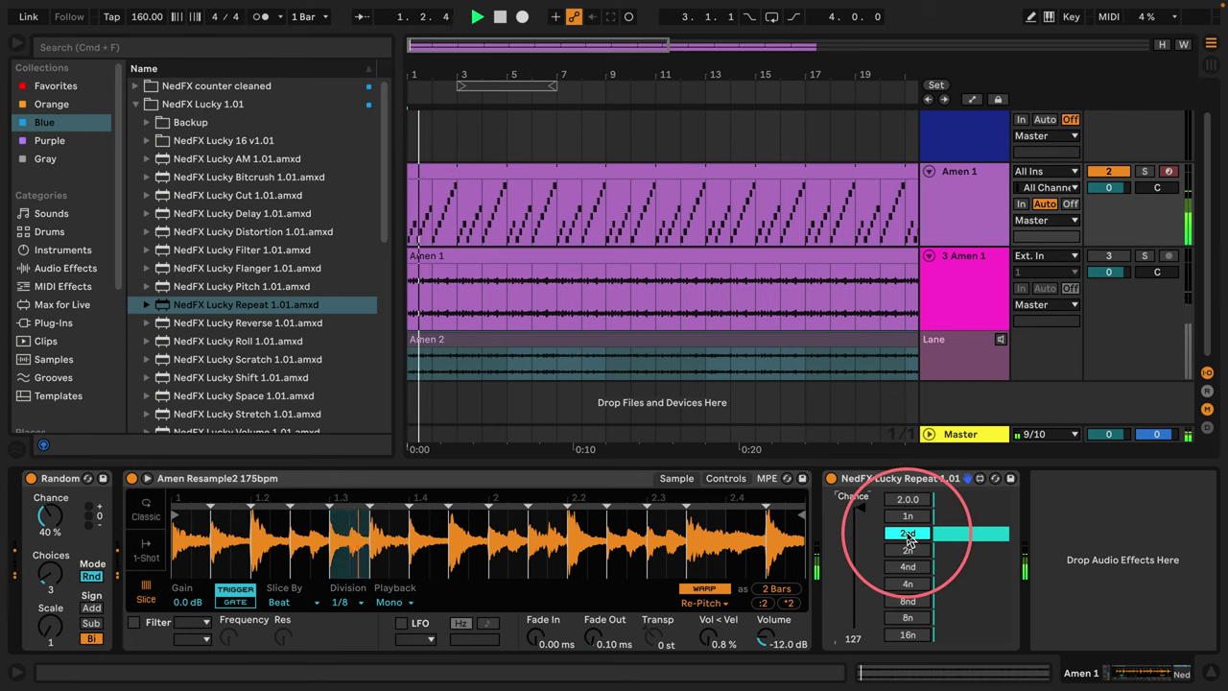
{"action": "left_click_drag", "start_coordinate": [48, 506], "coordinate": [45, 516]}
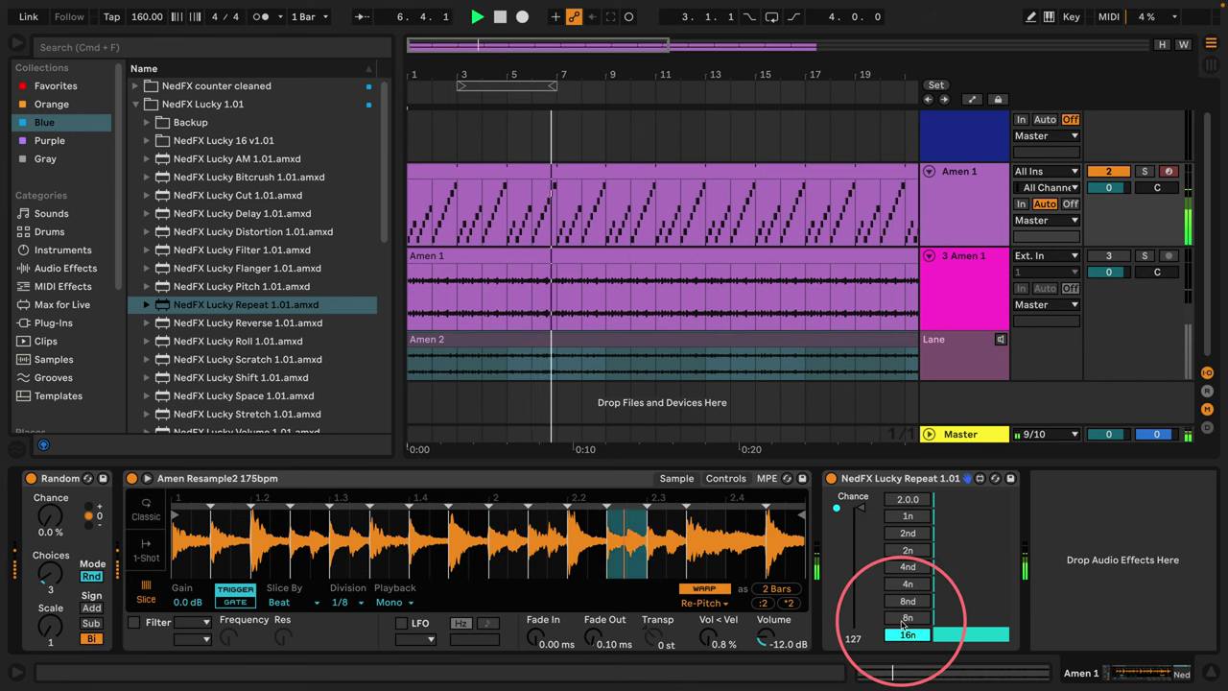
Spread Lucky Repeat over the 8n, 4nd and 2n rates and add NedFX Lucky Reverse 1.01 after it.
{"action": "left_click", "coordinate": [911, 619]}
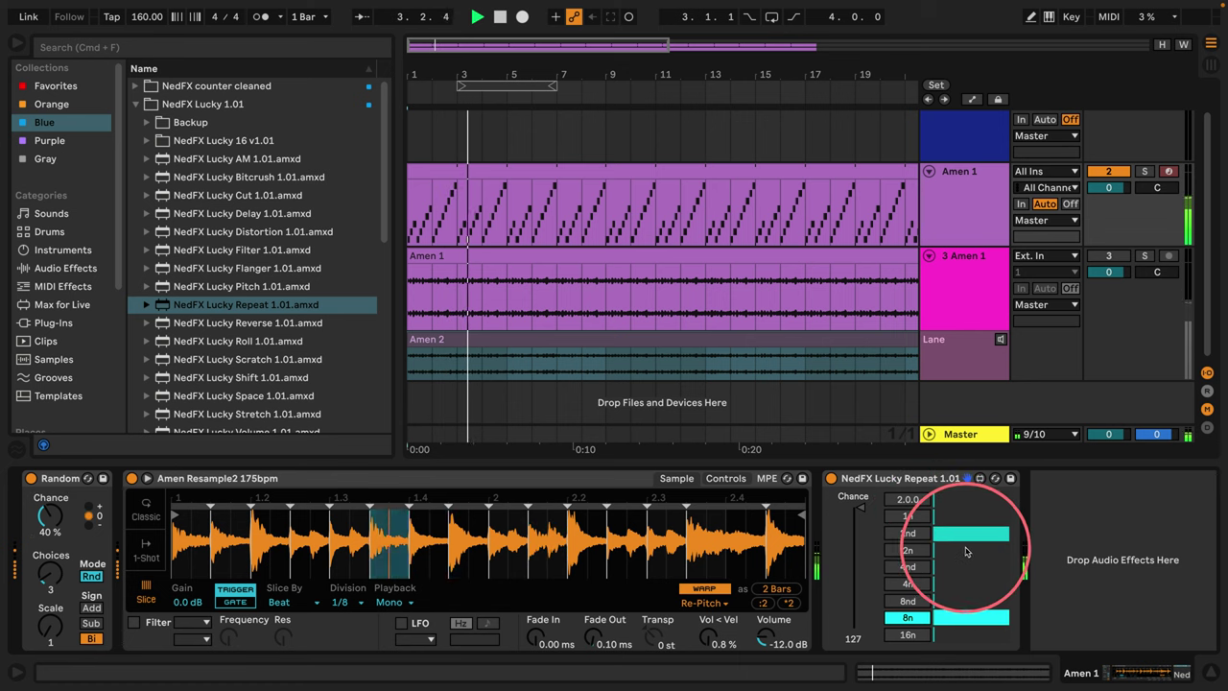
{"action": "mouse_move", "coordinate": [967, 551]}
{"action": "left_mouse_down"}
{"action": "mouse_move", "coordinate": [954, 580]}
{"action": "mouse_move", "coordinate": [848, 550]}
{"action": "mouse_move", "coordinate": [828, 518]}
{"action": "mouse_move", "coordinate": [857, 486]}
{"action": "mouse_move", "coordinate": [861, 516]}
{"action": "left_mouse_up"}
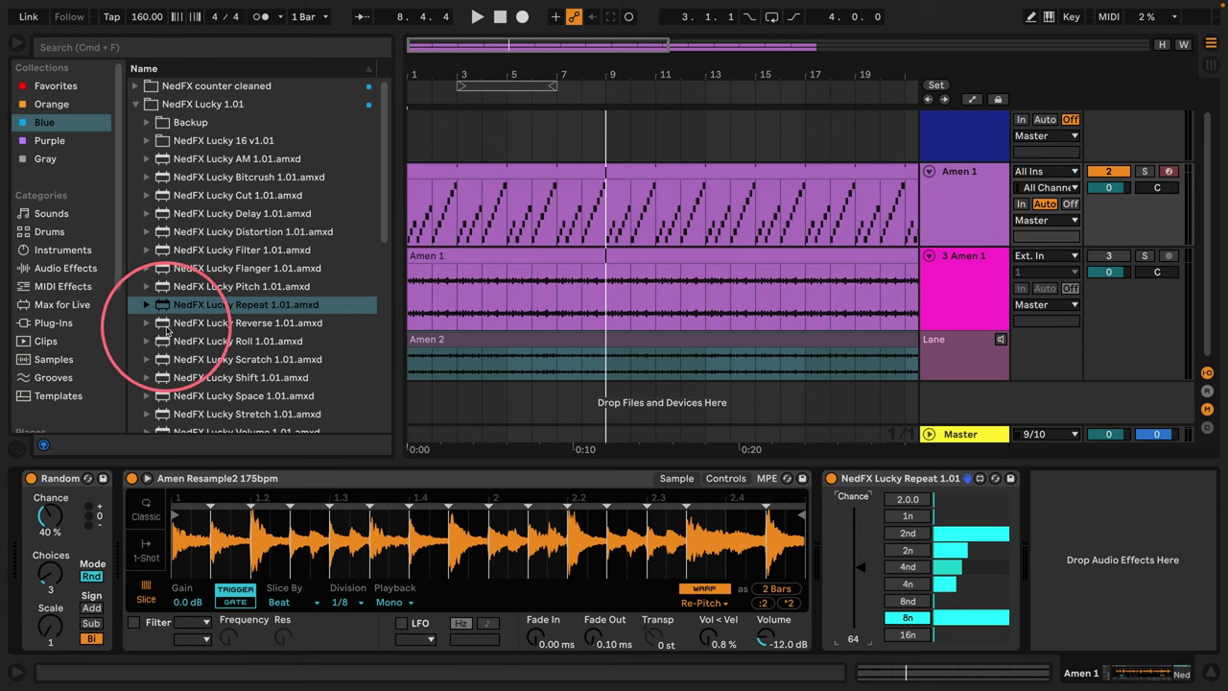
{"action": "left_click_drag", "start_coordinate": [158, 326], "coordinate": [1074, 513]}
Add NedFX Lucky Roll after Lucky Reverse, with Roll's Chance at 27 and Reverse's at 37.
{"action": "key", "text": "space"}
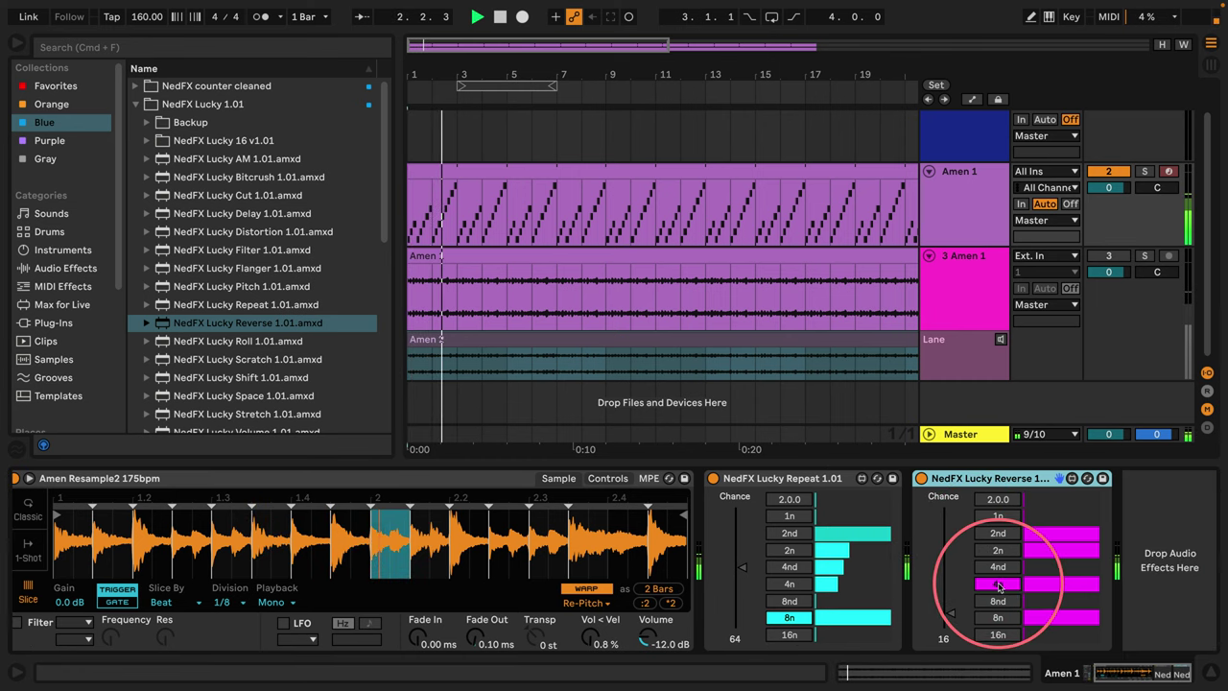
{"action": "left_click_drag", "start_coordinate": [952, 603], "coordinate": [880, 573]}
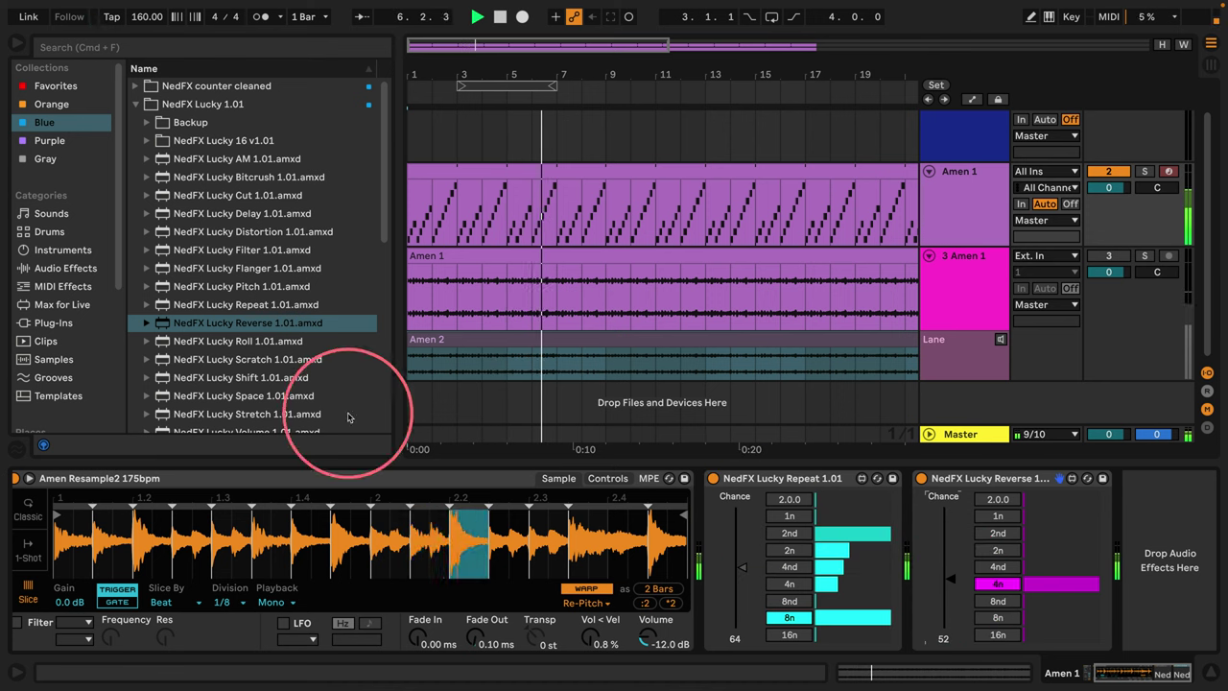
{"action": "mouse_move", "coordinate": [192, 341]}
{"action": "left_mouse_down"}
{"action": "mouse_move", "coordinate": [983, 511]}
{"action": "mouse_move", "coordinate": [1175, 466]}
{"action": "mouse_move", "coordinate": [1164, 523]}
{"action": "left_mouse_up"}
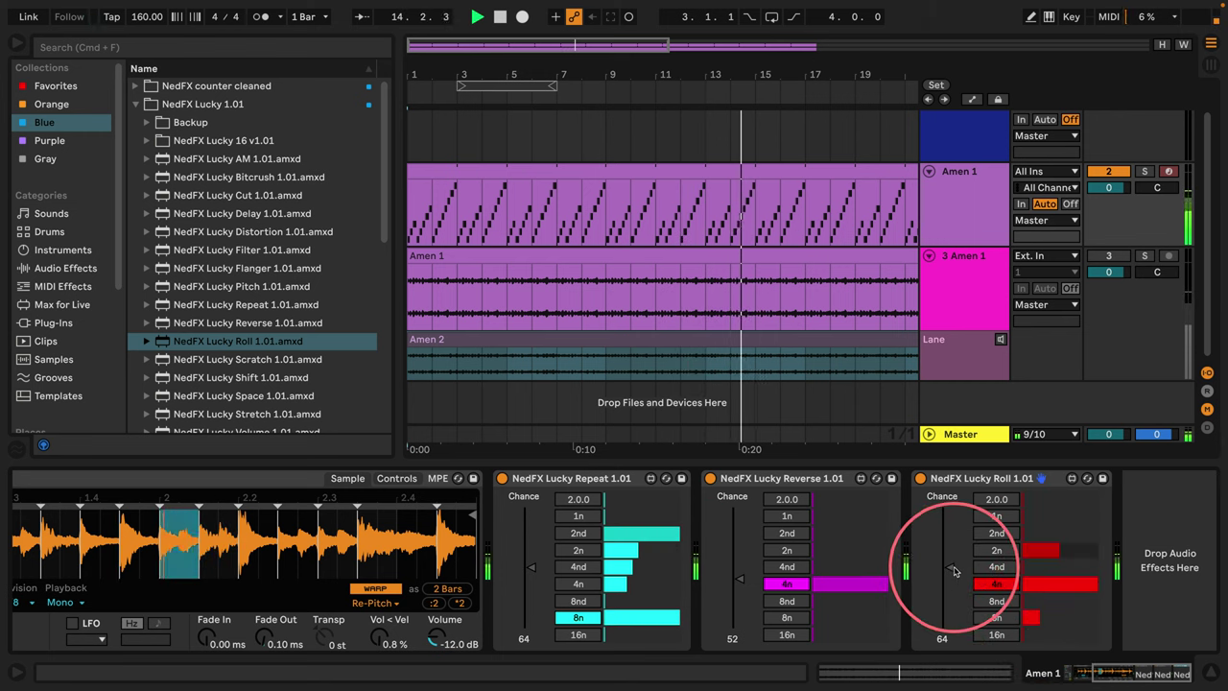
{"action": "left_click_drag", "start_coordinate": [950, 568], "coordinate": [944, 592]}
{"action": "left_click", "coordinate": [741, 584]}
{"action": "left_click_drag", "start_coordinate": [740, 584], "coordinate": [738, 593]}
{"action": "left_click", "coordinate": [540, 572]}
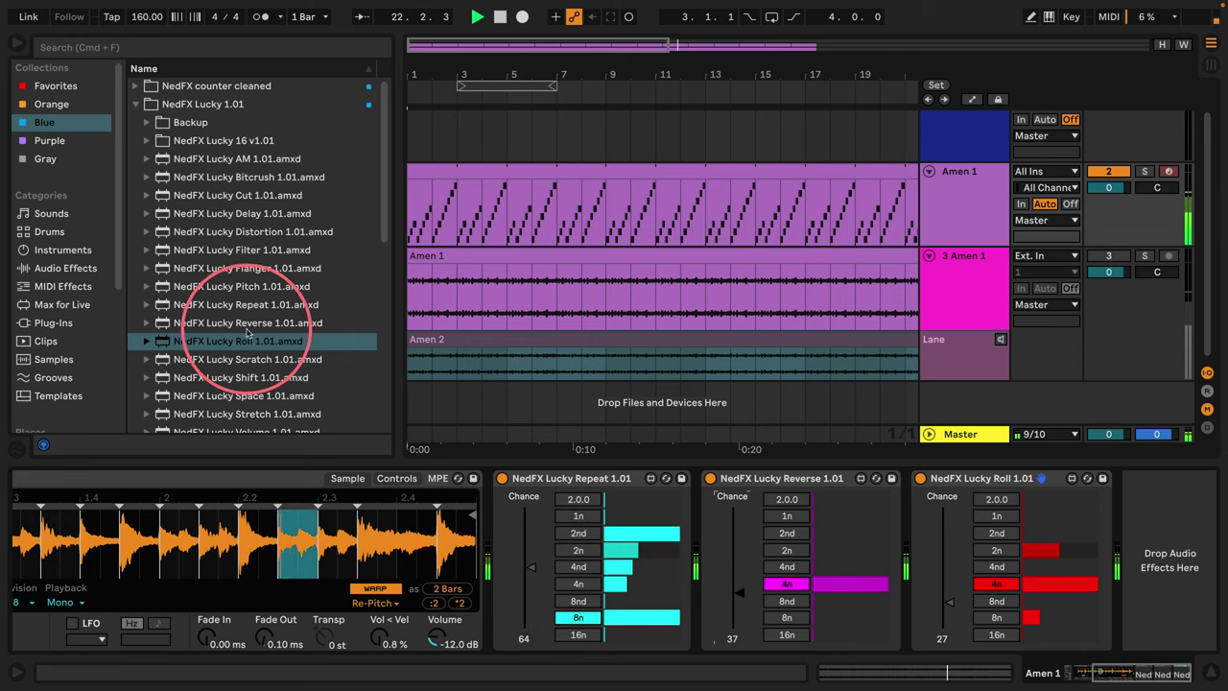
Append NedFX Lucky Pitch after Lucky Roll and set its Chance to 24 during playback.
{"action": "scroll", "coordinate": [187, 221], "scroll_direction": "down", "scroll_amount": 3}
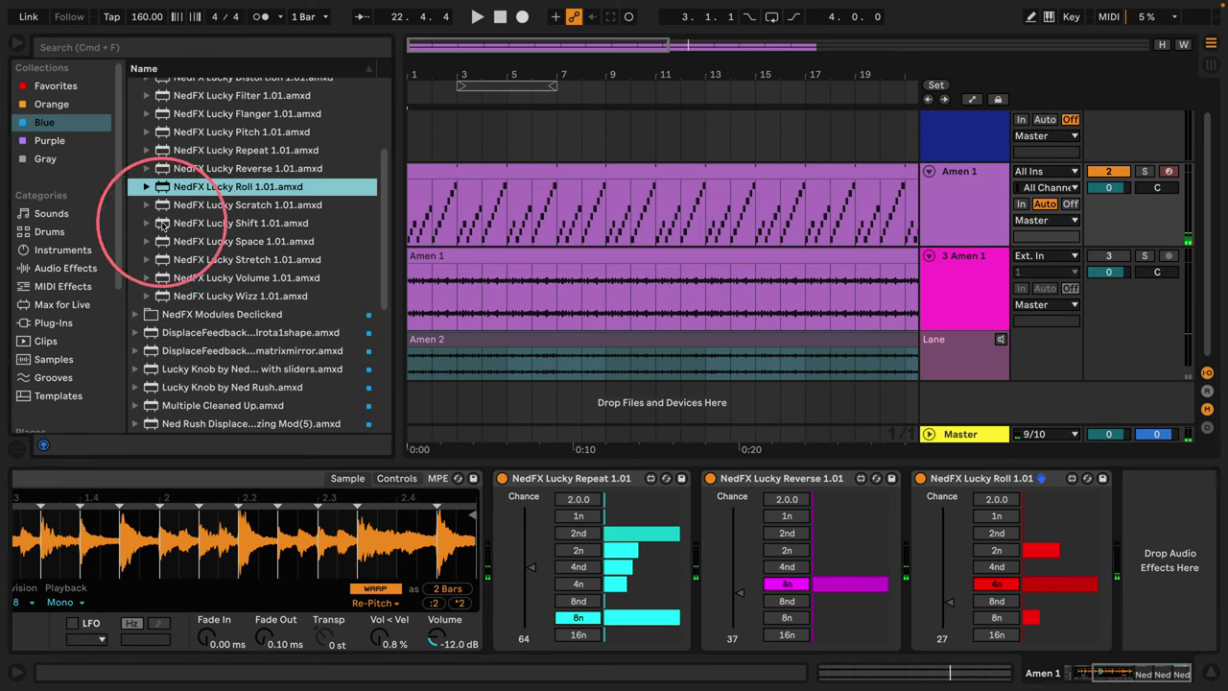
{"action": "scroll", "coordinate": [188, 214], "scroll_direction": "up", "scroll_amount": 2}
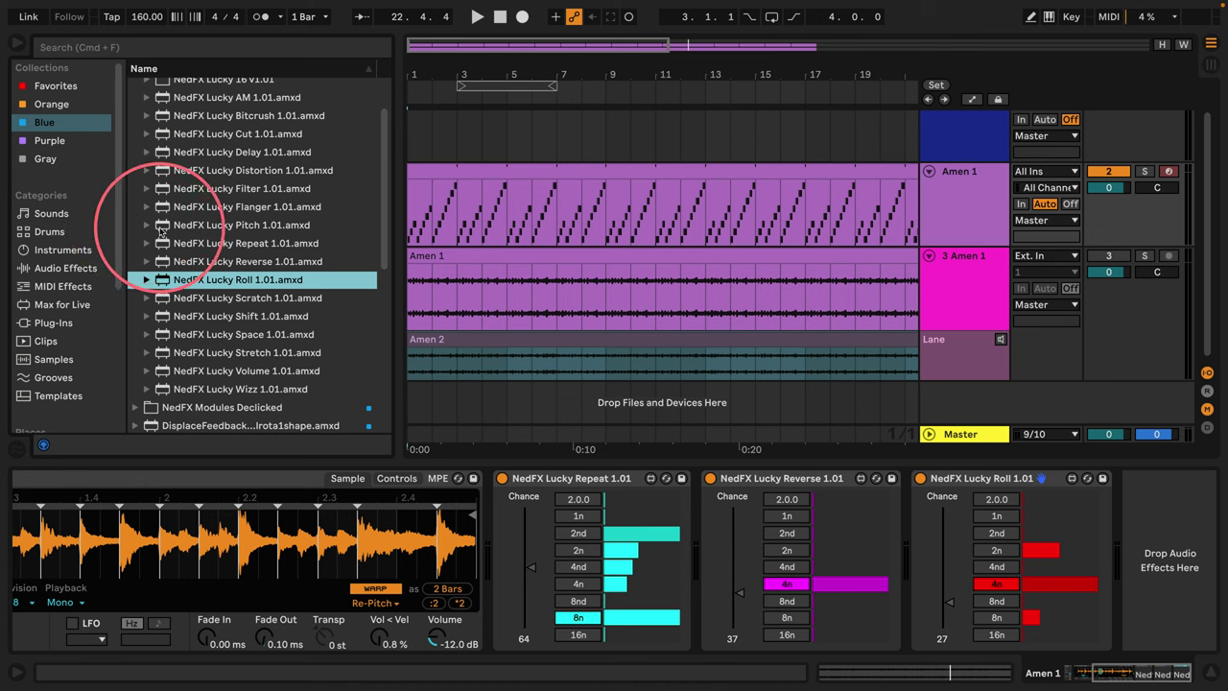
{"action": "left_click_drag", "start_coordinate": [161, 227], "coordinate": [1166, 479]}
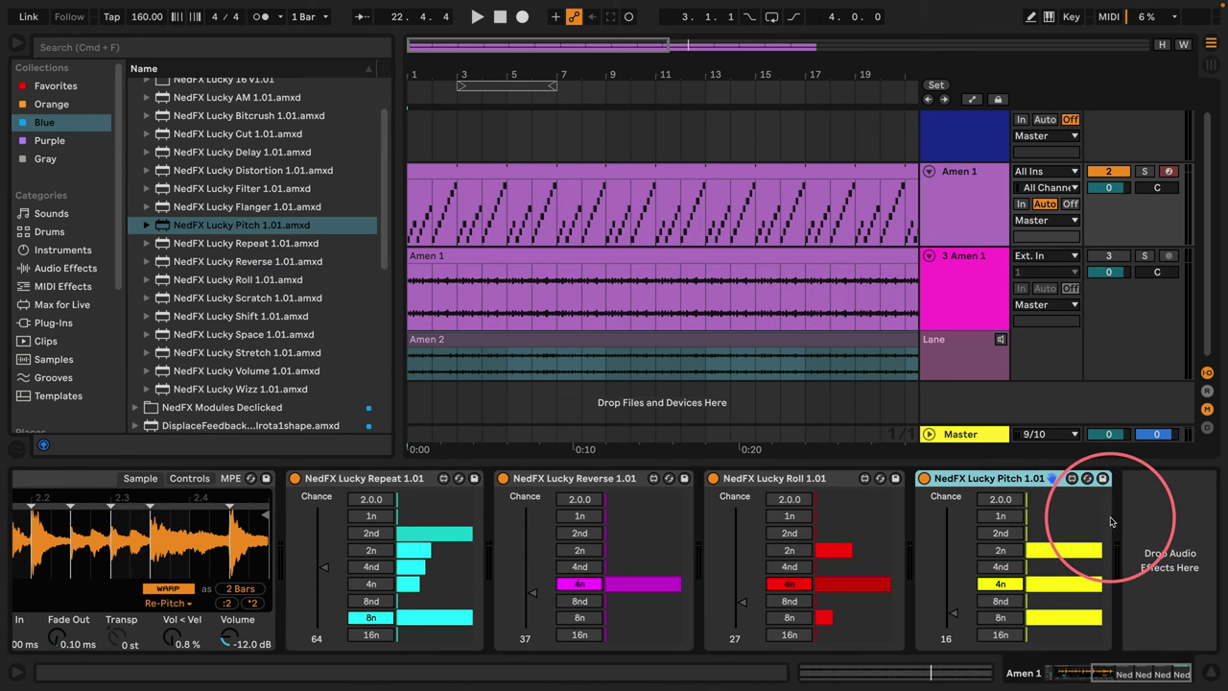
{"action": "key", "text": "space"}
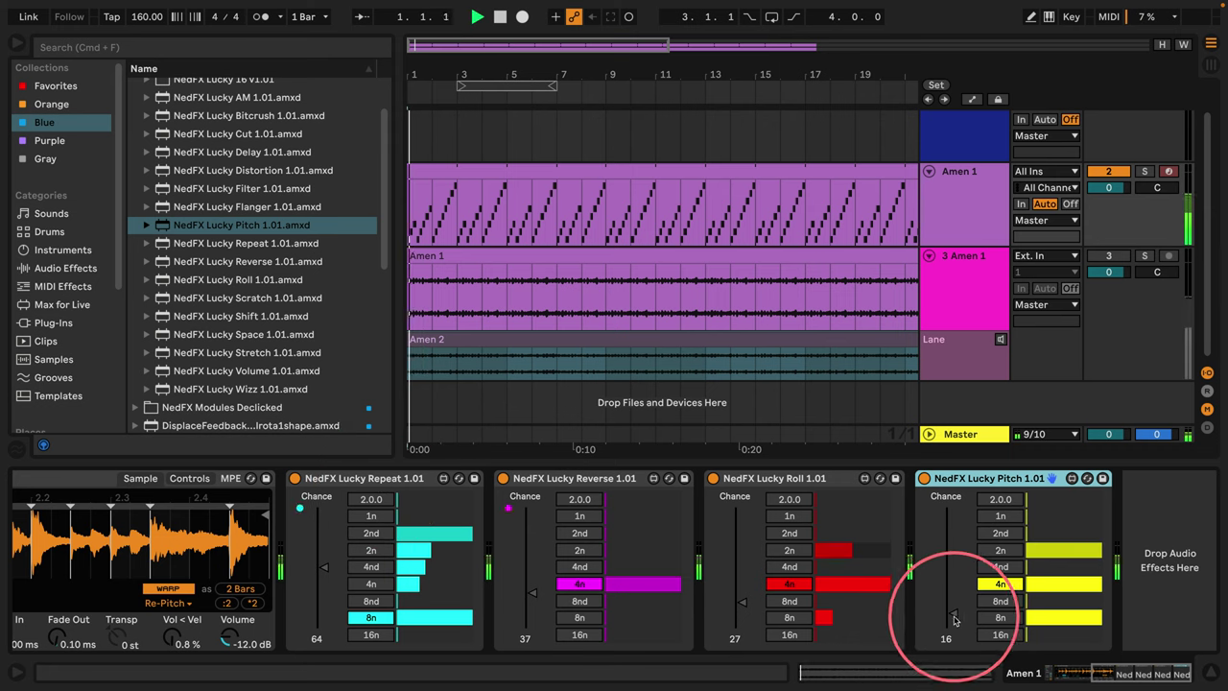
{"action": "left_click_drag", "start_coordinate": [947, 612], "coordinate": [1036, 574]}
{"action": "left_click_drag", "start_coordinate": [948, 593], "coordinate": [952, 602]}
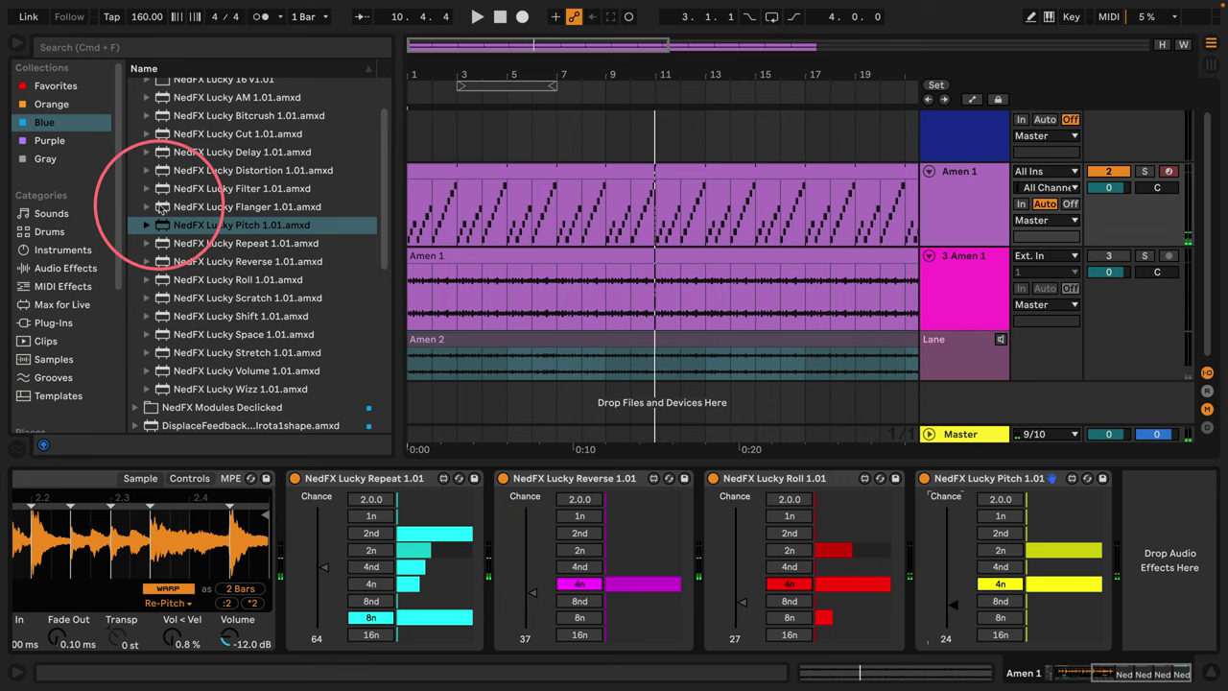
Add NedFX Lucky Flanger before Repeat and halve its Chance to 32.
{"action": "left_click_drag", "start_coordinate": [161, 205], "coordinate": [288, 513]}
{"action": "key", "text": "space"}
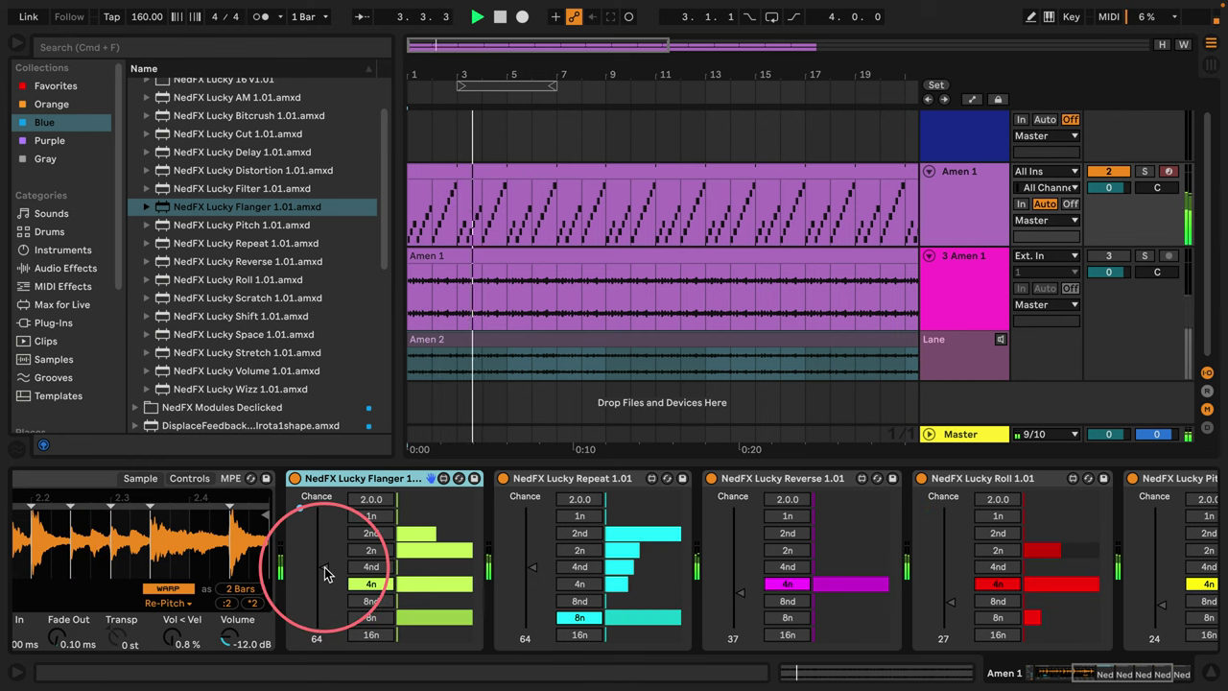
{"action": "left_click_drag", "start_coordinate": [324, 573], "coordinate": [324, 597]}
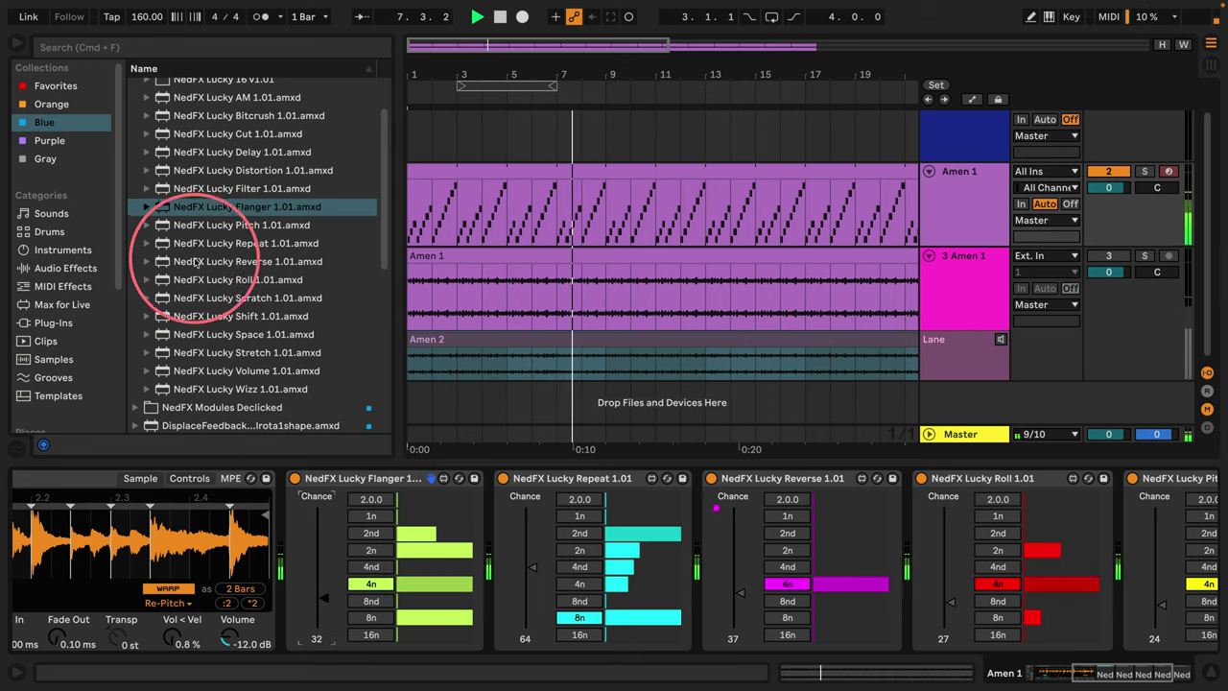
Insert NedFX Lucky Stretch before Flanger, using only the 2n and 4n rates at Chance 30.
{"action": "scroll", "coordinate": [197, 270], "scroll_direction": "down", "scroll_amount": 1}
{"action": "left_click_drag", "start_coordinate": [161, 336], "coordinate": [288, 513]}
{"action": "mouse_move", "coordinate": [337, 580]}
{"action": "left_mouse_down"}
{"action": "mouse_move", "coordinate": [487, 599]}
{"action": "mouse_move", "coordinate": [382, 586]}
{"action": "mouse_move", "coordinate": [425, 548]}
{"action": "left_mouse_up"}
{"action": "left_click", "coordinate": [424, 549]}
{"action": "left_click_drag", "start_coordinate": [324, 612], "coordinate": [322, 600]}
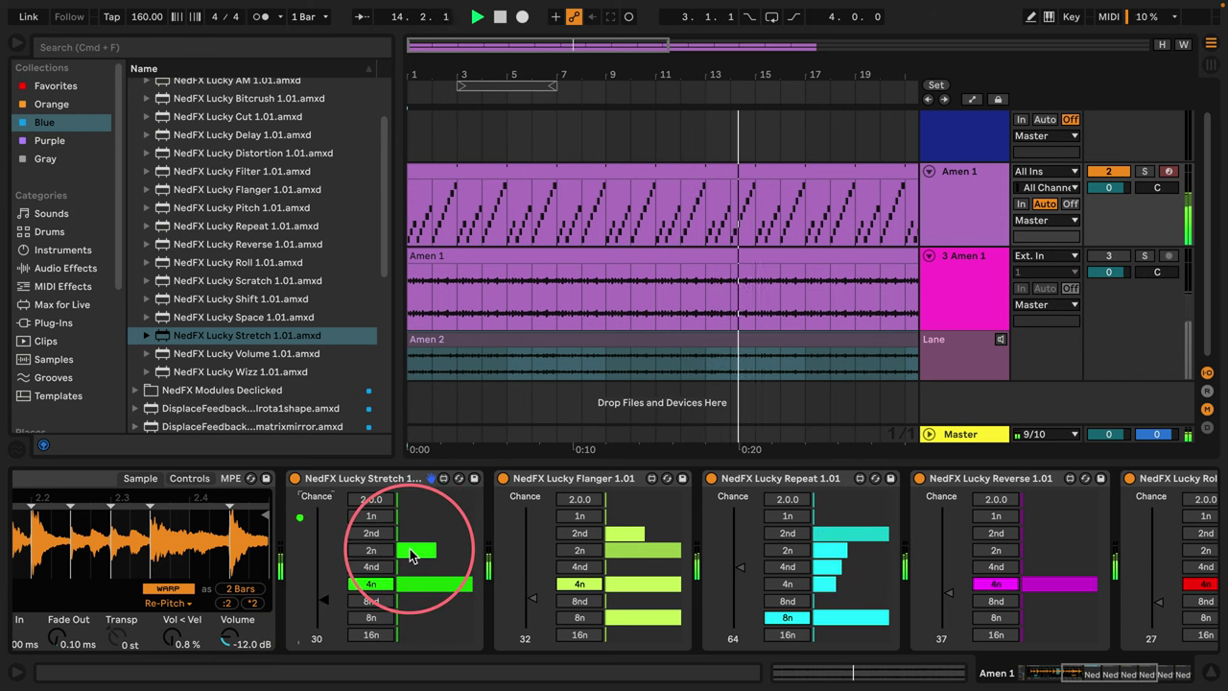
Replace Lucky Flanger with NedFX Lucky Wizz at the start of the chain and play it.
{"action": "scroll", "coordinate": [561, 526], "scroll_direction": "right", "scroll_amount": 5}
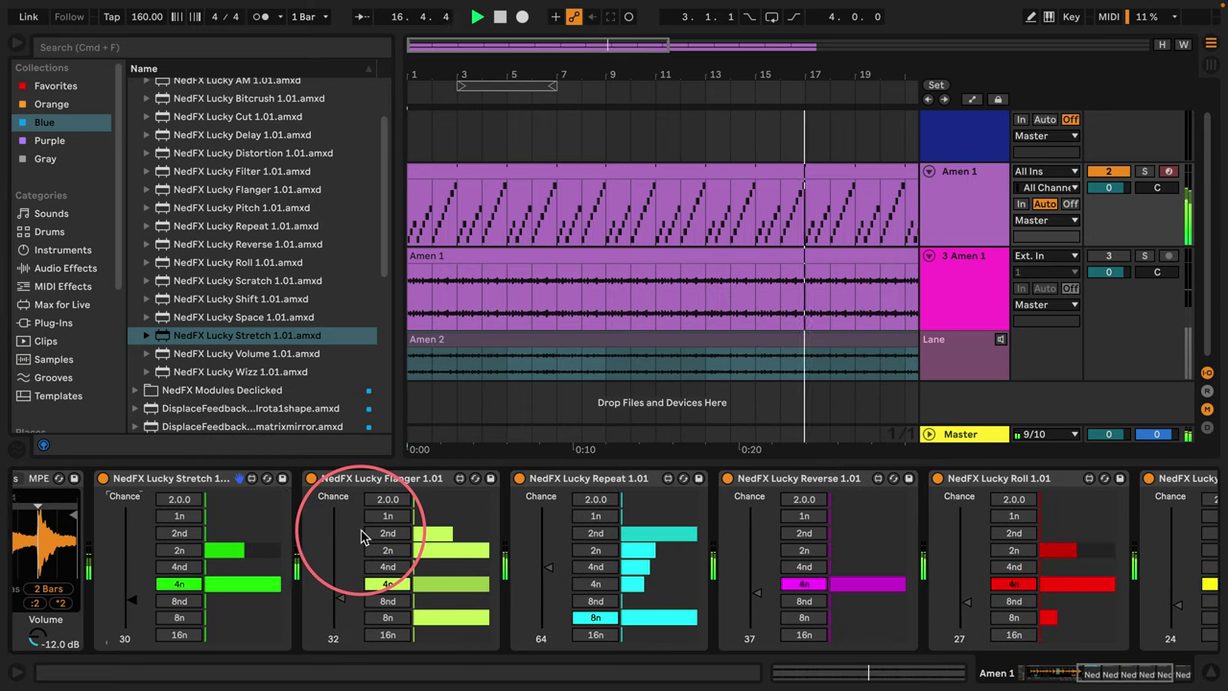
{"action": "left_click", "coordinate": [370, 478]}
{"action": "key", "text": "Delete"}
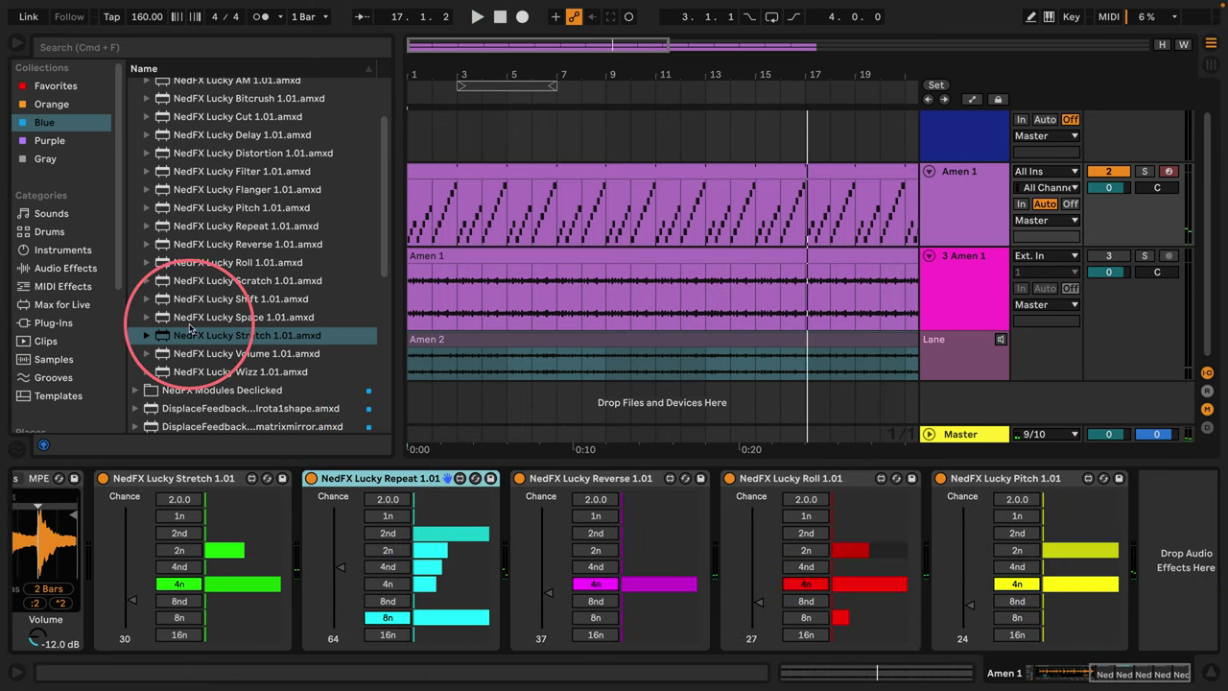
{"action": "scroll", "coordinate": [192, 327], "scroll_direction": "up", "scroll_amount": 3}
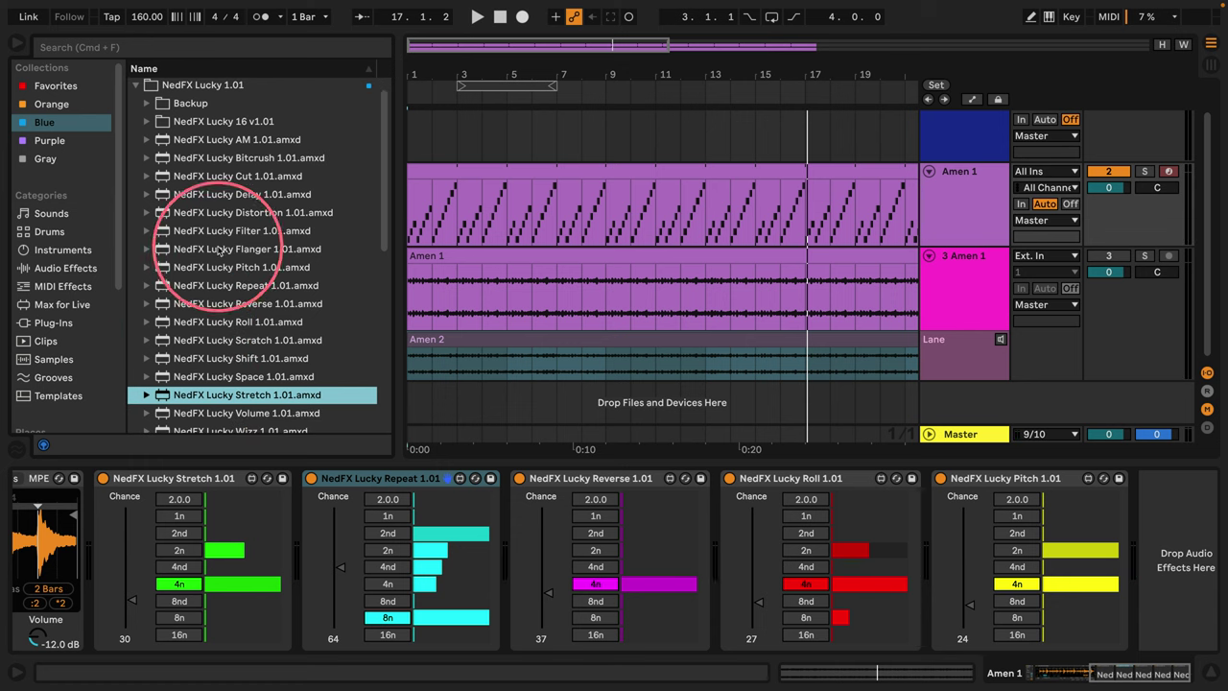
{"action": "scroll", "coordinate": [187, 391], "scroll_direction": "down", "scroll_amount": 1}
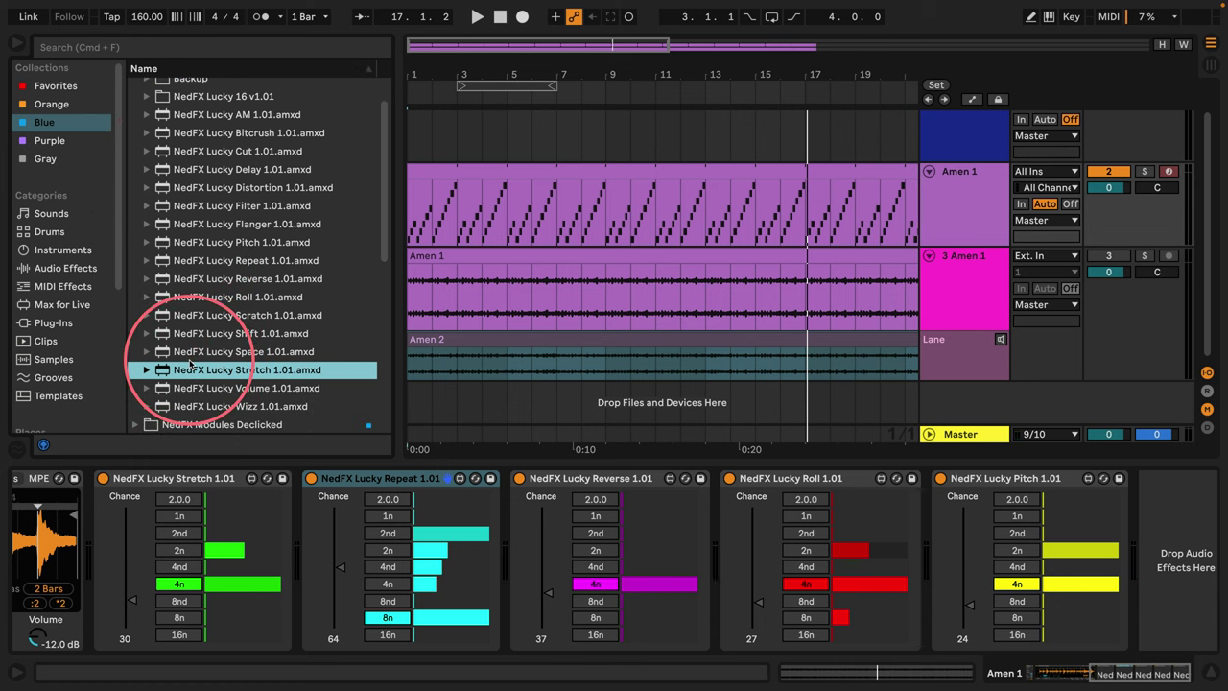
{"action": "left_click_drag", "start_coordinate": [161, 406], "coordinate": [91, 491]}
{"action": "key", "text": "space"}
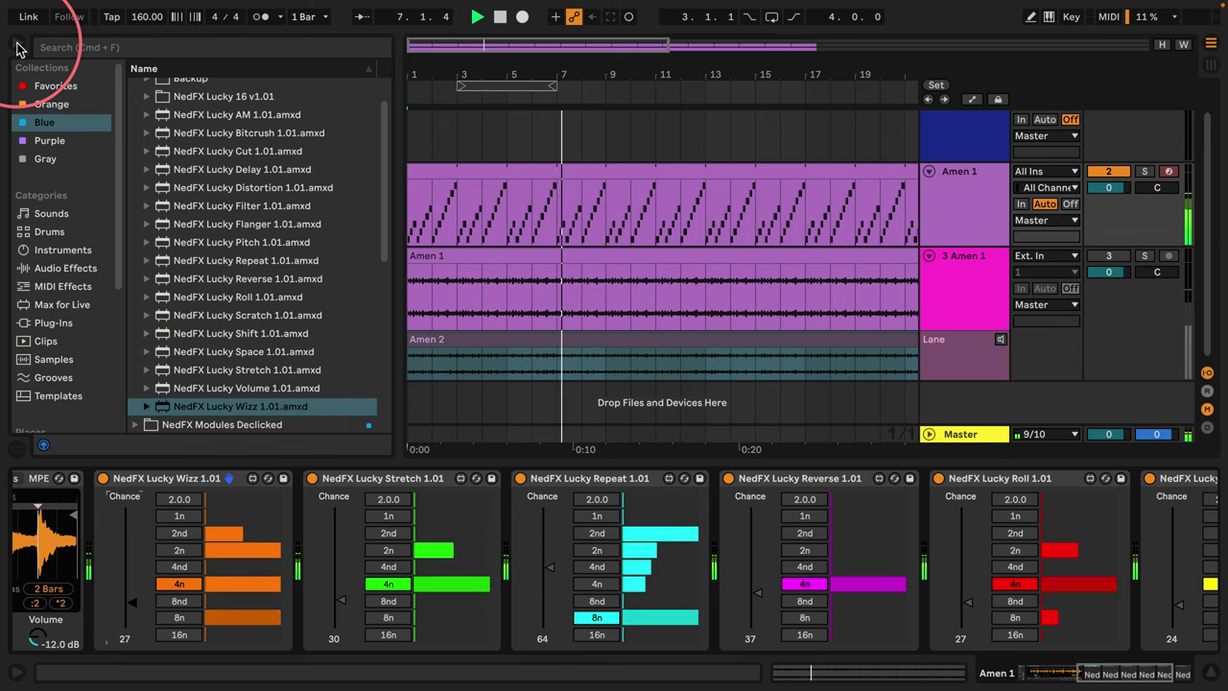
Add NedFX Lucky Scratch after Lucky Stretch, keeping only its 2n and 4n rates.
{"action": "left_click", "coordinate": [17, 47]}
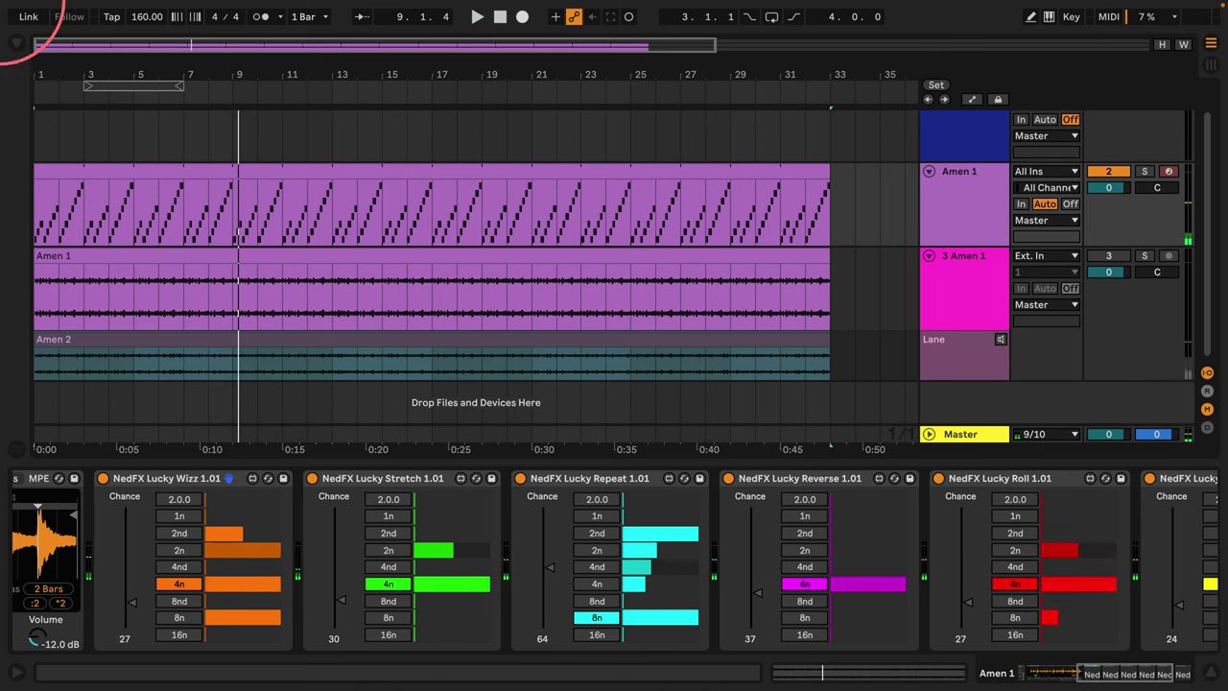
{"action": "mouse_move", "coordinate": [24, 4]}
{"action": "left_click", "coordinate": [16, 47]}
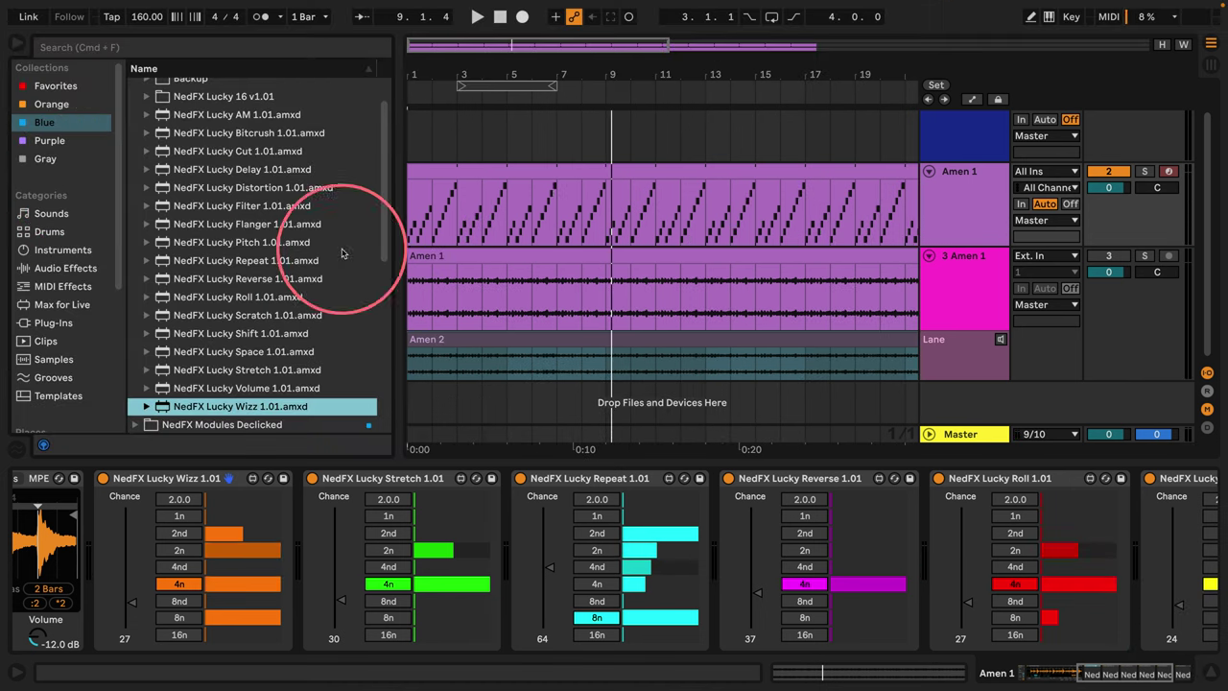
{"action": "scroll", "coordinate": [204, 270], "scroll_direction": "down", "scroll_amount": 1}
{"action": "left_click_drag", "start_coordinate": [163, 269], "coordinate": [508, 495]}
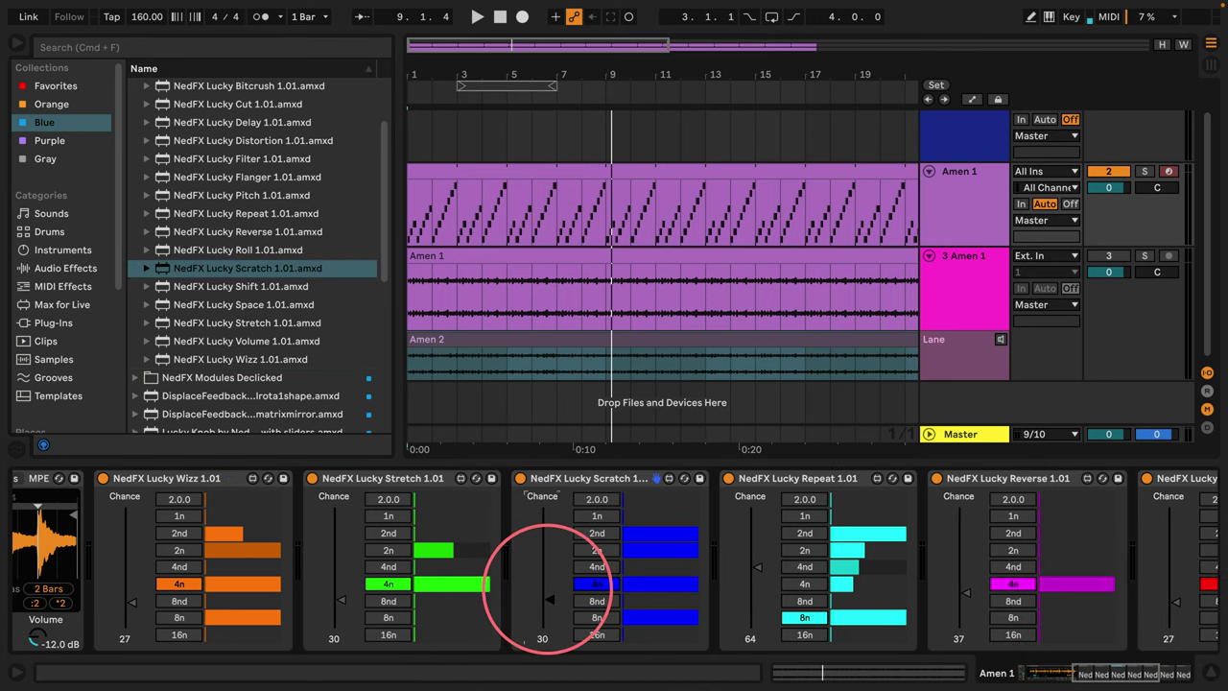
{"action": "left_click_drag", "start_coordinate": [548, 600], "coordinate": [548, 593]}
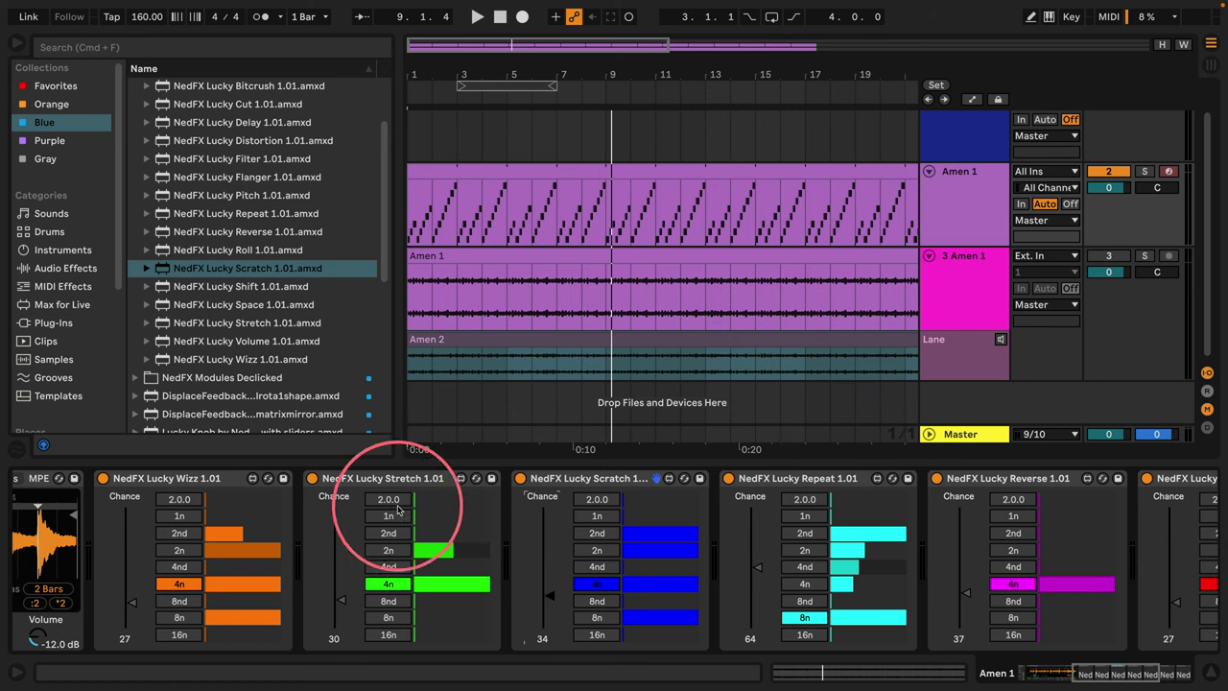
{"action": "left_click", "coordinate": [624, 533]}
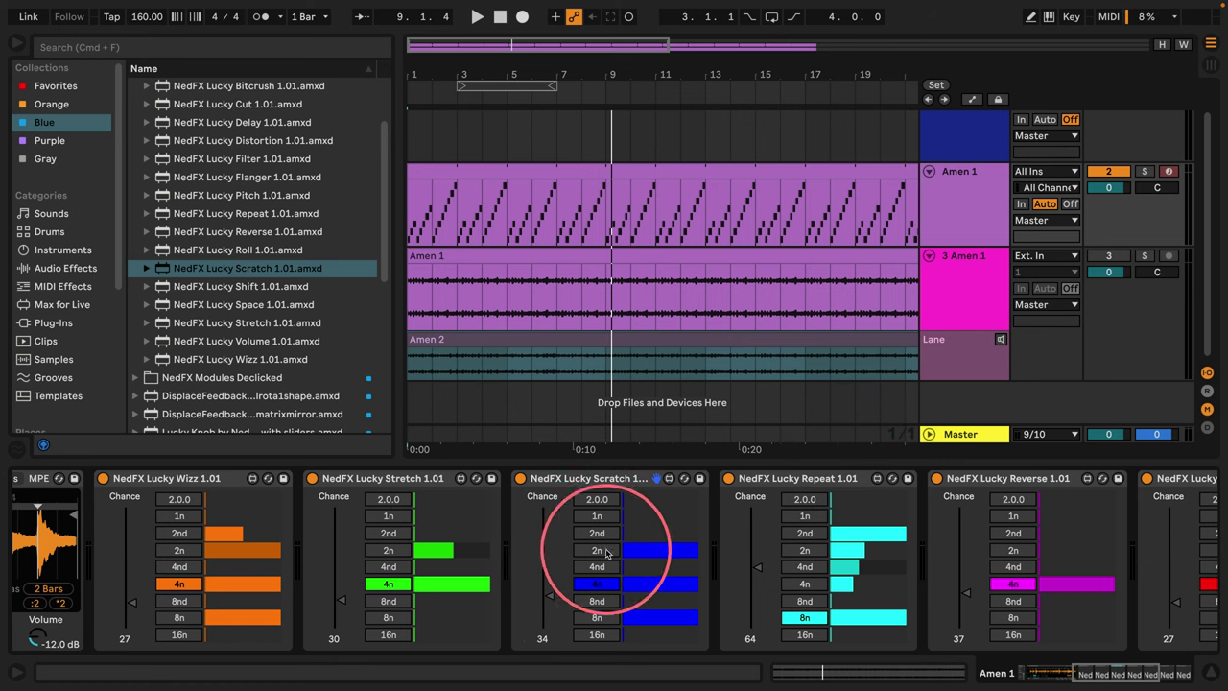
{"action": "left_click", "coordinate": [627, 616]}
Play the chain, settle Lucky Scratch's Chance at 26, and hide the browser and device panel.
{"action": "key", "text": "space"}
{"action": "left_click_drag", "start_coordinate": [543, 585], "coordinate": [547, 604]}
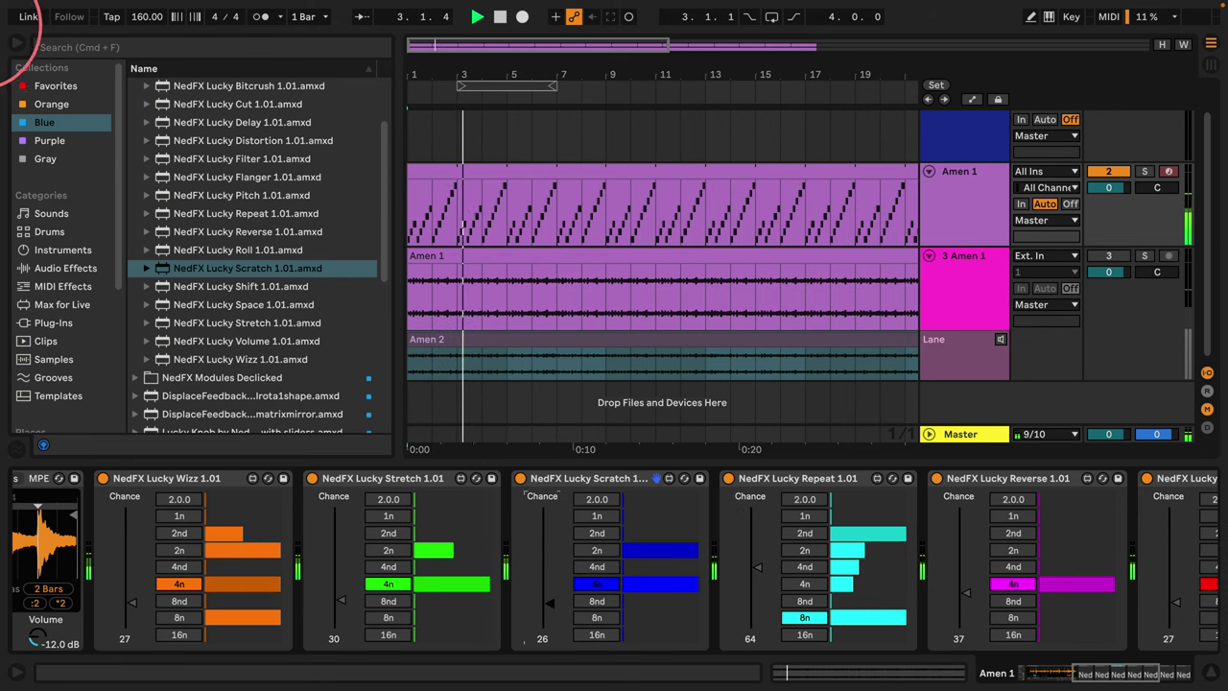
{"action": "left_click", "coordinate": [18, 42]}
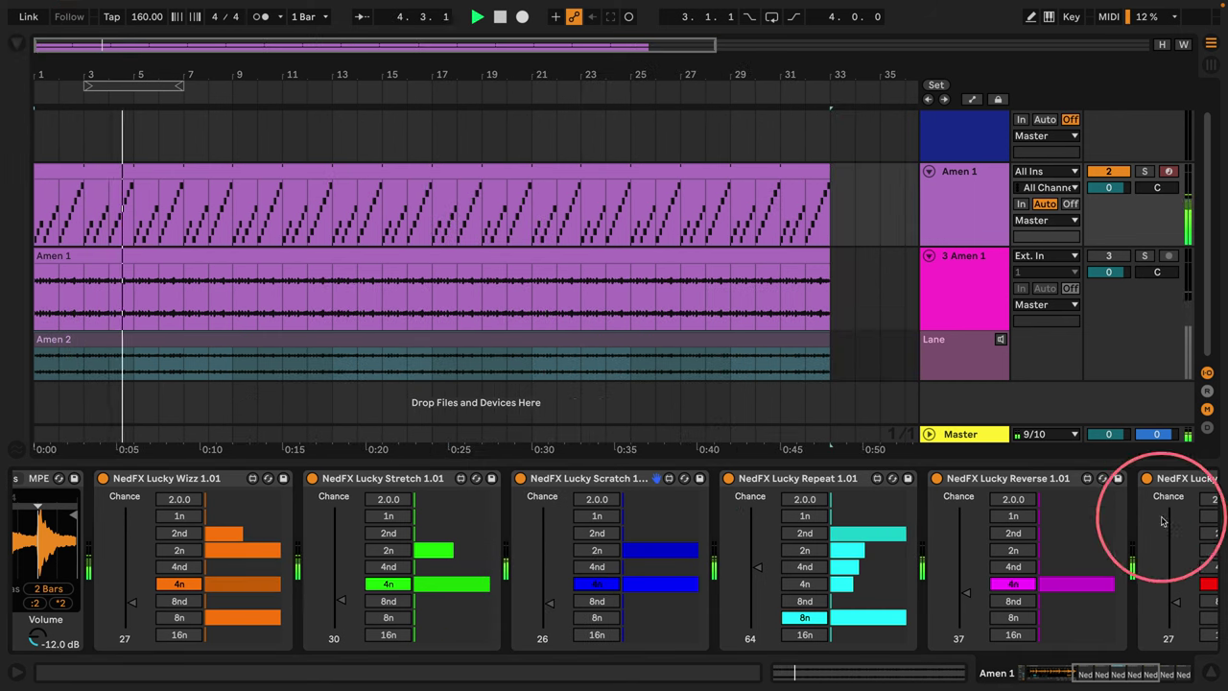
{"action": "left_click", "coordinate": [1210, 671]}
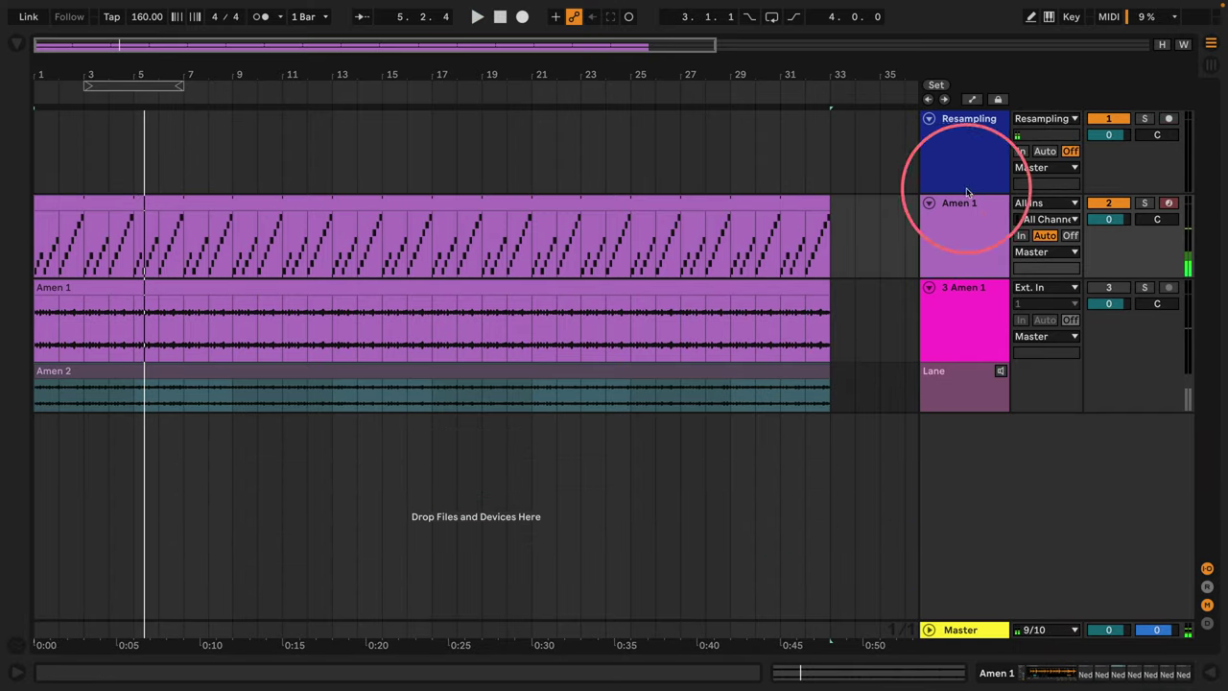
Add a new take lane to 3 Amen 1 and move a freshly frozen Amen 1 clip into it.
{"action": "right_click", "coordinate": [948, 389]}
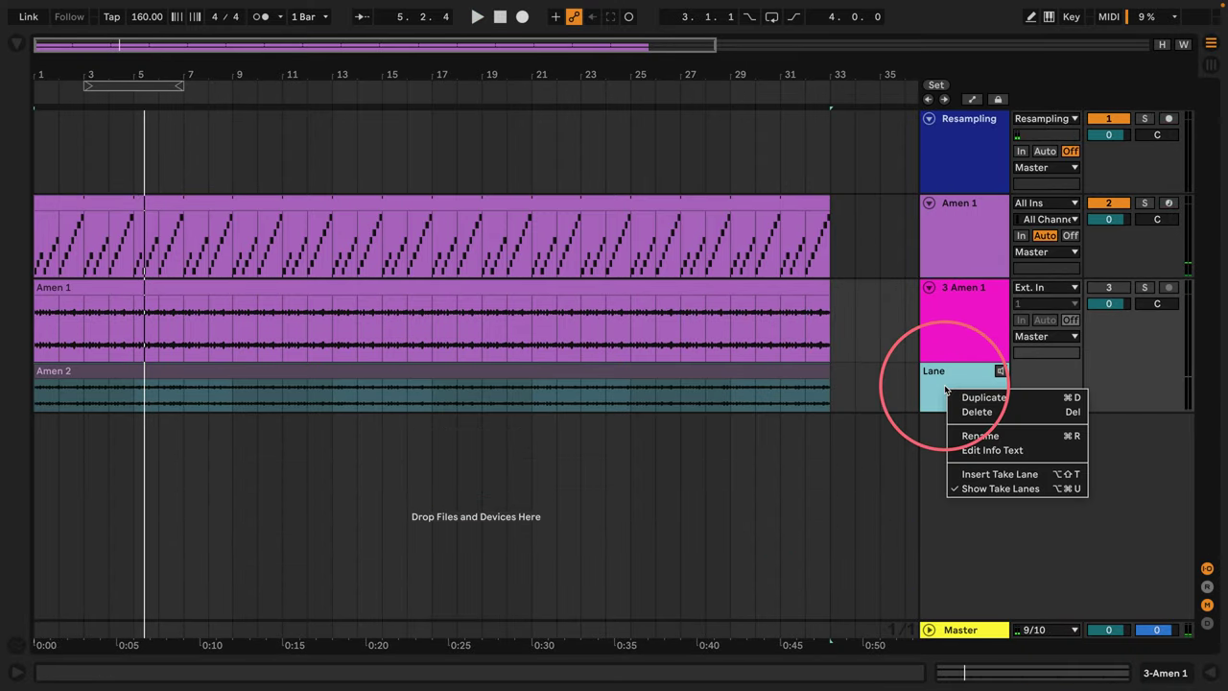
{"action": "left_click", "coordinate": [964, 474]}
{"action": "left_click", "coordinate": [948, 225]}
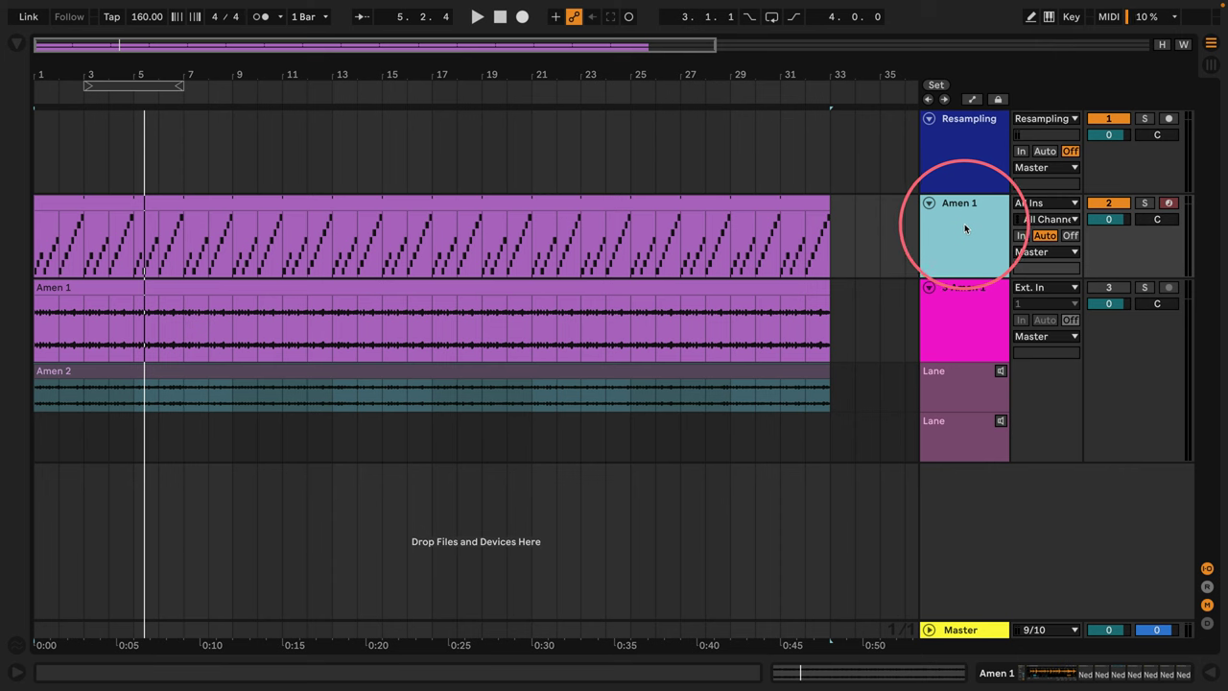
{"action": "right_click", "coordinate": [965, 228]}
{"action": "left_click", "coordinate": [985, 343]}
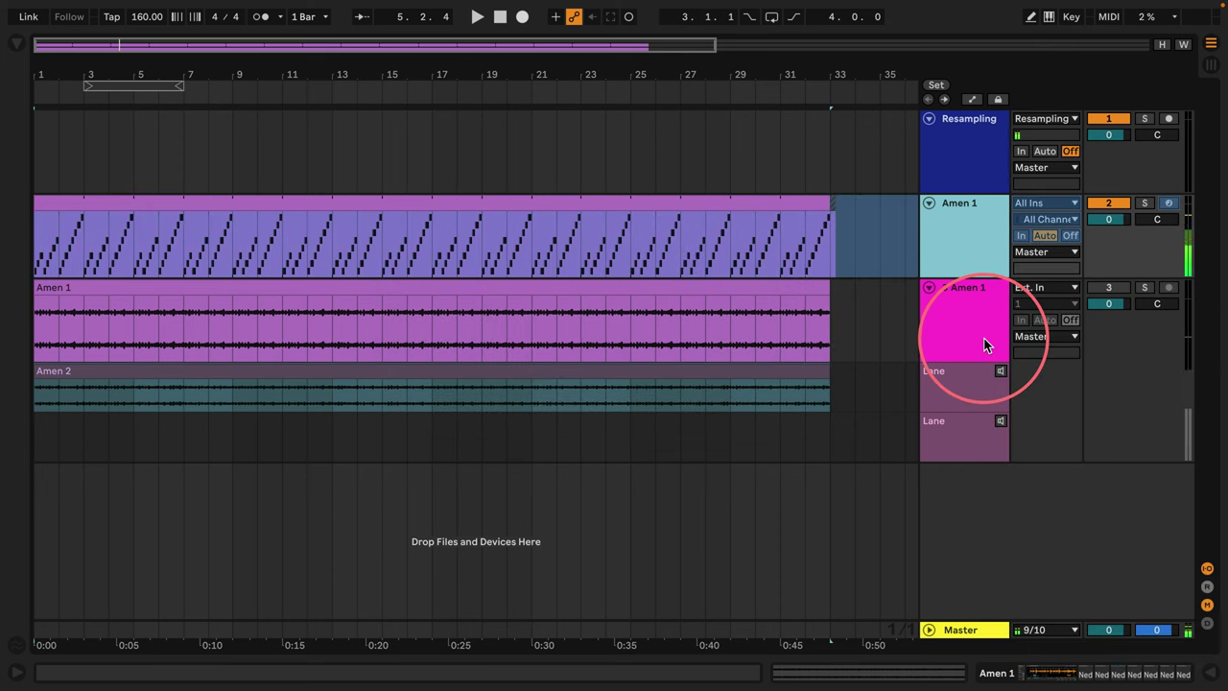
{"action": "left_click", "coordinate": [303, 222]}
{"action": "left_click_drag", "start_coordinate": [330, 203], "coordinate": [308, 438]}
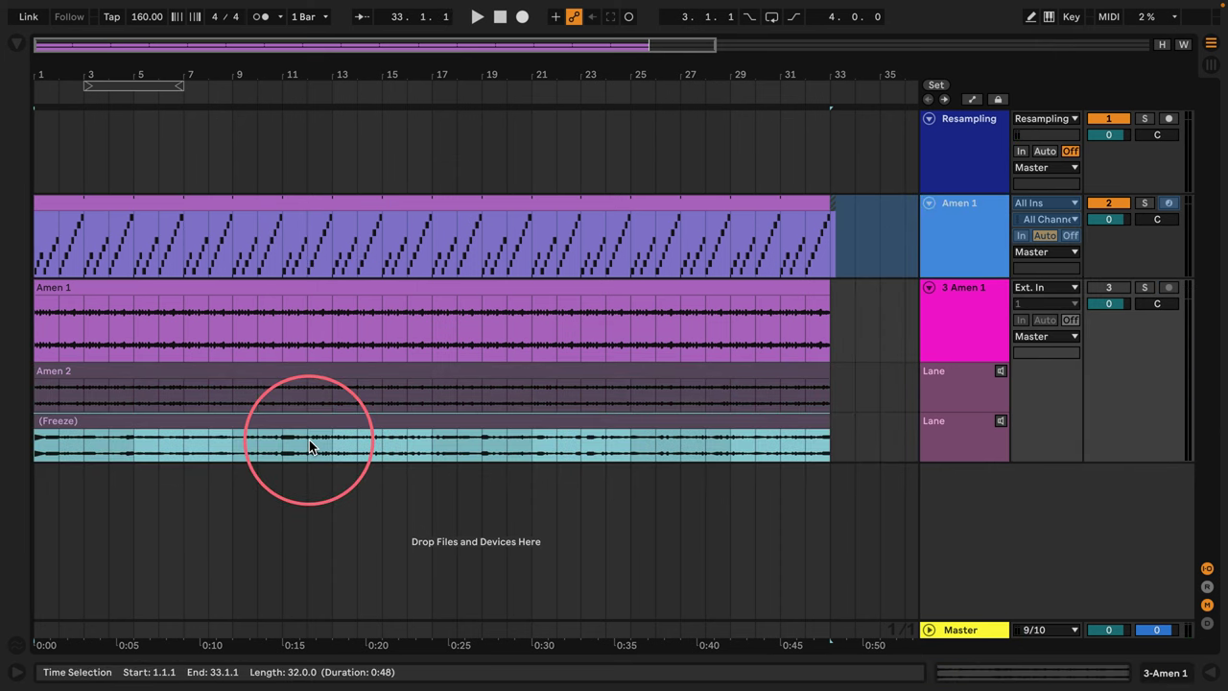
Select 3 Amen 1, switch its audible take to the (Freeze) lane, and start playback.
{"action": "left_click", "coordinate": [1098, 208]}
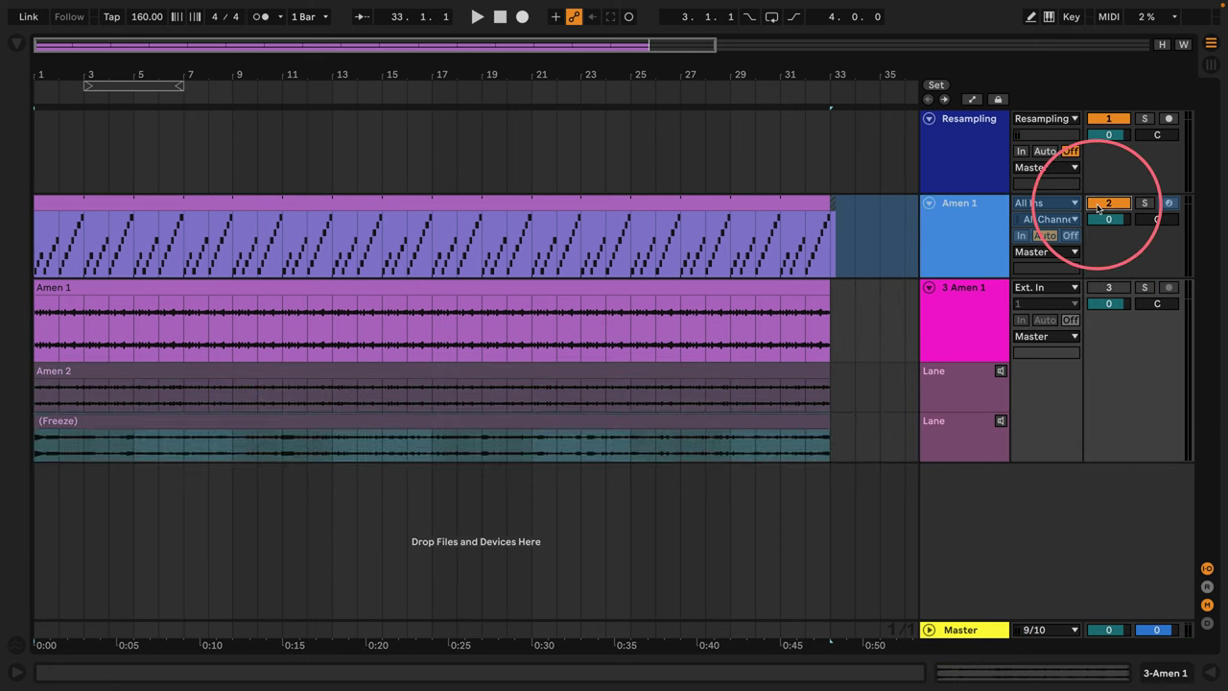
{"action": "left_click", "coordinate": [1099, 206]}
{"action": "left_click", "coordinate": [1109, 286]}
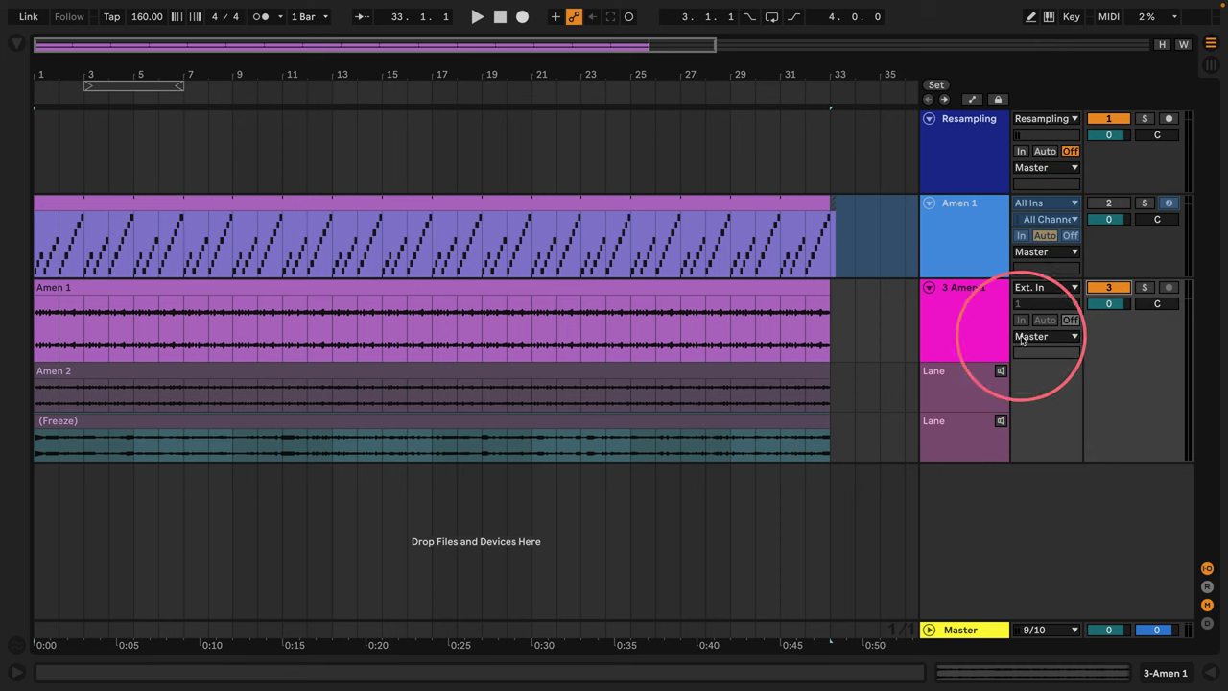
{"action": "left_click", "coordinate": [1000, 420]}
{"action": "key", "text": "space"}
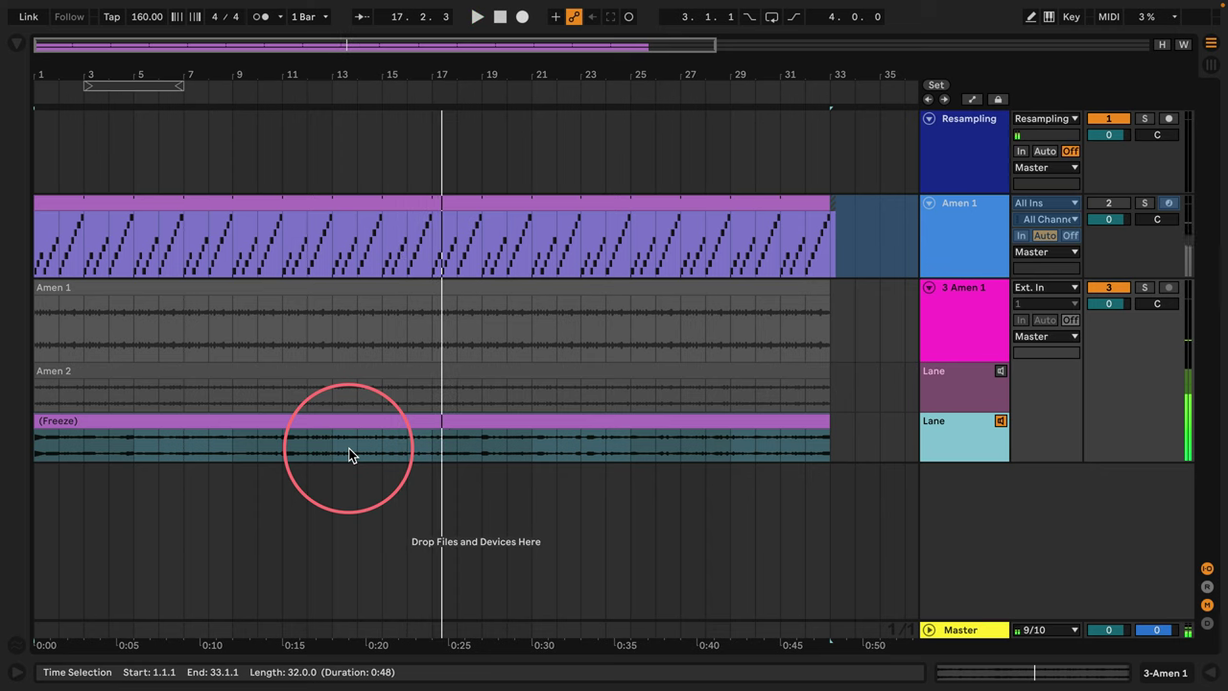
Fold the Amen 1 track down to a thin row.
{"action": "left_click", "coordinate": [977, 340]}
{"action": "left_click", "coordinate": [718, 287]}
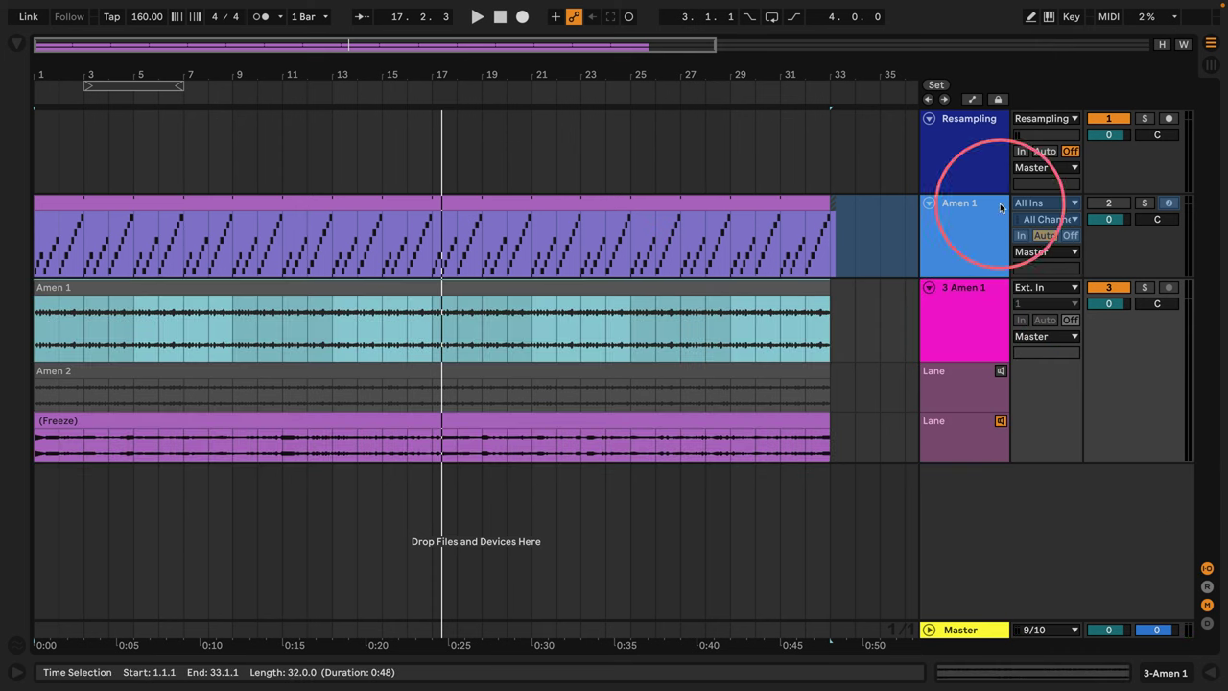
{"action": "left_click_drag", "start_coordinate": [967, 276], "coordinate": [965, 183]}
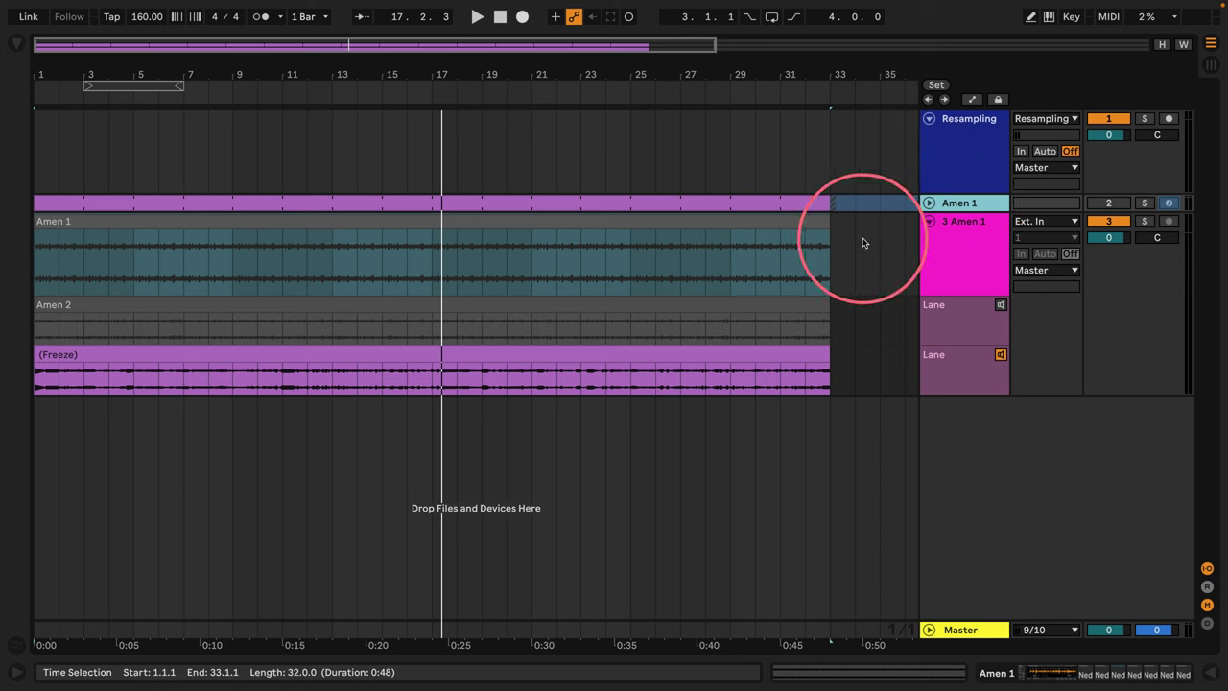
Rename the (Freeze) take clip to 'Amen 3'.
{"action": "left_click", "coordinate": [965, 221]}
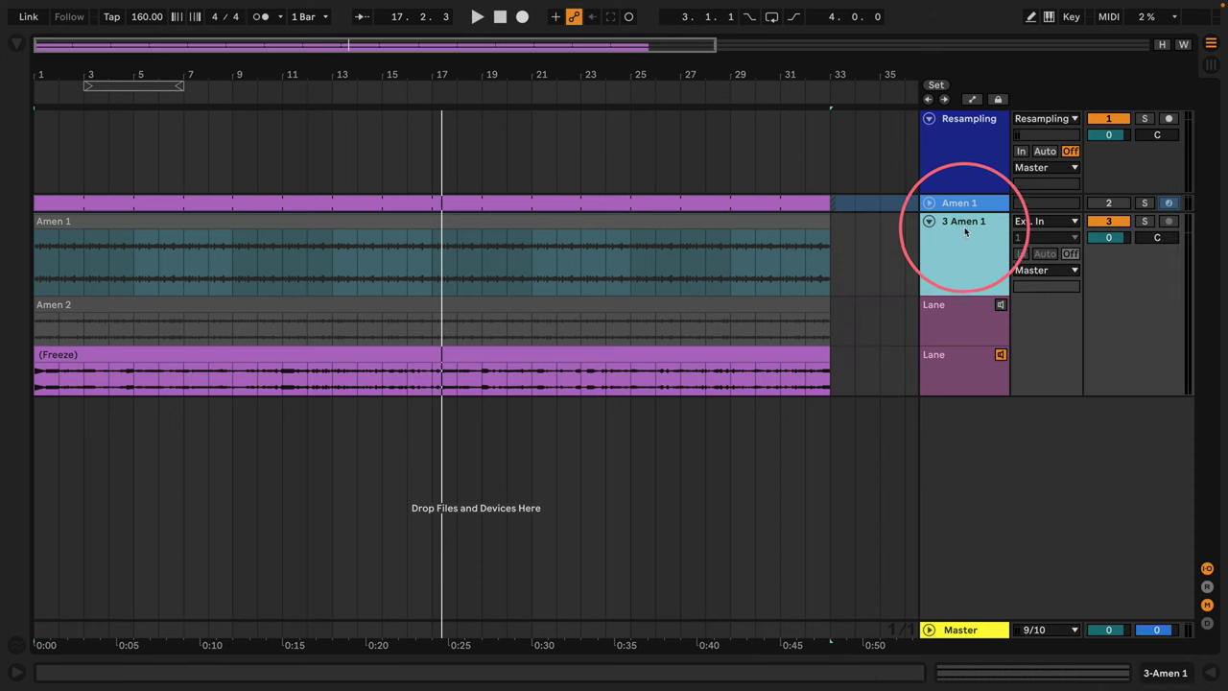
{"action": "left_click", "coordinate": [74, 221]}
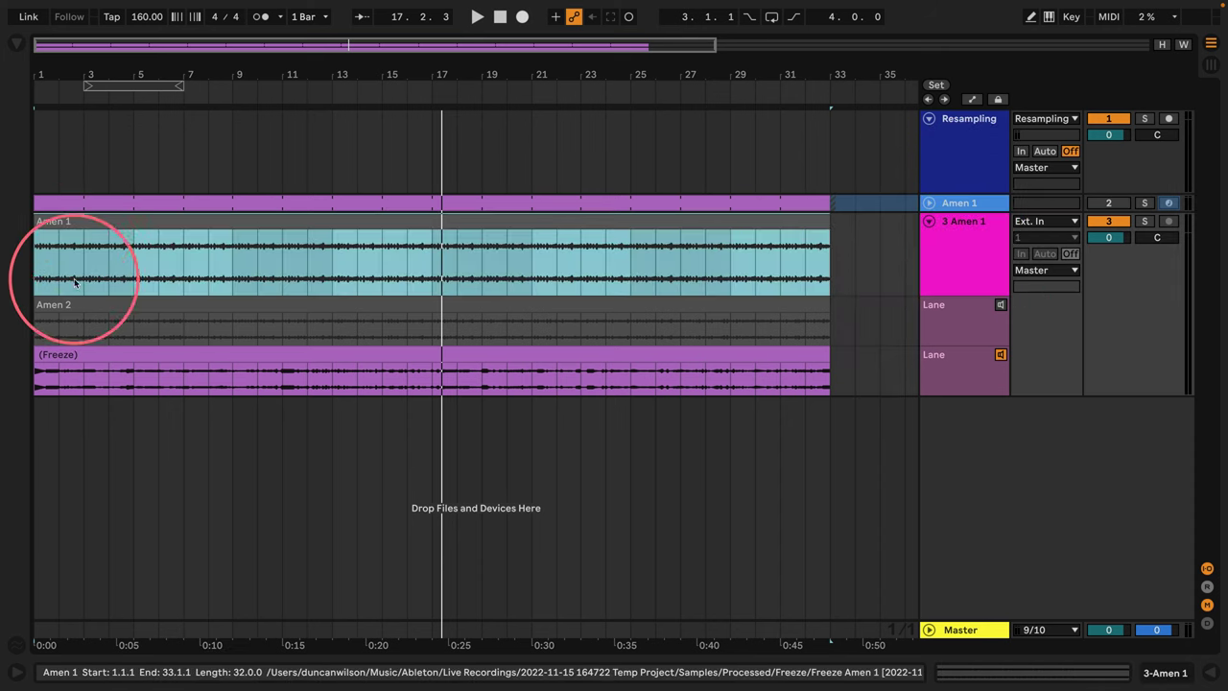
{"action": "left_click", "coordinate": [73, 317]}
{"action": "left_click", "coordinate": [81, 355]}
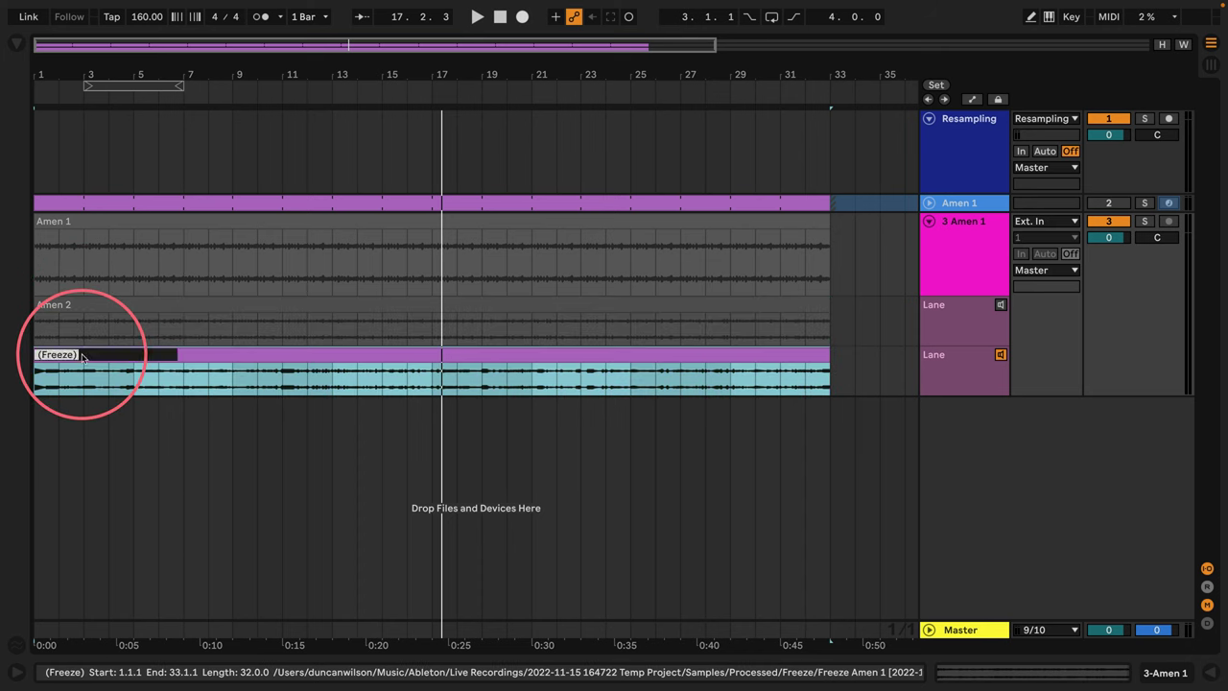
{"action": "key", "text": "Return"}
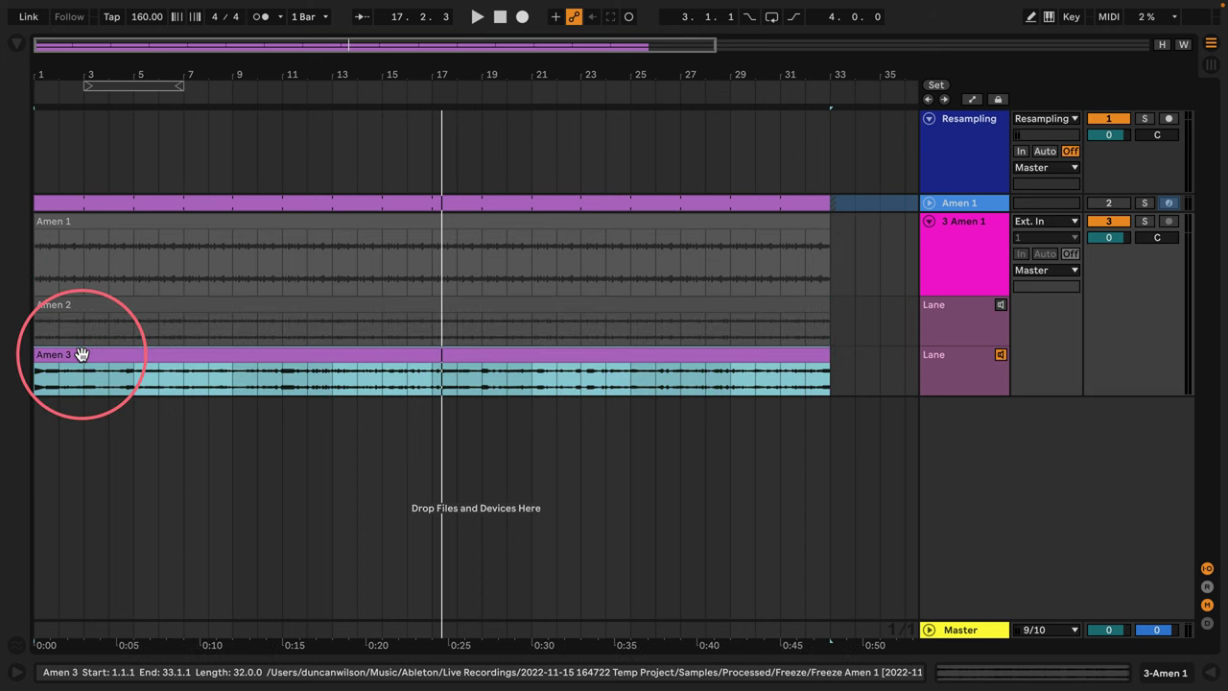
Enlarge the Amen 3 and Amen 2 take lanes.
{"action": "left_click", "coordinate": [116, 223]}
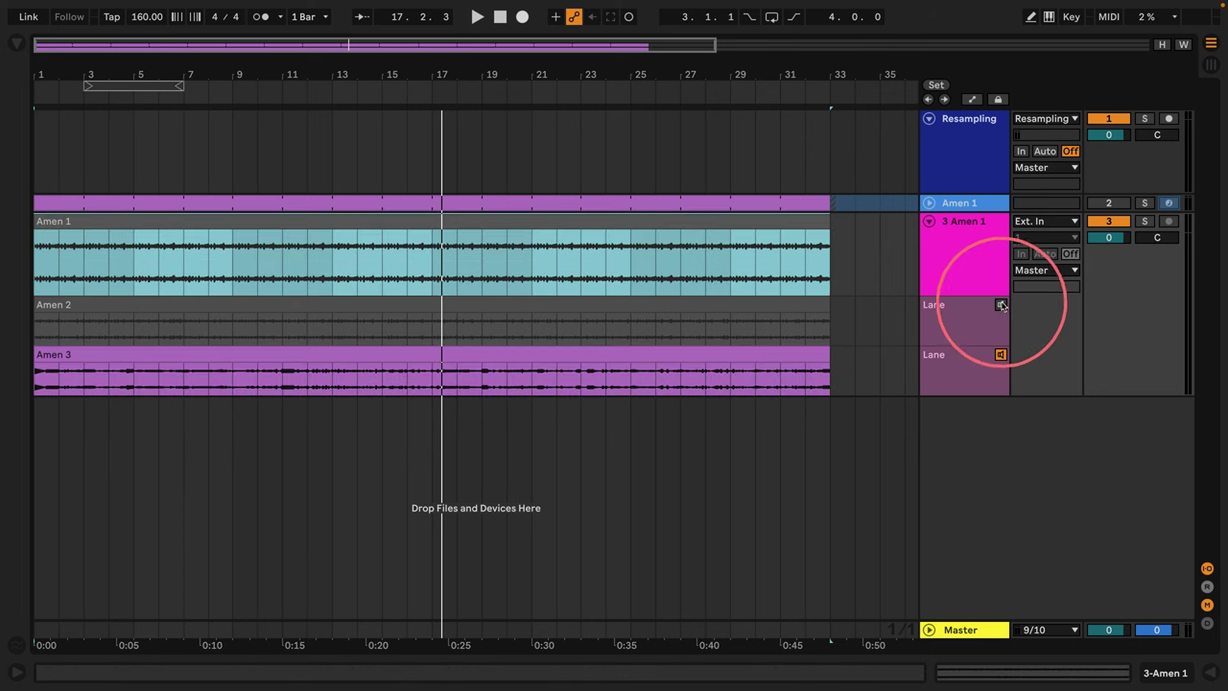
{"action": "left_click", "coordinate": [986, 365]}
{"action": "left_click", "coordinate": [1000, 356]}
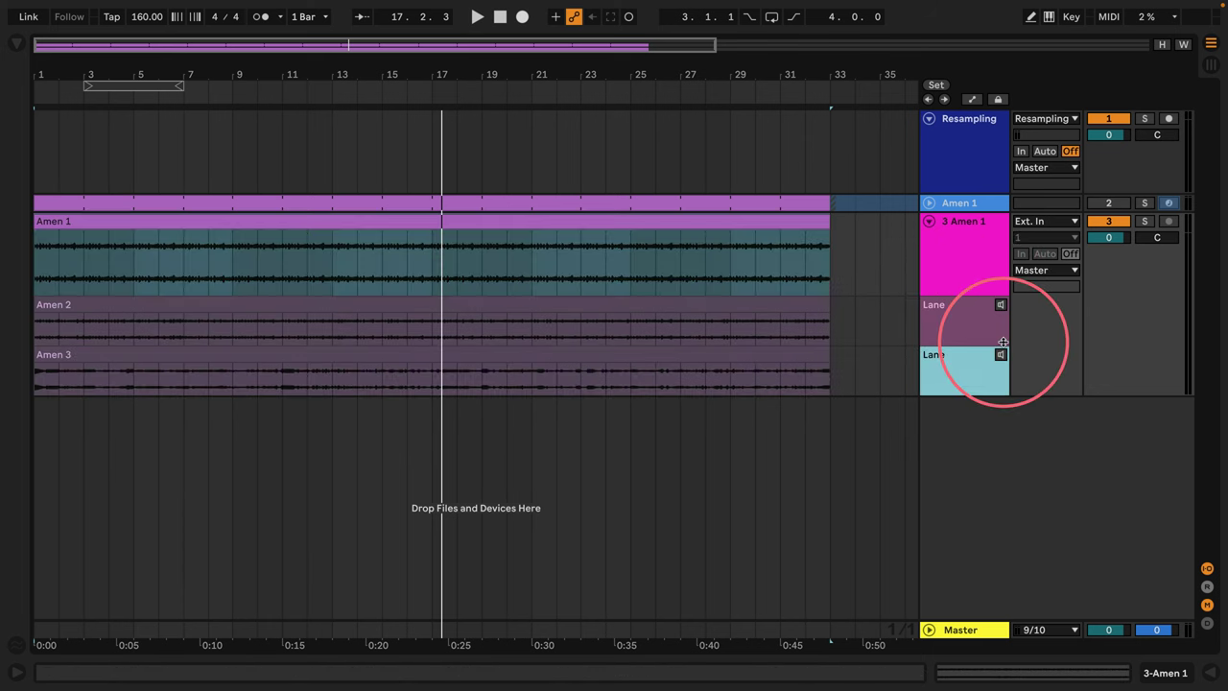
{"action": "left_click_drag", "start_coordinate": [955, 404], "coordinate": [955, 460]}
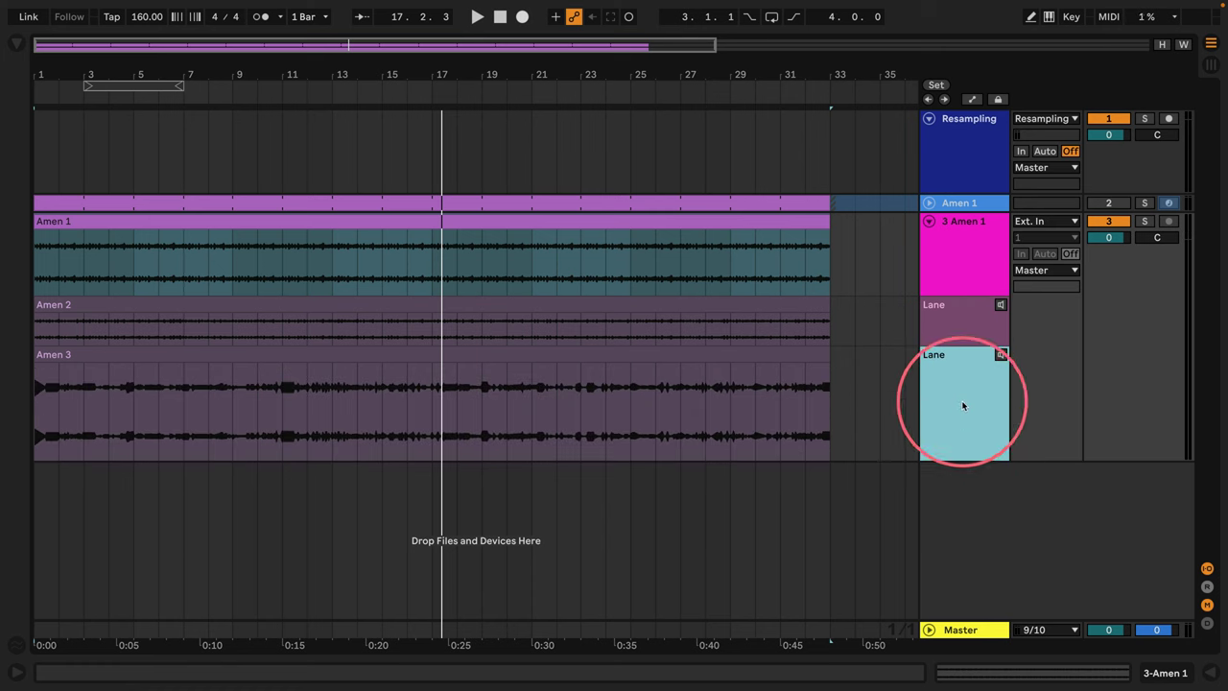
{"action": "left_click_drag", "start_coordinate": [958, 343], "coordinate": [958, 387]}
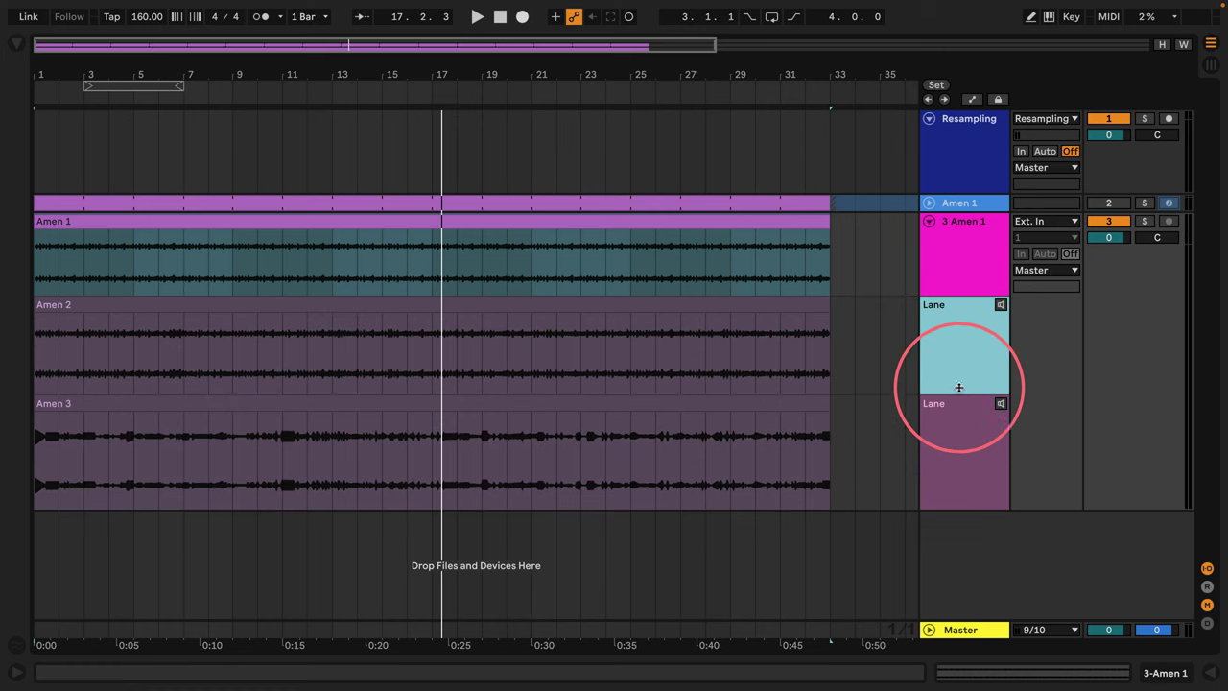
Play the arrangement from bar 1 and make the Amen 2 take lane the audible one.
{"action": "left_click", "coordinate": [951, 239]}
{"action": "key", "text": "space"}
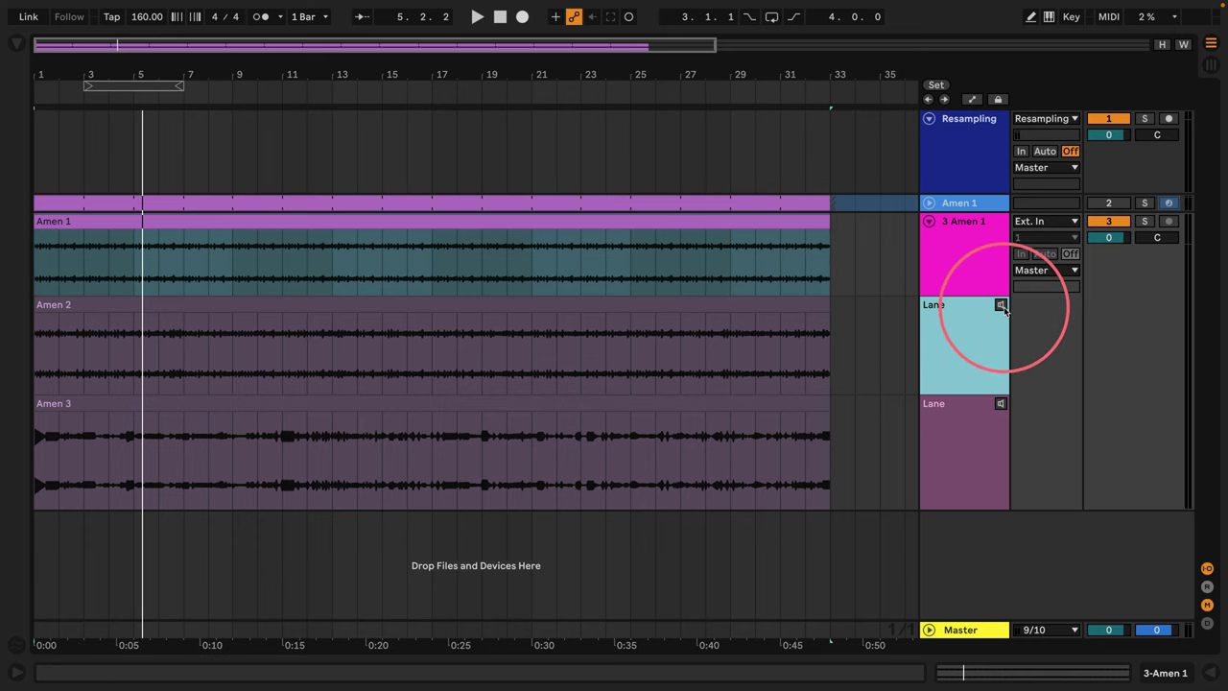
{"action": "left_click", "coordinate": [99, 309]}
{"action": "left_click", "coordinate": [1001, 304]}
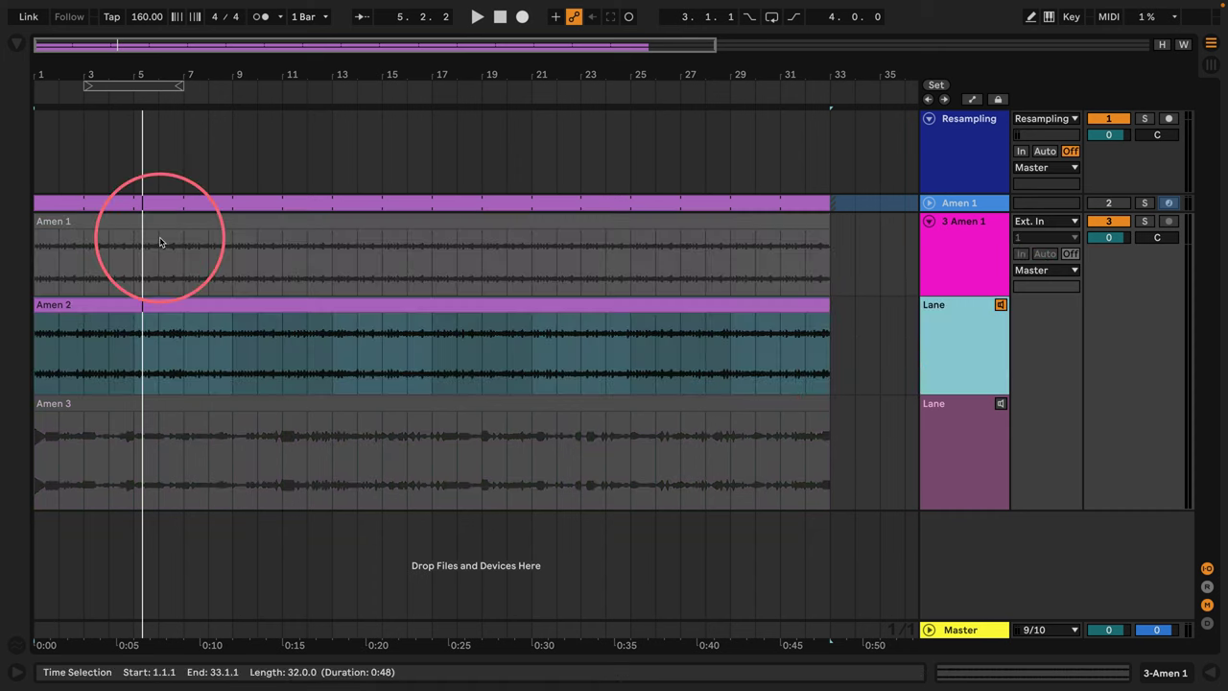
Audition the Amen 2 take zoomed in on bars 1–7, then switch to Session view.
{"action": "key", "text": "space"}
{"action": "left_click_drag", "start_coordinate": [38, 63], "coordinate": [35, 68]}
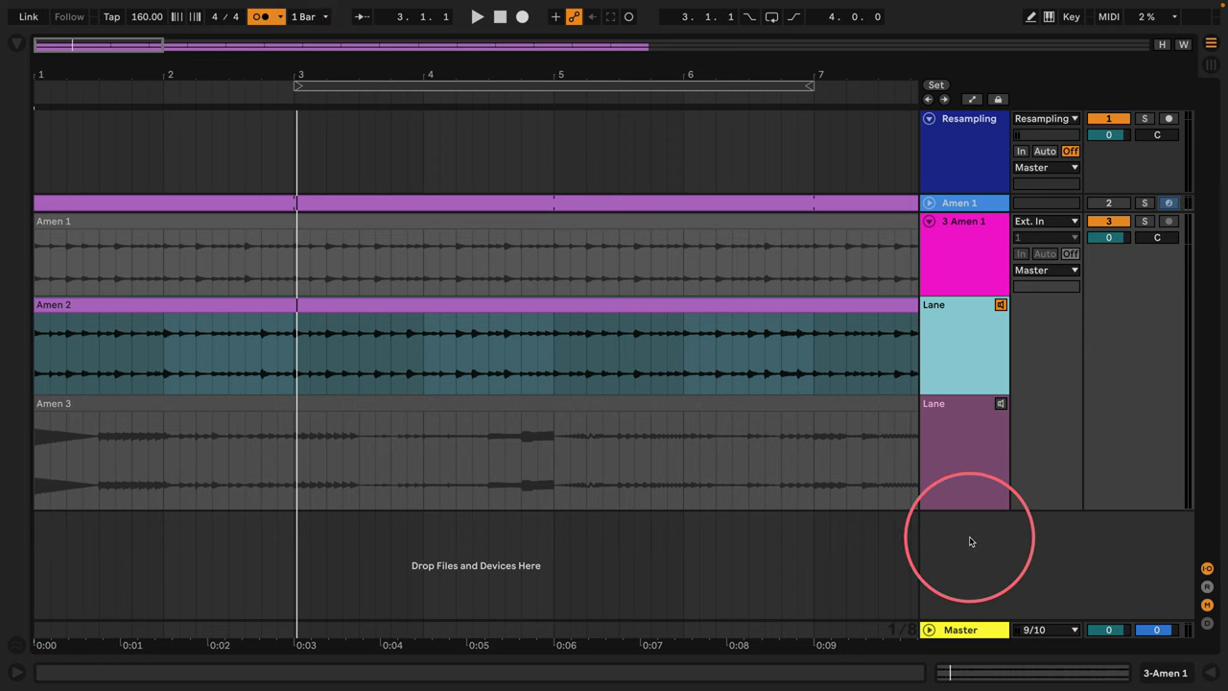
{"action": "left_click", "coordinate": [1211, 43]}
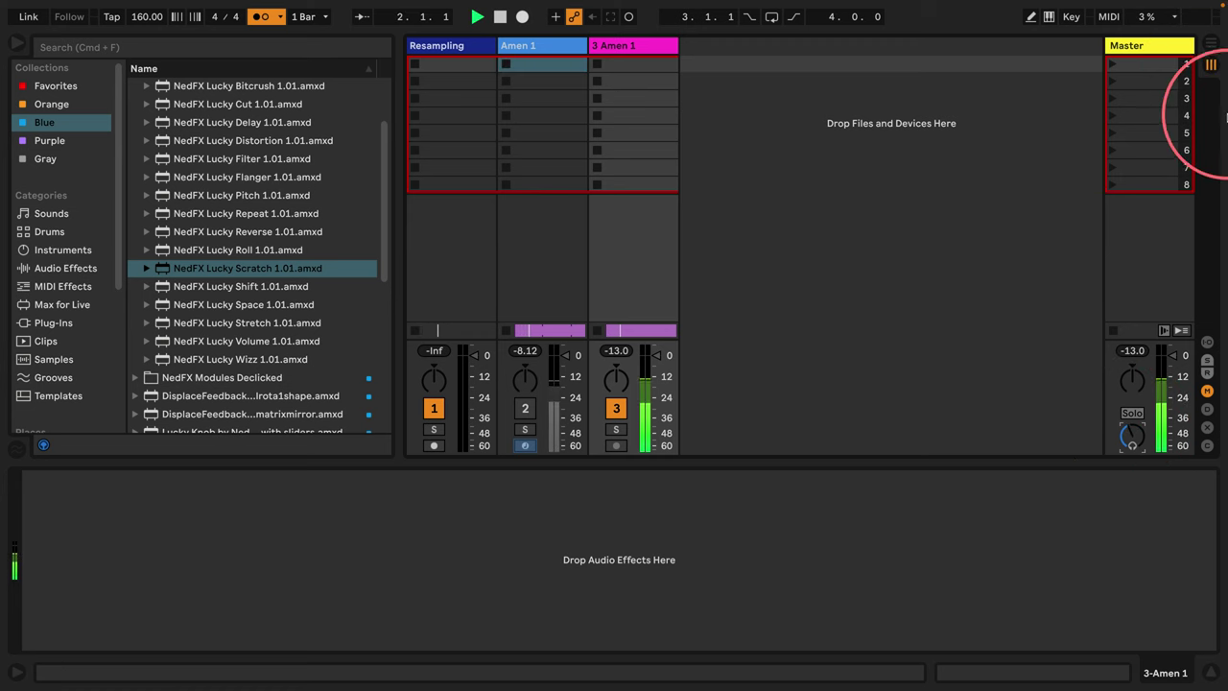
Back in Arrangement view, audition from bar 3 and comp bar 4 of Amen 2 into the main lane.
{"action": "left_click", "coordinate": [1211, 41]}
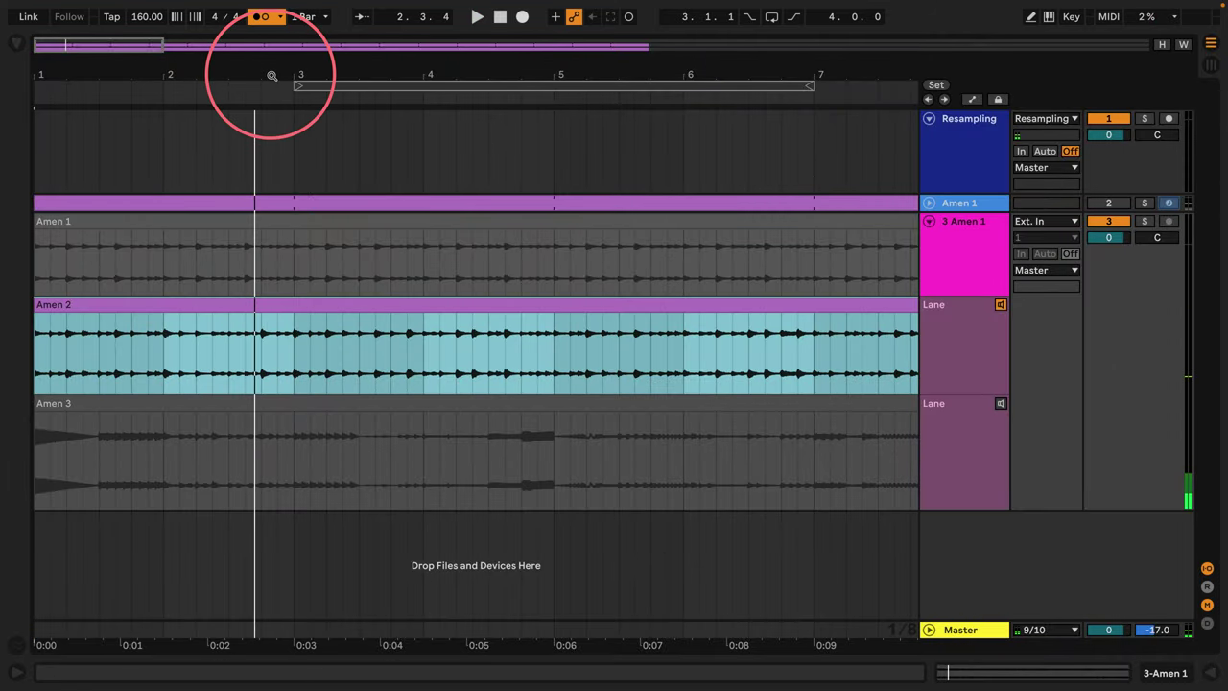
{"action": "left_click_drag", "start_coordinate": [269, 72], "coordinate": [270, 72]}
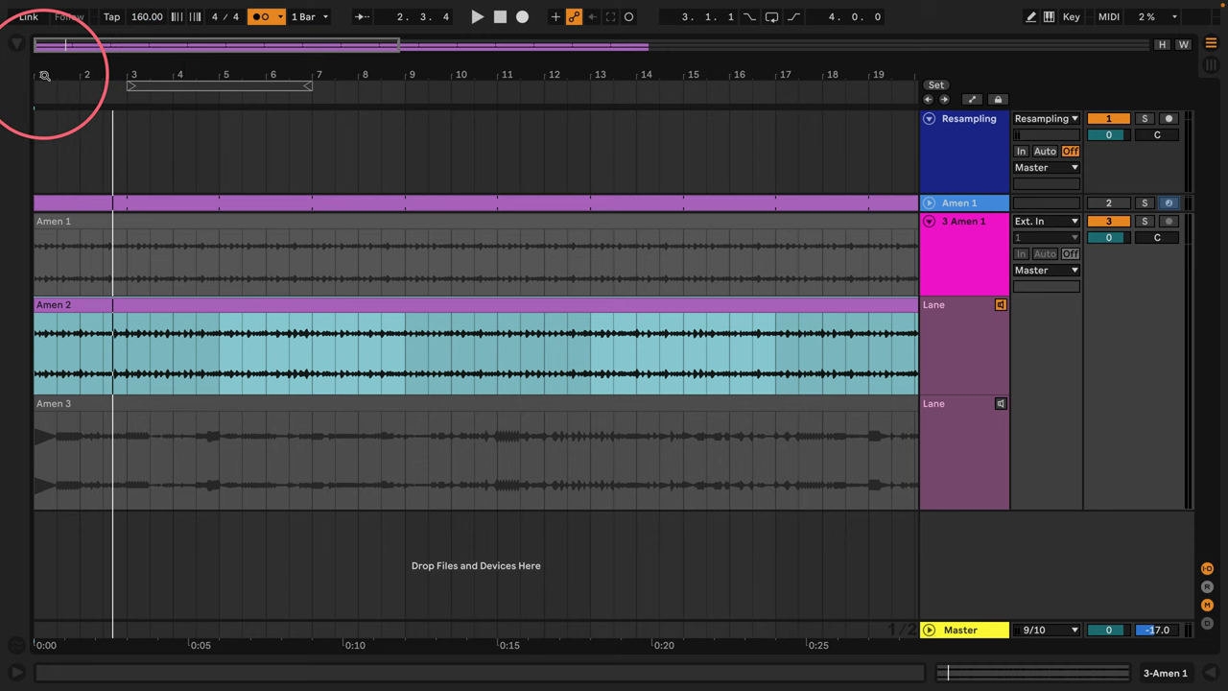
{"action": "left_click_drag", "start_coordinate": [44, 75], "coordinate": [35, 75]}
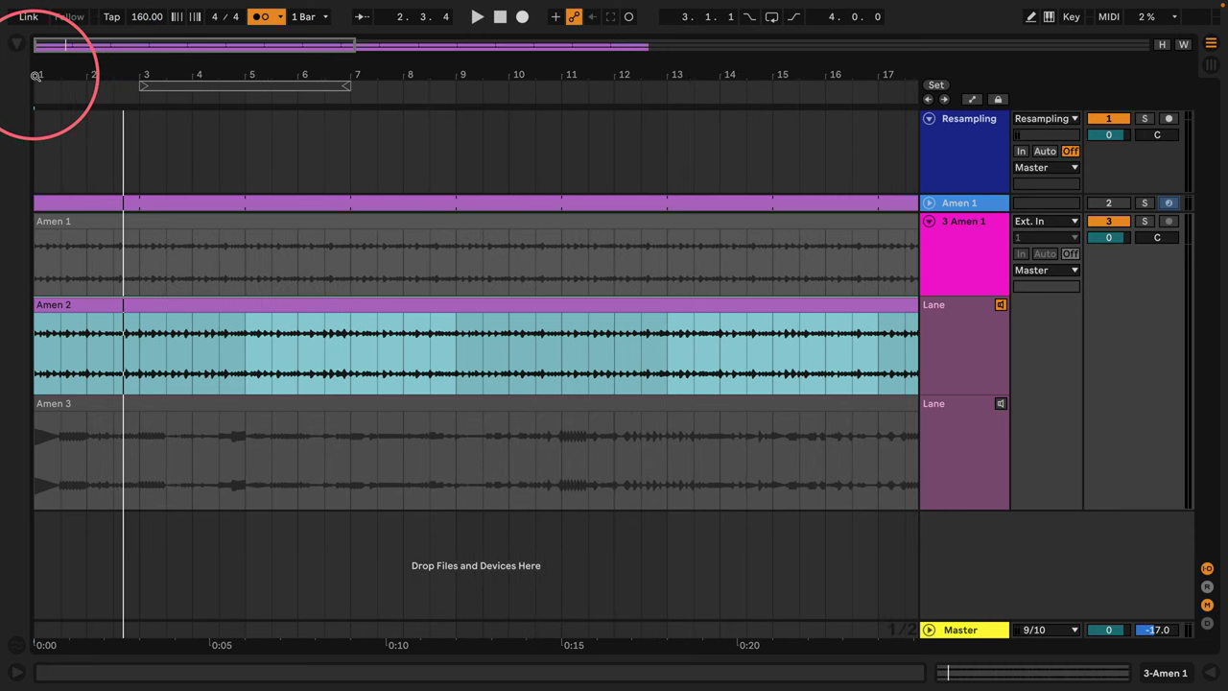
{"action": "left_click", "coordinate": [36, 355]}
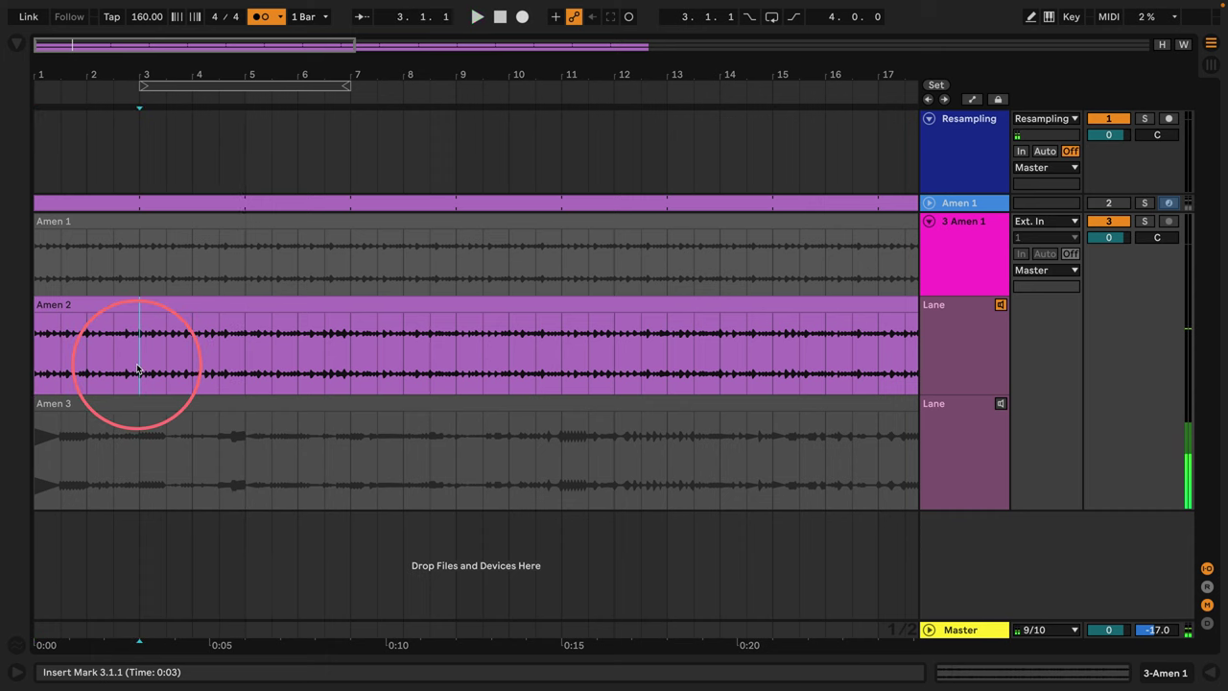
{"action": "key", "text": "space"}
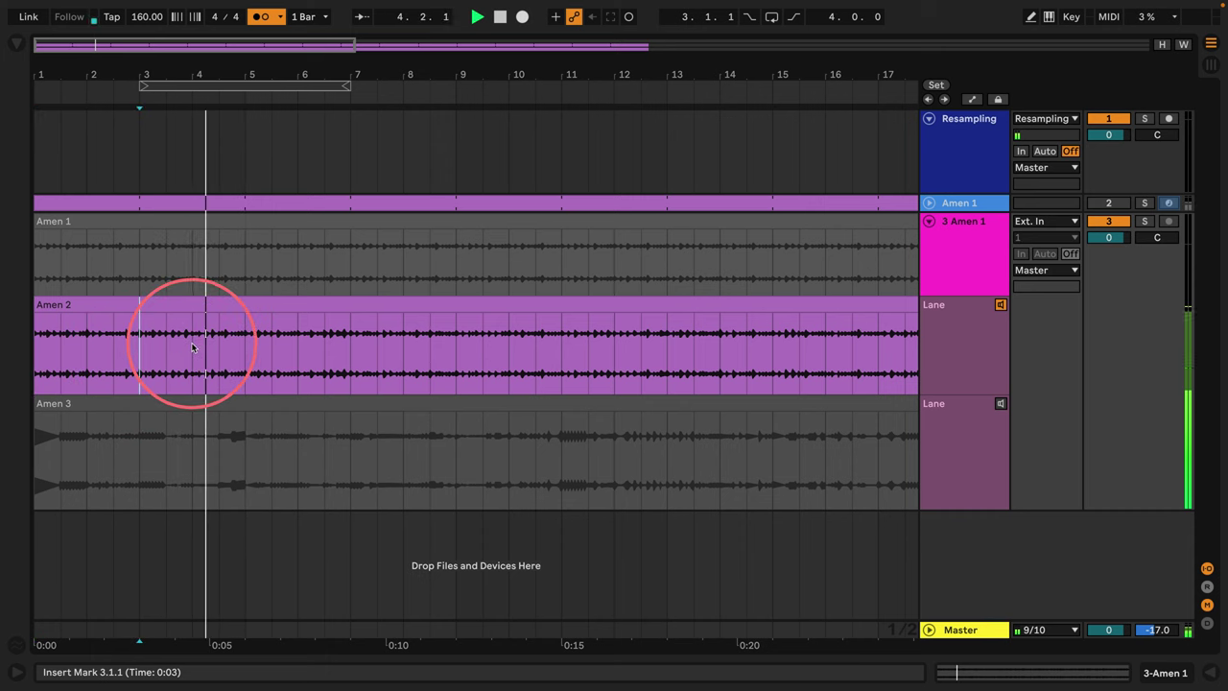
{"action": "left_click_drag", "start_coordinate": [195, 349], "coordinate": [239, 354]}
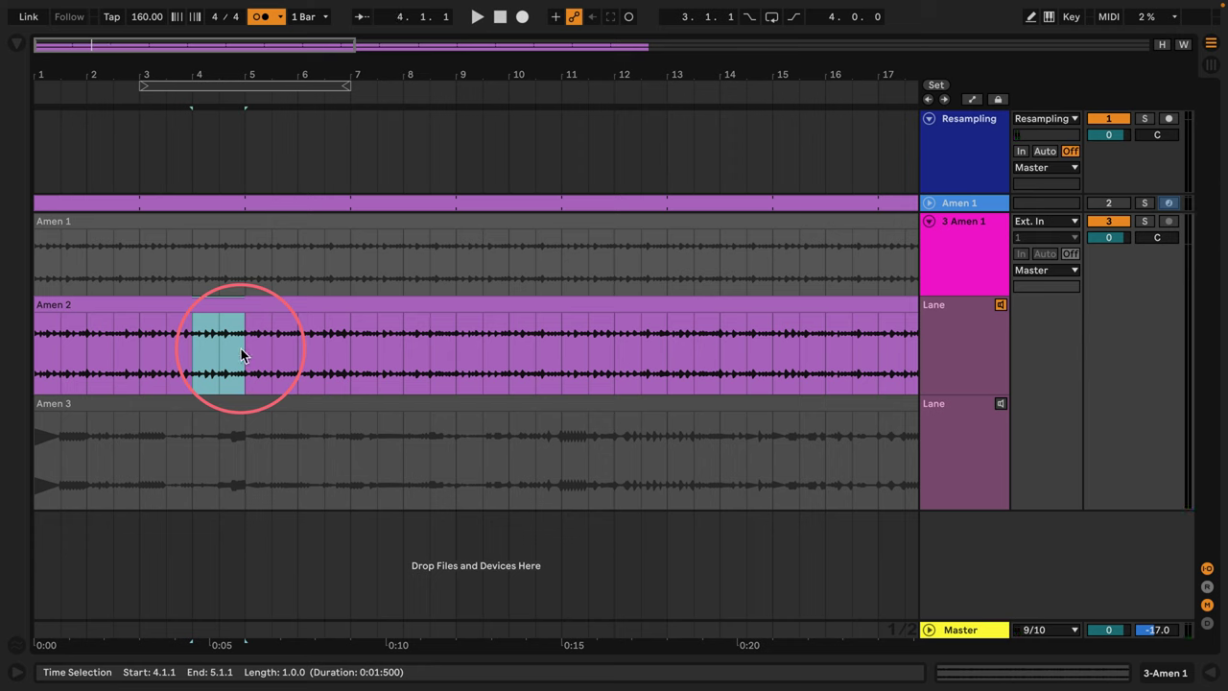
{"action": "key", "text": "Return"}
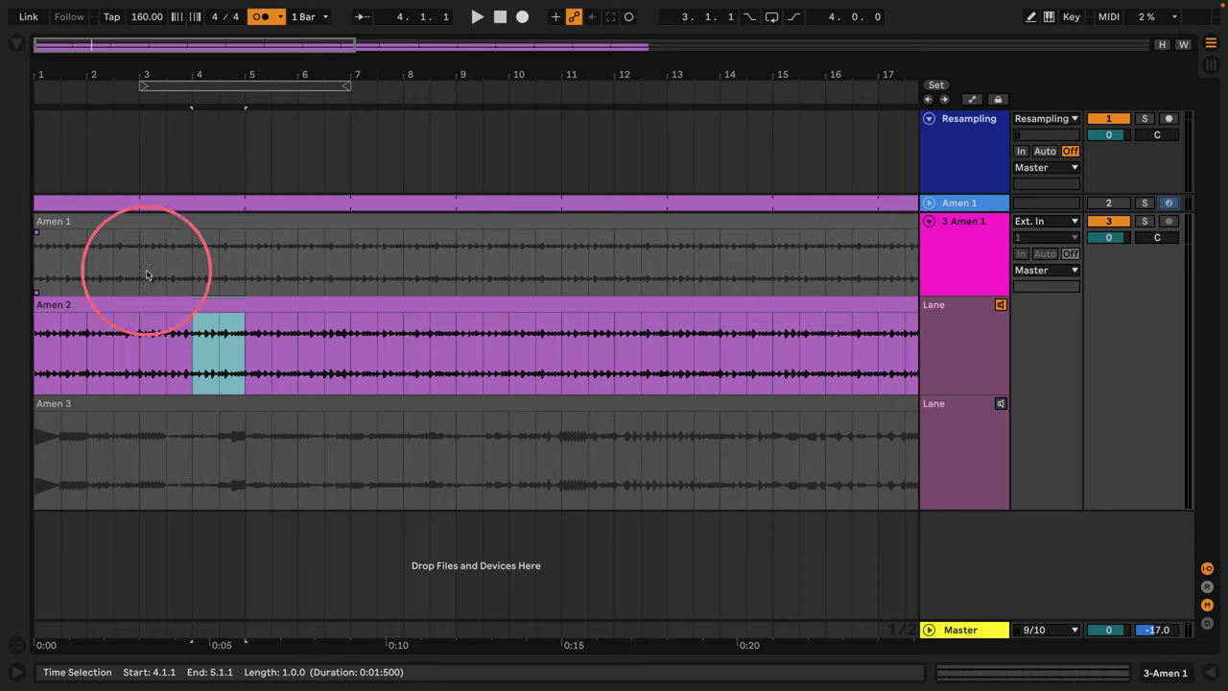
{"action": "left_click_drag", "start_coordinate": [265, 62], "coordinate": [266, 67]}
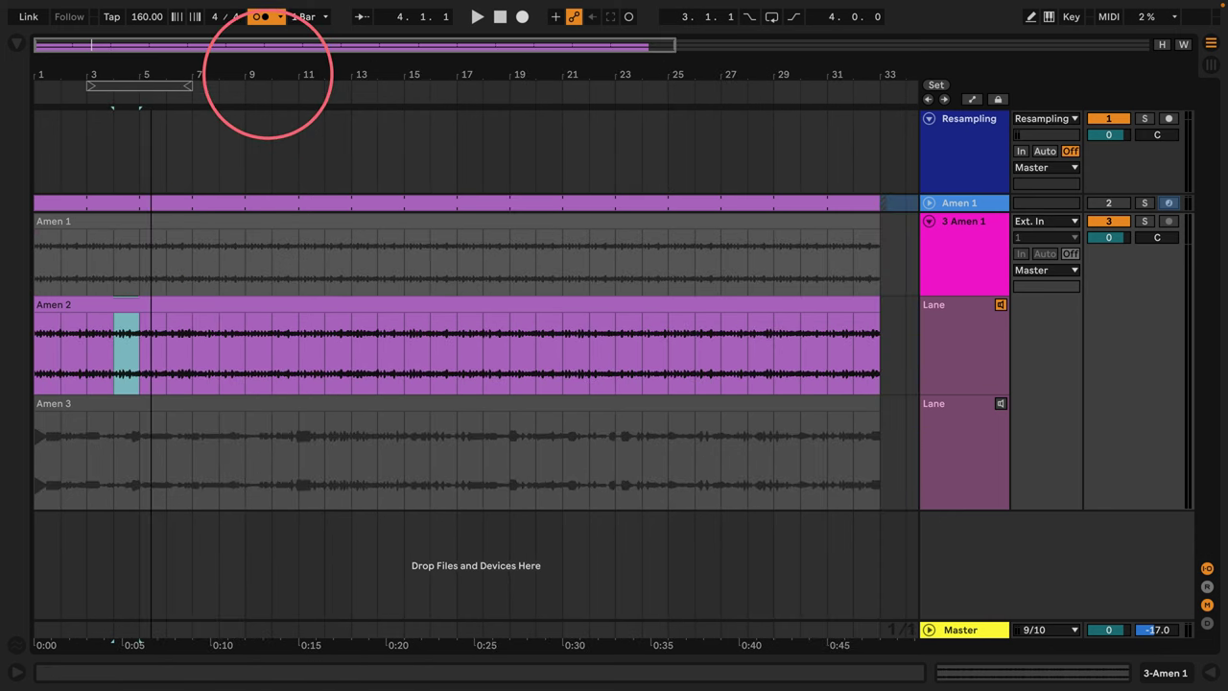
Colour the Amen 2 take clip green and the Amen 3 take clip orange.
{"action": "left_click", "coordinate": [209, 223]}
{"action": "right_click", "coordinate": [198, 306]}
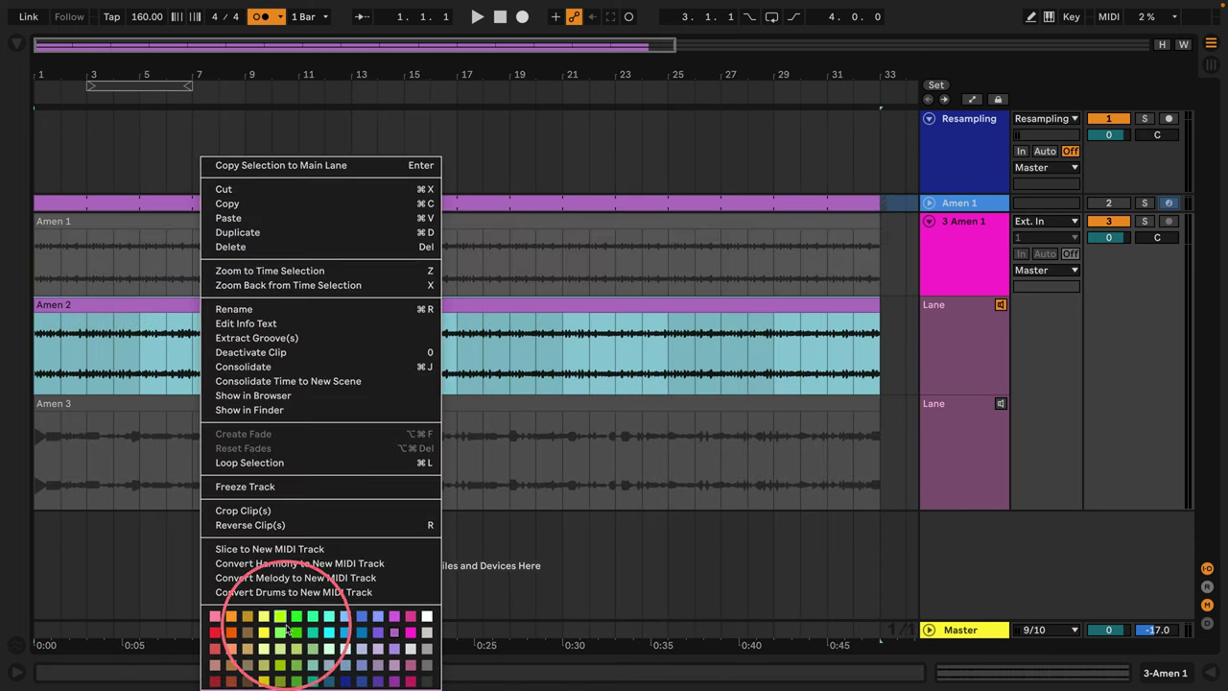
{"action": "left_click", "coordinate": [303, 637]}
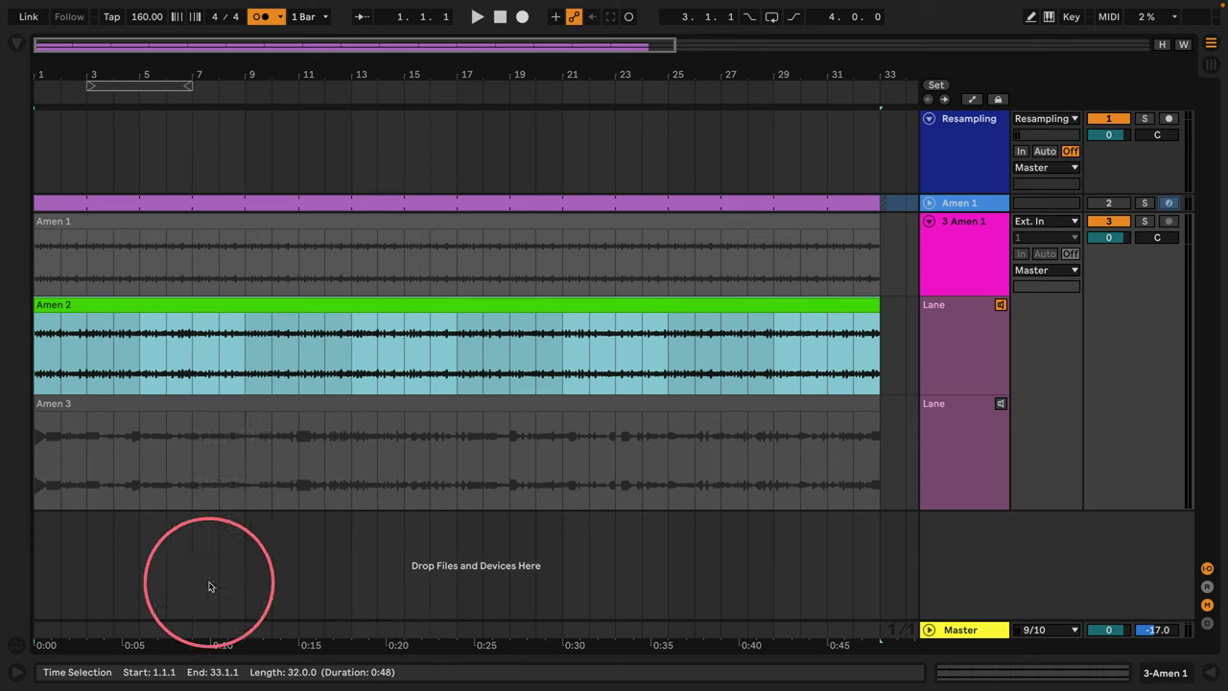
{"action": "left_click", "coordinate": [192, 407]}
{"action": "right_click", "coordinate": [193, 407]}
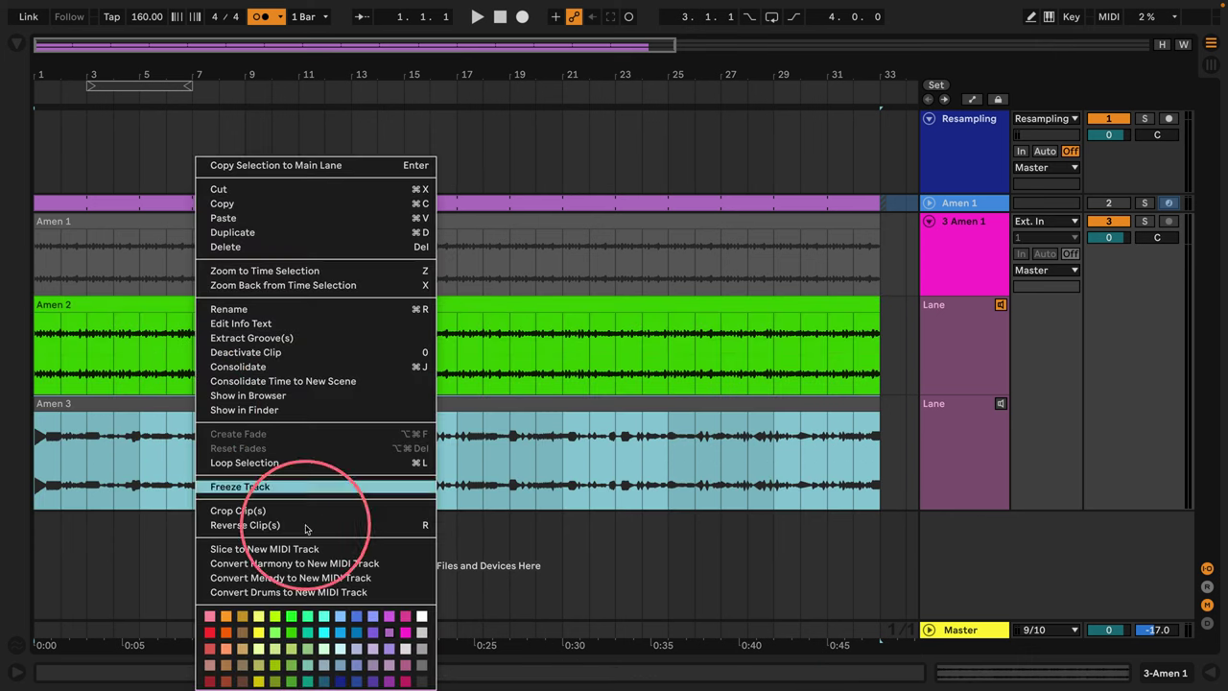
{"action": "left_click", "coordinate": [225, 637]}
Compare Amen 2 and Amen 3 by switching the audible lane, then stop lane auditioning.
{"action": "left_click", "coordinate": [1001, 403]}
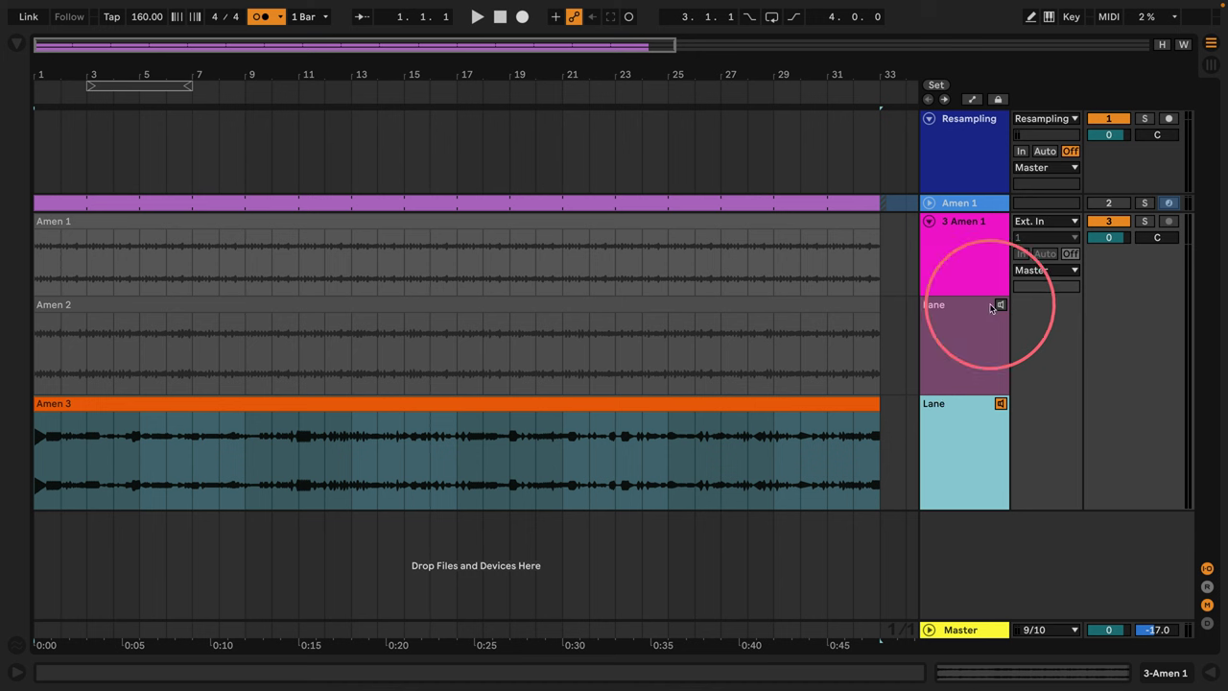
{"action": "left_click", "coordinate": [999, 305]}
{"action": "left_click", "coordinate": [407, 307]}
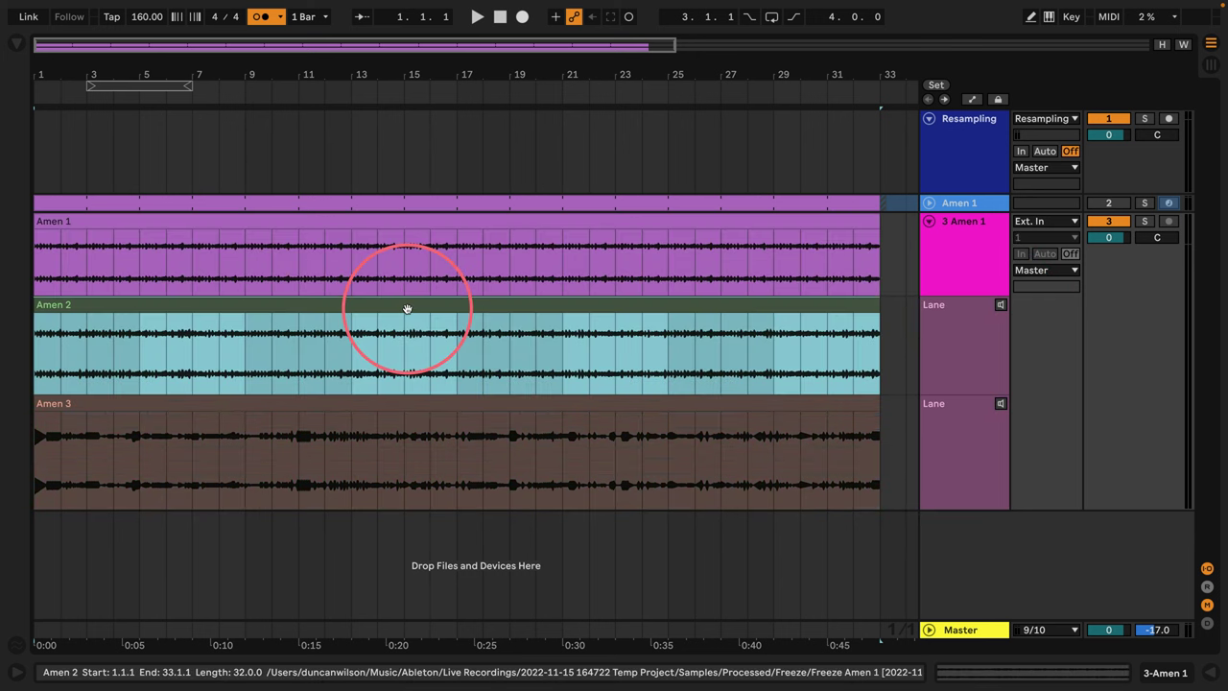
{"action": "left_click", "coordinate": [413, 406]}
{"action": "left_click", "coordinate": [358, 303]}
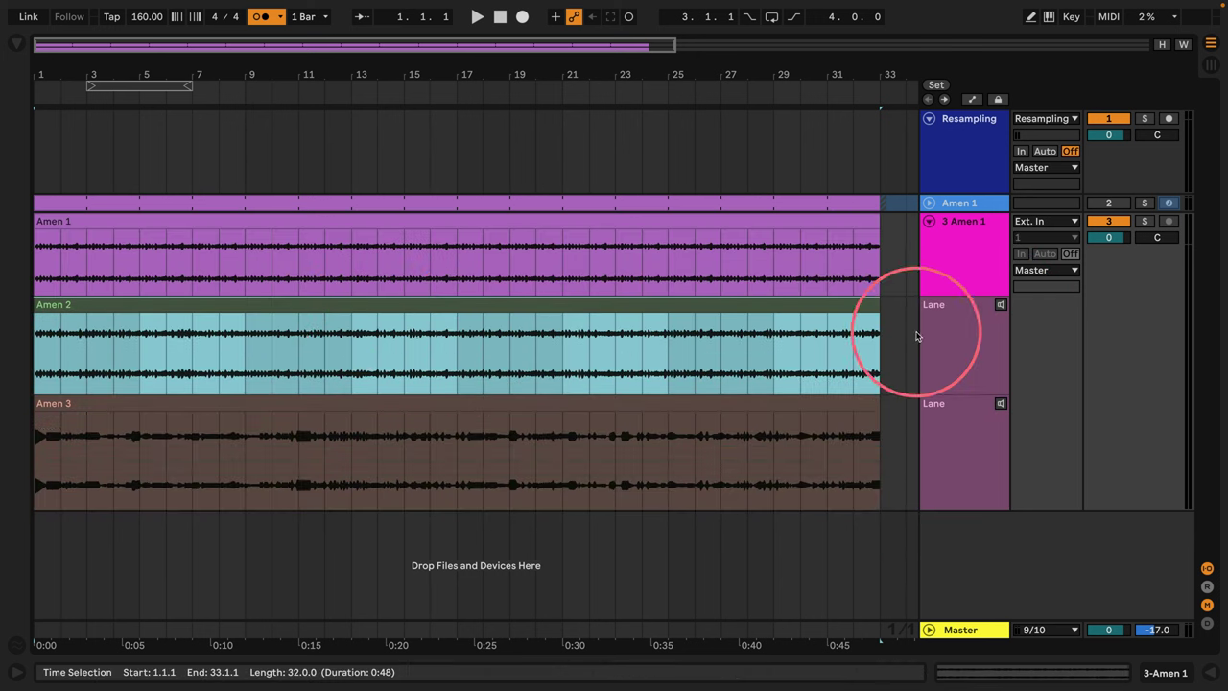
{"action": "left_click", "coordinate": [999, 304]}
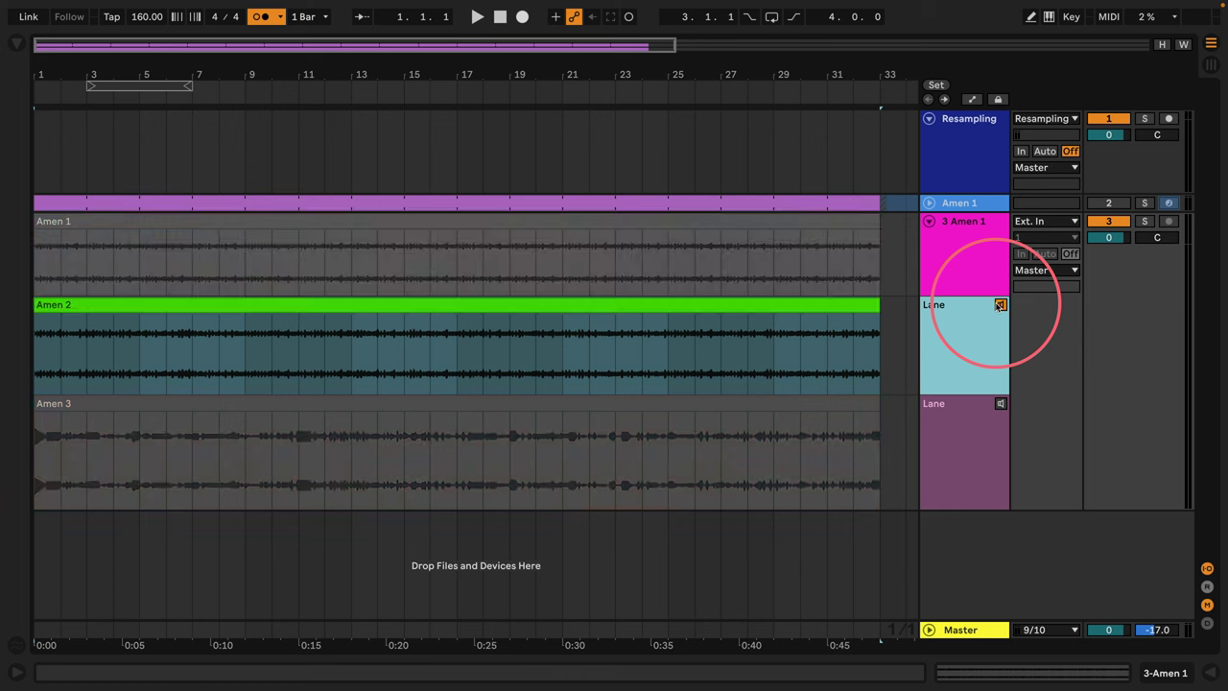
{"action": "left_click", "coordinate": [999, 403]}
{"action": "left_click", "coordinate": [999, 305]}
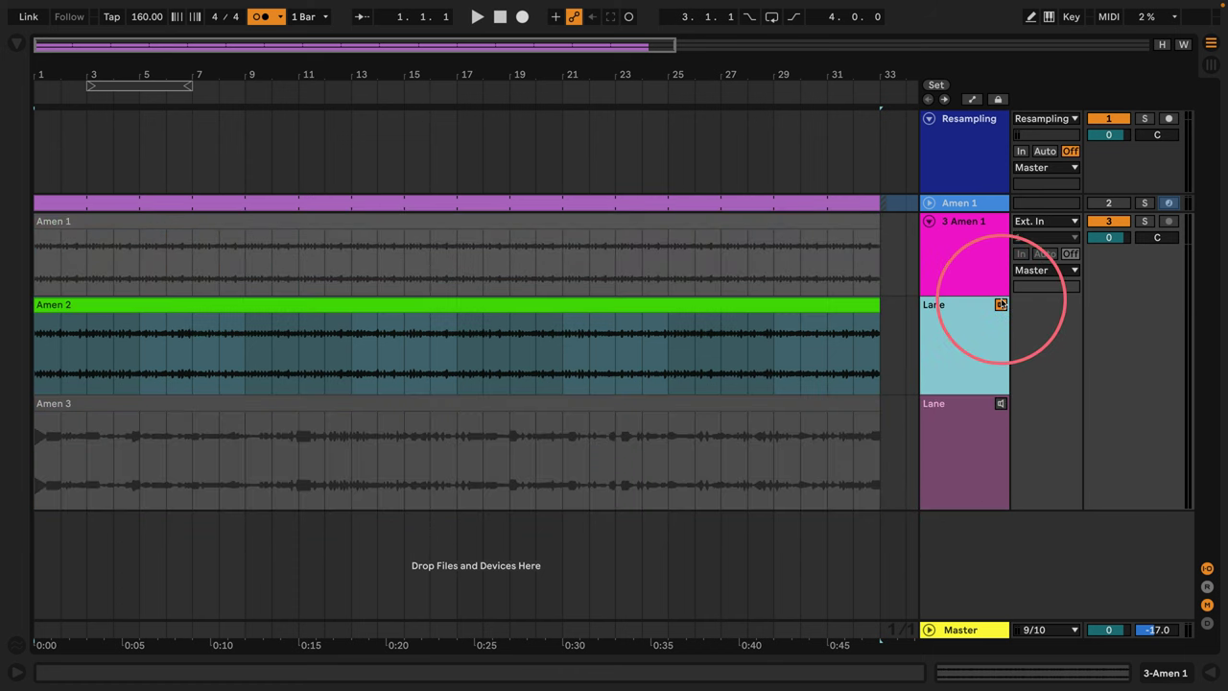
{"action": "left_click", "coordinate": [744, 206]}
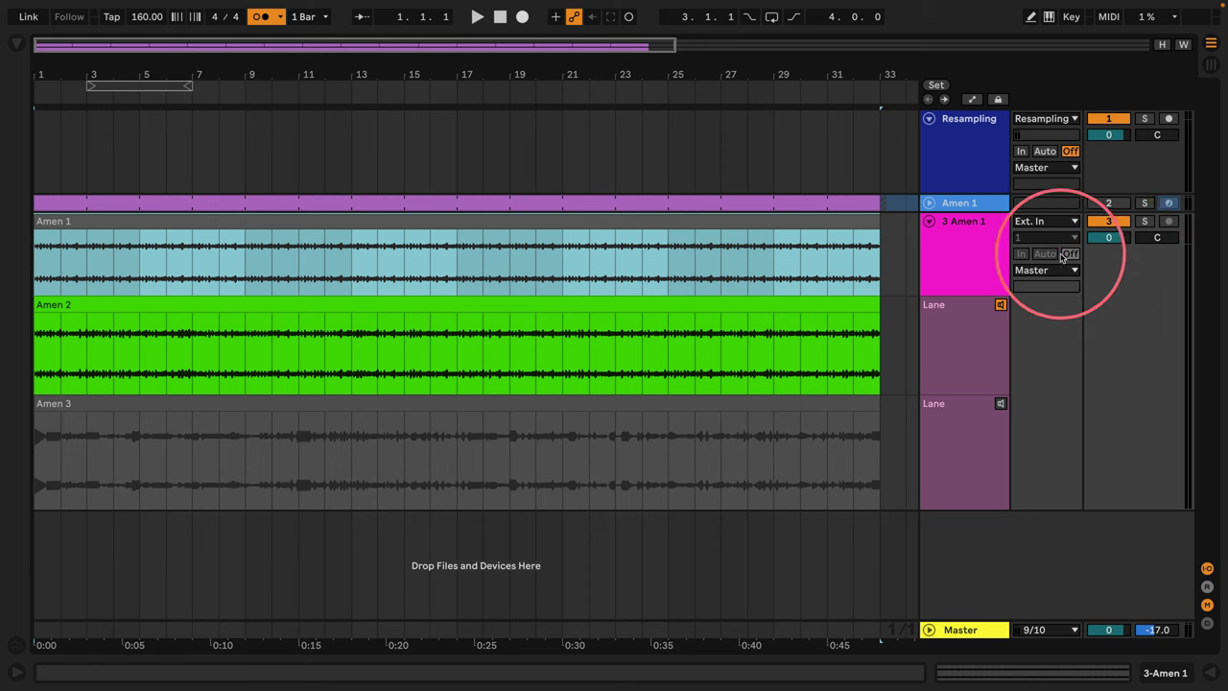
Audition the comp around bar 3 and comp Amen 2 from 3.4.3 to bar 5.
{"action": "left_click_drag", "start_coordinate": [42, 70], "coordinate": [43, 87]}
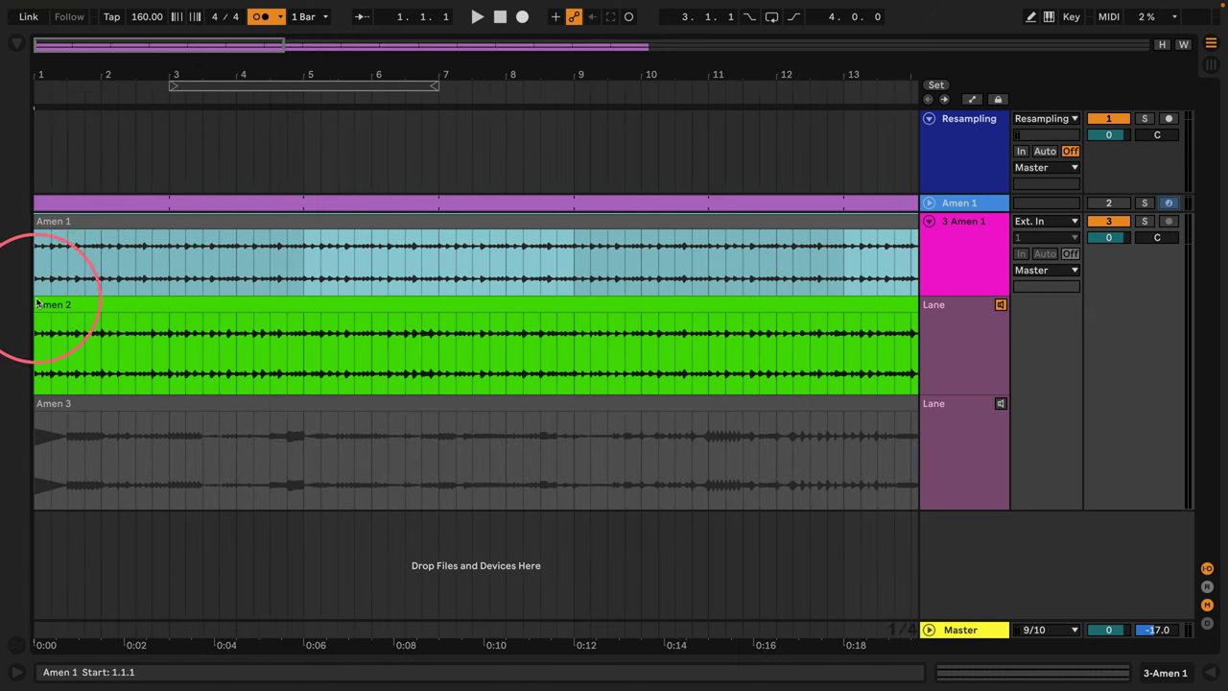
{"action": "left_click", "coordinate": [48, 361]}
{"action": "key", "text": "space"}
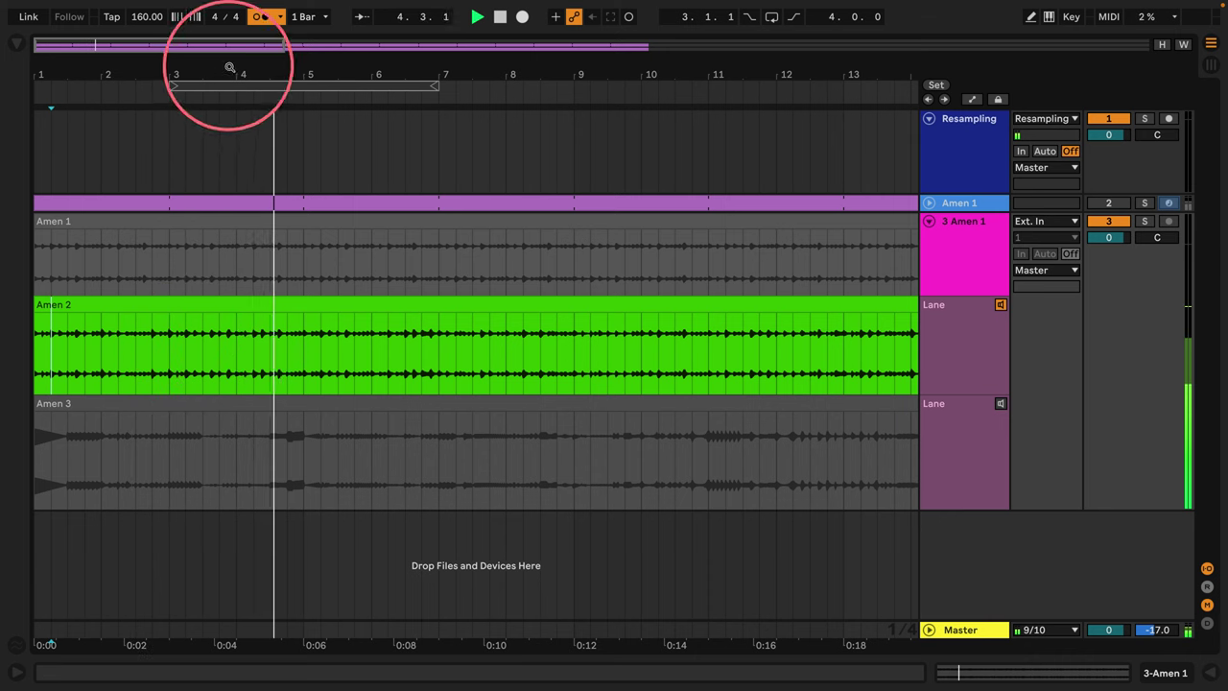
{"action": "left_click_drag", "start_coordinate": [212, 73], "coordinate": [212, 92]}
{"action": "left_click", "coordinate": [146, 357]}
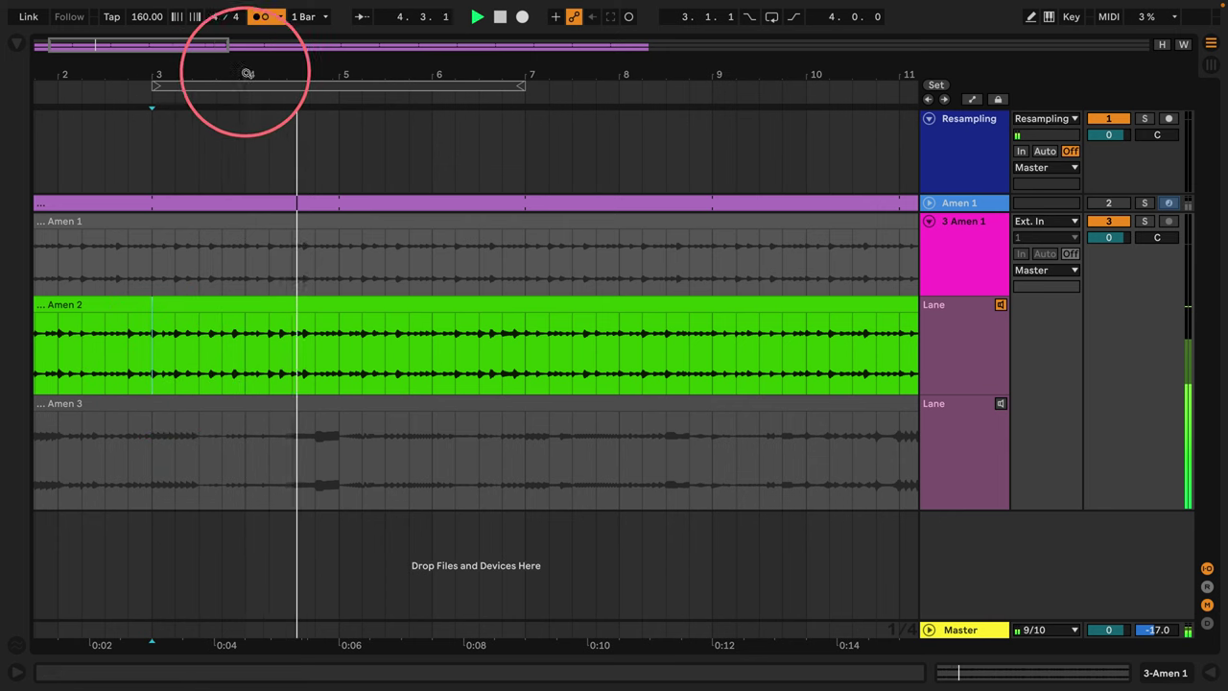
{"action": "left_click_drag", "start_coordinate": [233, 74], "coordinate": [223, 81]}
{"action": "left_click", "coordinate": [255, 363]}
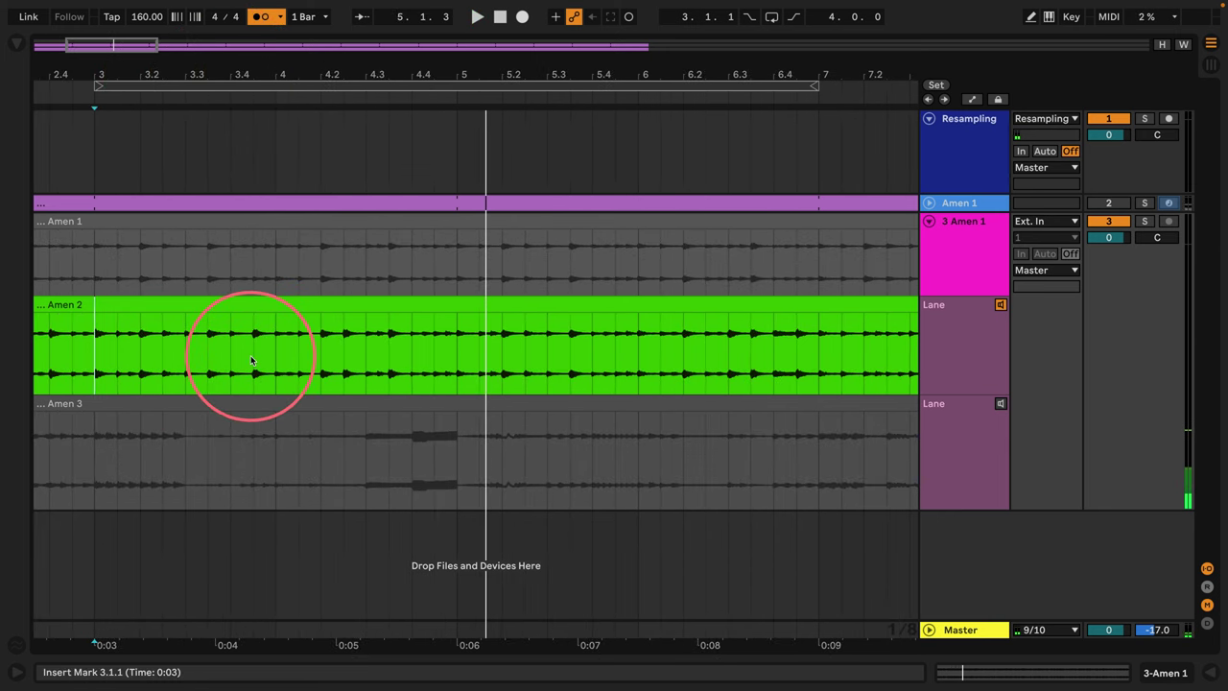
{"action": "left_click_drag", "start_coordinate": [252, 361], "coordinate": [448, 370]}
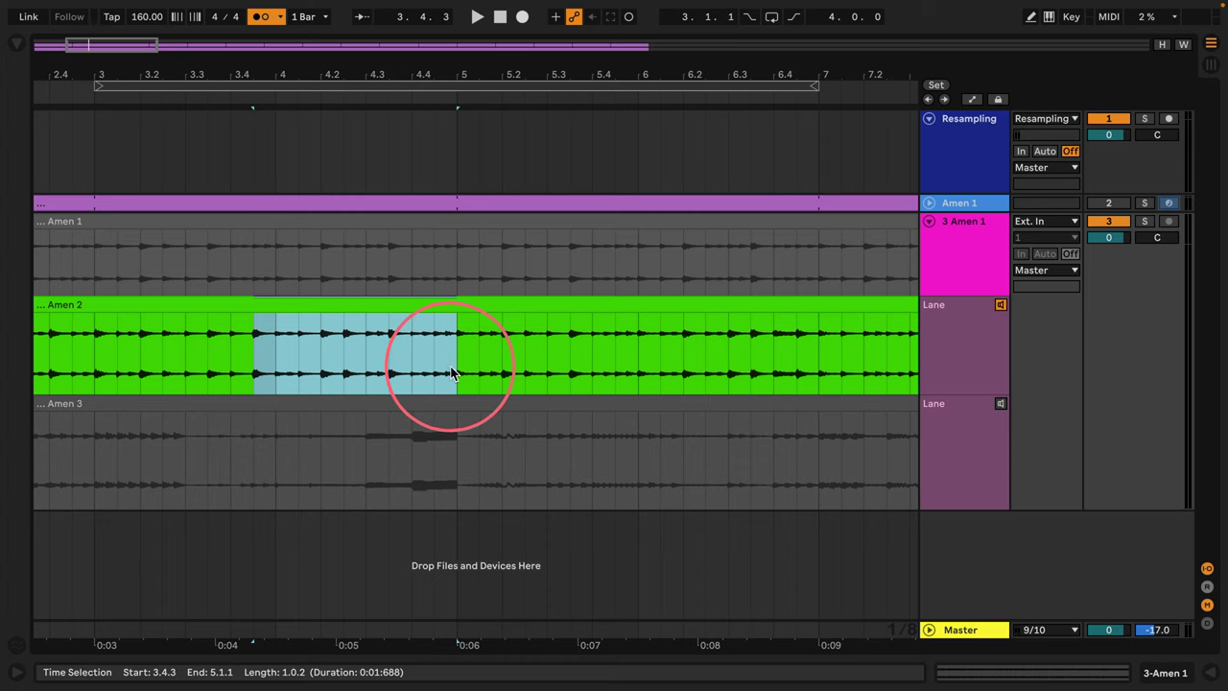
{"action": "key", "text": "Return"}
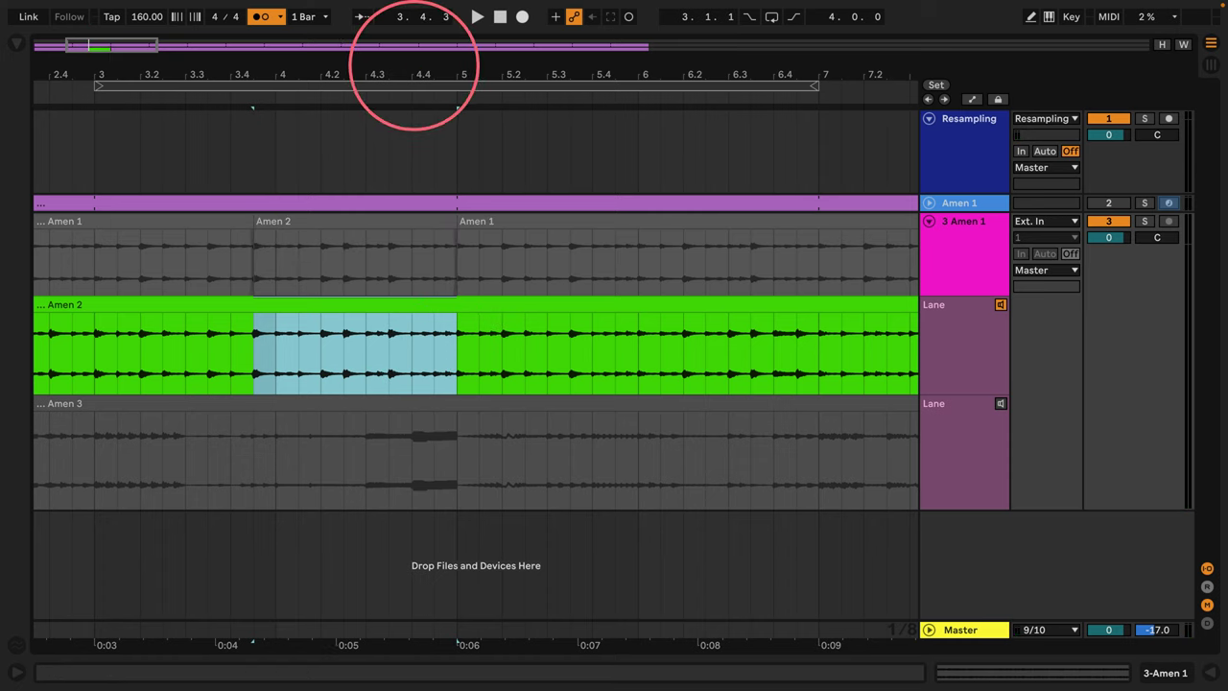
Comp Amen 2 from 6.3.1 to bar 7 and bars 9 to 11, auditioning from bars 5 and 7.
{"action": "key", "text": "minus"}
{"action": "left_click", "coordinate": [266, 353]}
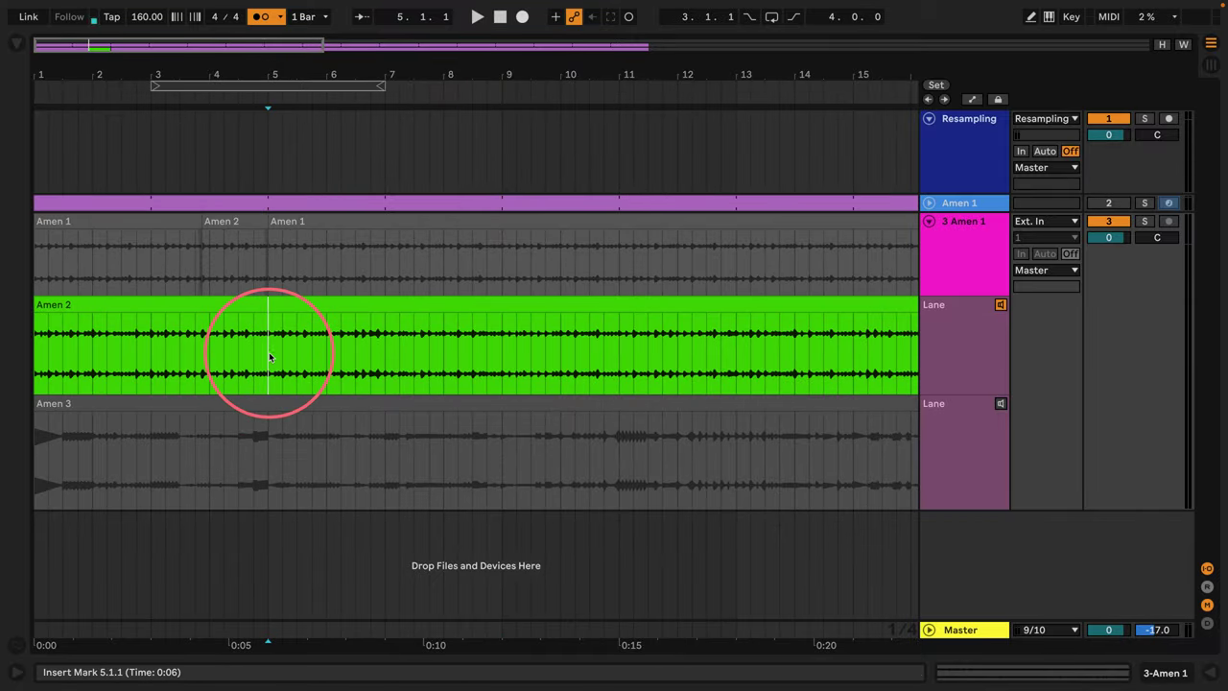
{"action": "key", "text": "space"}
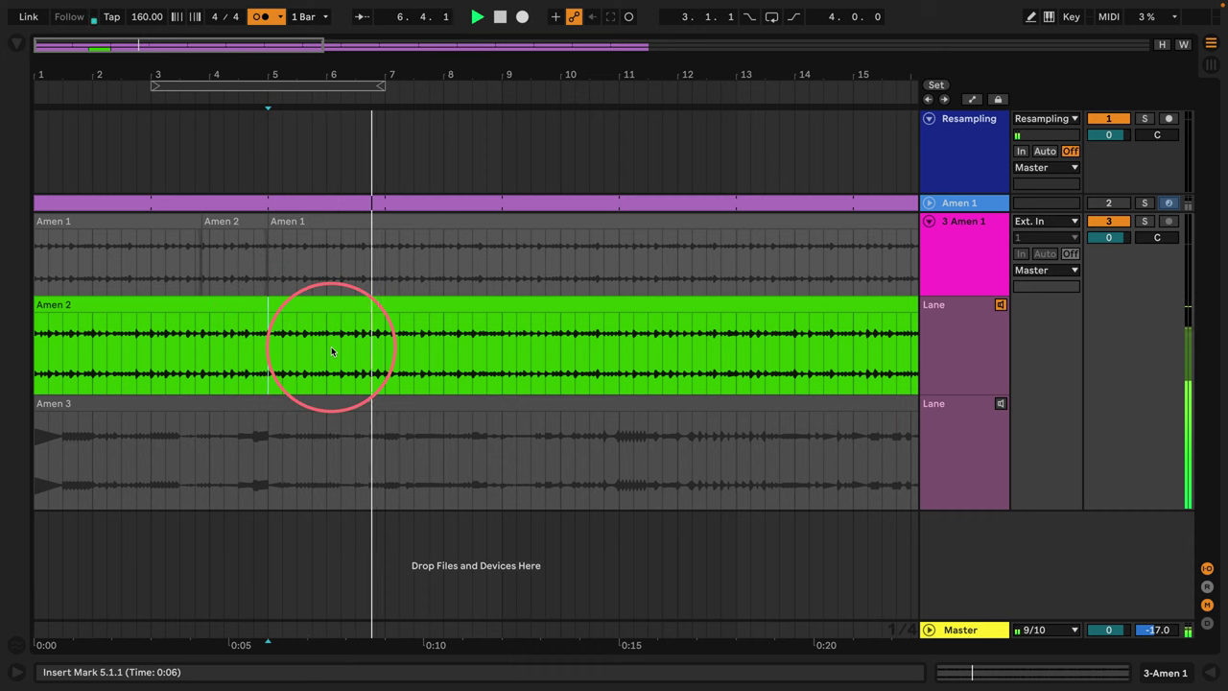
{"action": "left_click_drag", "start_coordinate": [354, 350], "coordinate": [380, 352]}
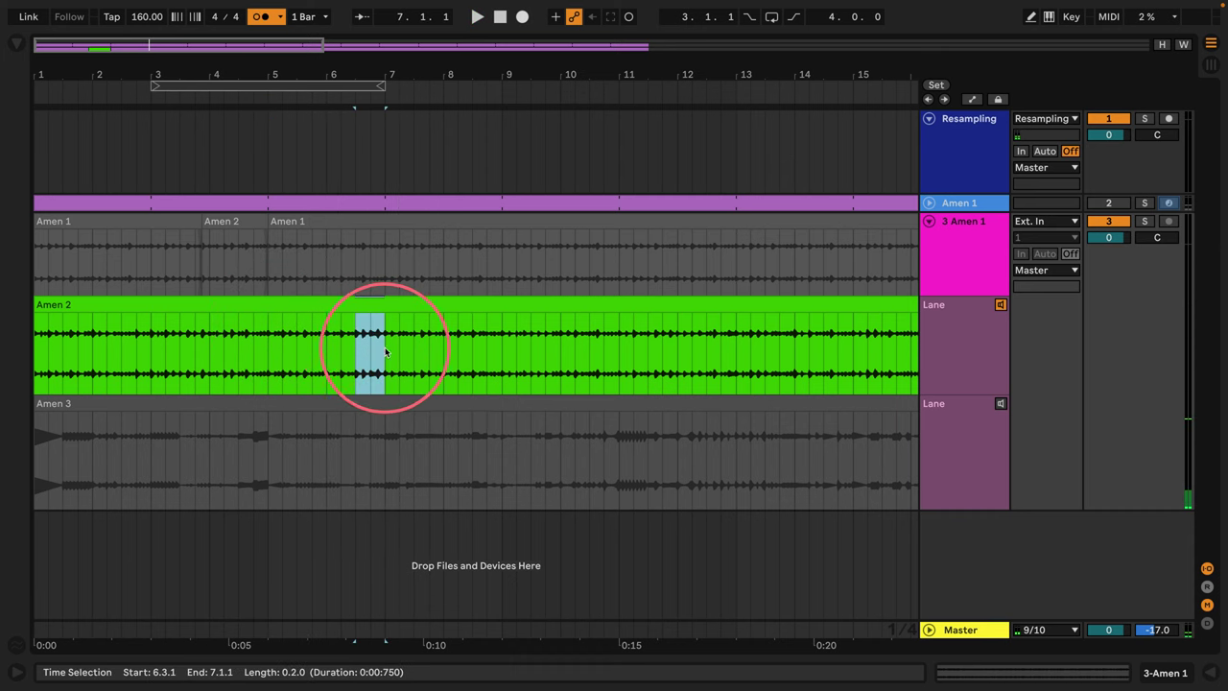
{"action": "left_click", "coordinate": [382, 351]}
{"action": "key", "text": "space"}
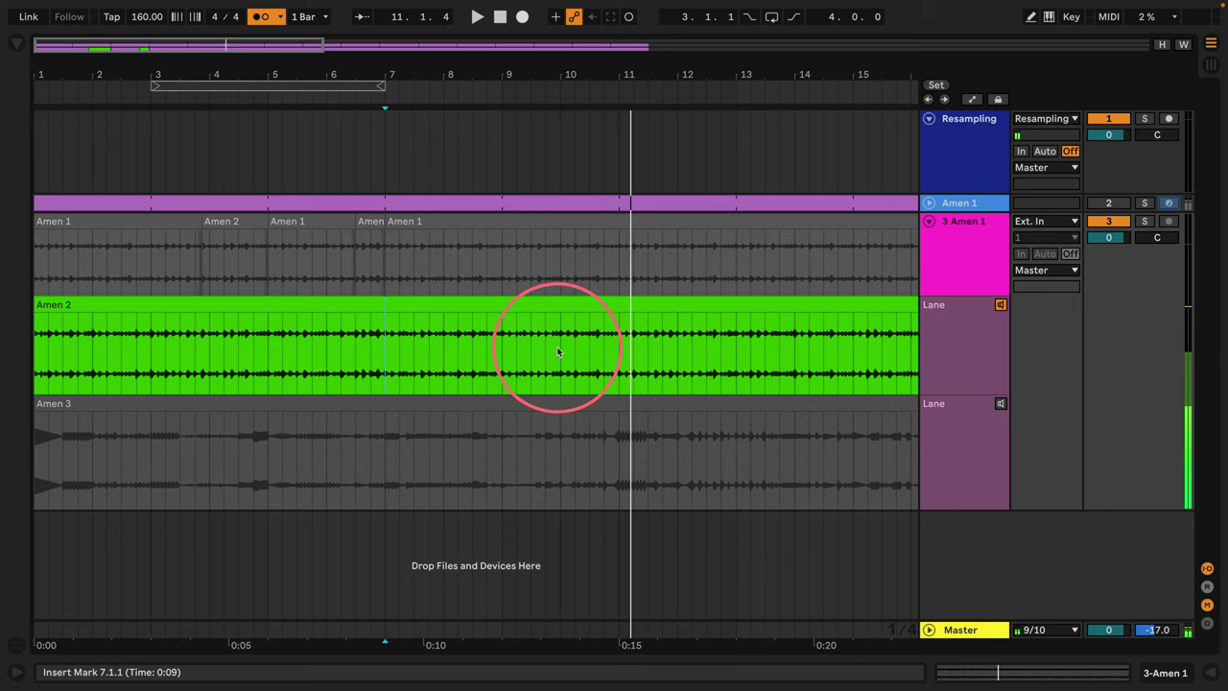
{"action": "left_click", "coordinate": [497, 353]}
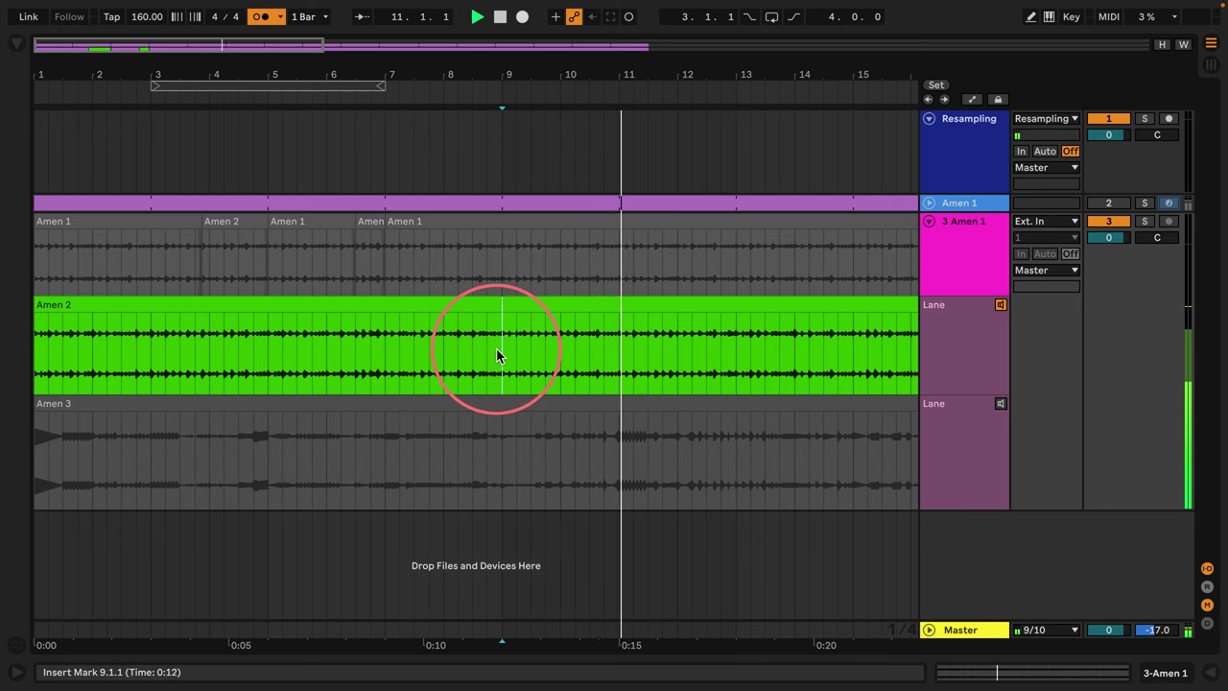
{"action": "key", "text": "space"}
{"action": "left_click_drag", "start_coordinate": [497, 356], "coordinate": [617, 356]}
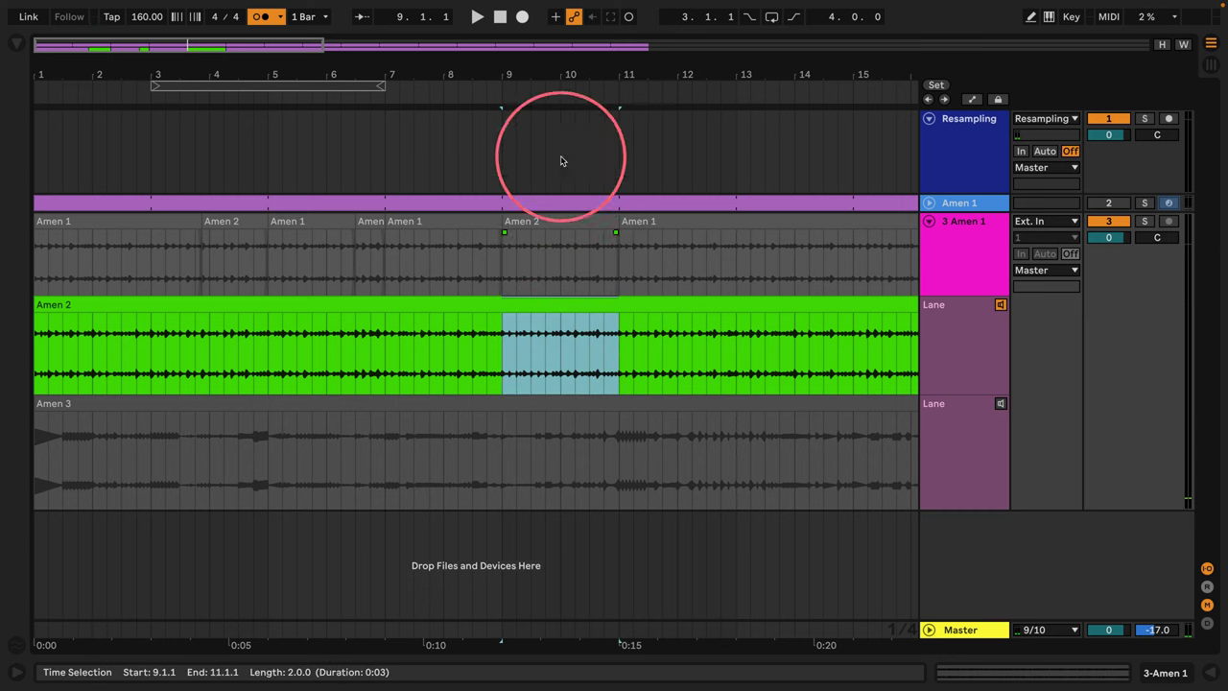
Play the comp from bar 11 and comp one beat of Amen 2 at bar 13.
{"action": "scroll", "coordinate": [608, 65], "scroll_direction": "right", "scroll_amount": 5}
{"action": "left_click", "coordinate": [374, 364]}
{"action": "key", "text": "space"}
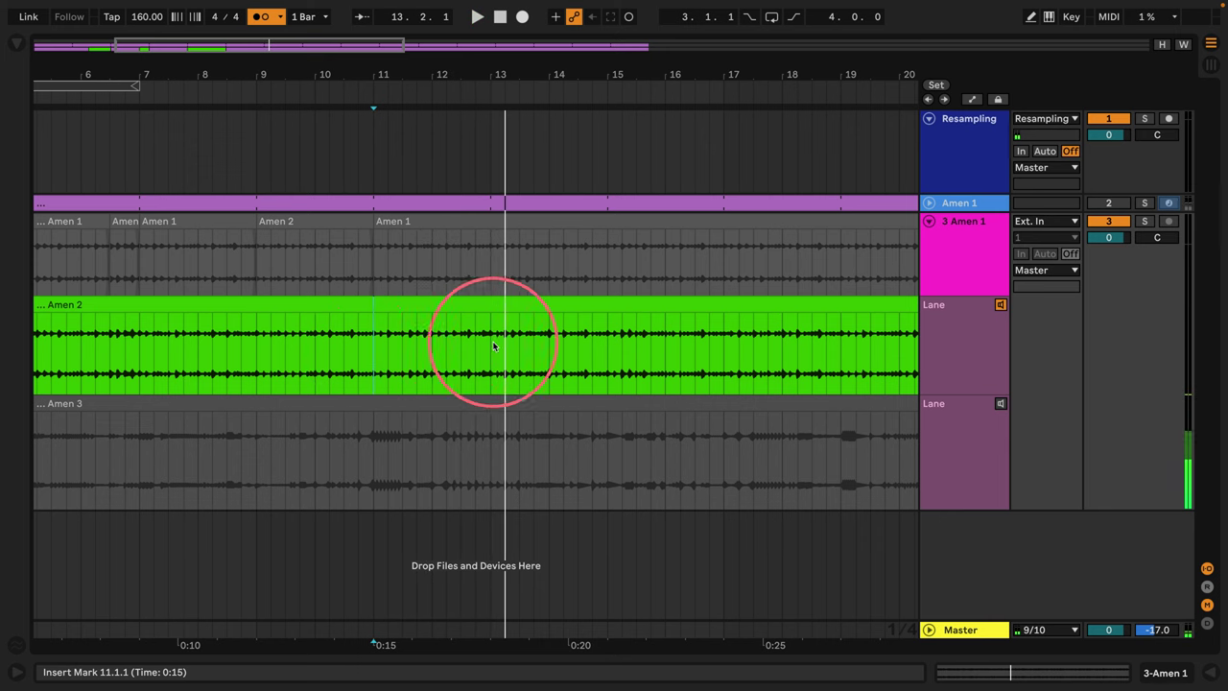
{"action": "left_click_drag", "start_coordinate": [490, 350], "coordinate": [505, 351]}
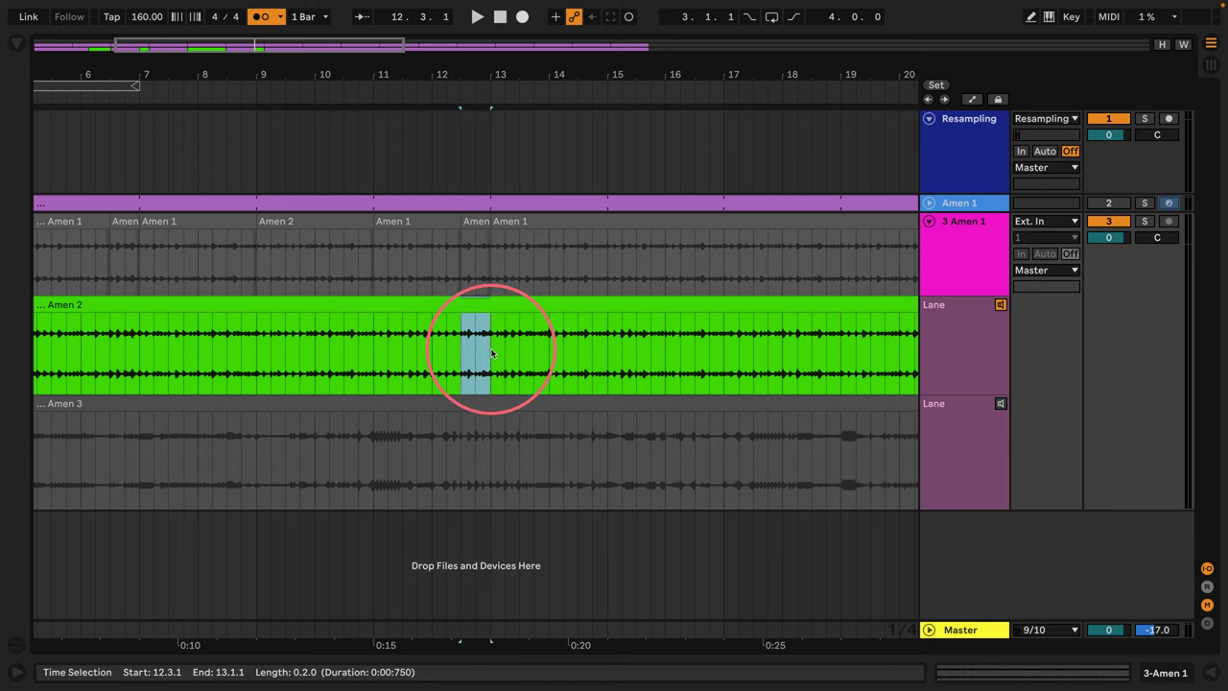
{"action": "left_click", "coordinate": [490, 357]}
{"action": "scroll", "coordinate": [531, 67], "scroll_direction": "right", "scroll_amount": 4}
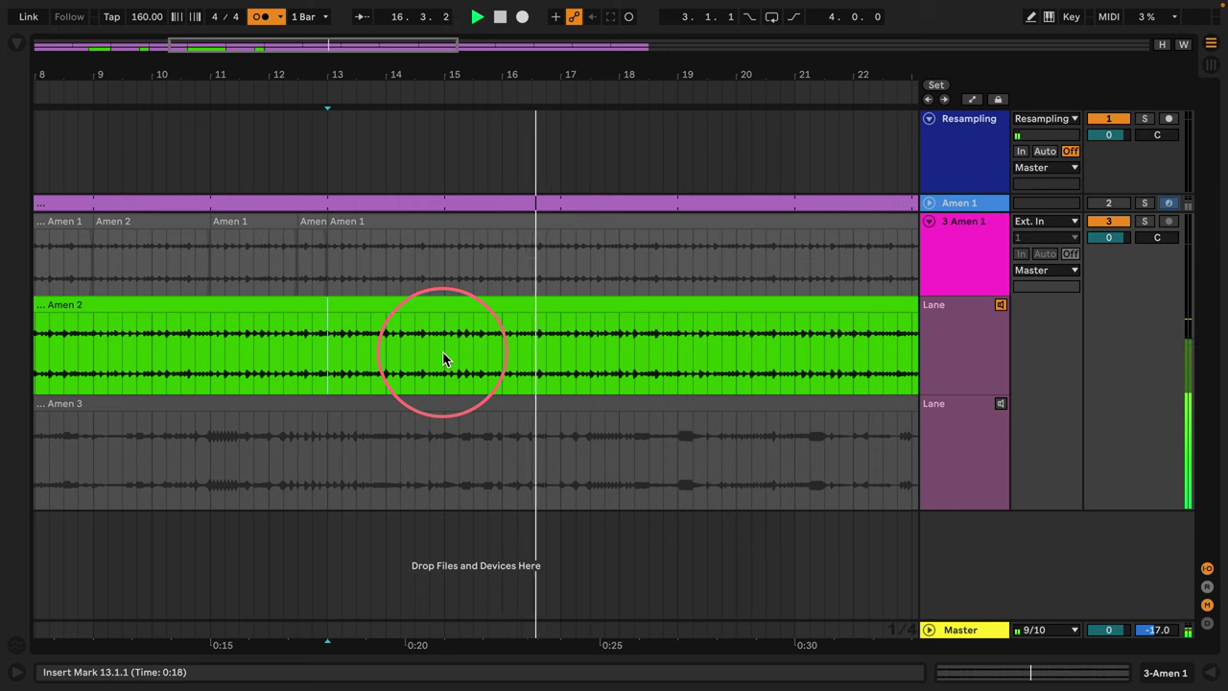
Select Amen 2 bars 15 to 17 and audition the comp from bar 17.
{"action": "left_click_drag", "start_coordinate": [443, 359], "coordinate": [566, 365]}
{"action": "left_click", "coordinate": [560, 361]}
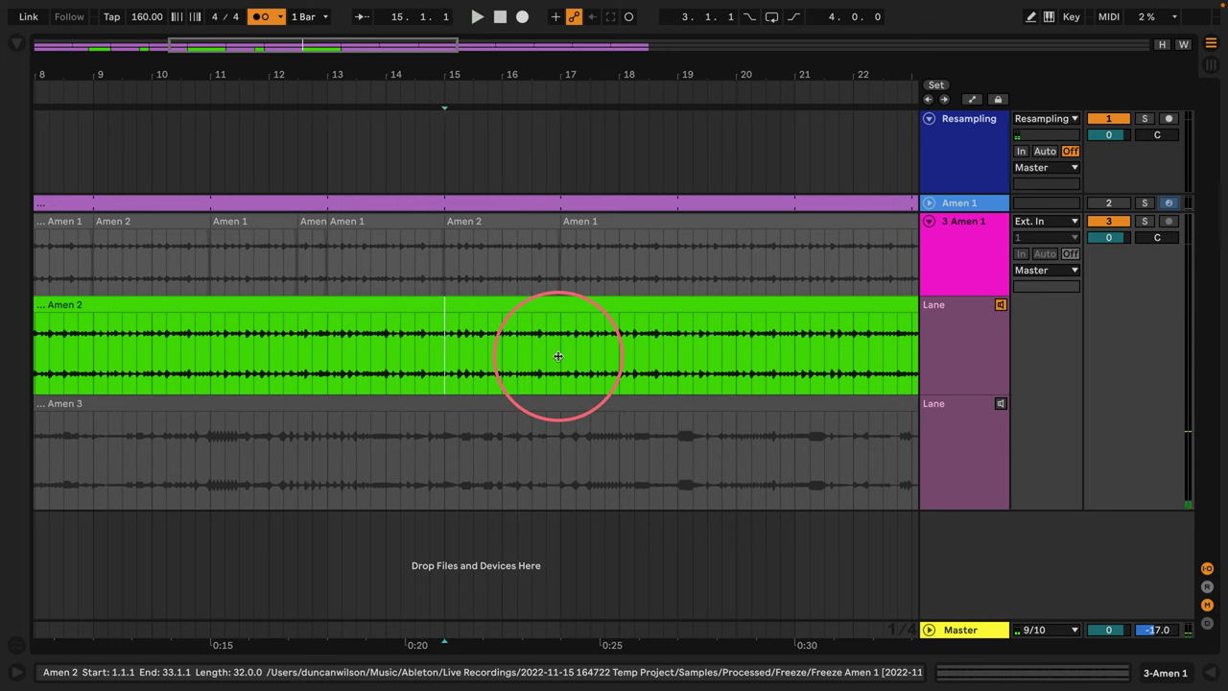
{"action": "key", "text": "space"}
{"action": "left_click", "coordinate": [567, 78]}
{"action": "scroll", "coordinate": [576, 74], "scroll_direction": "right", "scroll_amount": 5}
{"action": "left_click", "coordinate": [291, 388]}
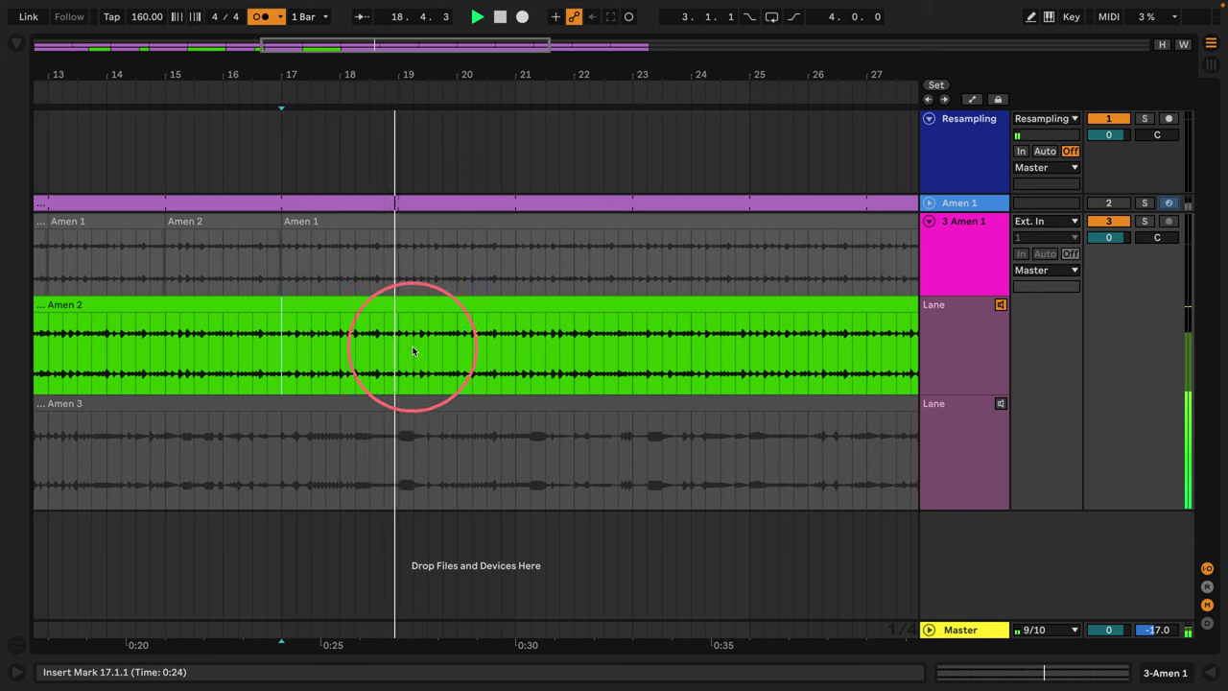
{"action": "key", "text": "space"}
{"action": "key", "text": "space"}
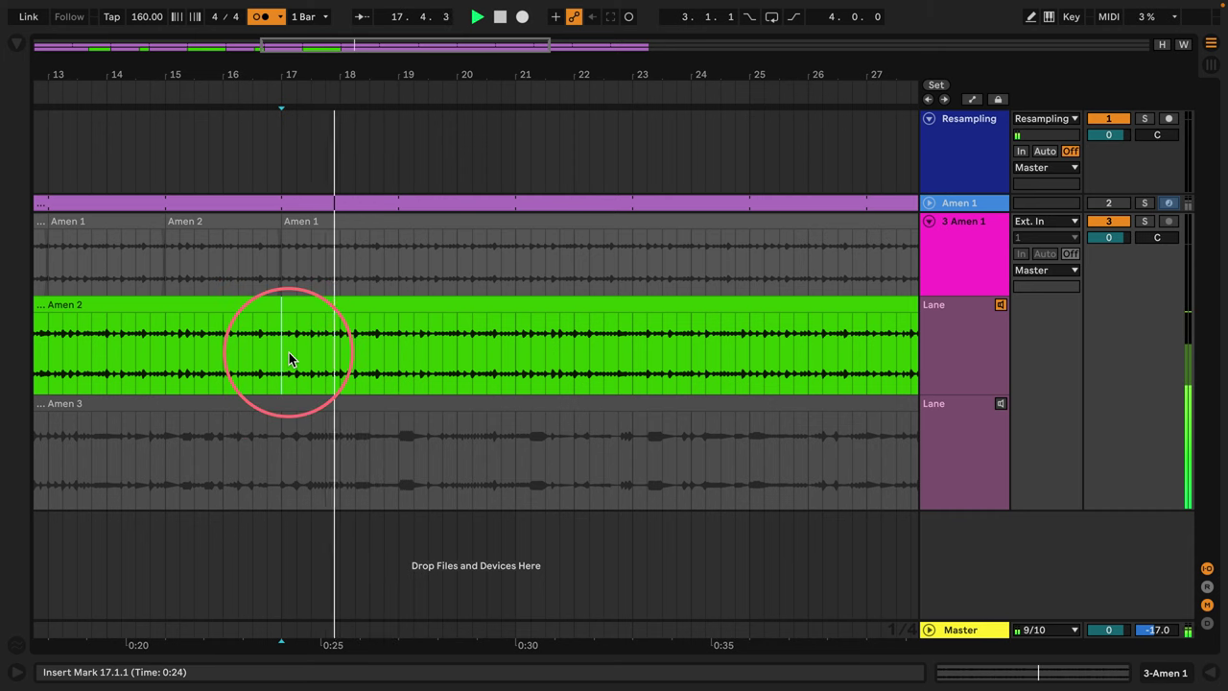
{"action": "key", "text": "space"}
Comp Amen 2 from bar 18 to 19.3 and a short stretch at bar 21.
{"action": "left_click_drag", "start_coordinate": [341, 355], "coordinate": [426, 361]}
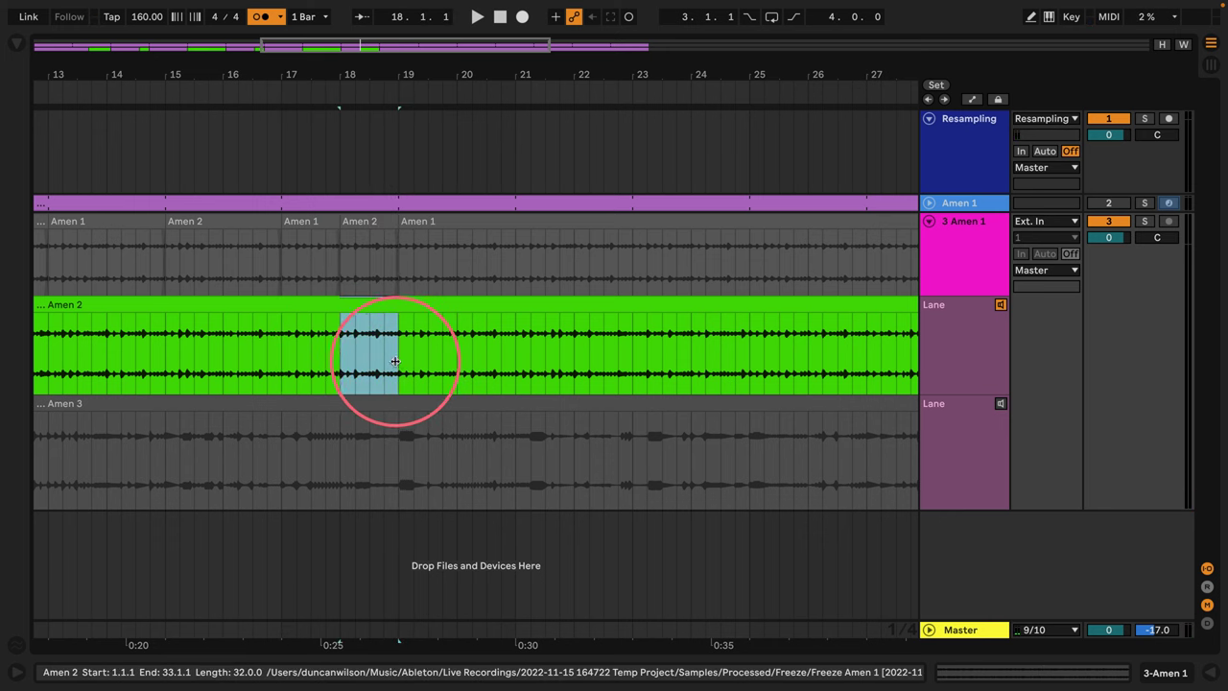
{"action": "key", "text": "Return"}
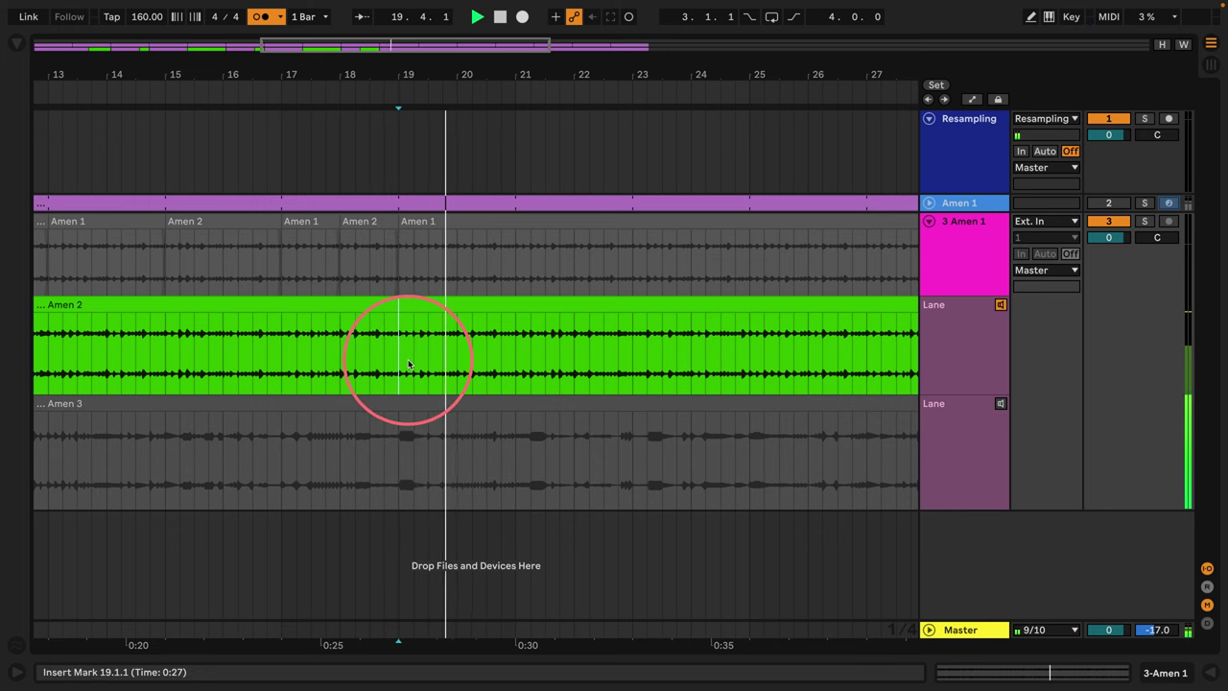
{"action": "left_click", "coordinate": [515, 353]}
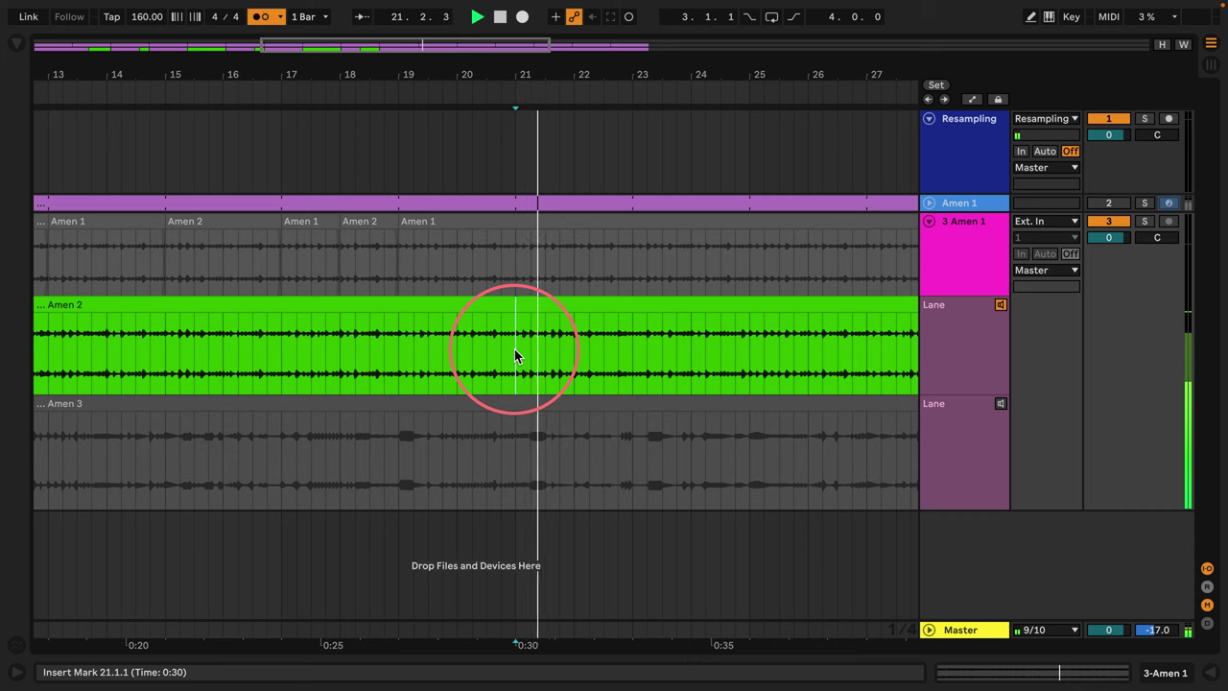
{"action": "left_click_drag", "start_coordinate": [516, 351], "coordinate": [562, 351]}
{"action": "key", "text": "space"}
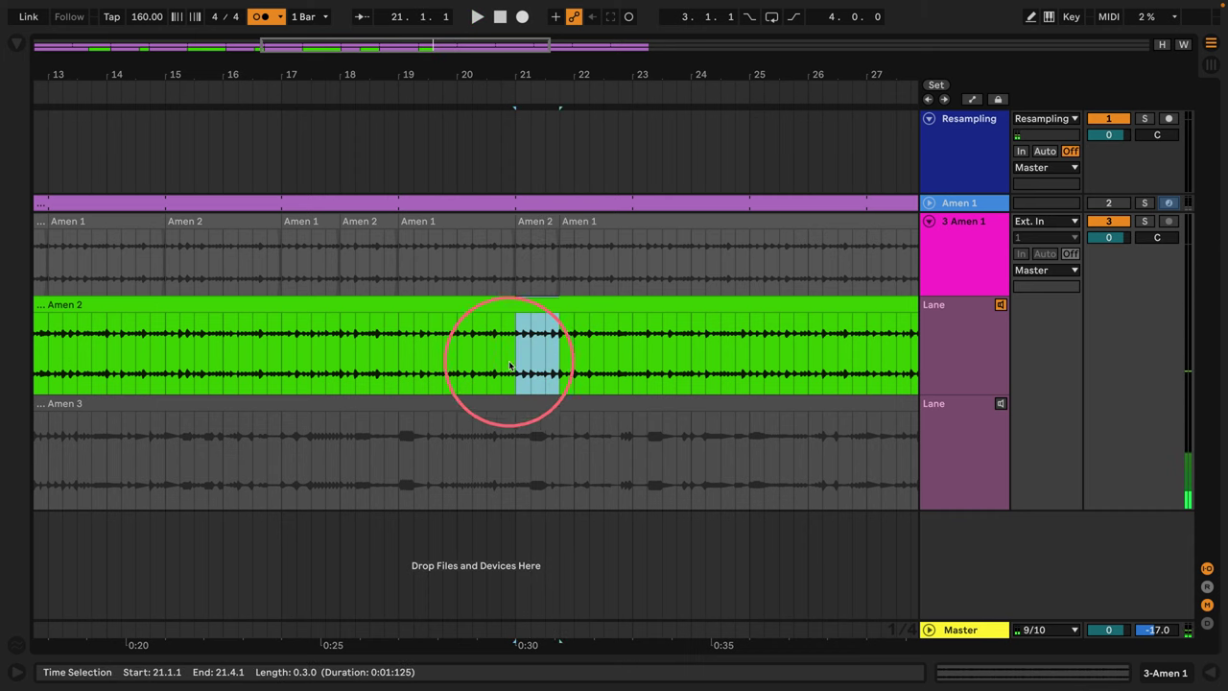
{"action": "left_click", "coordinate": [515, 357]}
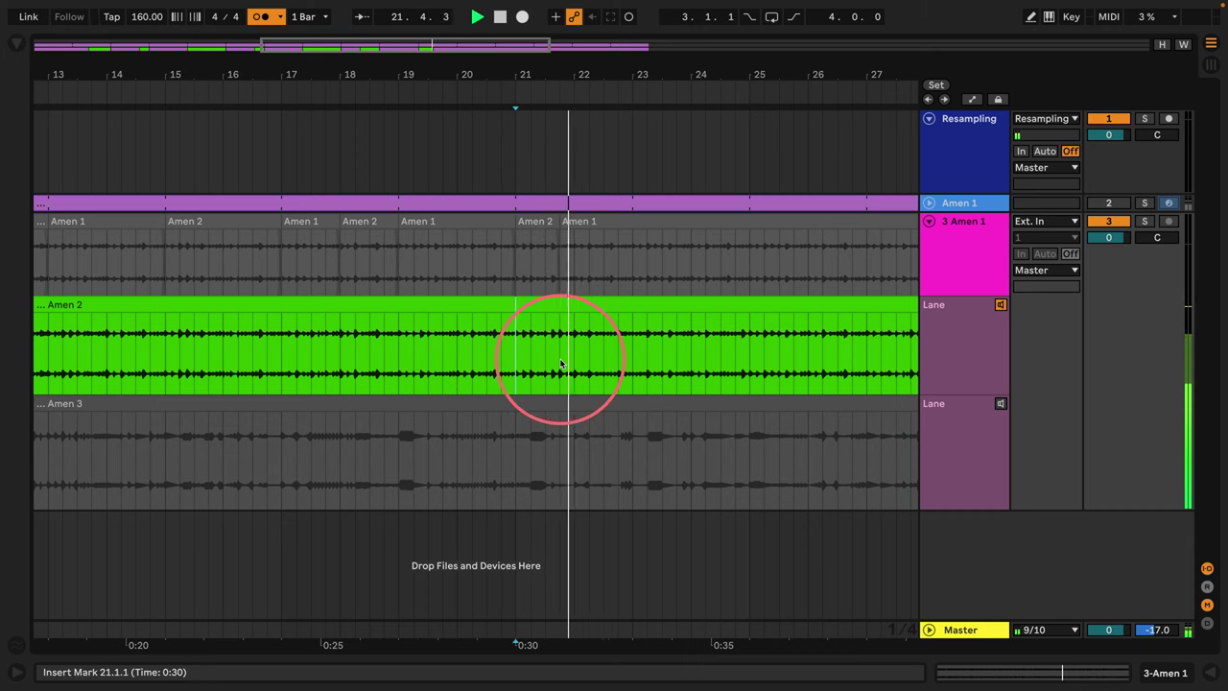
Comp Amen 2 from 22.2.1 to bar 23, bar 24, and bars 25 to 27.
{"action": "left_click_drag", "start_coordinate": [589, 353], "coordinate": [635, 354]}
{"action": "left_click", "coordinate": [636, 347]}
{"action": "left_click", "coordinate": [605, 90]}
{"action": "scroll", "coordinate": [630, 60], "scroll_direction": "right", "scroll_amount": 5}
{"action": "left_click", "coordinate": [315, 379]}
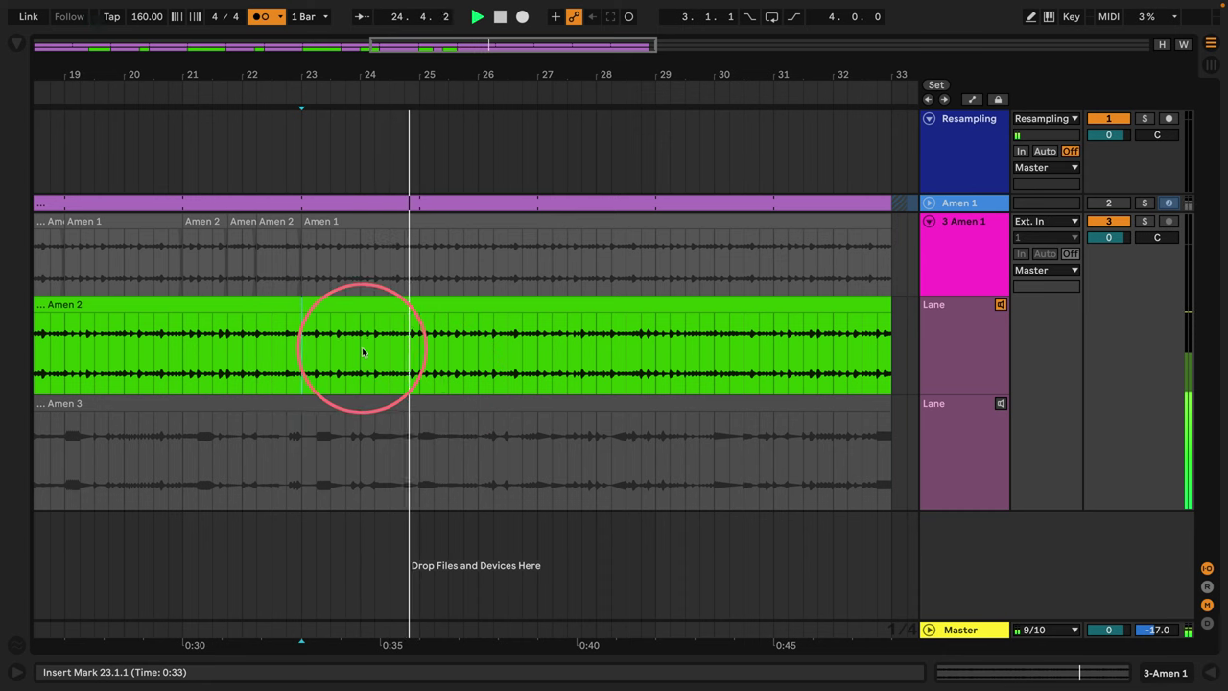
{"action": "left_click_drag", "start_coordinate": [360, 349], "coordinate": [417, 356]}
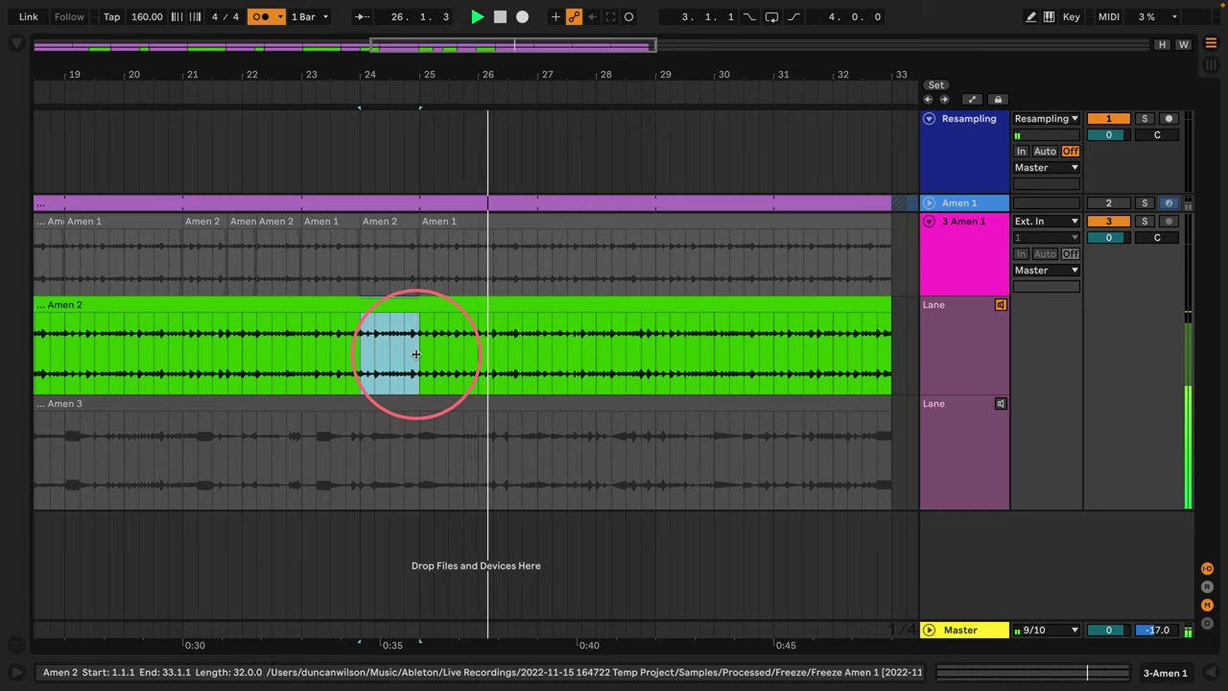
{"action": "left_click", "coordinate": [420, 358]}
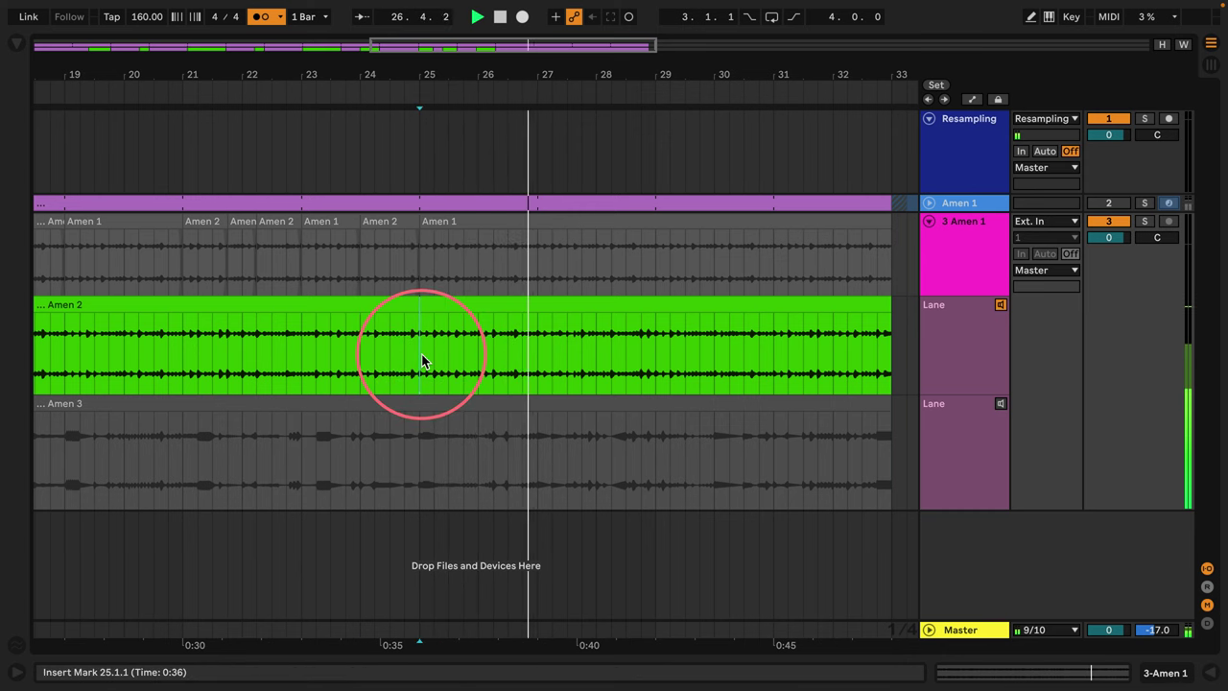
{"action": "left_click_drag", "start_coordinate": [422, 357], "coordinate": [541, 367]}
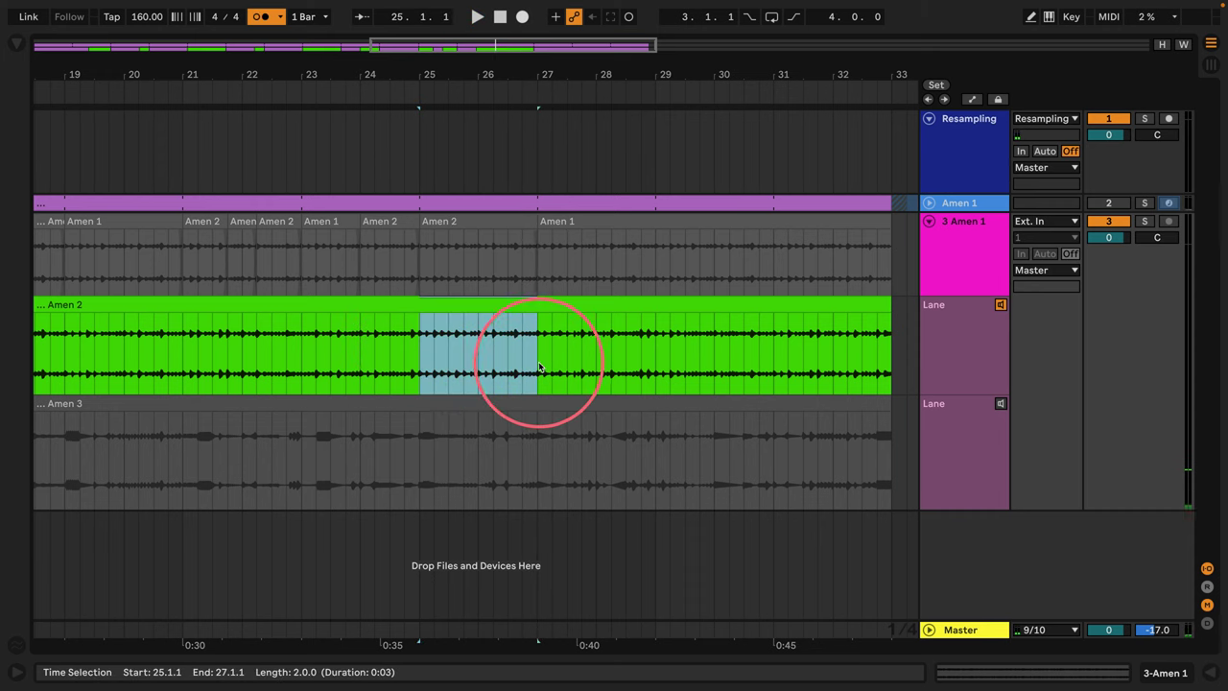
{"action": "left_click", "coordinate": [538, 357]}
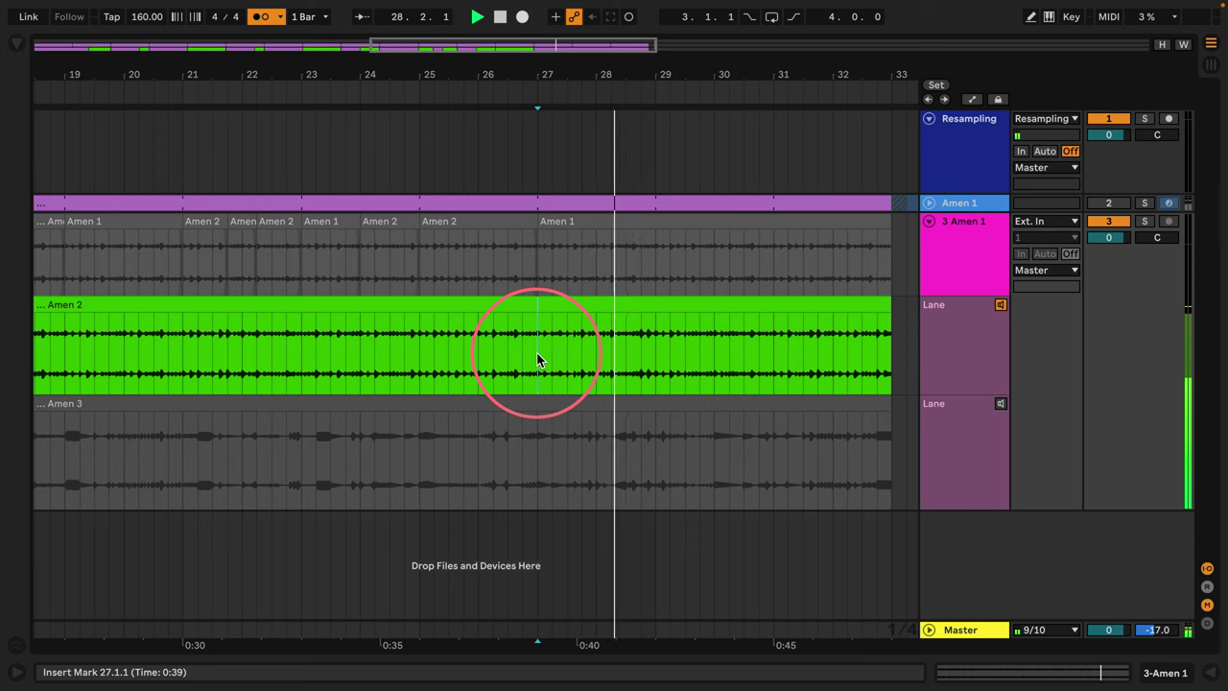
{"action": "key", "text": "space"}
Comp Amen 2 for bars 27–28 and from bar 29 to the end, then zoom out.
{"action": "left_click_drag", "start_coordinate": [537, 358], "coordinate": [655, 363]}
{"action": "left_click", "coordinate": [534, 353]}
{"action": "key", "text": "space"}
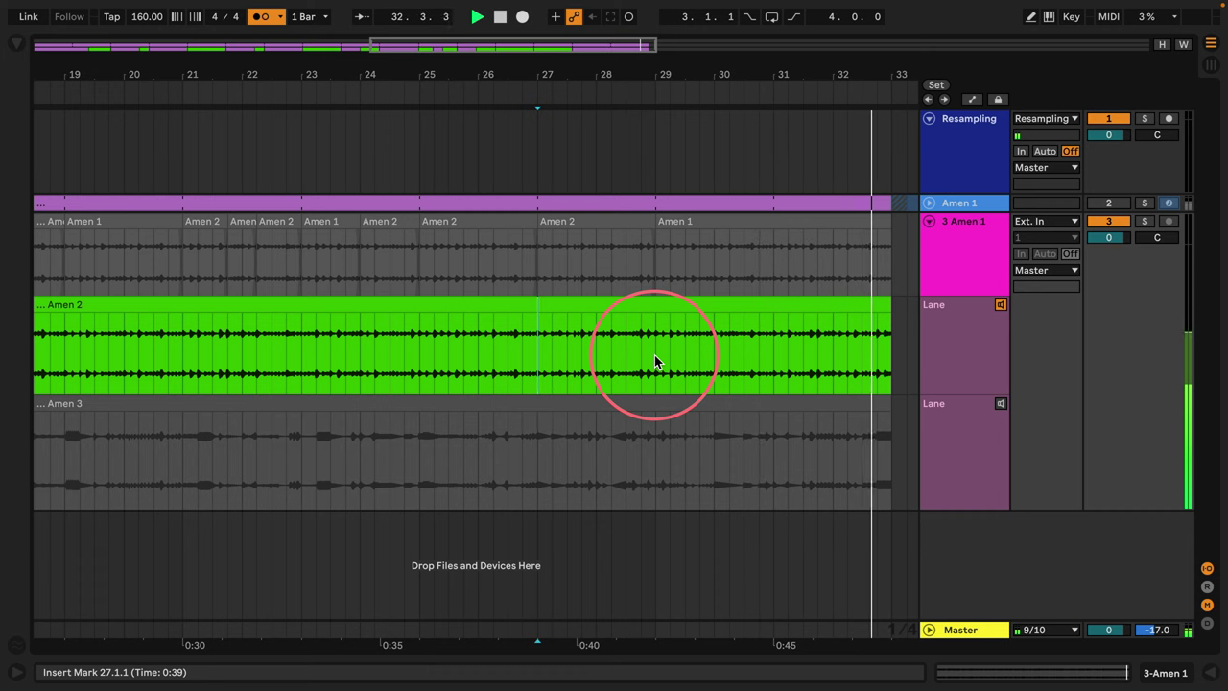
{"action": "left_click_drag", "start_coordinate": [655, 361], "coordinate": [886, 375]}
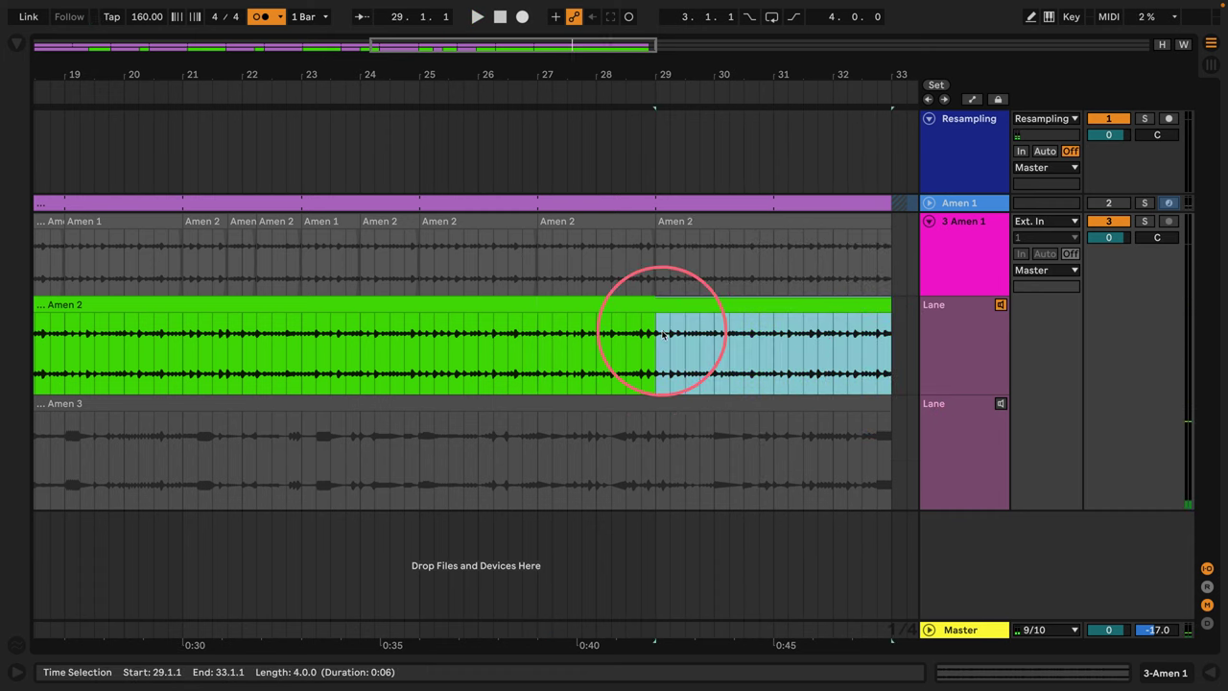
{"action": "left_click_drag", "start_coordinate": [599, 80], "coordinate": [462, 72]}
{"action": "left_click", "coordinate": [1001, 305]}
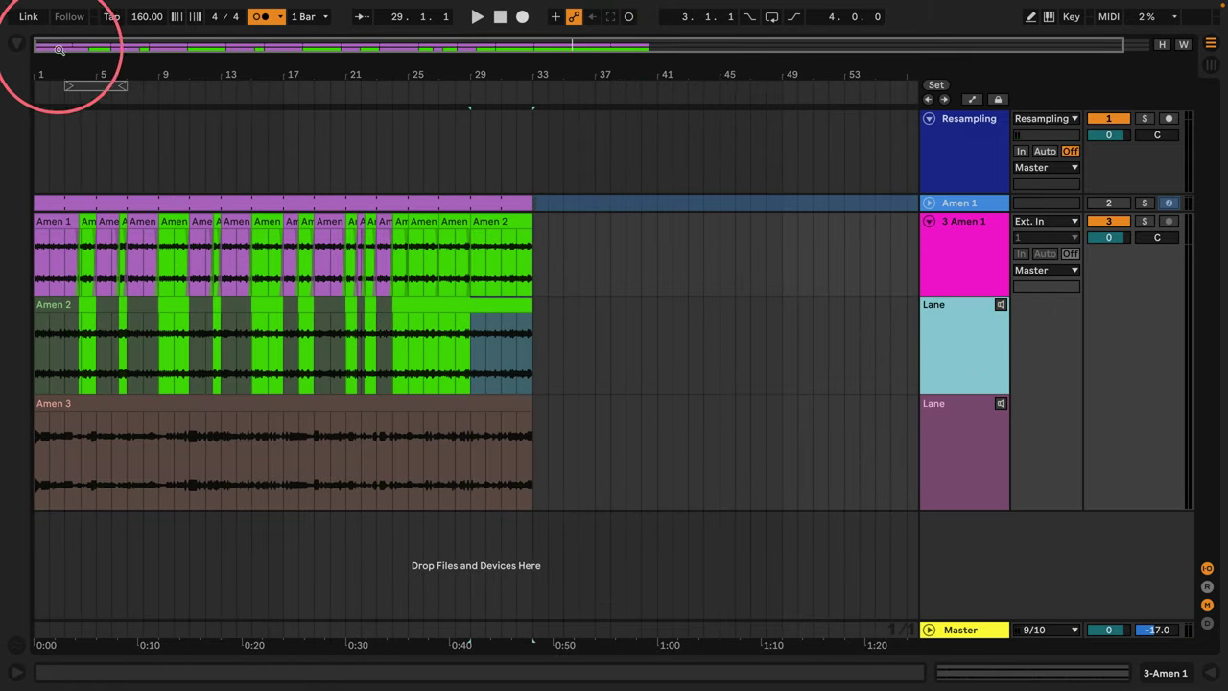
{"action": "left_click_drag", "start_coordinate": [44, 65], "coordinate": [44, 79]}
{"action": "left_click", "coordinate": [36, 259]}
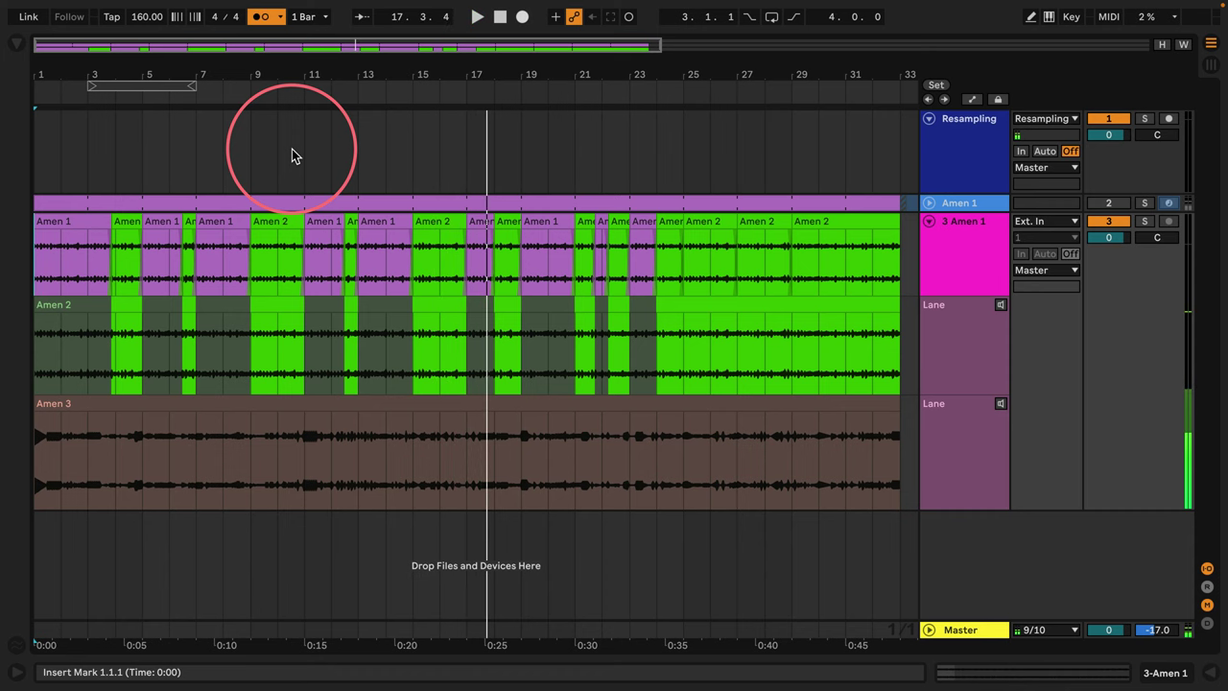
Audition the Amen 3 take lane, make it taller, and play from bar 1.
{"action": "left_click", "coordinate": [1000, 405]}
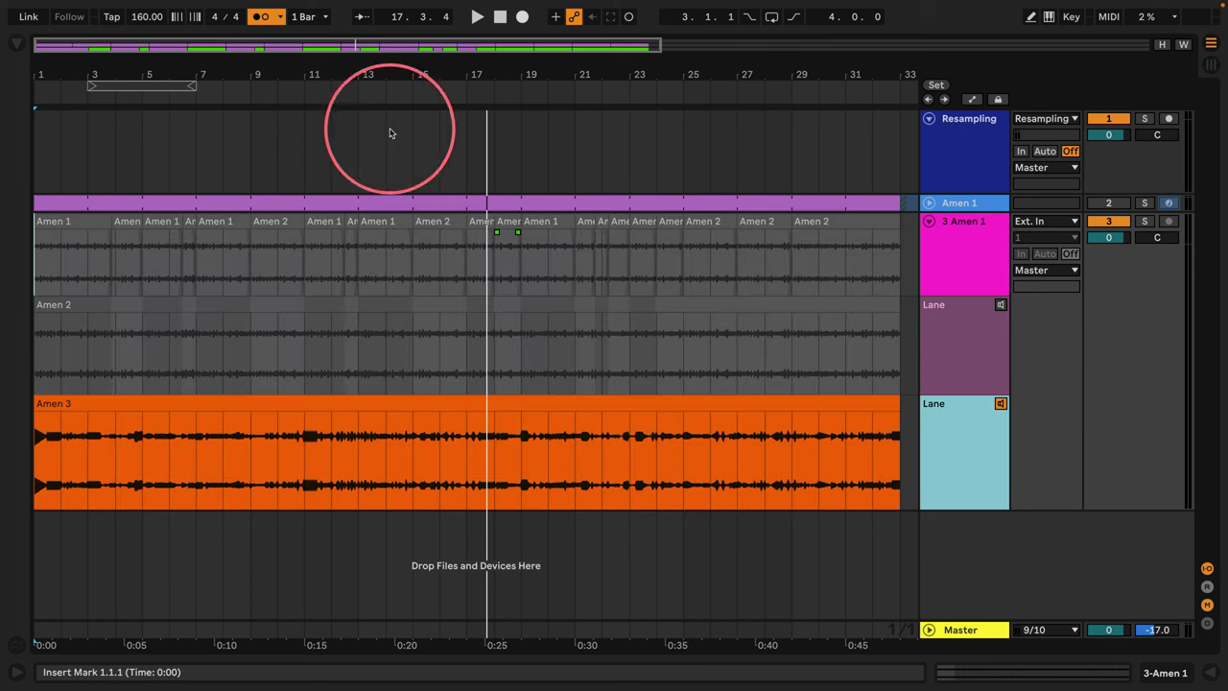
{"action": "left_click_drag", "start_coordinate": [39, 74], "coordinate": [40, 90]}
{"action": "left_click", "coordinate": [201, 506]}
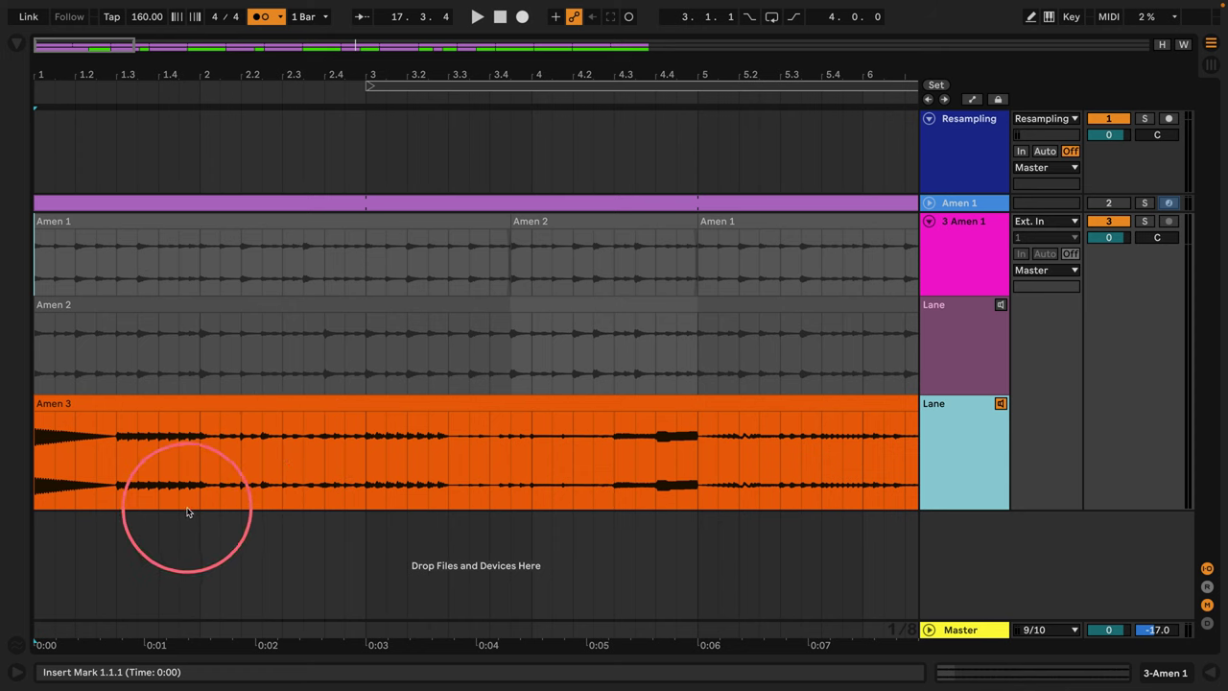
{"action": "left_click", "coordinate": [1206, 468]}
{"action": "left_click_drag", "start_coordinate": [951, 509], "coordinate": [951, 558]}
{"action": "left_click", "coordinate": [44, 468]}
{"action": "key", "text": "space"}
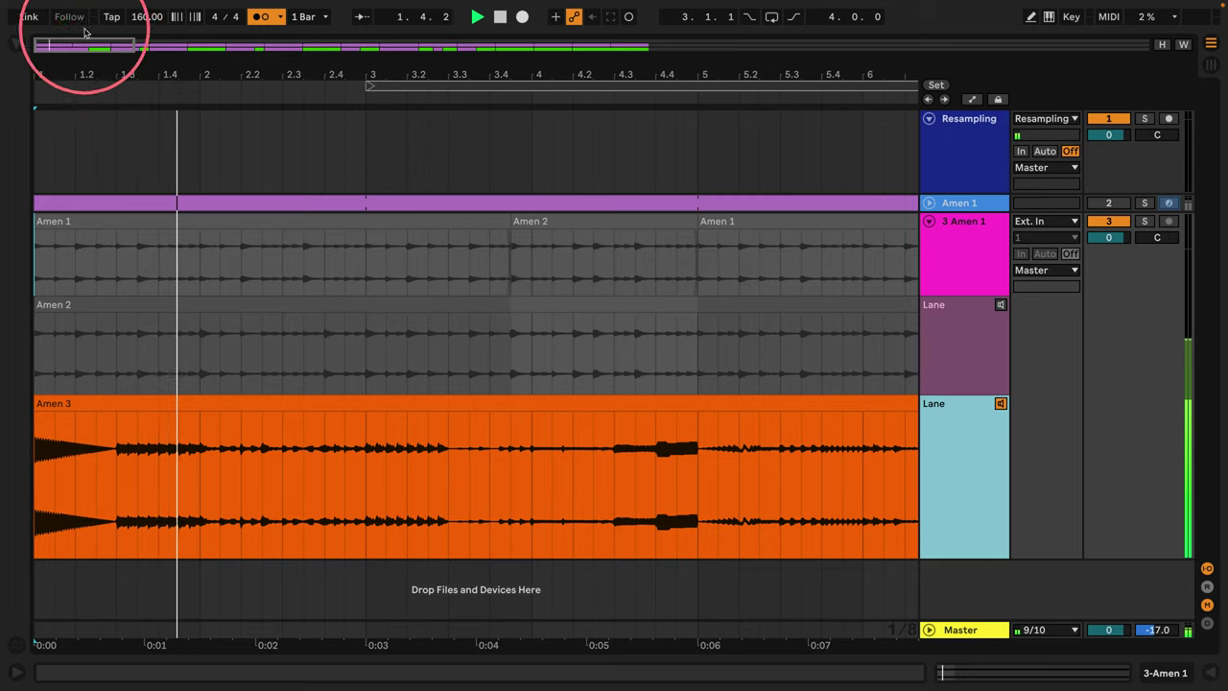
Comp one beat of Amen 3 at bar 3 into the track and play back the edit.
{"action": "left_click_drag", "start_coordinate": [54, 96], "coordinate": [144, 385]}
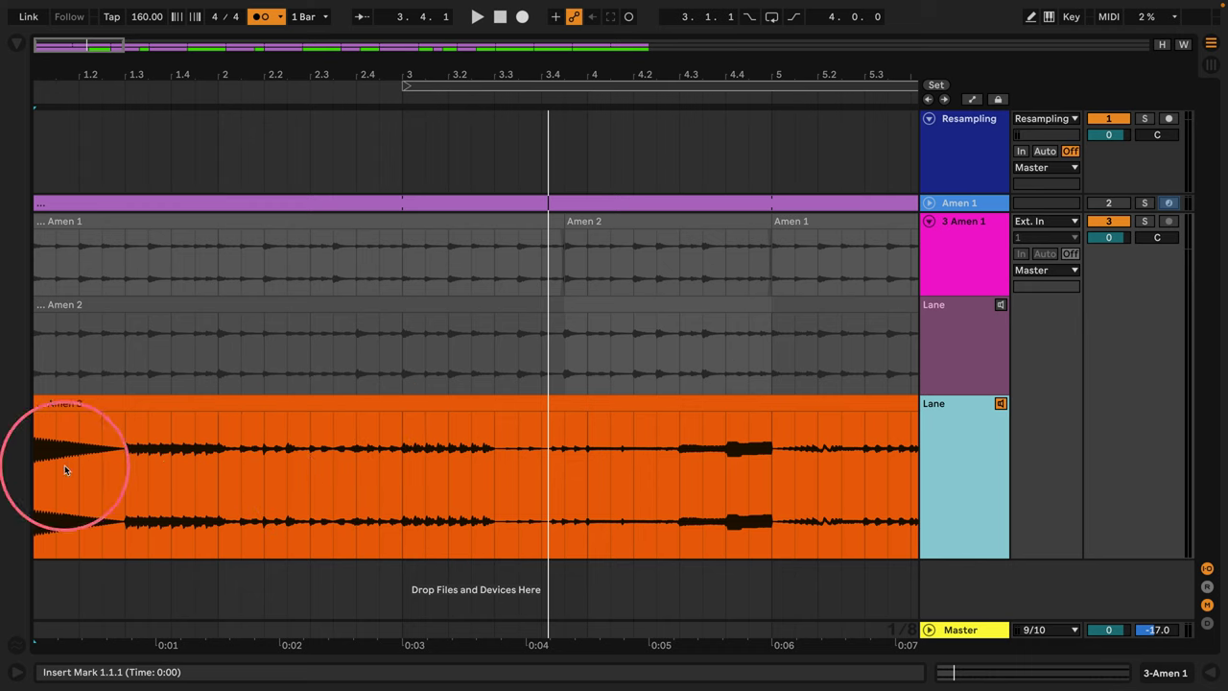
{"action": "left_click", "coordinate": [33, 474]}
{"action": "key", "text": "space"}
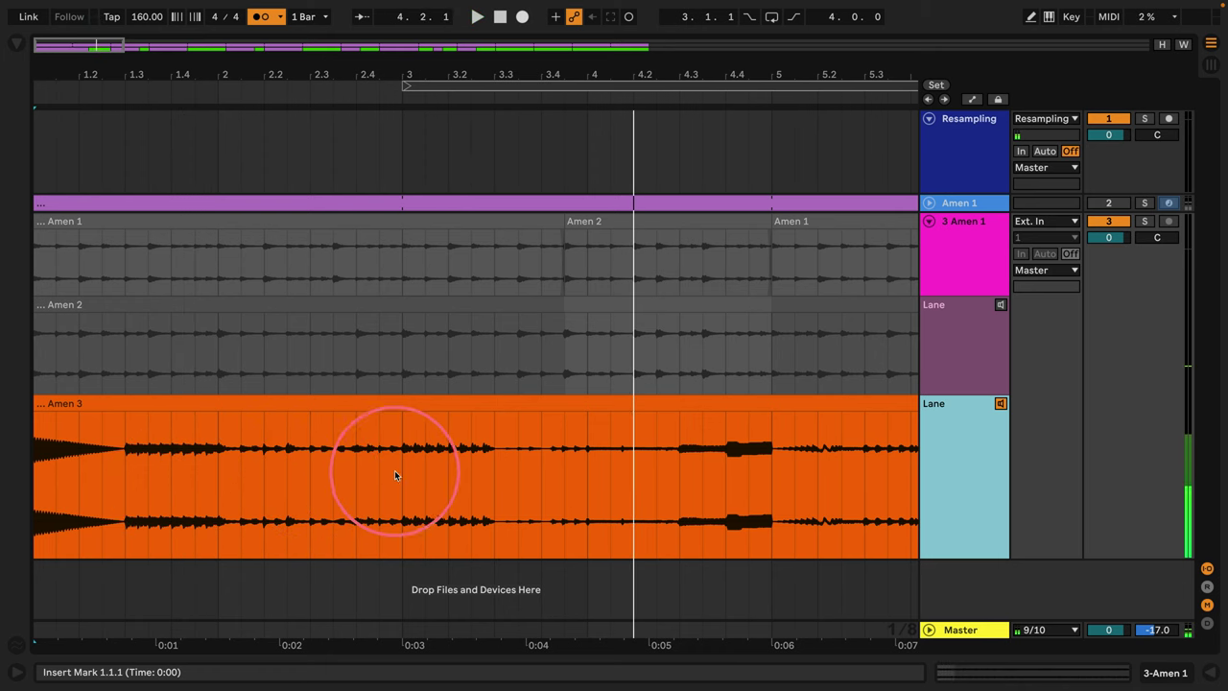
{"action": "key", "text": "space"}
{"action": "left_click_drag", "start_coordinate": [402, 476], "coordinate": [451, 477]}
{"action": "key", "text": "Return"}
{"action": "left_click", "coordinate": [287, 478]}
{"action": "key", "text": "space"}
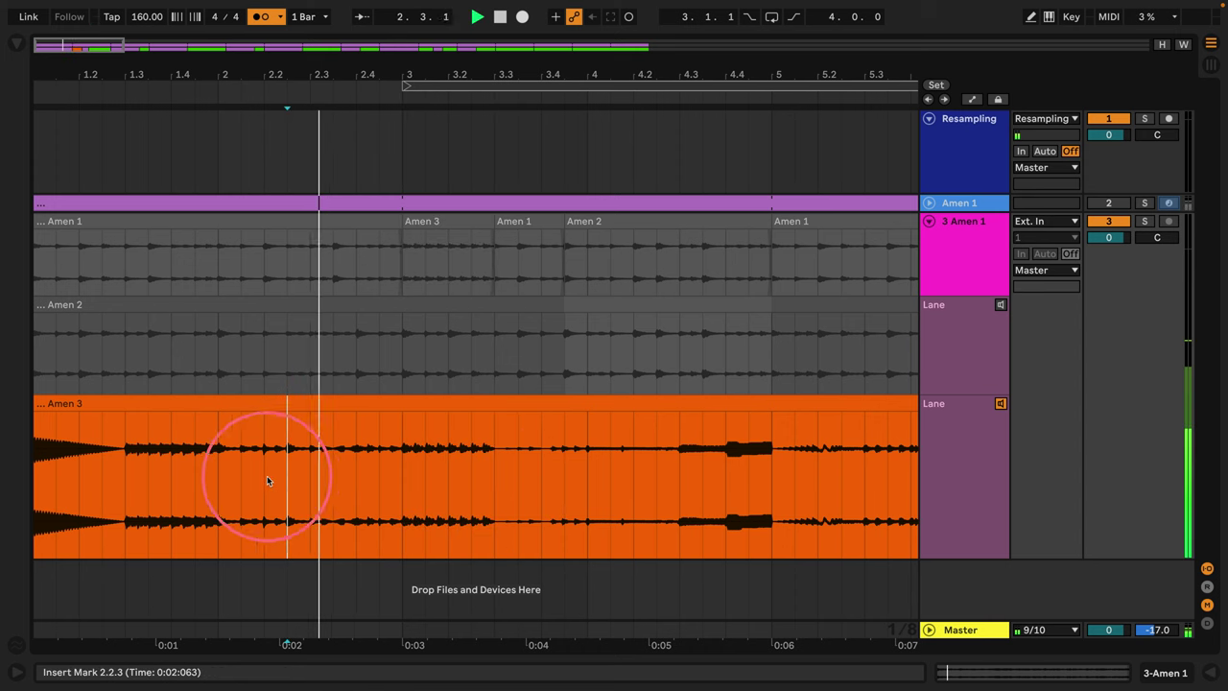
Select one beat of Amen 3 in bar 5 and restart playback from the take.
{"action": "key", "text": "minus"}
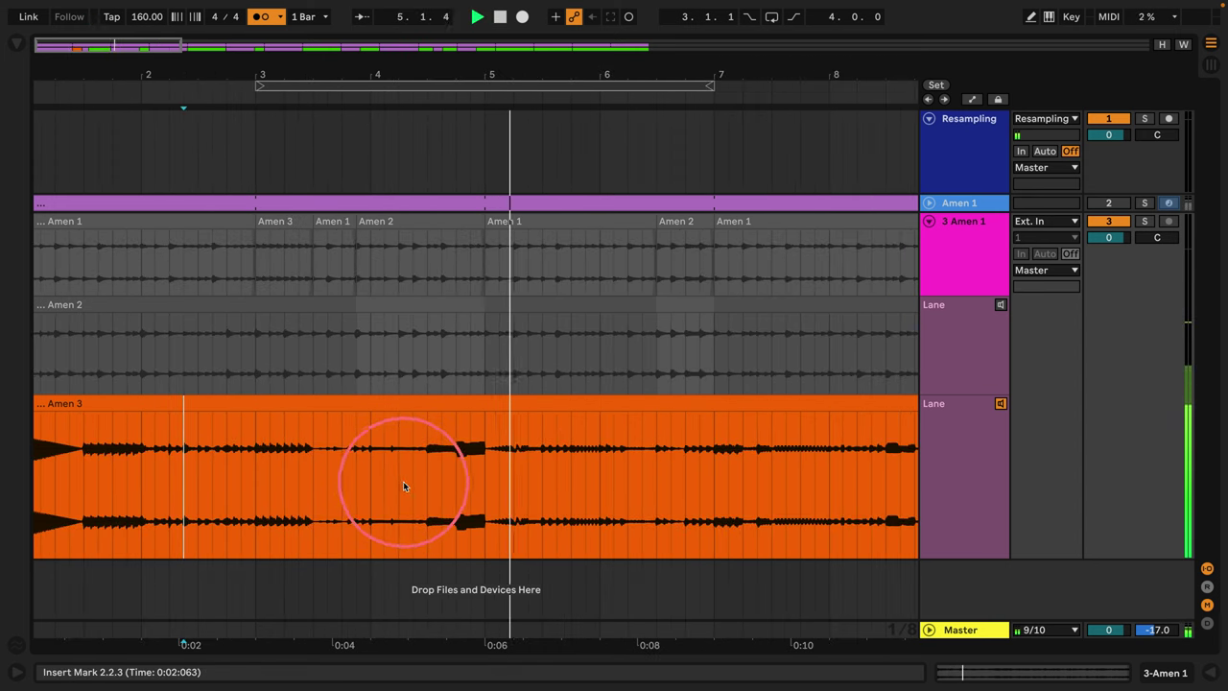
{"action": "left_click", "coordinate": [478, 489]}
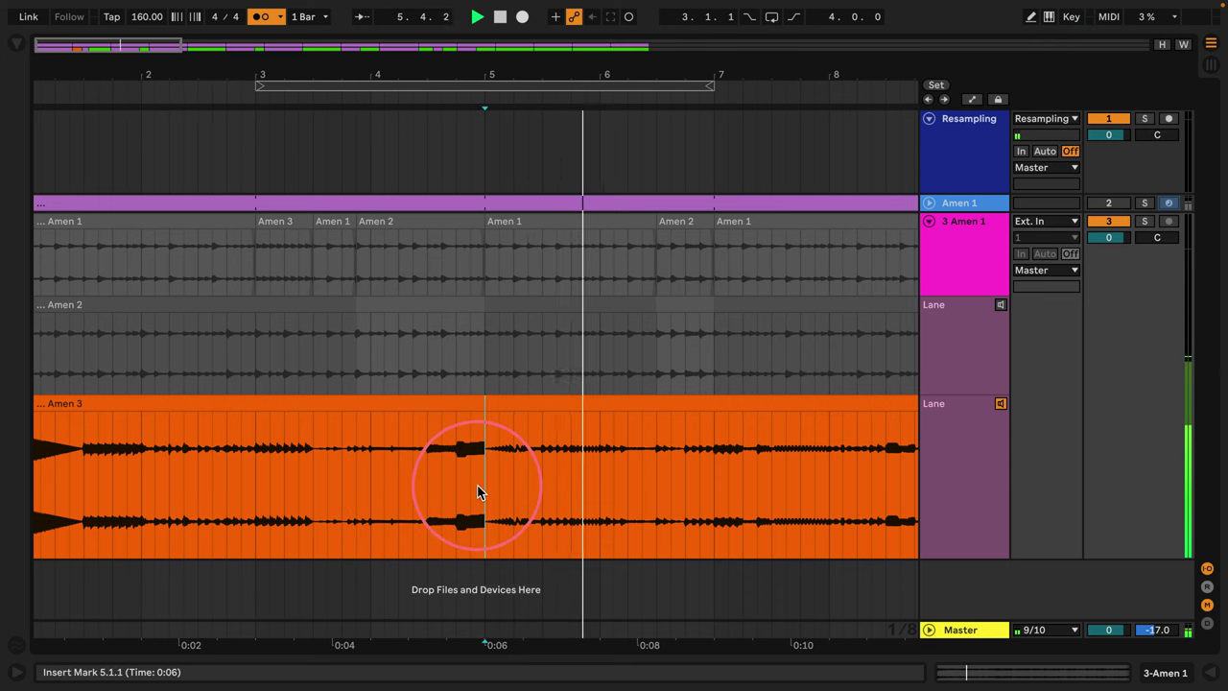
{"action": "left_click_drag", "start_coordinate": [540, 470], "coordinate": [568, 467]}
{"action": "key", "text": "space"}
{"action": "left_click", "coordinate": [474, 497]}
{"action": "key", "text": "space"}
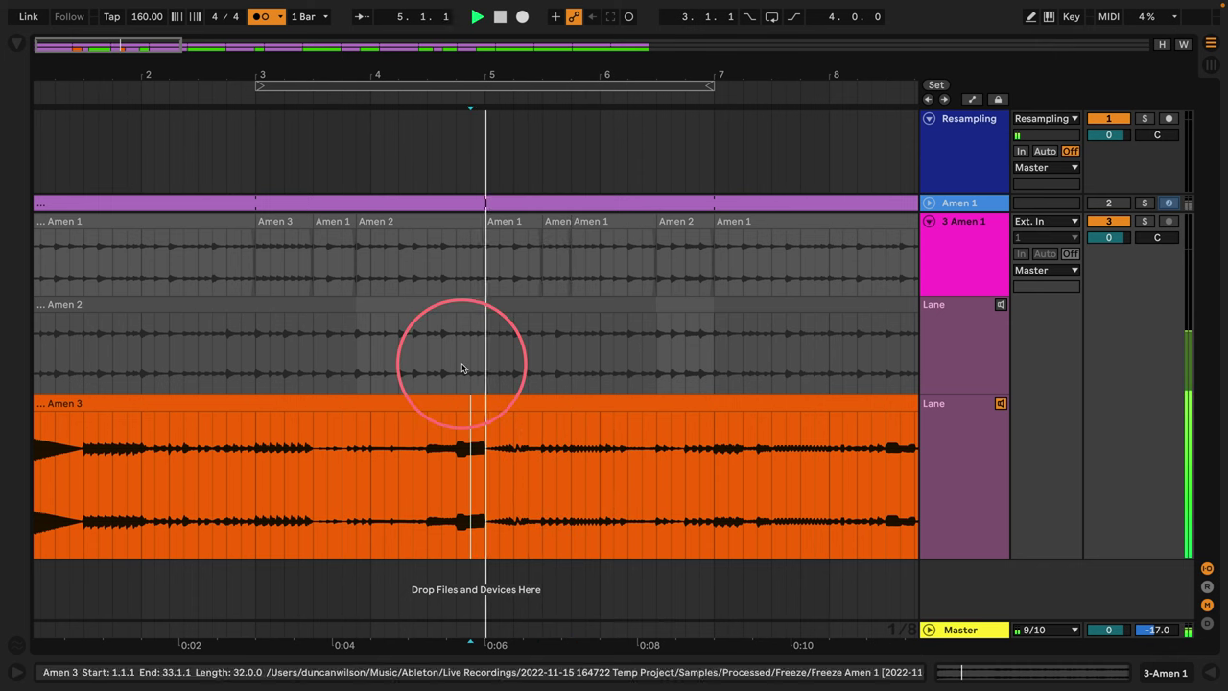
Comp a range of Amen 3 near bar 8 and play back the edit.
{"action": "left_click_drag", "start_coordinate": [523, 55], "coordinate": [245, 67]}
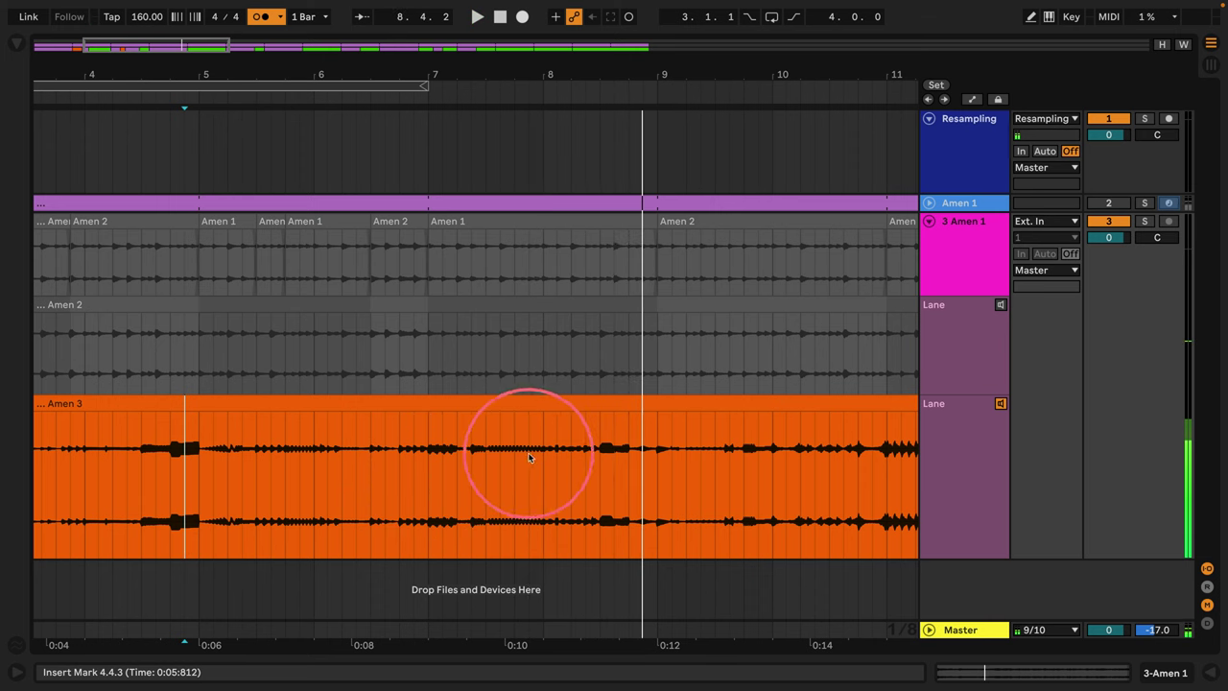
{"action": "left_click", "coordinate": [536, 480]}
{"action": "key", "text": "space"}
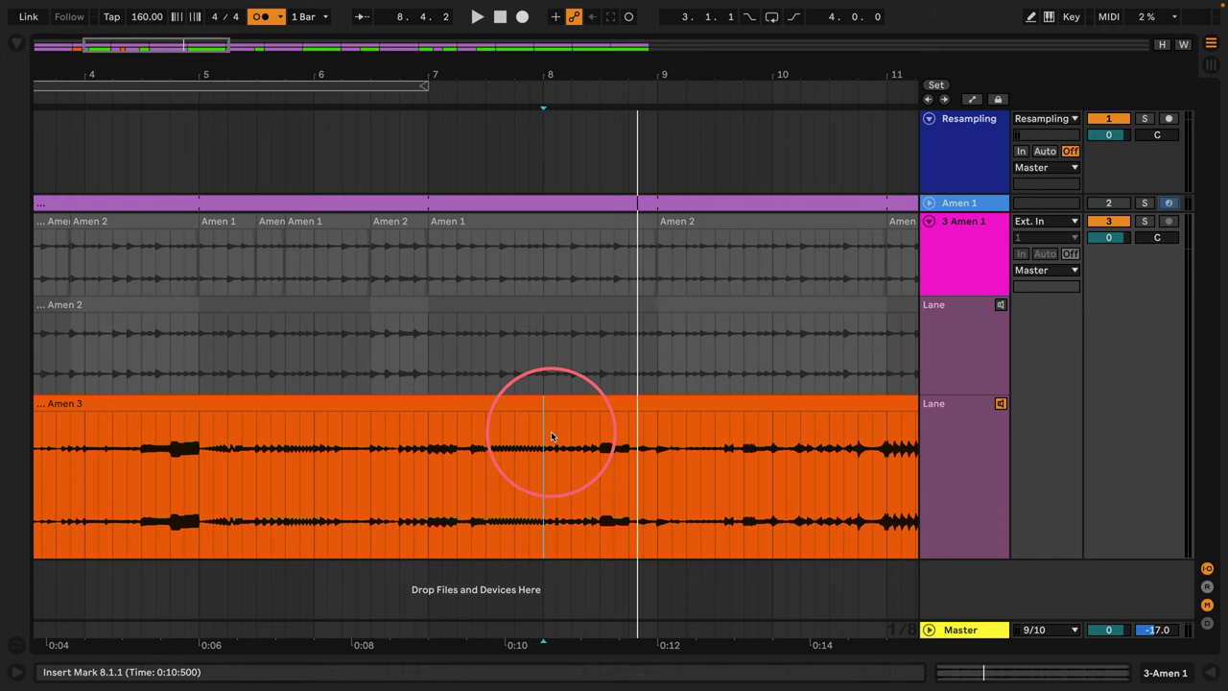
{"action": "key", "text": "space"}
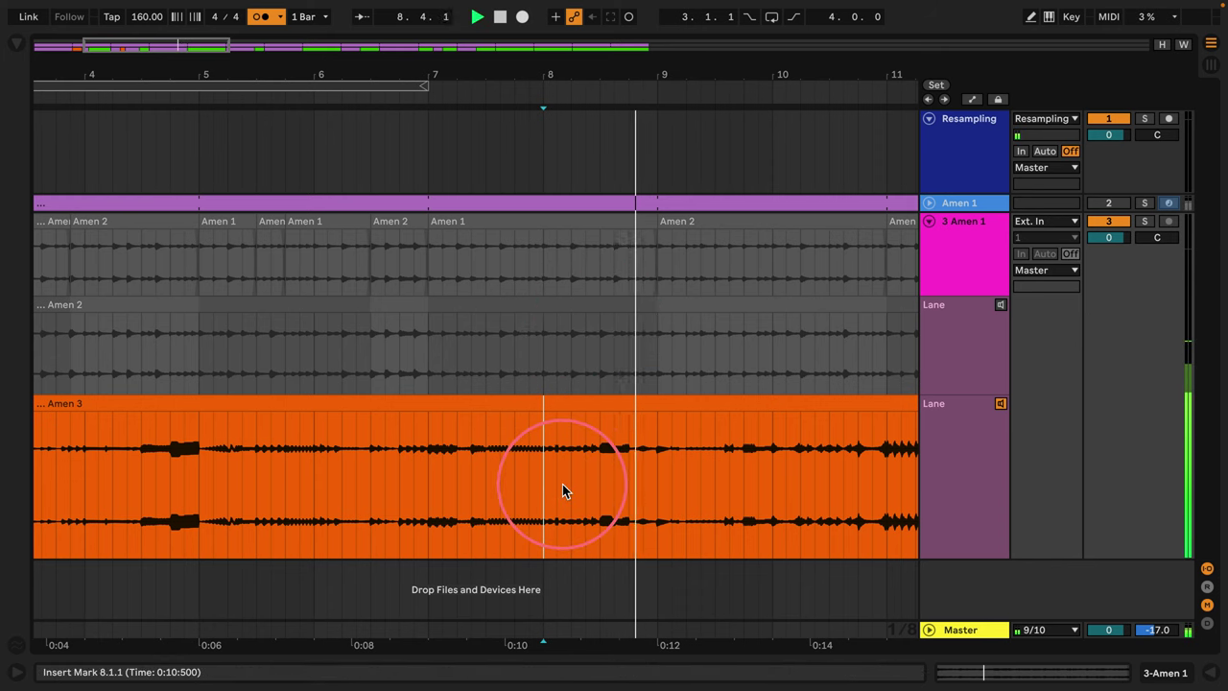
{"action": "left_click_drag", "start_coordinate": [539, 467], "coordinate": [617, 488]}
{"action": "key", "text": "Return"}
{"action": "left_click", "coordinate": [525, 477]}
{"action": "key", "text": "space"}
Show bars 7–14, select part of Amen 3 in bar 10, and audition from 10.2.3.
{"action": "left_click_drag", "start_coordinate": [562, 60], "coordinate": [196, 67]}
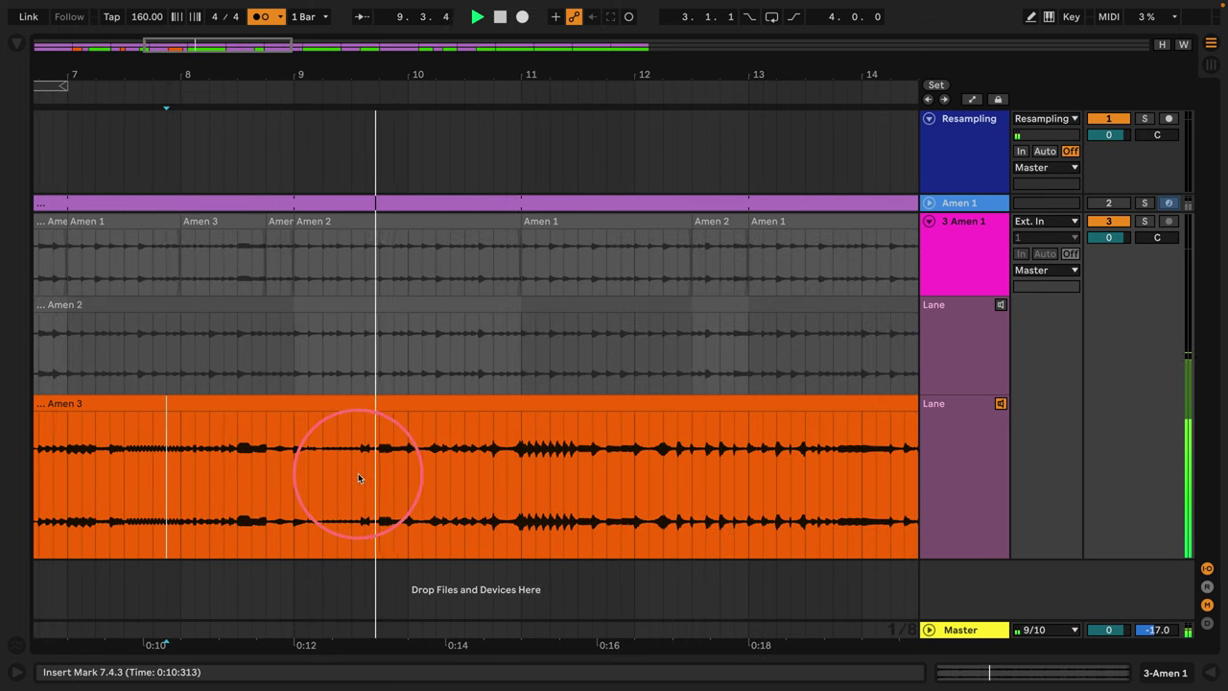
{"action": "left_click", "coordinate": [407, 472]}
{"action": "key", "text": "space"}
{"action": "left_click_drag", "start_coordinate": [406, 474], "coordinate": [578, 480]}
{"action": "left_click", "coordinate": [457, 475]}
{"action": "key", "text": "space"}
{"action": "key", "text": "space"}
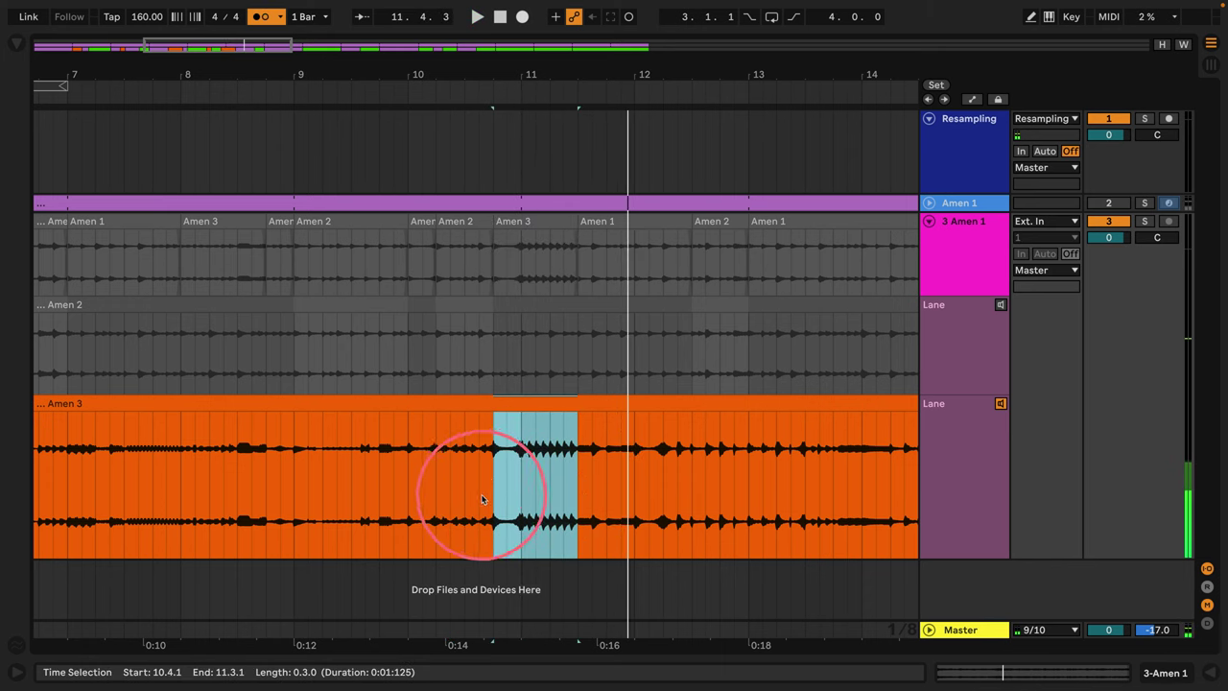
Select Amen 3 from 10.4.3 to 11.3.1 and from 12.3.3 to 13.1.3.
{"action": "left_click", "coordinate": [466, 481]}
{"action": "key", "text": "space"}
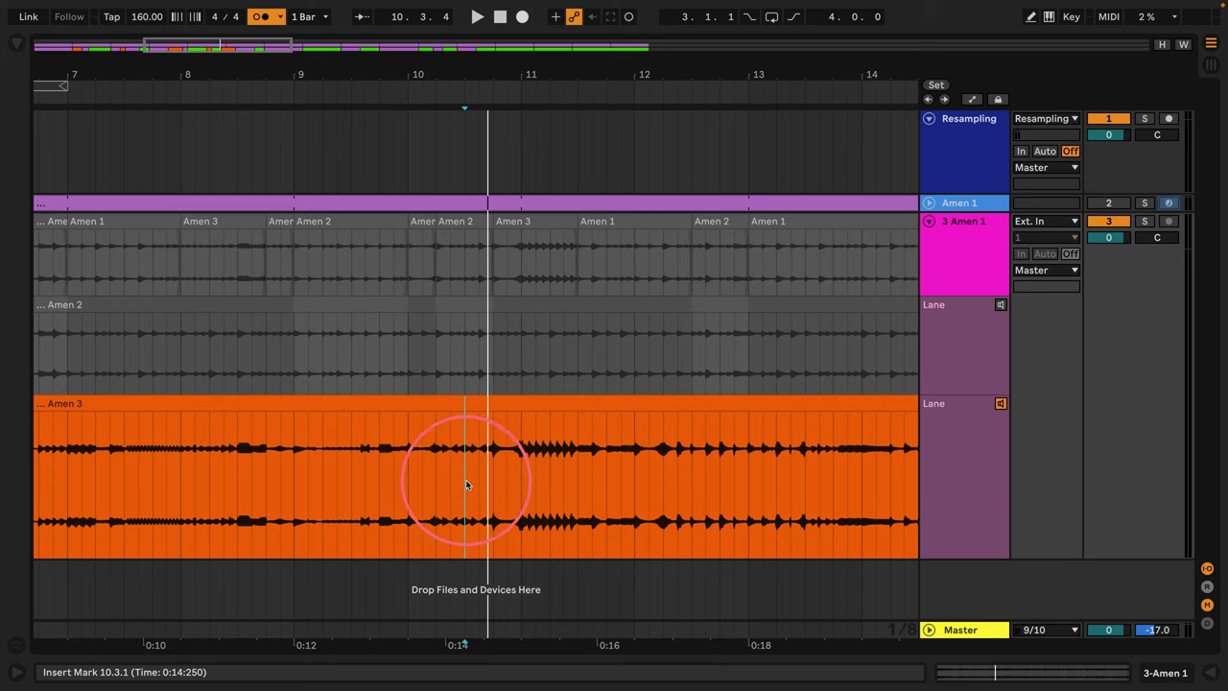
{"action": "left_click_drag", "start_coordinate": [508, 476], "coordinate": [573, 485]}
{"action": "left_click_drag", "start_coordinate": [706, 468], "coordinate": [889, 480]}
{"action": "left_click", "coordinate": [461, 485]}
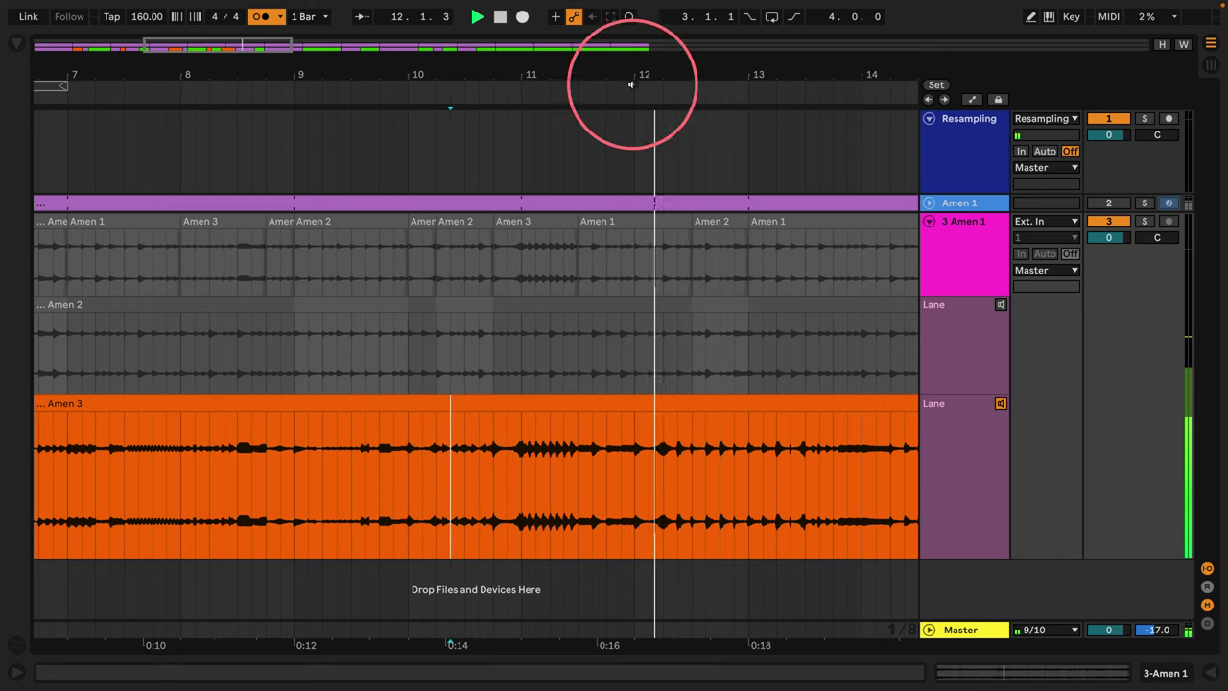
Comp Amen 3 from 11.3.1 to 12.2.3, auditioning from 11.2.1.
{"action": "scroll", "coordinate": [633, 72], "scroll_direction": "right", "scroll_amount": 3}
{"action": "key", "text": "space"}
{"action": "key", "text": "space"}
{"action": "left_click", "coordinate": [445, 490]}
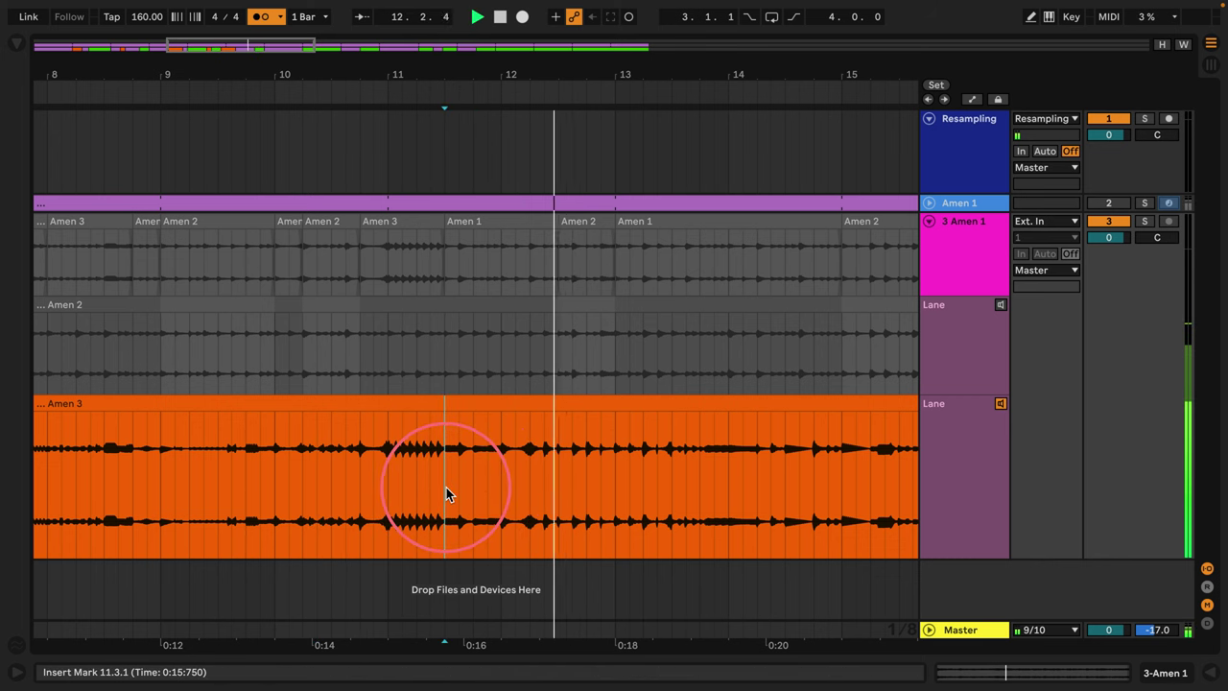
{"action": "left_click_drag", "start_coordinate": [444, 481], "coordinate": [395, 490]}
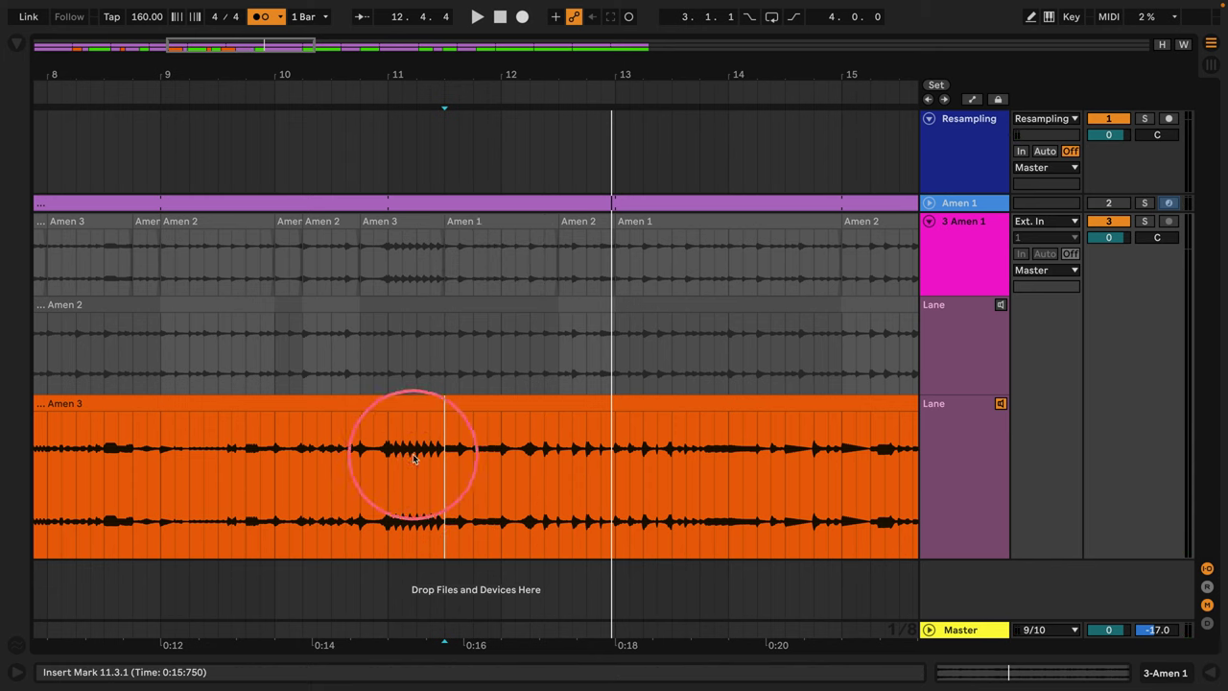
{"action": "left_click", "coordinate": [415, 461]}
{"action": "key", "text": "space"}
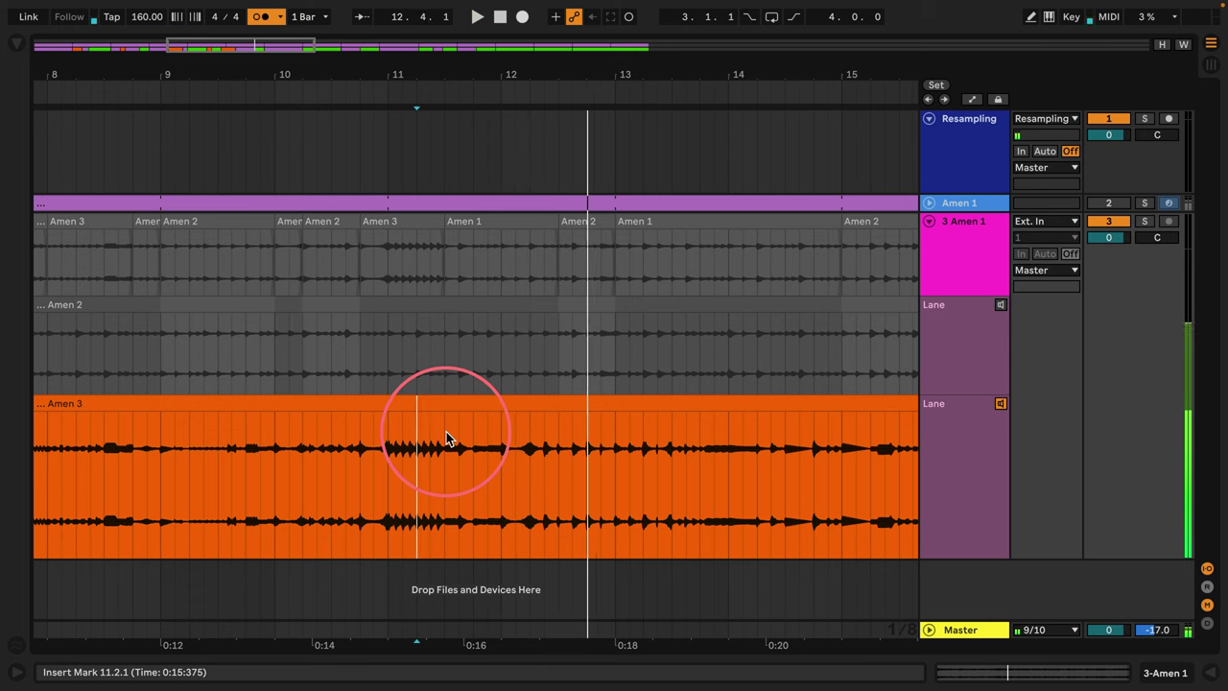
{"action": "left_click_drag", "start_coordinate": [445, 438], "coordinate": [549, 452]}
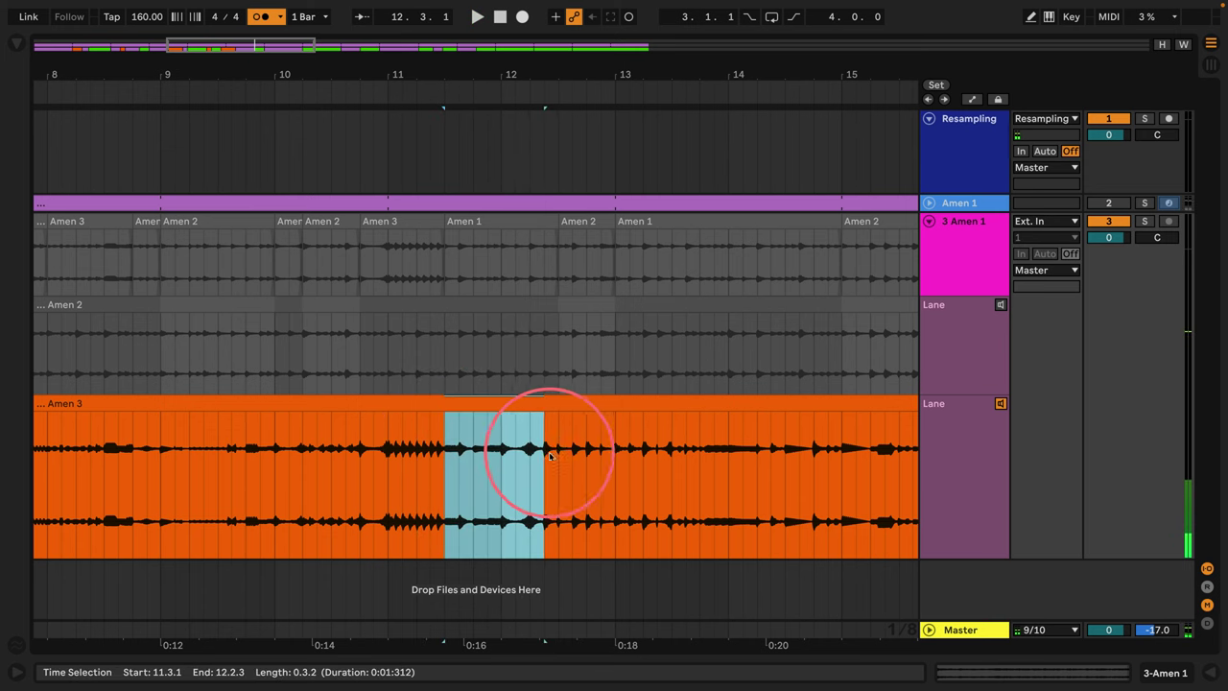
{"action": "left_click", "coordinate": [416, 471]}
{"action": "key", "text": "space"}
Comp short Amen 3 ranges at bar 13 and one beat at 14.3.1.
{"action": "scroll", "coordinate": [581, 68], "scroll_direction": "right", "scroll_amount": 5}
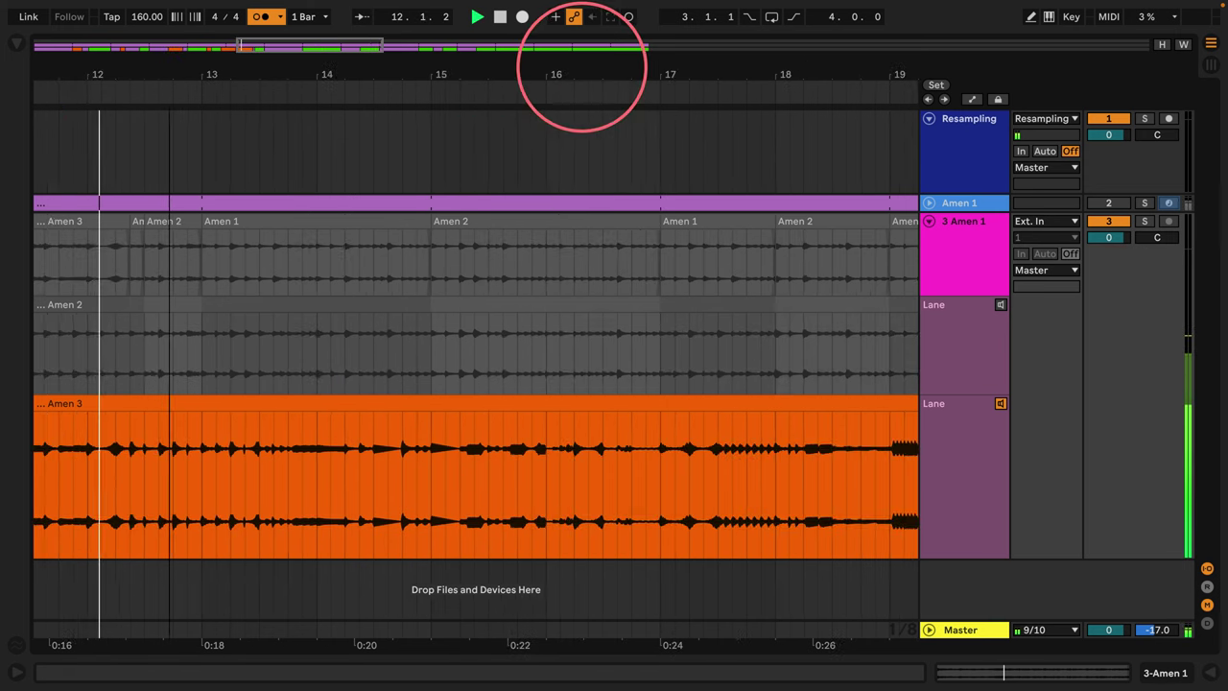
{"action": "left_click", "coordinate": [201, 444]}
{"action": "left_click_drag", "start_coordinate": [202, 443], "coordinate": [261, 441]}
{"action": "left_click", "coordinate": [302, 443]}
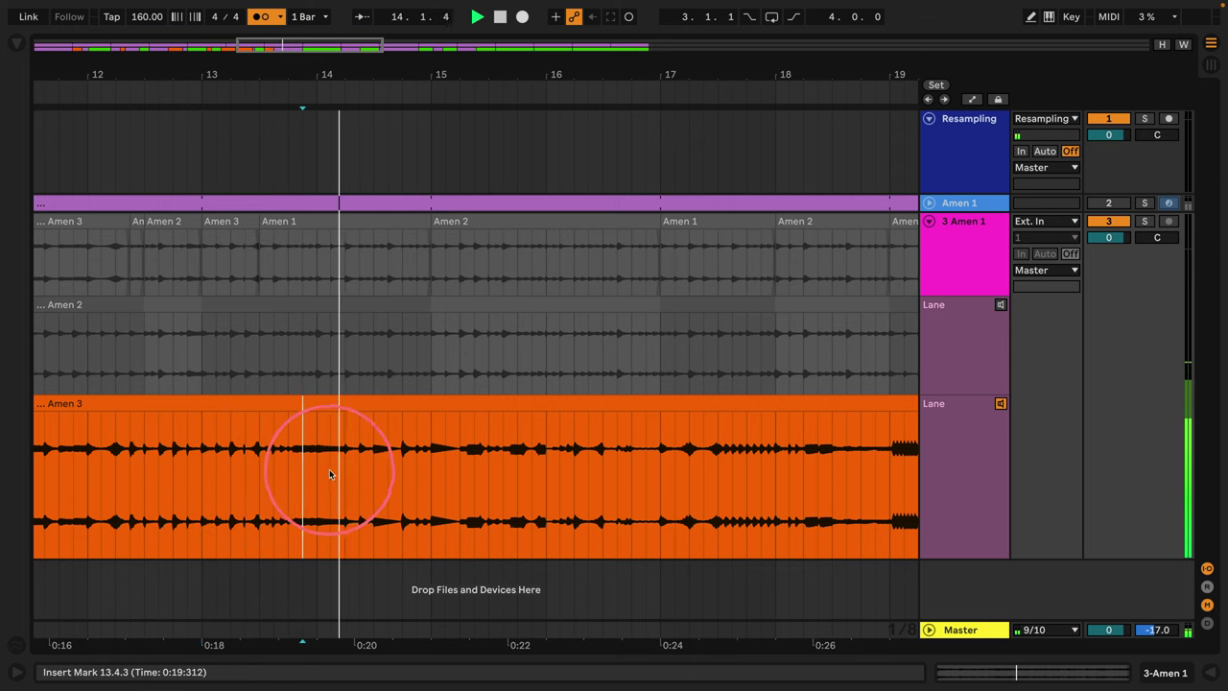
{"action": "left_click", "coordinate": [374, 449]}
{"action": "key", "text": "space"}
{"action": "left_click_drag", "start_coordinate": [374, 449], "coordinate": [411, 447]}
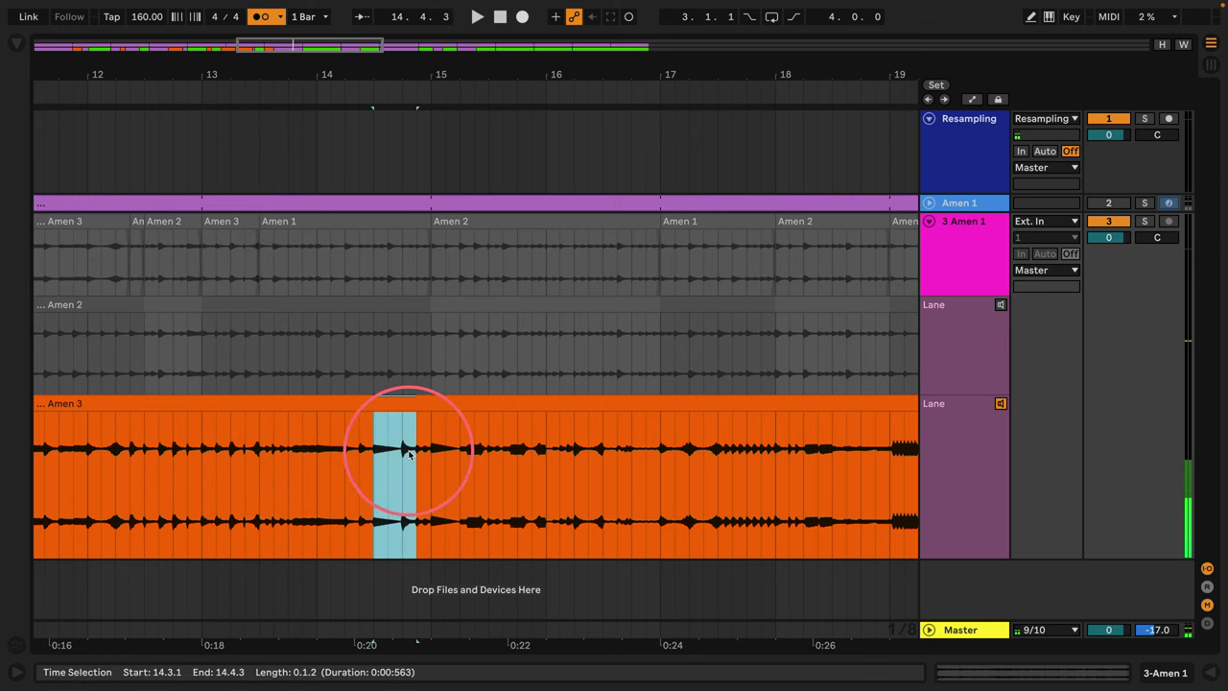
{"action": "key", "text": "space"}
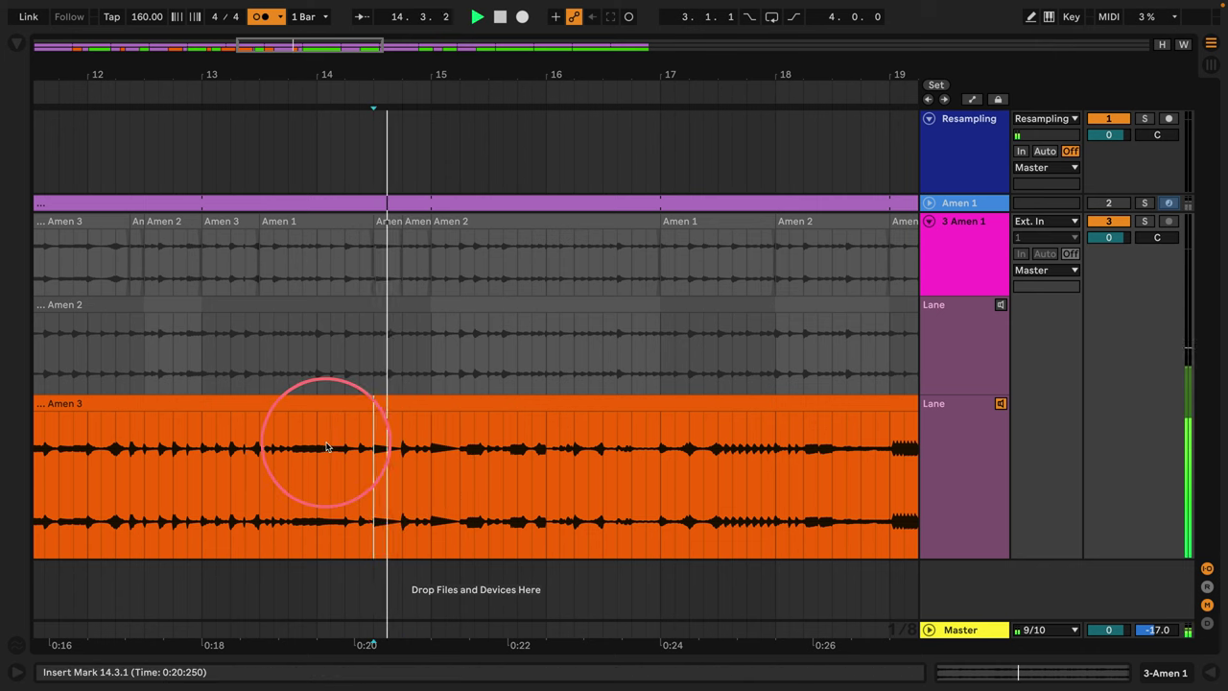
Comp Amen 3 over 15.2.1–17.1.1, clear the selection, and zoom out to bars 11–24.
{"action": "left_click", "coordinate": [459, 458]}
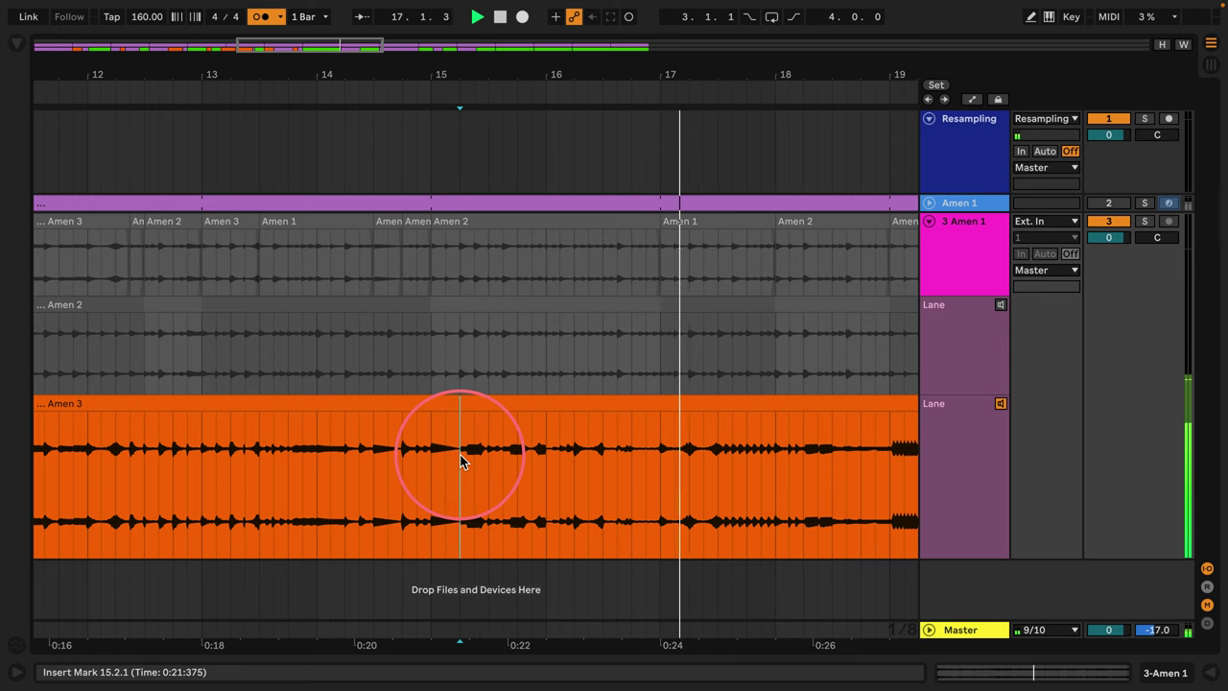
{"action": "key", "text": "space"}
{"action": "left_click_drag", "start_coordinate": [461, 458], "coordinate": [660, 470]}
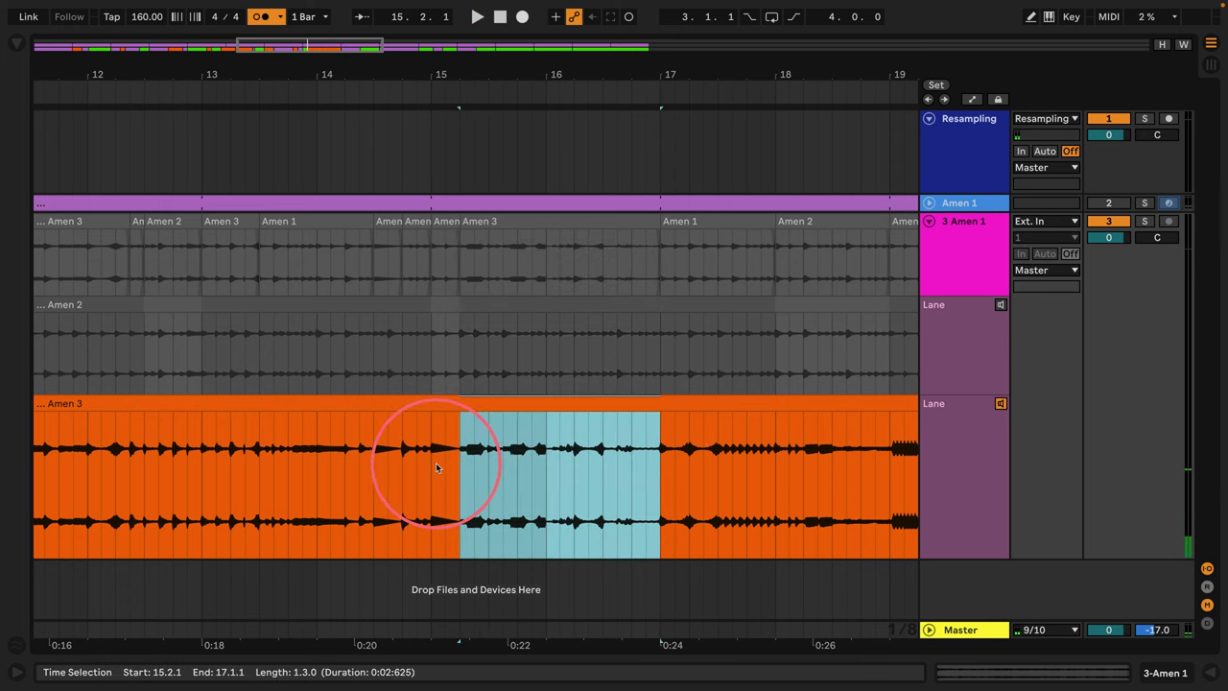
{"action": "left_click", "coordinate": [422, 369]}
{"action": "left_click_drag", "start_coordinate": [515, 71], "coordinate": [514, 67]}
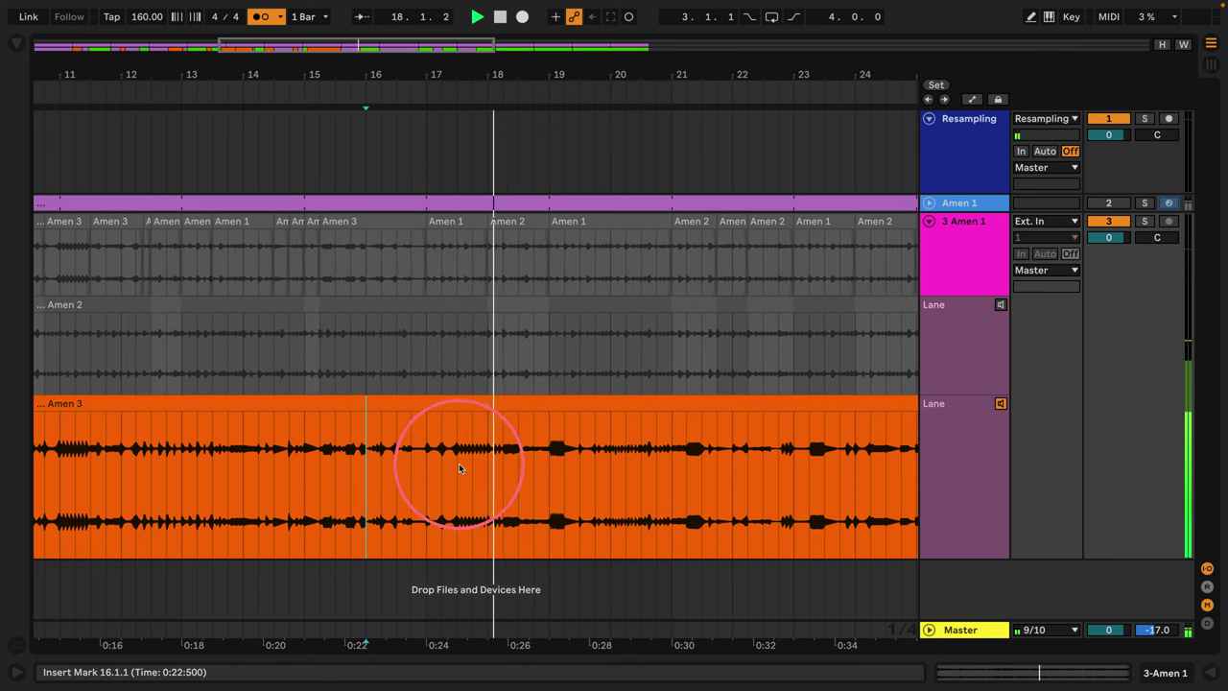
Comp the Amen 3 beats near 19.2 and at 21.2–21.3, auditioning from 18.3.
{"action": "key", "text": "space"}
{"action": "left_click_drag", "start_coordinate": [504, 464], "coordinate": [524, 443]}
{"action": "left_click", "coordinate": [518, 433]}
{"action": "key", "text": "space"}
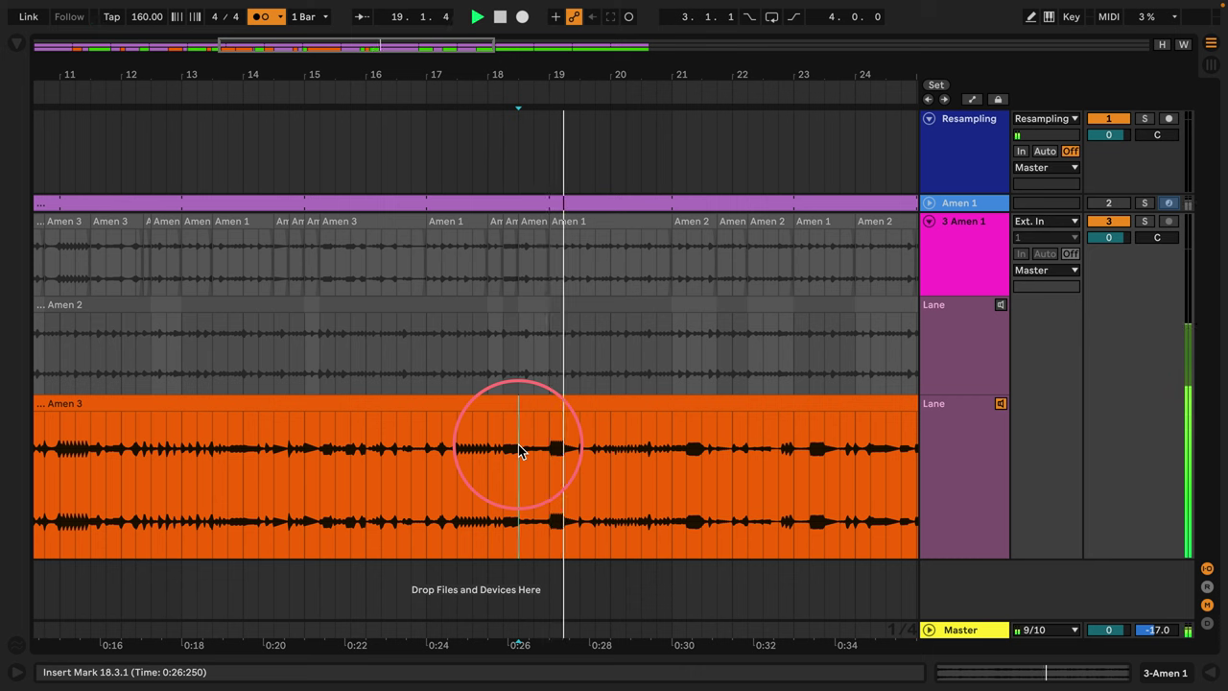
{"action": "left_click_drag", "start_coordinate": [580, 434], "coordinate": [593, 444]}
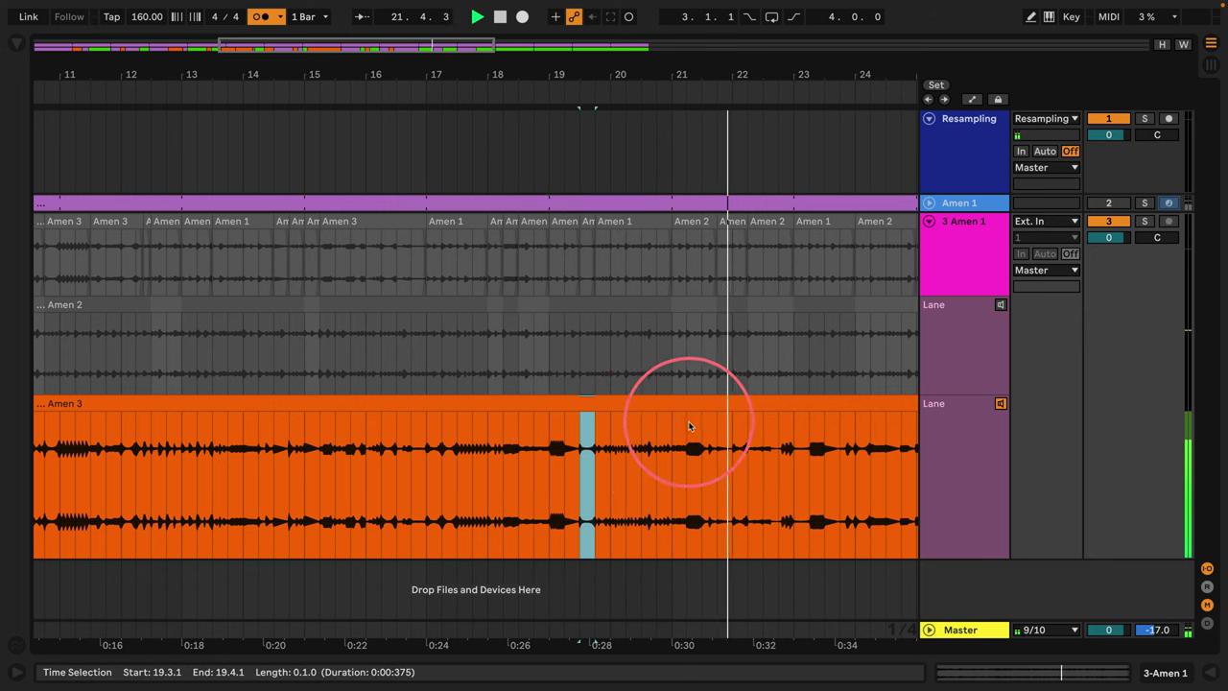
{"action": "left_click_drag", "start_coordinate": [685, 424], "coordinate": [700, 426]}
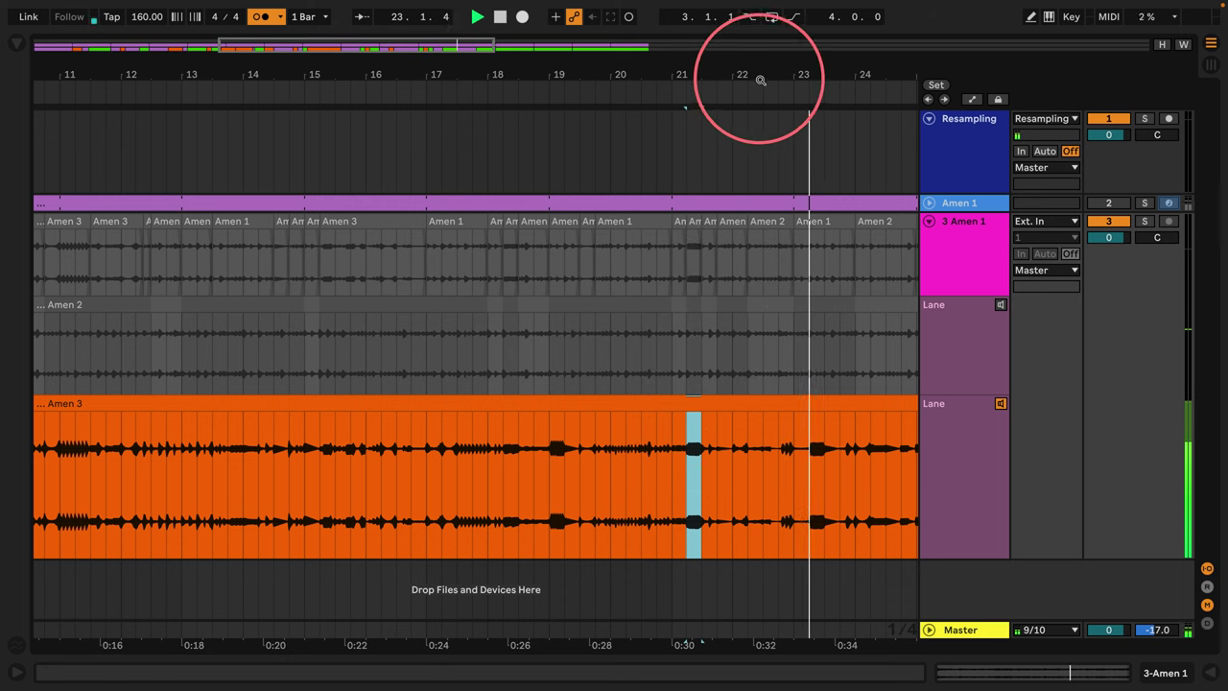
{"action": "left_click_drag", "start_coordinate": [759, 77], "coordinate": [699, 81]}
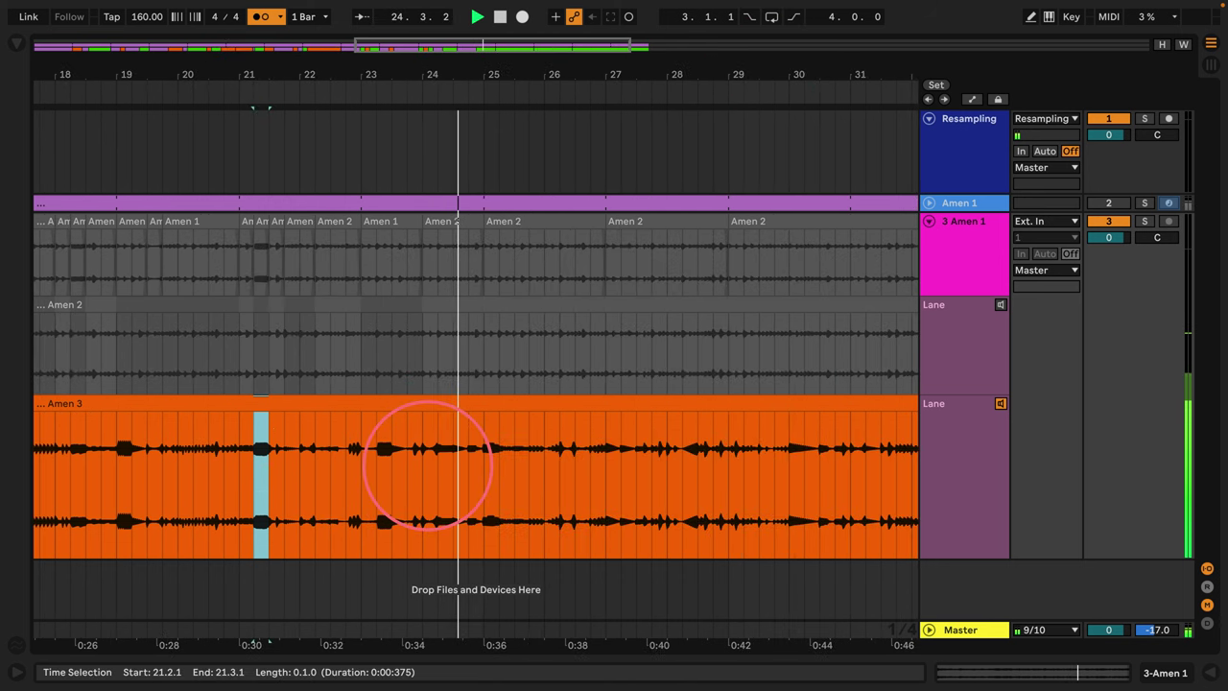
Comp the Amen 3 beat 26.1–26.2, auditioning from bar 24 and 25.4.
{"action": "key", "text": "space"}
{"action": "left_click", "coordinate": [441, 433]}
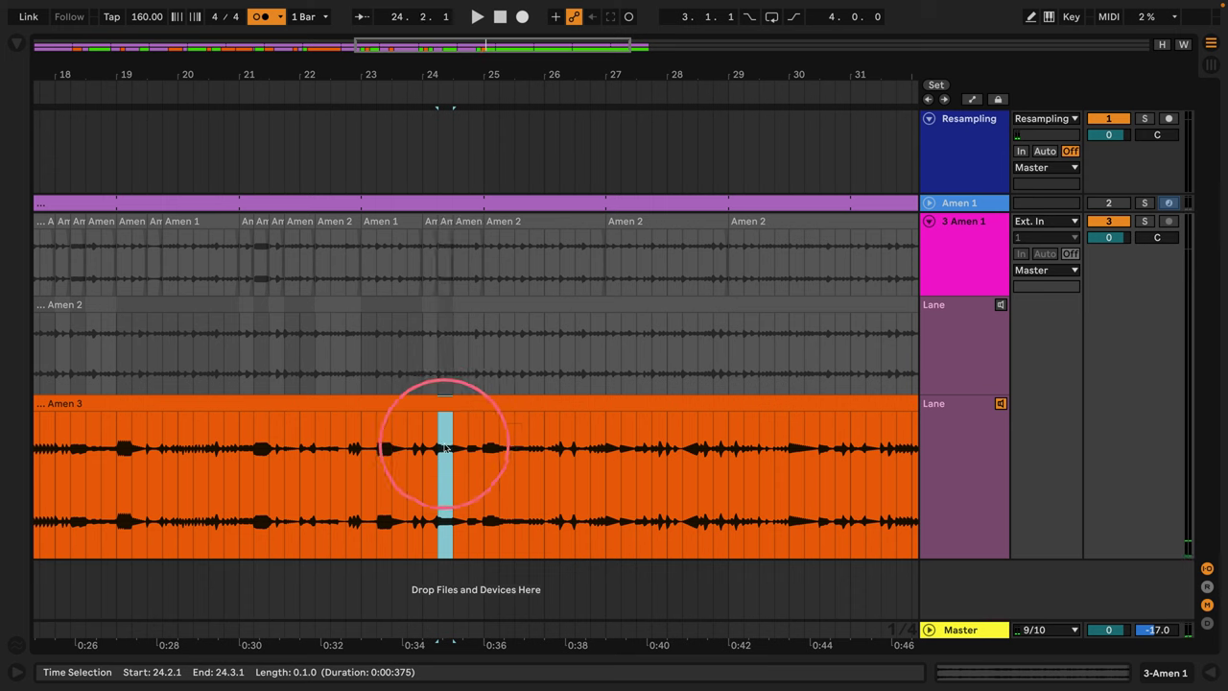
{"action": "left_click", "coordinate": [421, 447]}
{"action": "key", "text": "space"}
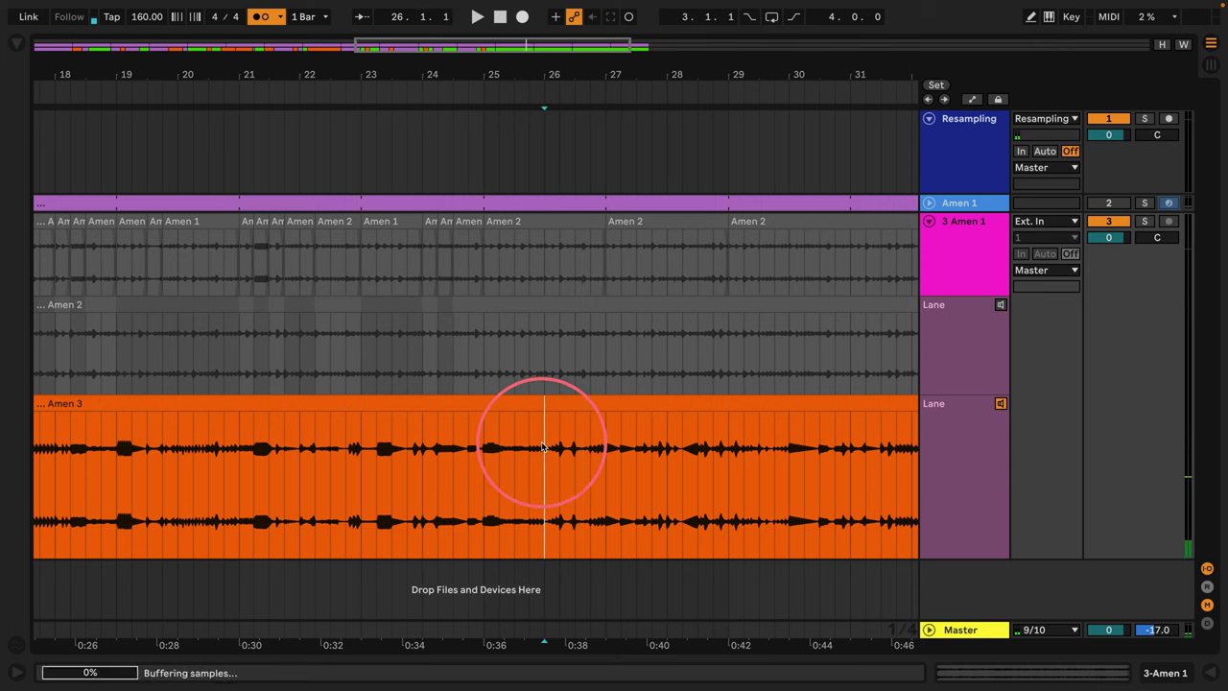
{"action": "left_click_drag", "start_coordinate": [544, 447], "coordinate": [560, 445]}
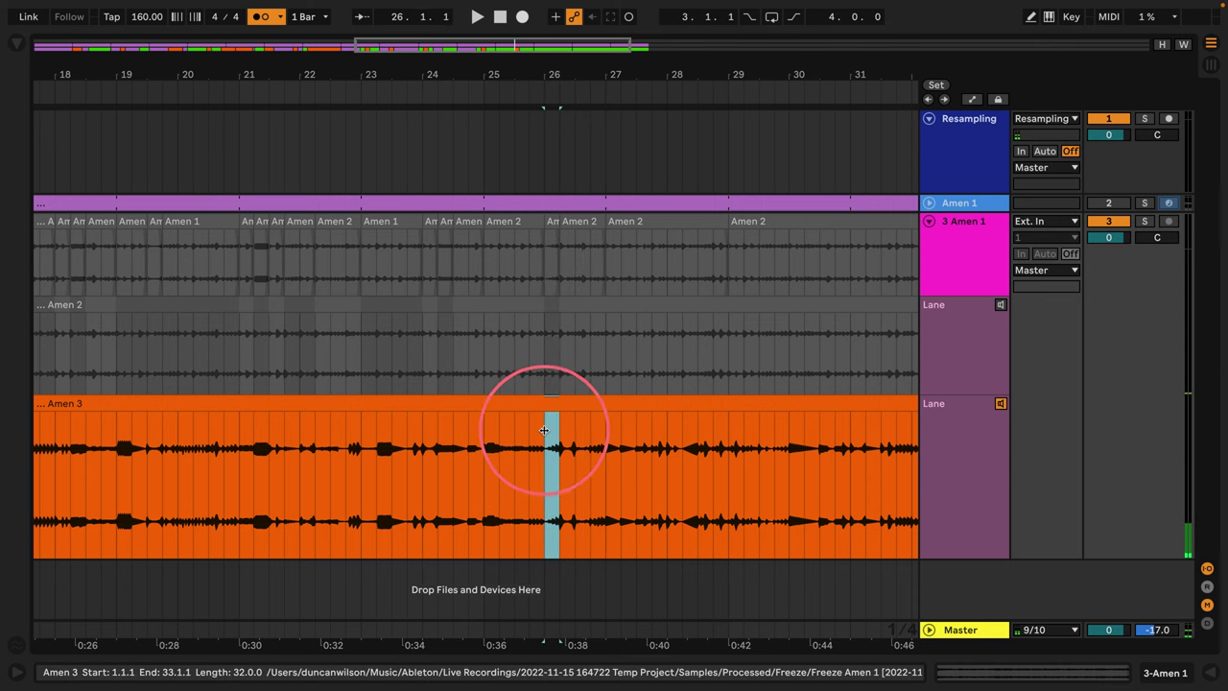
{"action": "left_click", "coordinate": [524, 430]}
{"action": "key", "text": "space"}
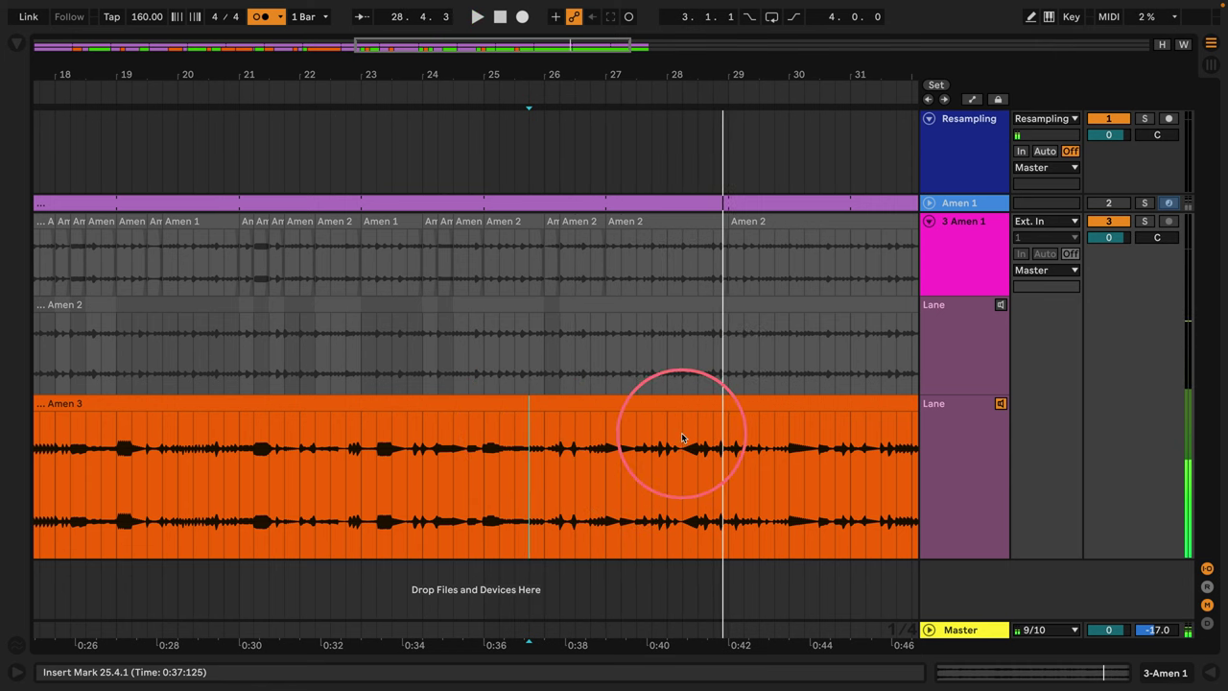
Comp the final Amen 3 beat 32.4–33.1, auditioning from 27.4.
{"action": "left_click", "coordinate": [682, 438]}
{"action": "left_click", "coordinate": [647, 431]}
{"action": "key", "text": "space"}
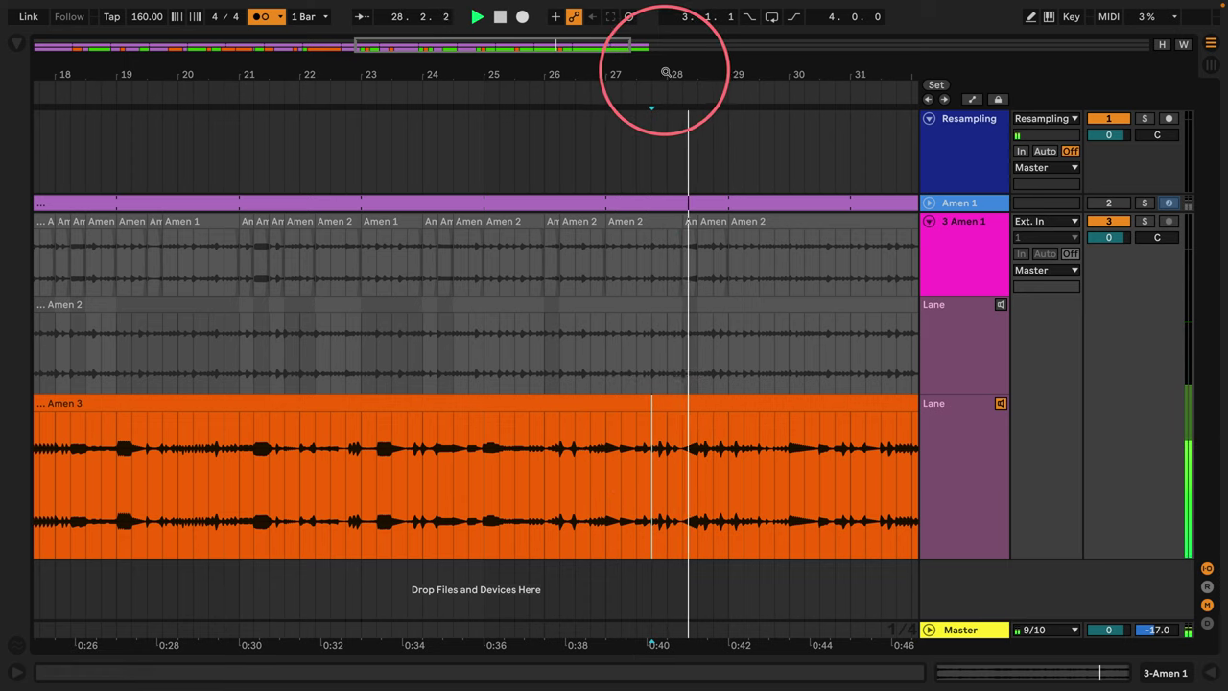
{"action": "left_click_drag", "start_coordinate": [666, 73], "coordinate": [358, 74]}
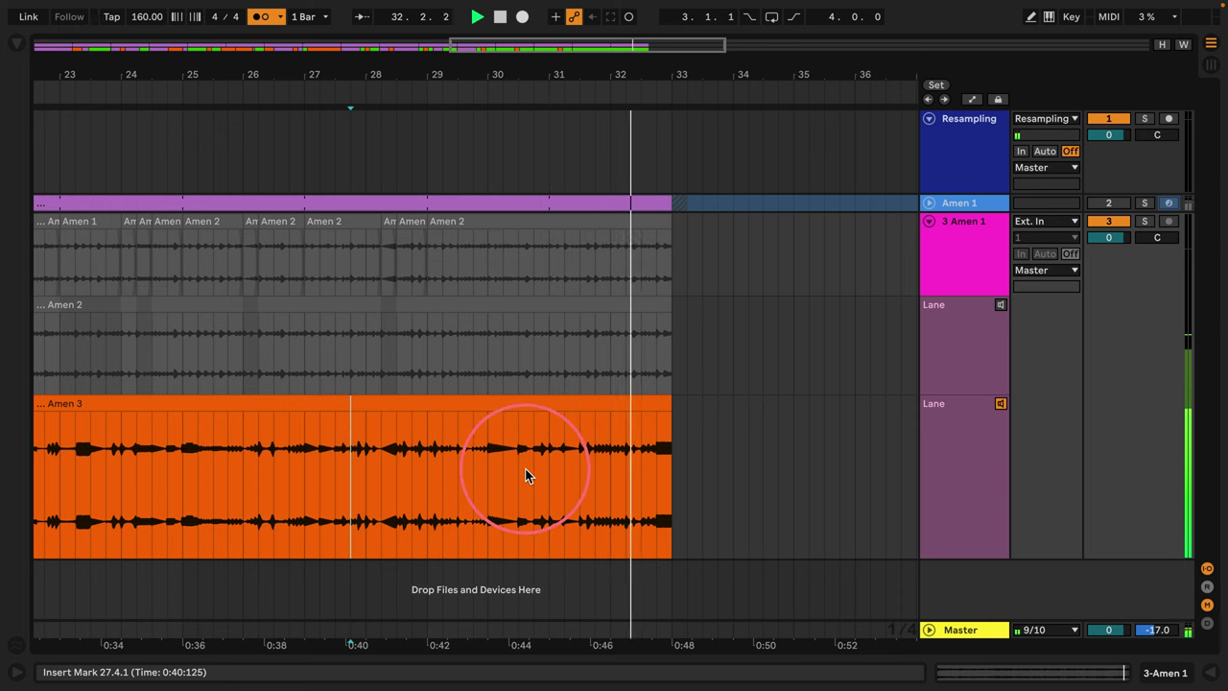
{"action": "key", "text": "space"}
{"action": "left_click_drag", "start_coordinate": [658, 425], "coordinate": [670, 425]}
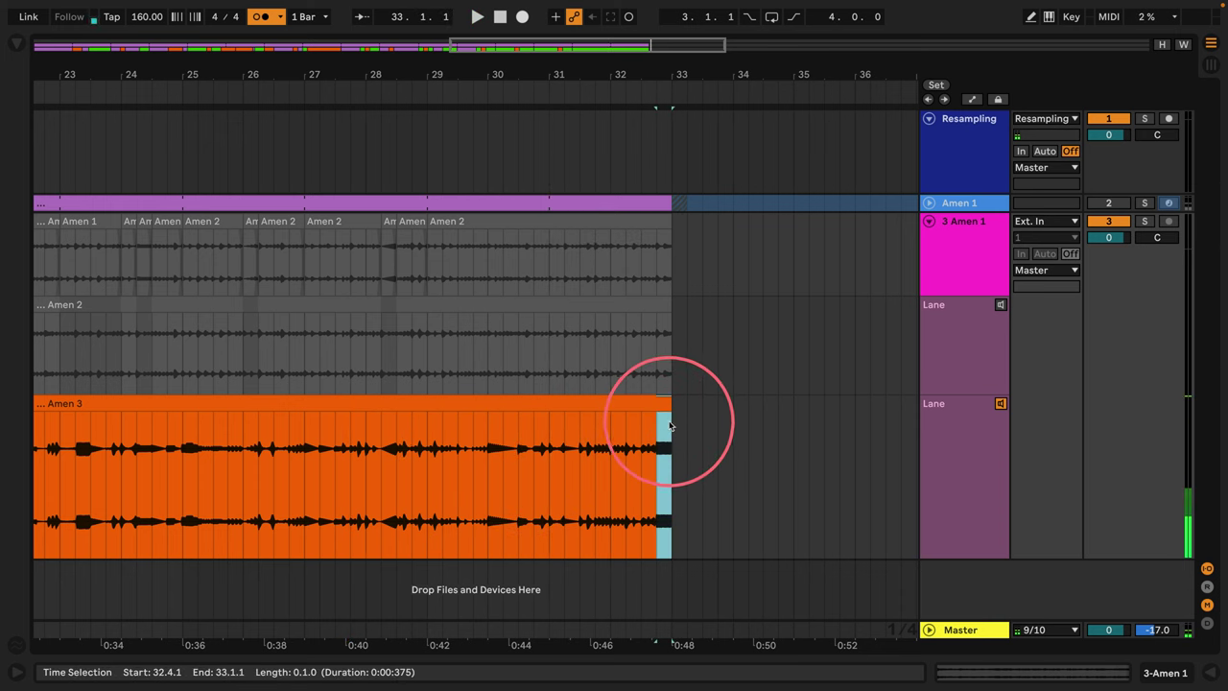
Comp Amen 3 over 29.3–30.3, stop auditioning the take, and zoom out fully.
{"action": "left_click", "coordinate": [397, 465]}
{"action": "key", "text": "space"}
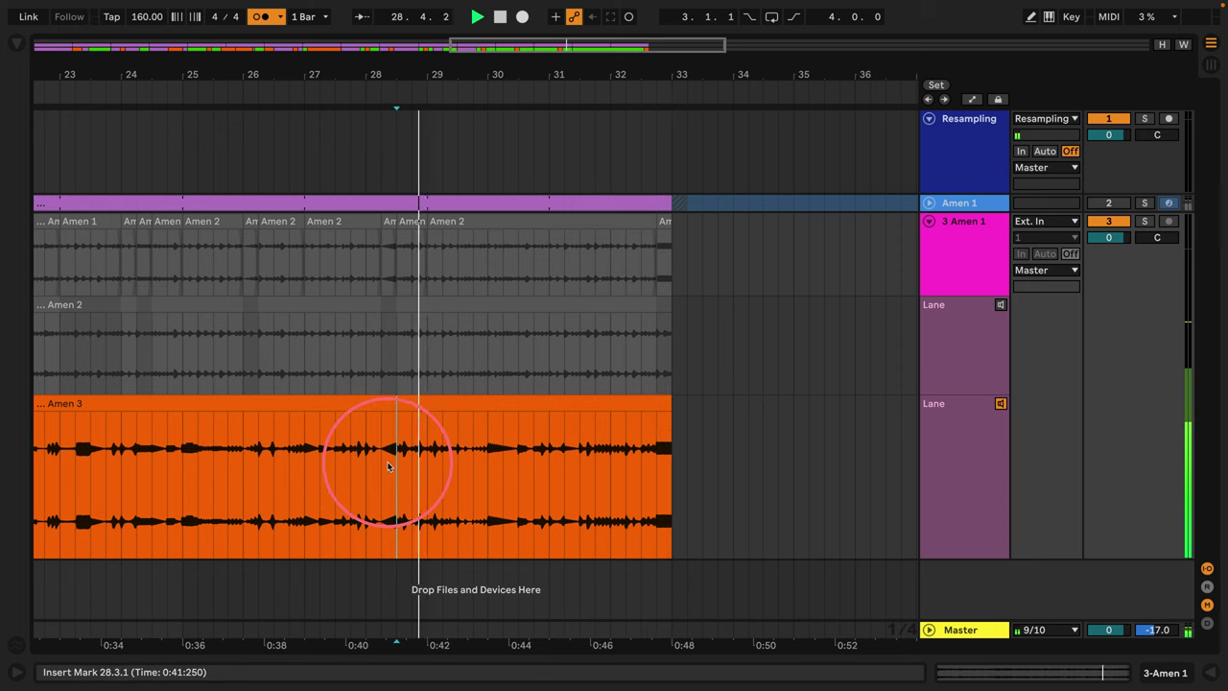
{"action": "key", "text": "space"}
{"action": "key", "text": "space"}
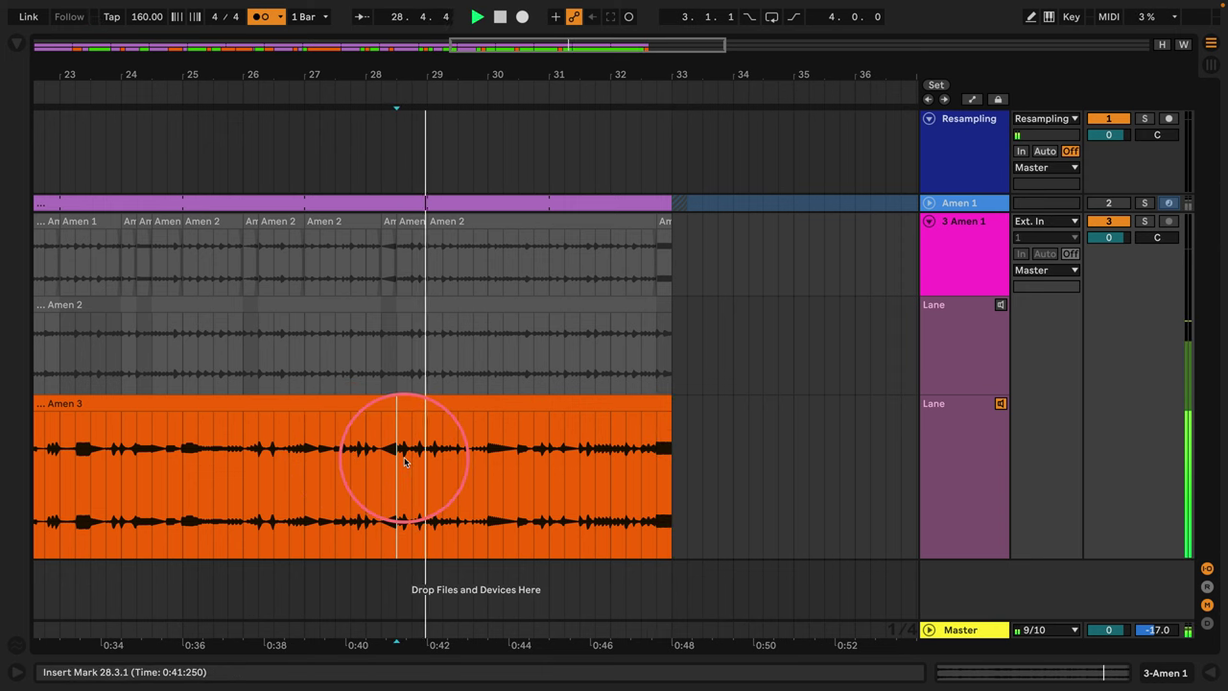
{"action": "key", "text": "space"}
{"action": "key", "text": "space"}
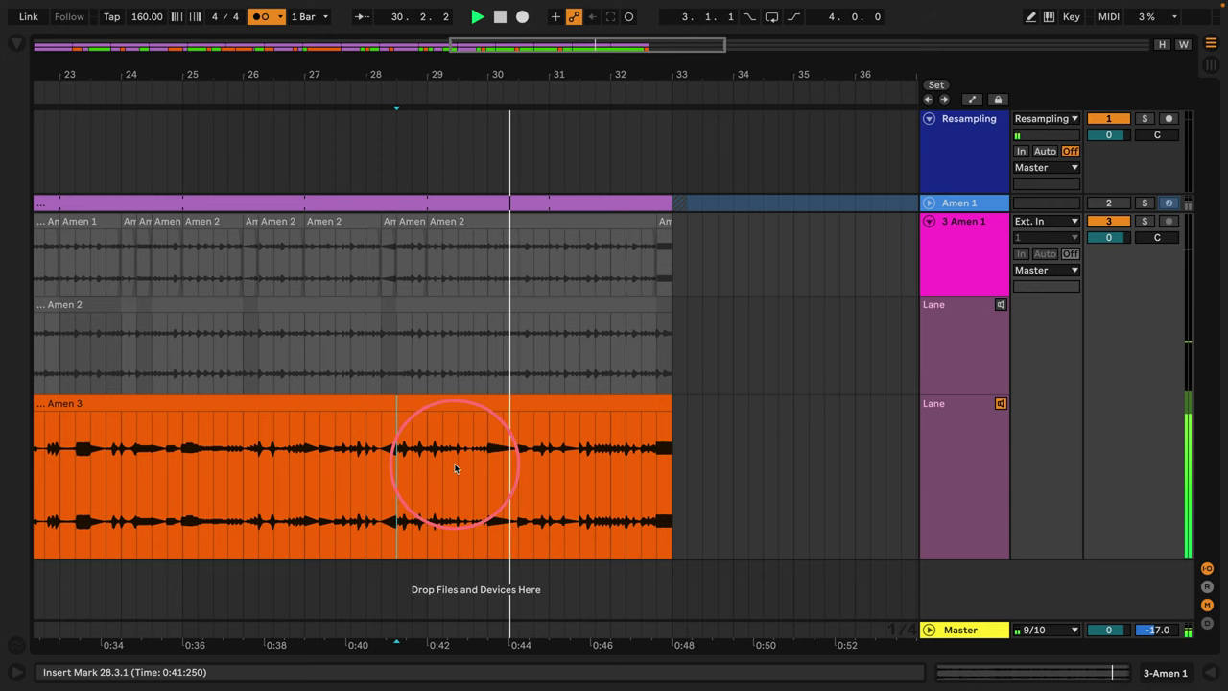
{"action": "key", "text": "space"}
{"action": "left_click_drag", "start_coordinate": [457, 465], "coordinate": [518, 466]}
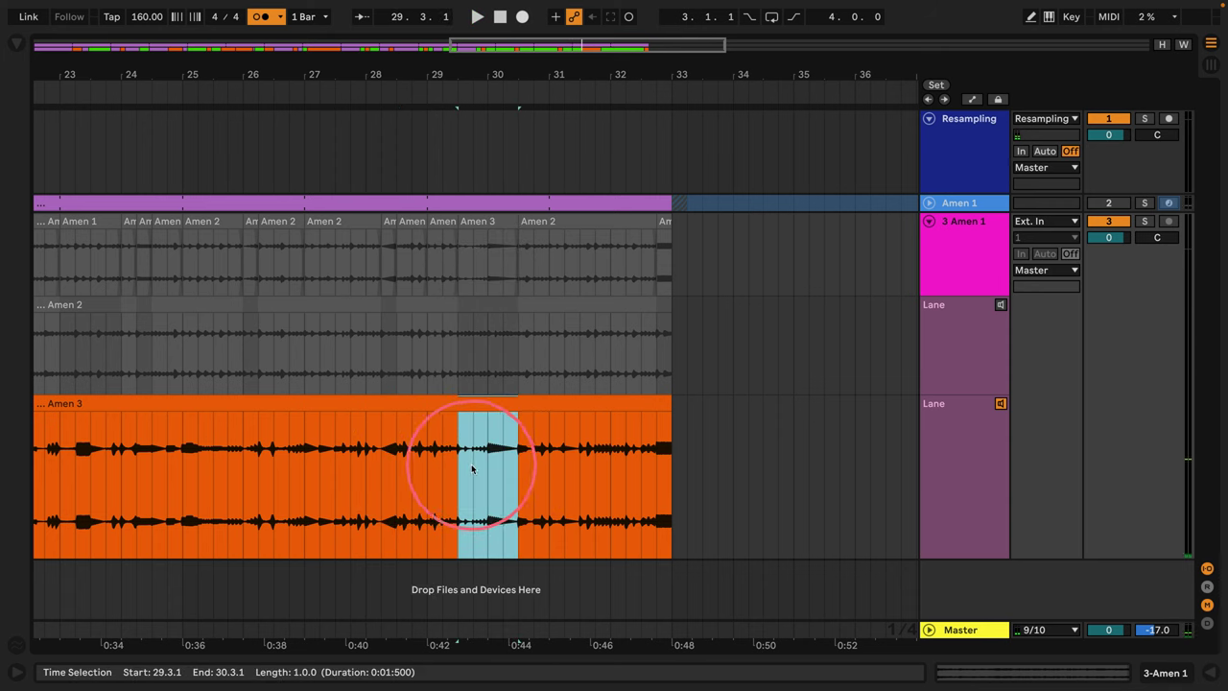
{"action": "left_click", "coordinate": [1000, 403]}
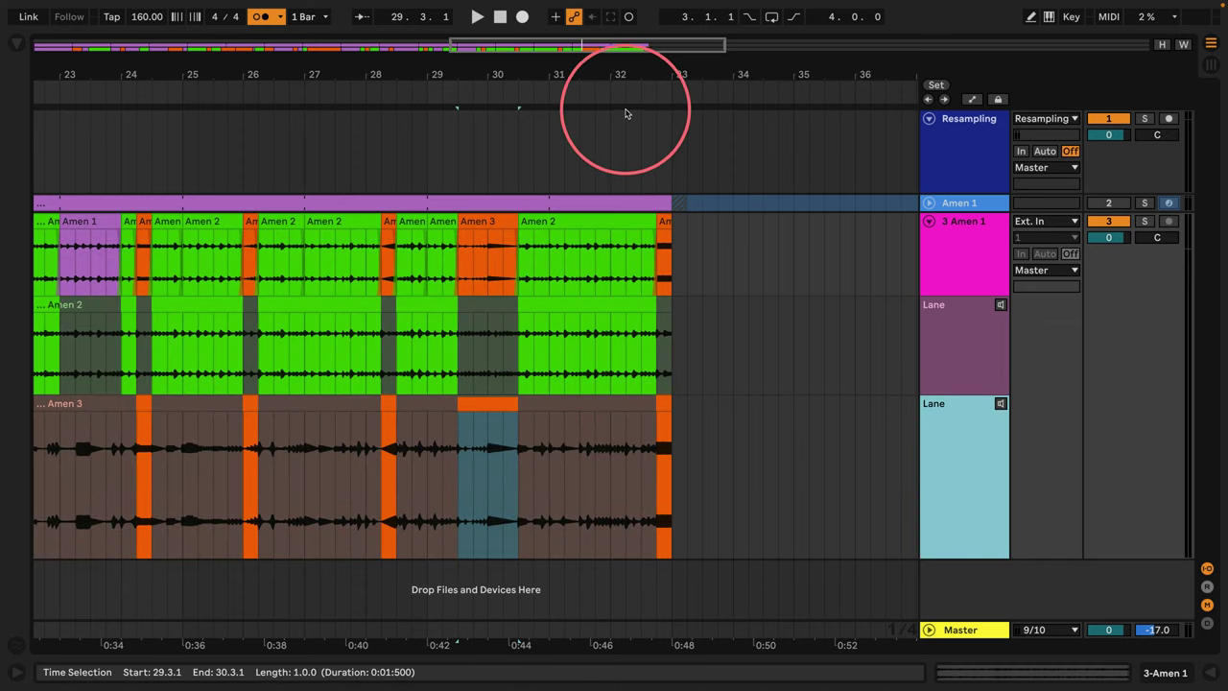
{"action": "mouse_move", "coordinate": [605, 79]}
{"action": "left_mouse_down"}
{"action": "mouse_move", "coordinate": [33, 90]}
{"action": "mouse_move", "coordinate": [42, 78]}
{"action": "mouse_move", "coordinate": [42, 92]}
{"action": "left_mouse_up"}
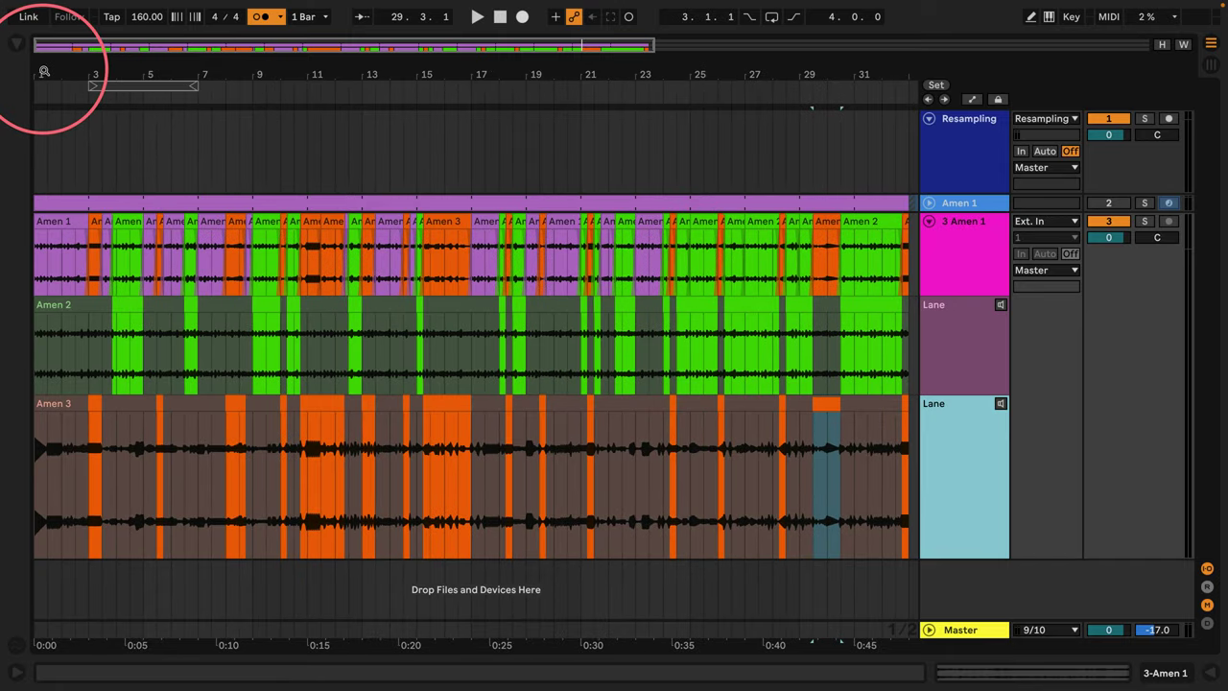
Check the Amen 1 and Amen 2 comp segments, disable the metronome, and return to 1.1.1.
{"action": "left_click", "coordinate": [568, 215]}
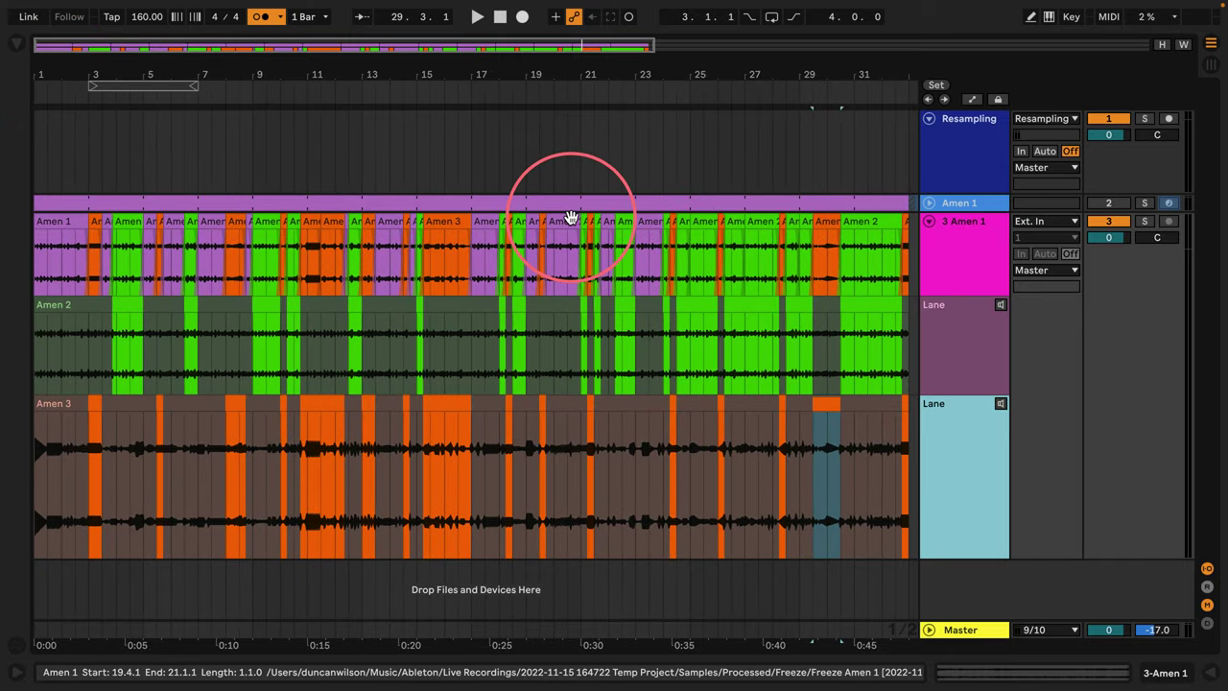
{"action": "mouse_move", "coordinate": [570, 217]}
{"action": "left_mouse_down"}
{"action": "mouse_move", "coordinate": [559, 203]}
{"action": "mouse_move", "coordinate": [547, 211]}
{"action": "left_mouse_up"}
{"action": "left_click", "coordinate": [886, 213]}
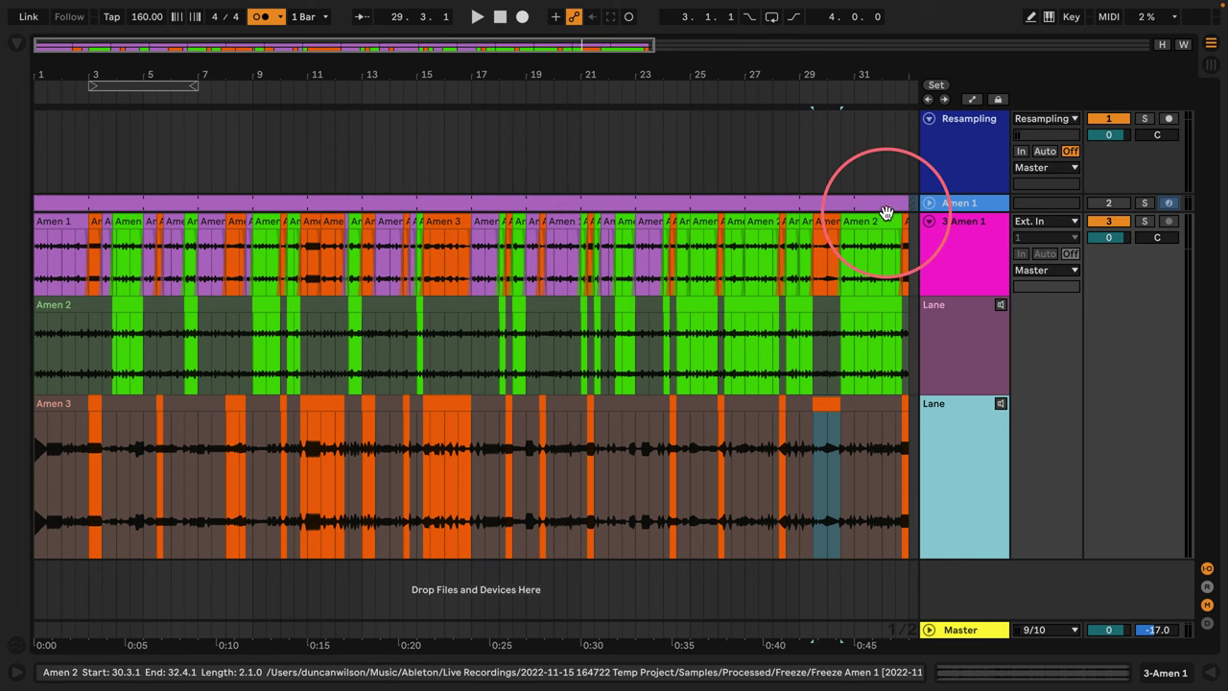
{"action": "left_click", "coordinate": [261, 16]}
{"action": "left_click", "coordinate": [863, 278]}
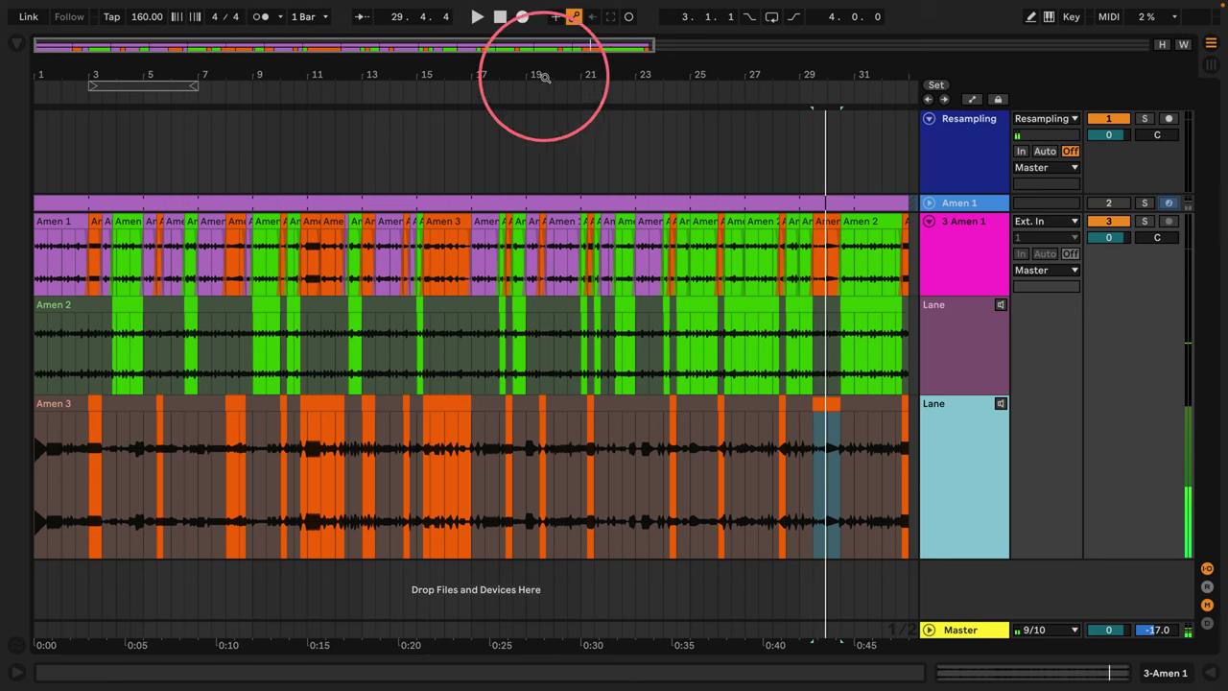
{"action": "left_click", "coordinate": [500, 16]}
{"action": "left_click", "coordinate": [500, 16]}
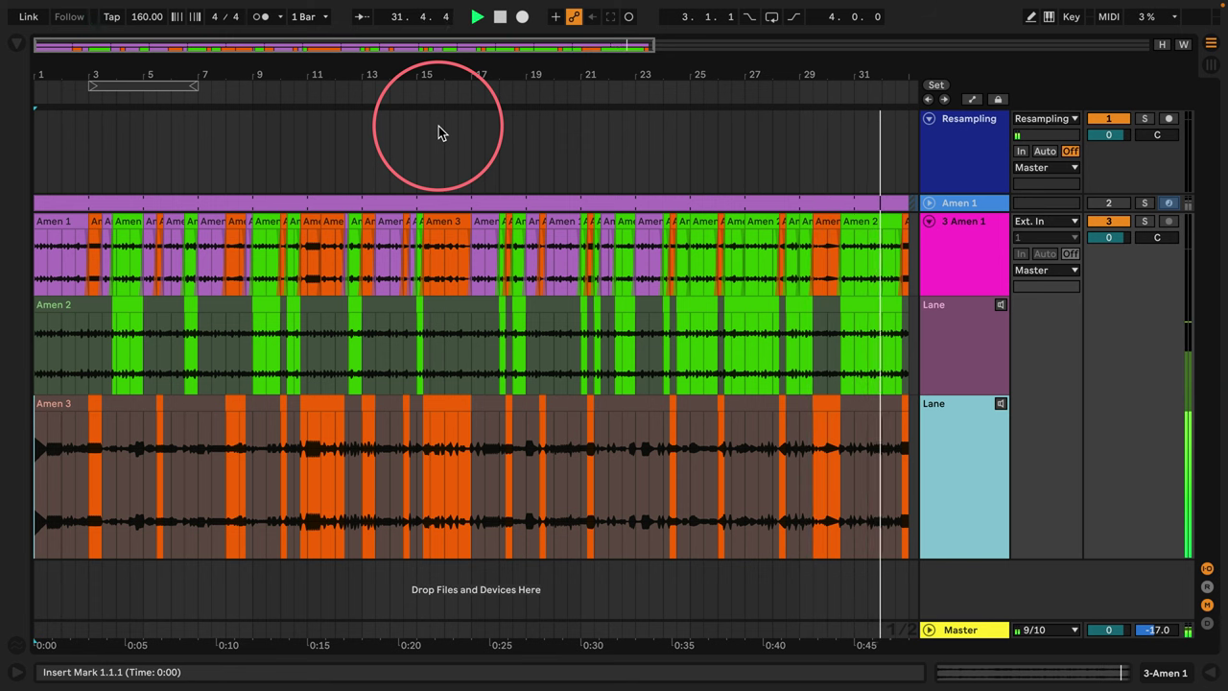
Audition the Amen 3 take from bar 31, deleting 31.1.1–31.2.3 then undoing it.
{"action": "key", "text": "space"}
{"action": "scroll", "coordinate": [888, 74], "scroll_direction": "up", "scroll_amount": 5}
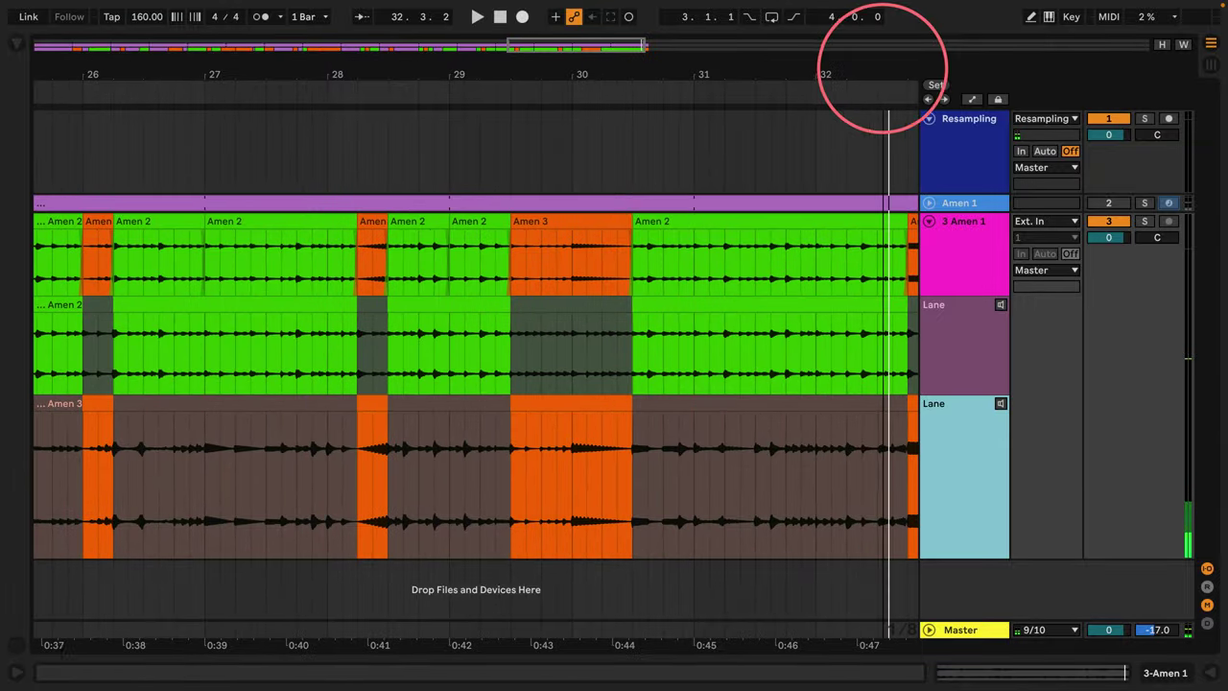
{"action": "left_click", "coordinate": [726, 484]}
{"action": "left_click", "coordinate": [1001, 403]}
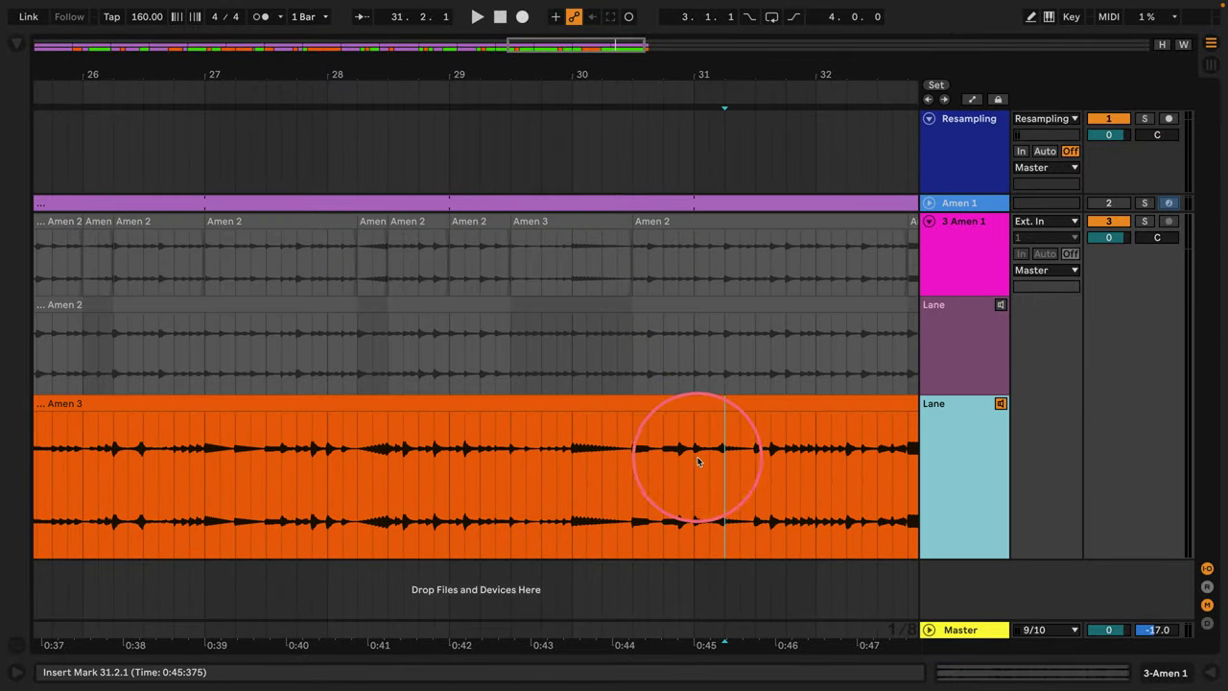
{"action": "left_click", "coordinate": [696, 461]}
{"action": "key", "text": "space"}
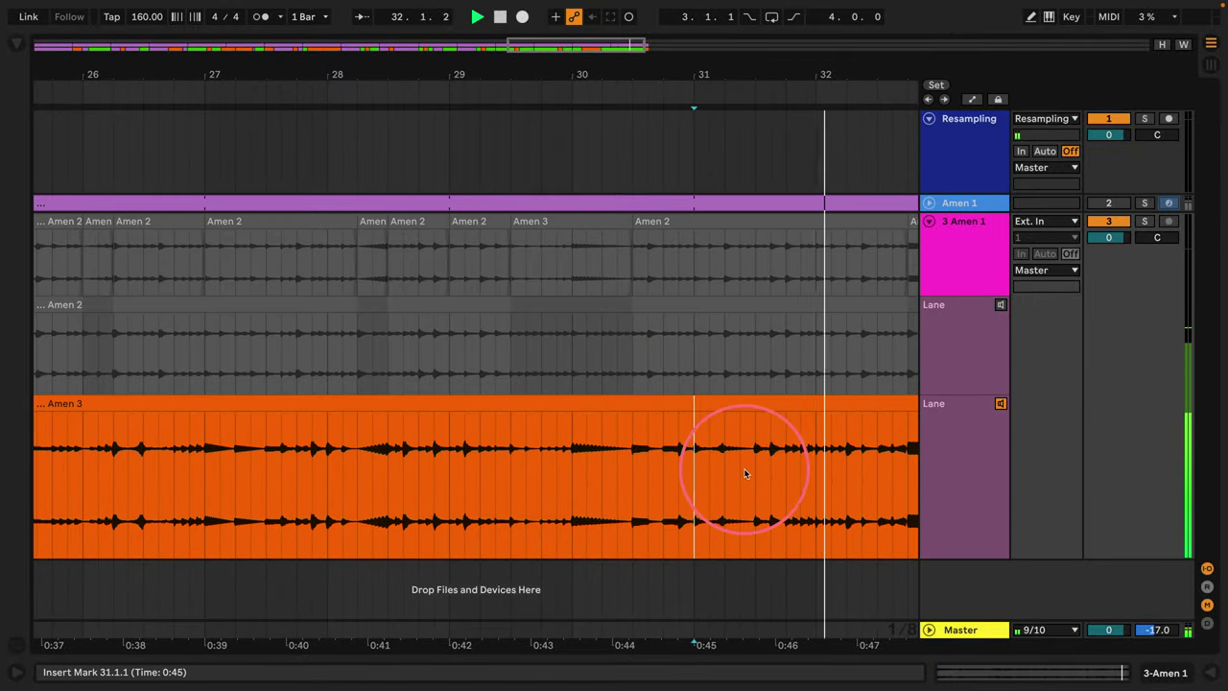
{"action": "key", "text": "space"}
{"action": "key", "text": "space"}
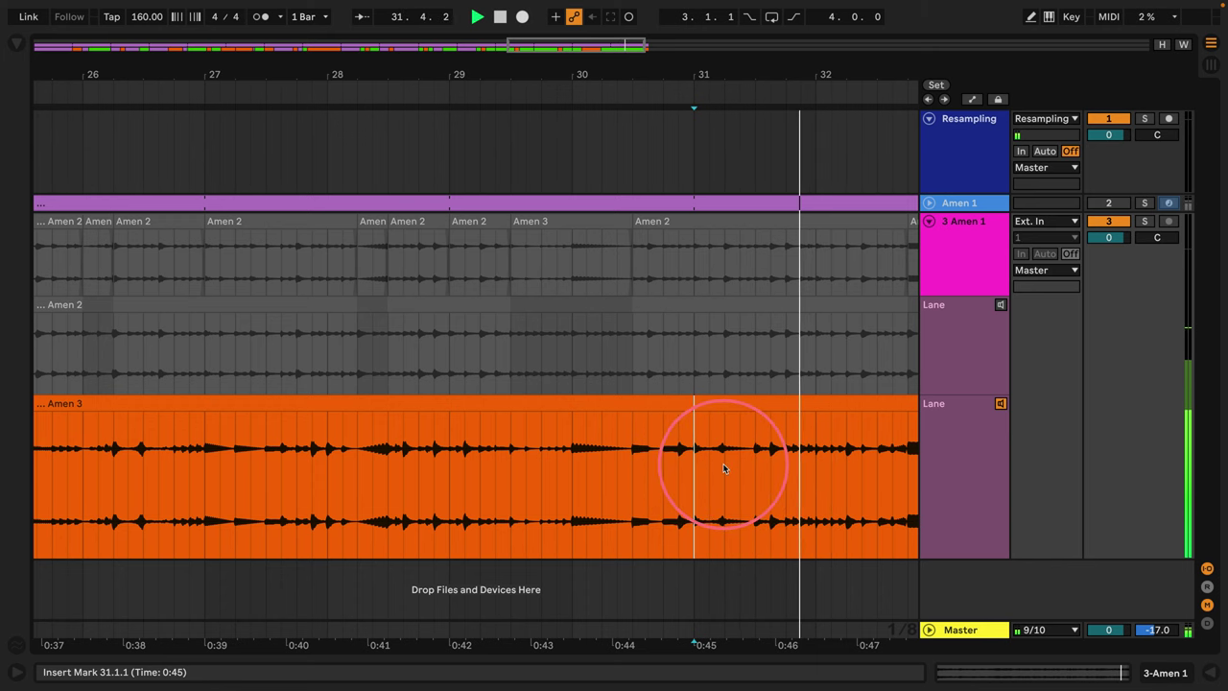
{"action": "key", "text": "space"}
{"action": "left_click_drag", "start_coordinate": [693, 464], "coordinate": [739, 477]}
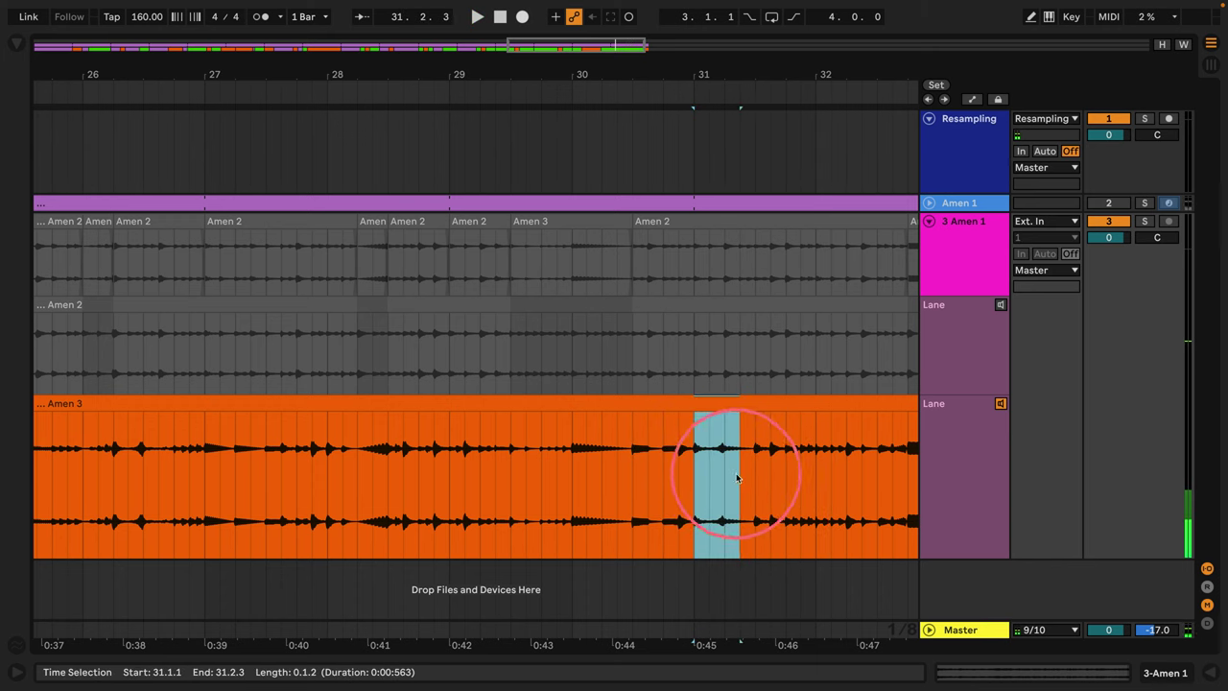
{"action": "key", "text": "Delete"}
{"action": "left_click", "coordinate": [662, 454]}
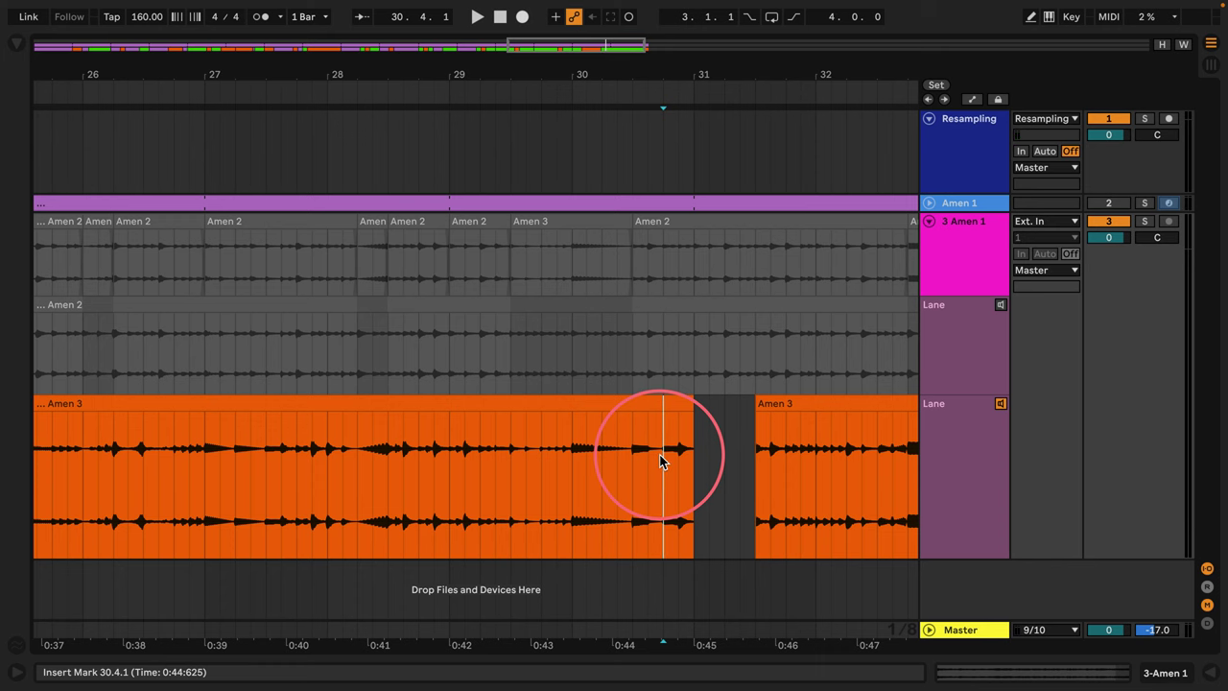
{"action": "key", "text": "super+z"}
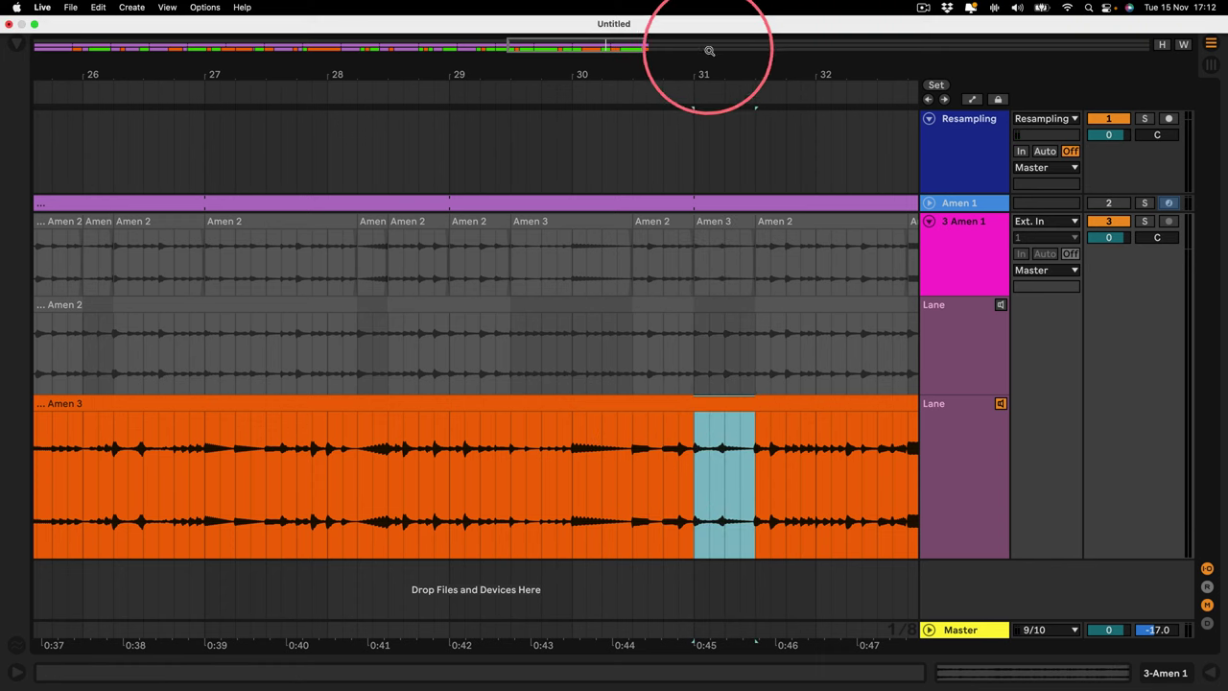
Move the bar 30 Amen 3 slice into the comp at bar 32 and play from bar 30.
{"action": "left_click_drag", "start_coordinate": [710, 52], "coordinate": [722, 54]}
{"action": "left_click", "coordinate": [533, 511]}
{"action": "key", "text": "space"}
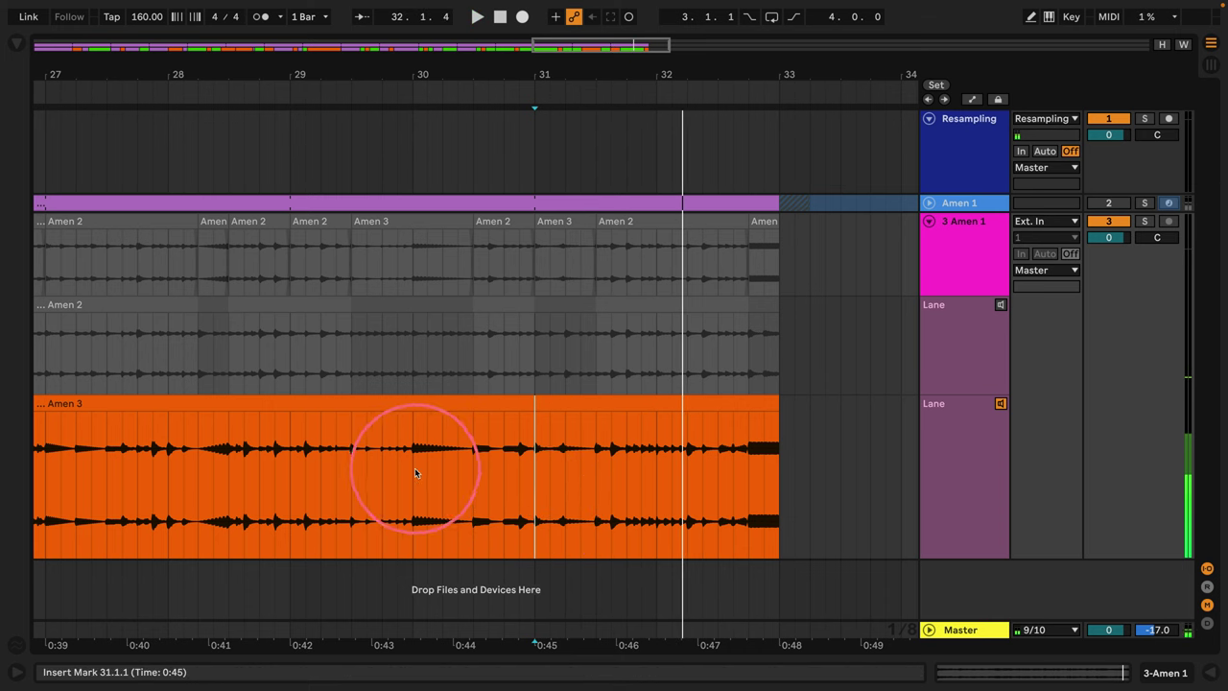
{"action": "left_click_drag", "start_coordinate": [414, 472], "coordinate": [472, 482]}
{"action": "left_click_drag", "start_coordinate": [442, 405], "coordinate": [683, 256]}
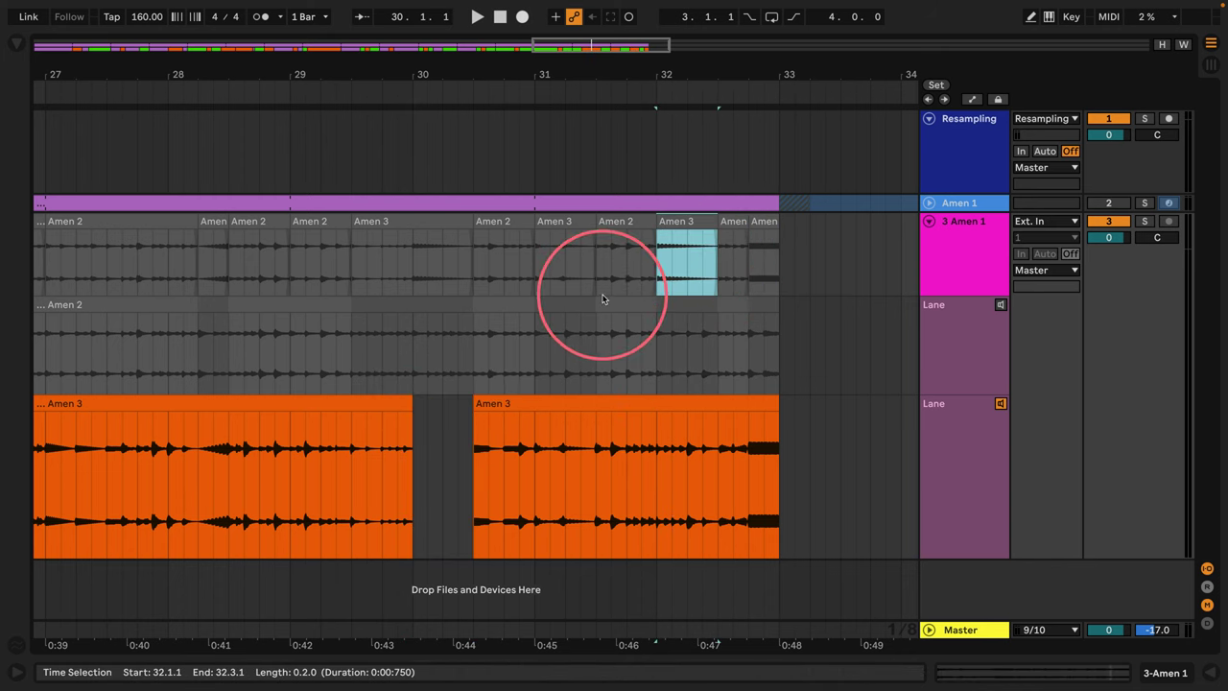
{"action": "left_click", "coordinate": [416, 278]}
{"action": "key", "text": "space"}
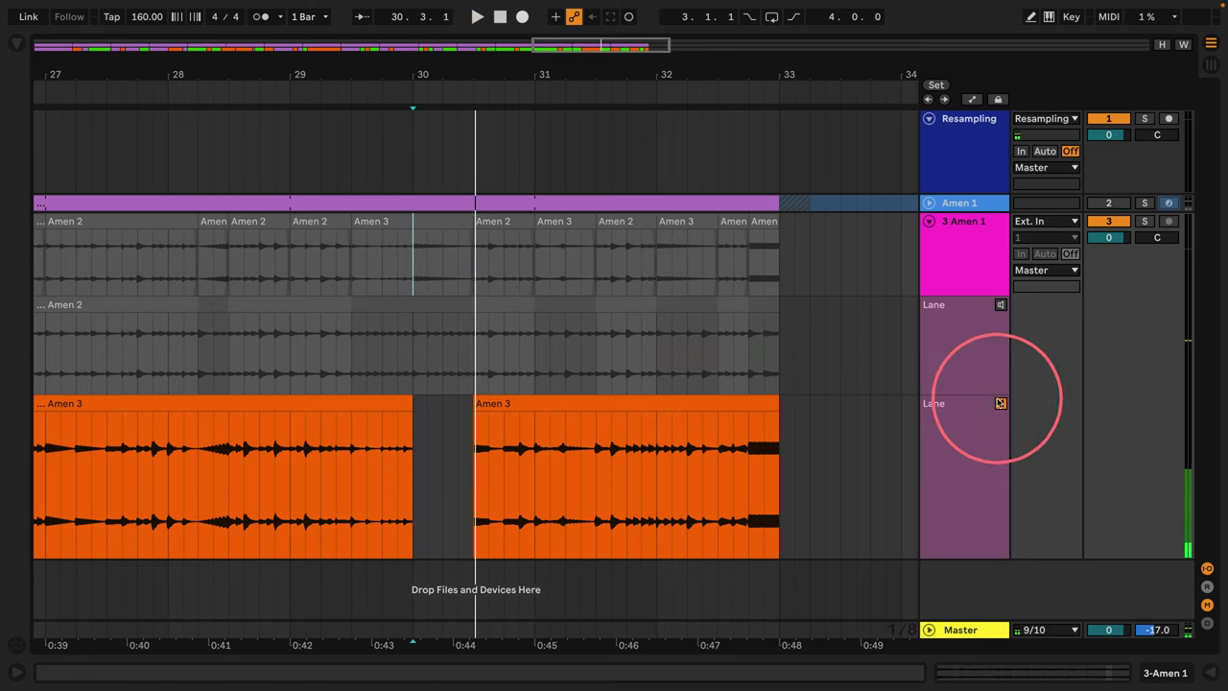
Revert the bar 32 section to Amen 2 after auditioning, and zoom out on the comp.
{"action": "left_click", "coordinate": [969, 401]}
{"action": "key", "text": "space"}
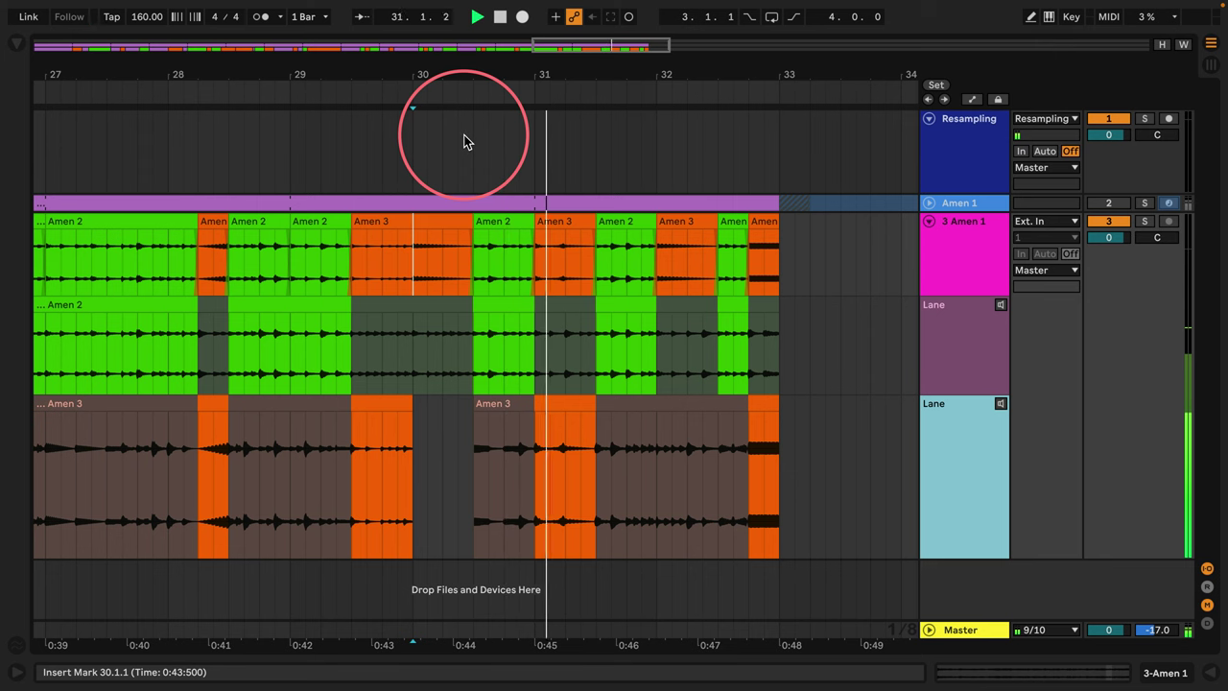
{"action": "key", "text": "space"}
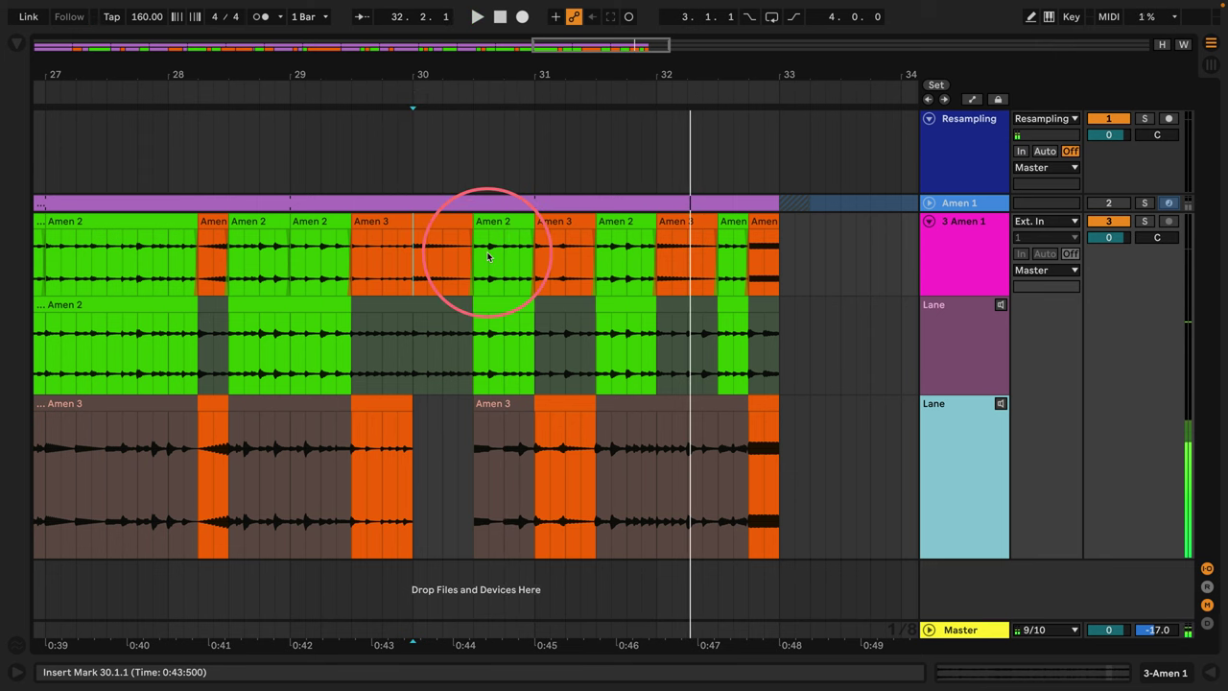
{"action": "key", "text": "super+z"}
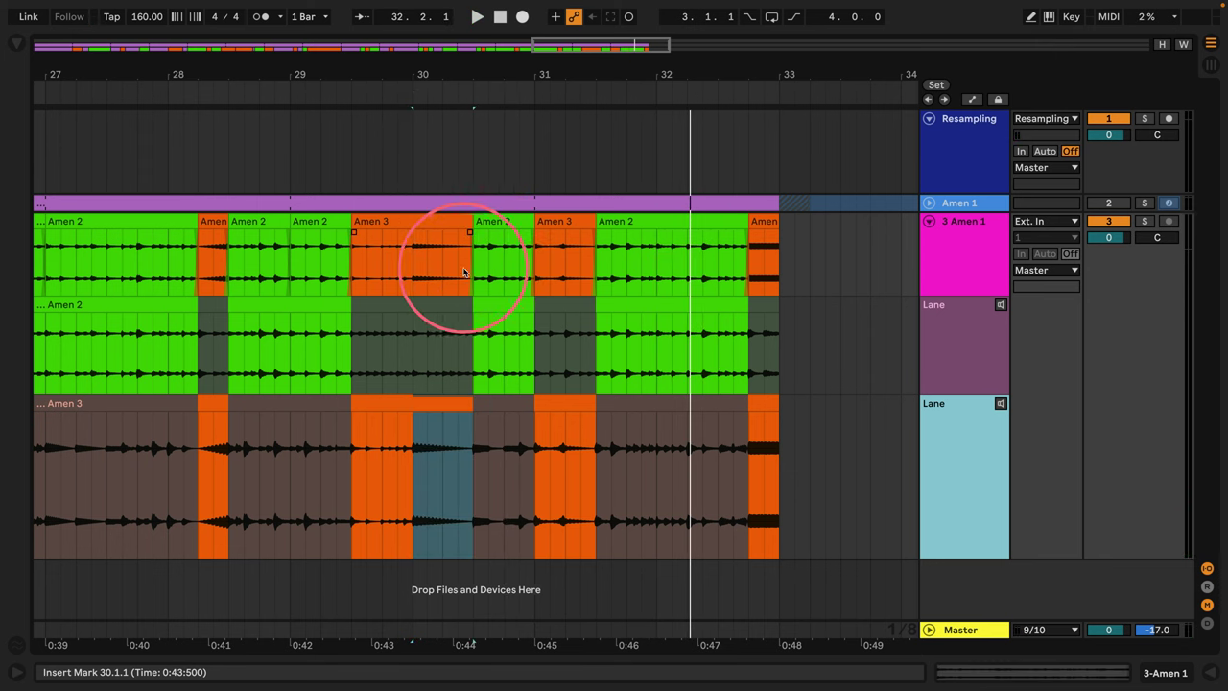
{"action": "left_click_drag", "start_coordinate": [562, 85], "coordinate": [569, 71]}
Hide the take lanes on 3 Amen 1 and fit bars 1 to 33.
{"action": "right_click", "coordinate": [969, 280]}
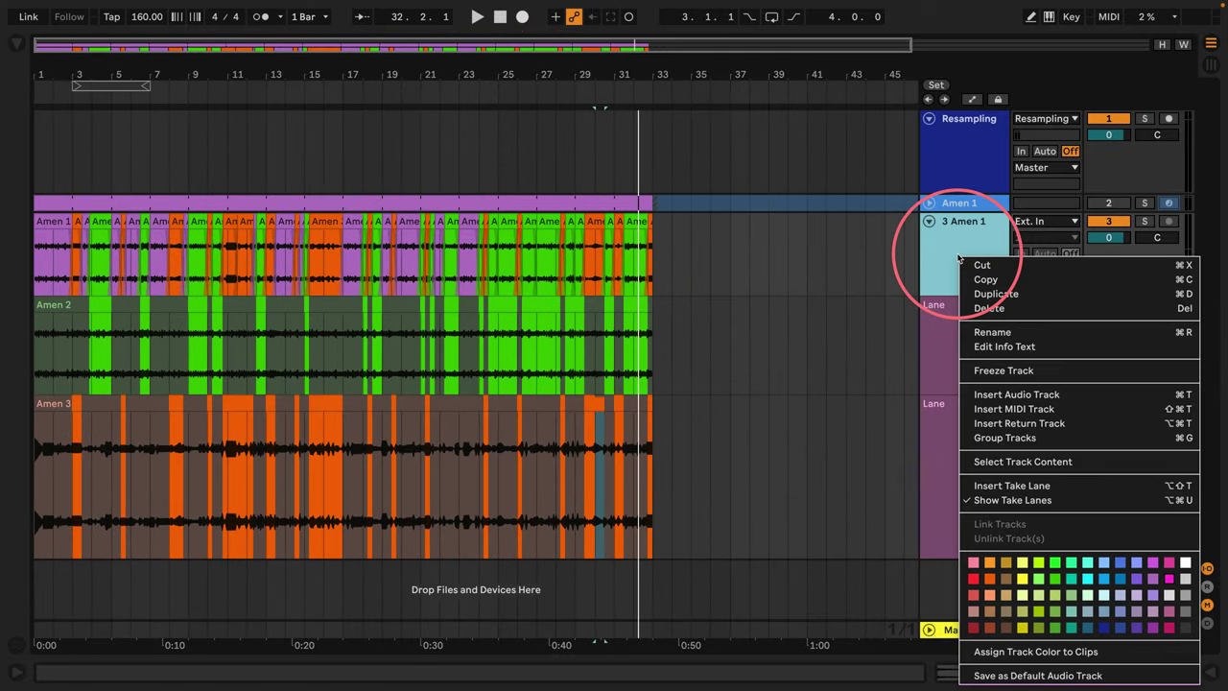
{"action": "left_click", "coordinate": [964, 501]}
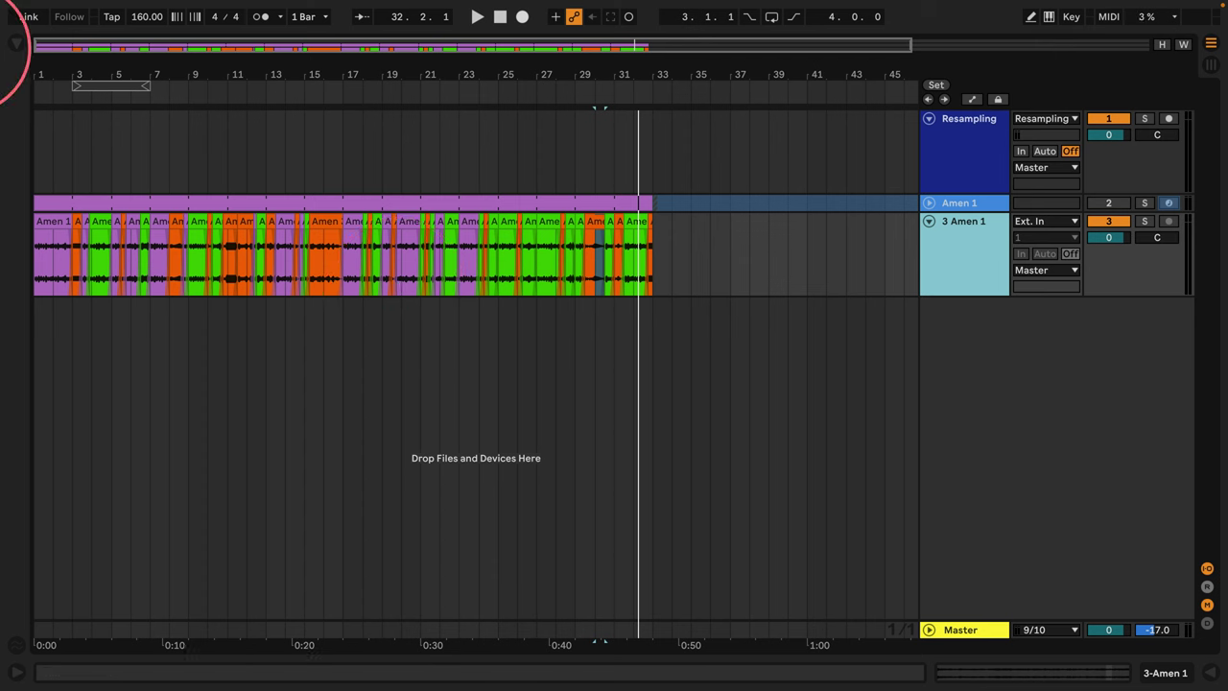
{"action": "left_click_drag", "start_coordinate": [40, 69], "coordinate": [48, 77]}
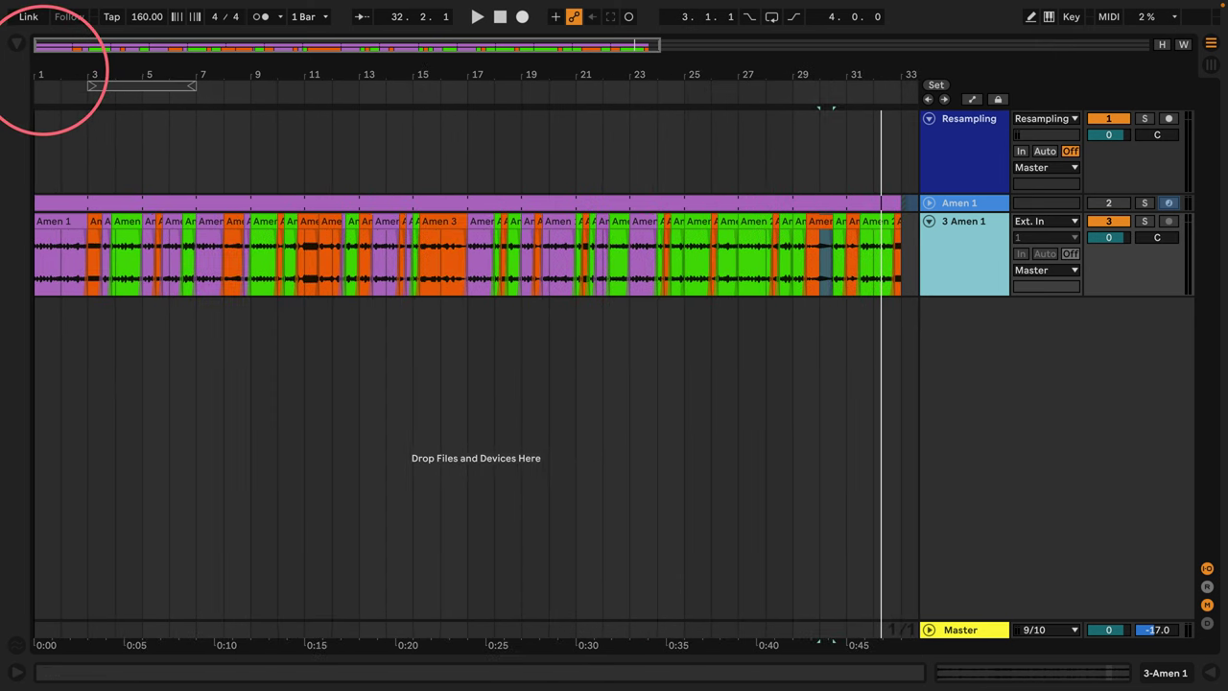
Unfreeze the Amen 1 MIDI track to show its clip, then select 3 Amen 1.
{"action": "left_click", "coordinate": [930, 204]}
{"action": "right_click", "coordinate": [954, 216]}
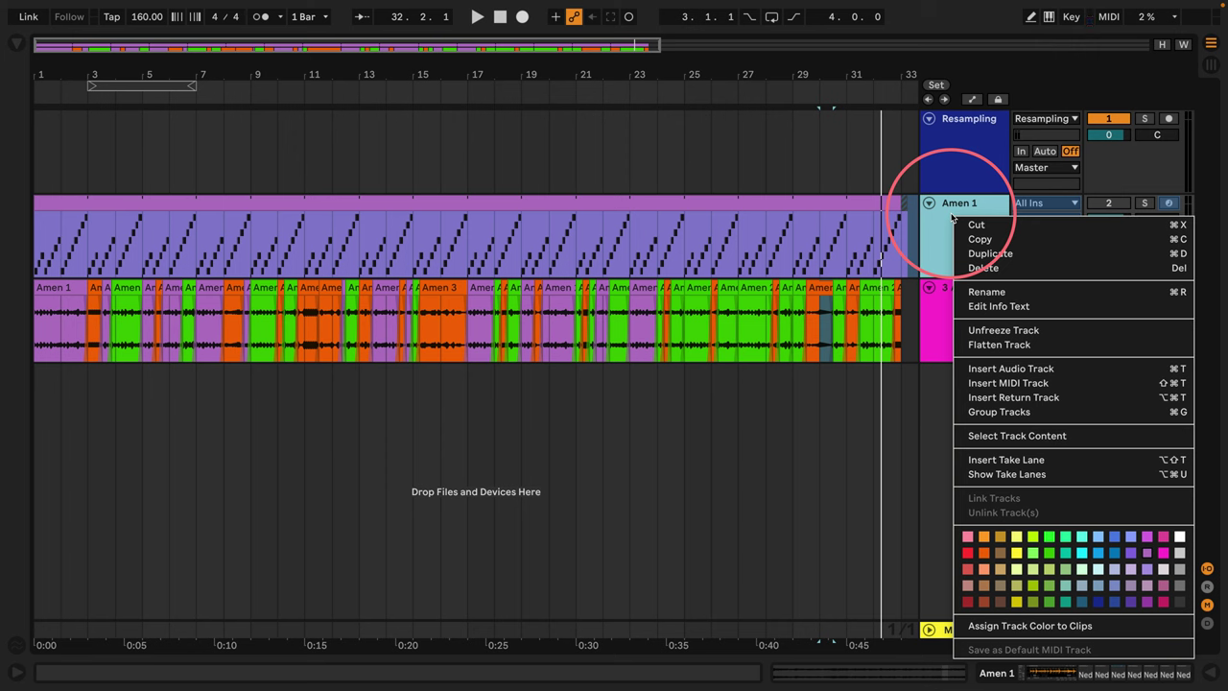
{"action": "left_click", "coordinate": [978, 331]}
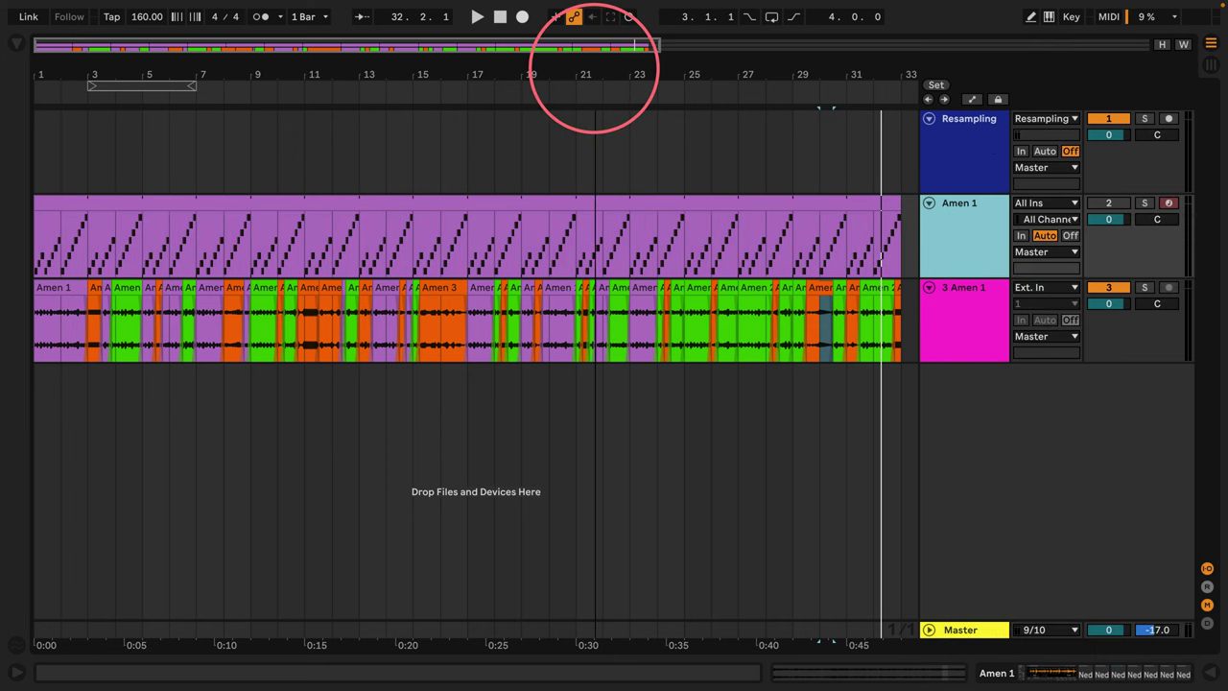
{"action": "left_click_drag", "start_coordinate": [593, 56], "coordinate": [633, 123]}
{"action": "left_click", "coordinate": [964, 305]}
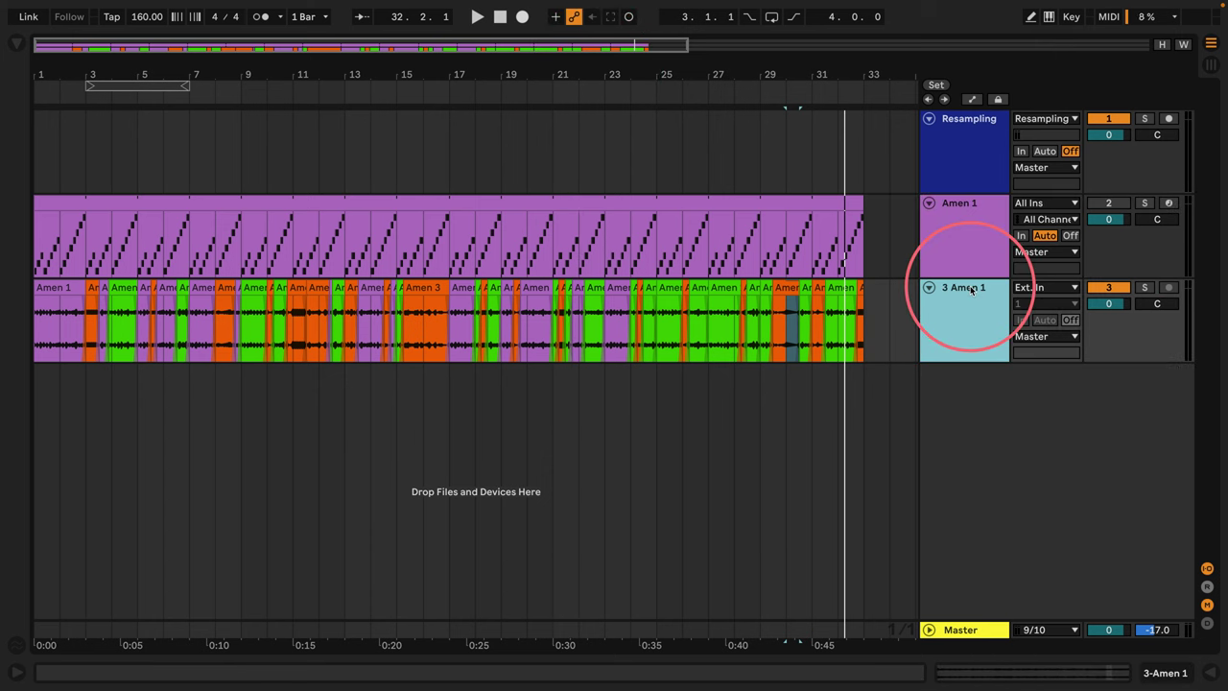
Load Drum Buss on 3 Amen 1 with Transients 1.00 and Boom 67 %.
{"action": "left_click", "coordinate": [19, 44]}
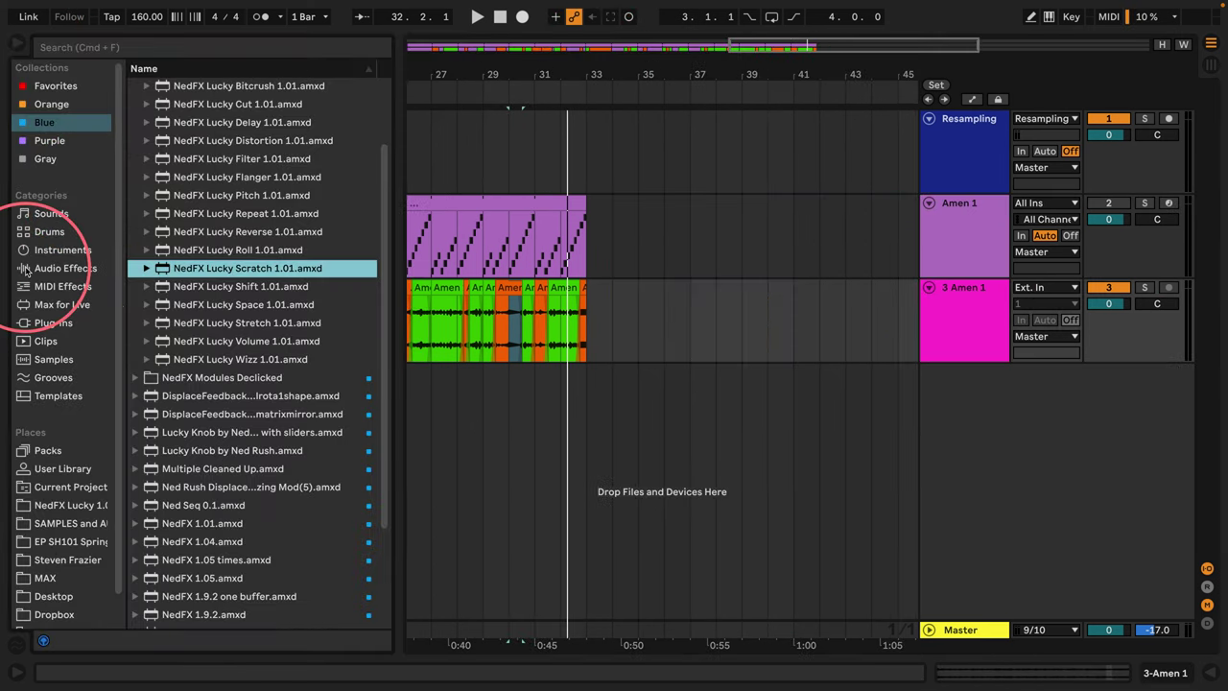
{"action": "left_click", "coordinate": [57, 267]}
{"action": "left_click", "coordinate": [187, 304]}
{"action": "left_click", "coordinate": [995, 309]}
{"action": "key", "text": "space"}
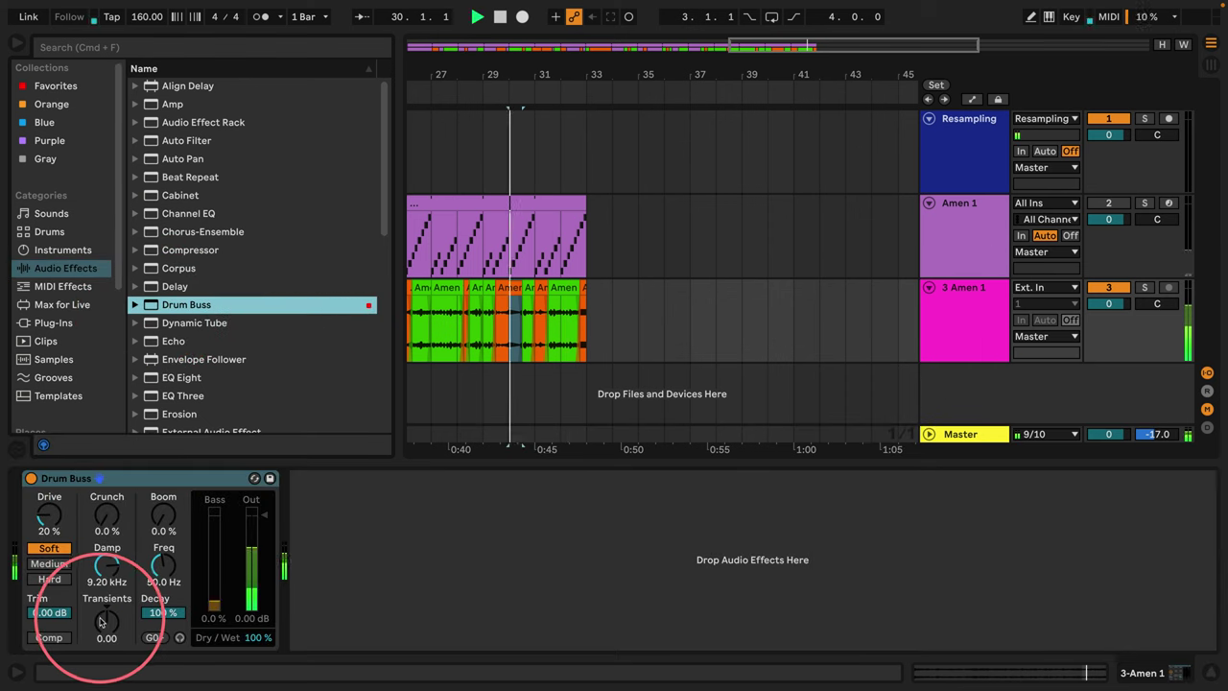
{"action": "left_click_drag", "start_coordinate": [101, 622], "coordinate": [104, 624]}
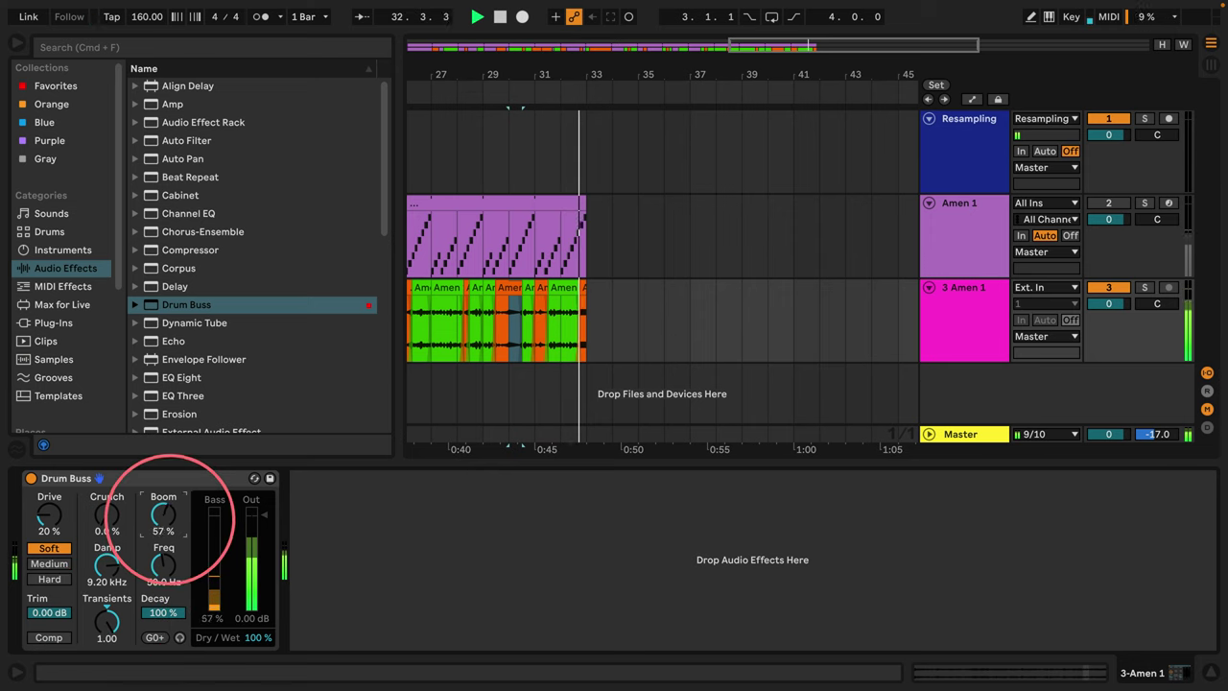
{"action": "left_click_drag", "start_coordinate": [165, 529], "coordinate": [168, 520]}
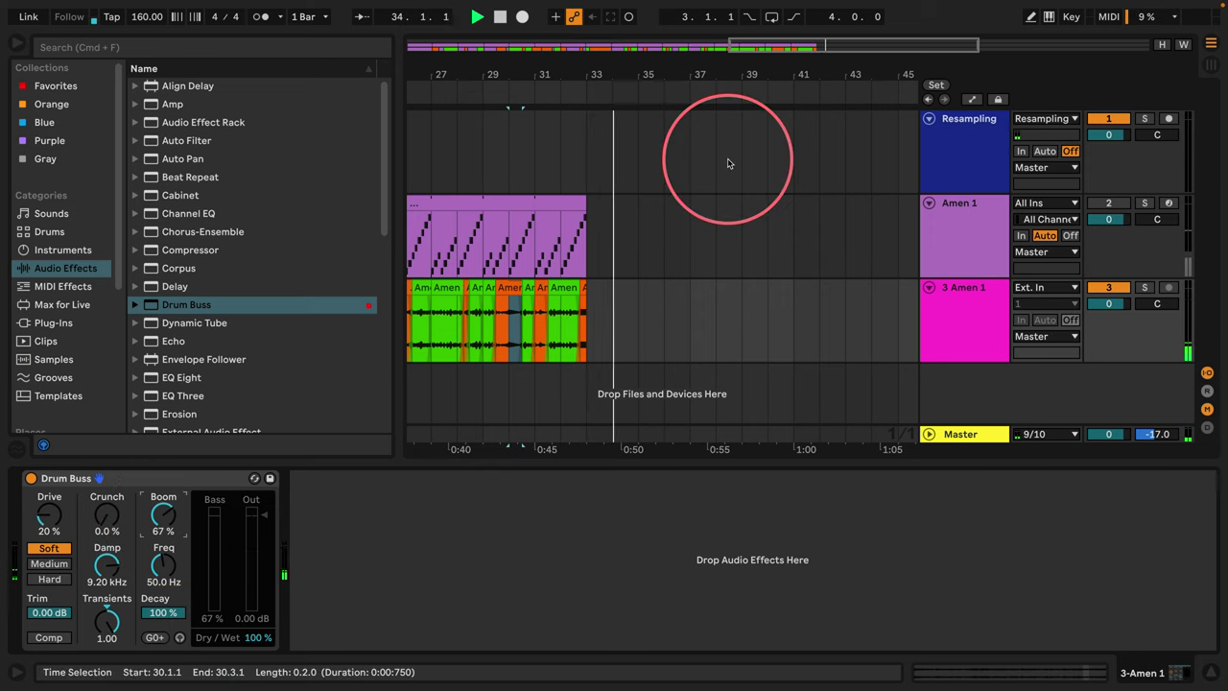
Set Drum Buss Drive to 0 % and add a Limiter after it.
{"action": "left_click", "coordinate": [499, 18]}
{"action": "left_click", "coordinate": [477, 16]}
{"action": "mouse_move", "coordinate": [480, 55]}
{"action": "left_mouse_down"}
{"action": "mouse_move", "coordinate": [482, 85]}
{"action": "mouse_move", "coordinate": [487, 63]}
{"action": "left_mouse_up"}
{"action": "left_click_drag", "start_coordinate": [49, 515], "coordinate": [49, 551]}
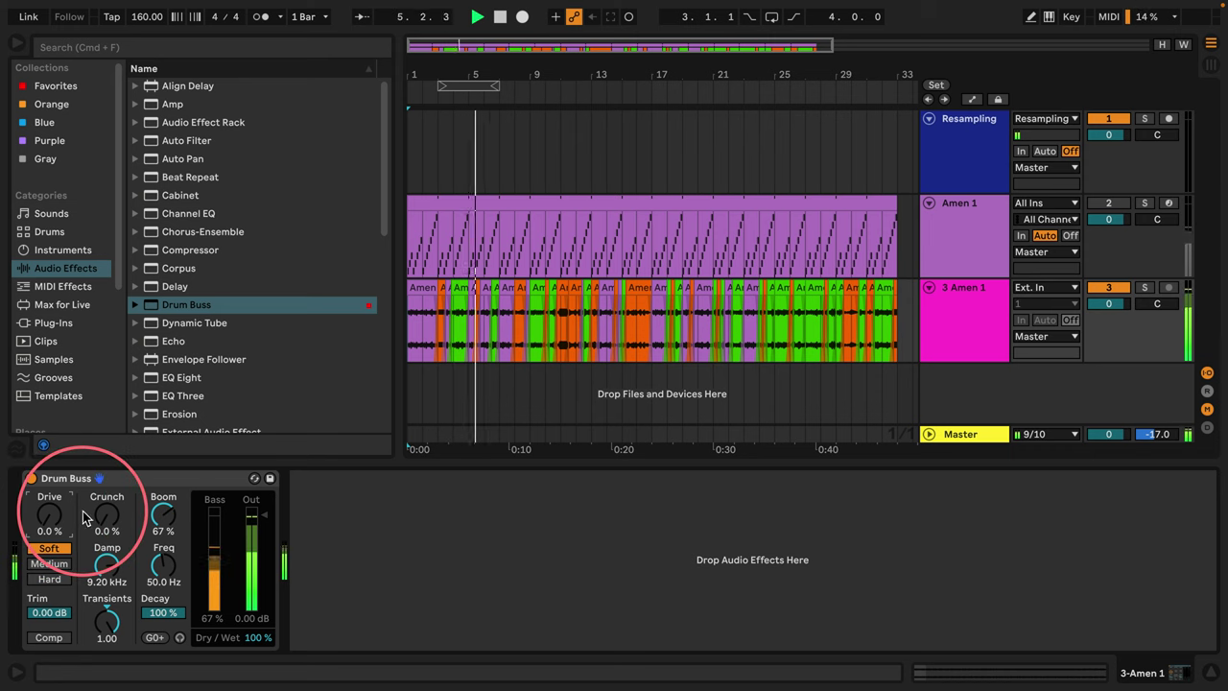
{"action": "scroll", "coordinate": [230, 240], "scroll_direction": "down", "scroll_amount": 10}
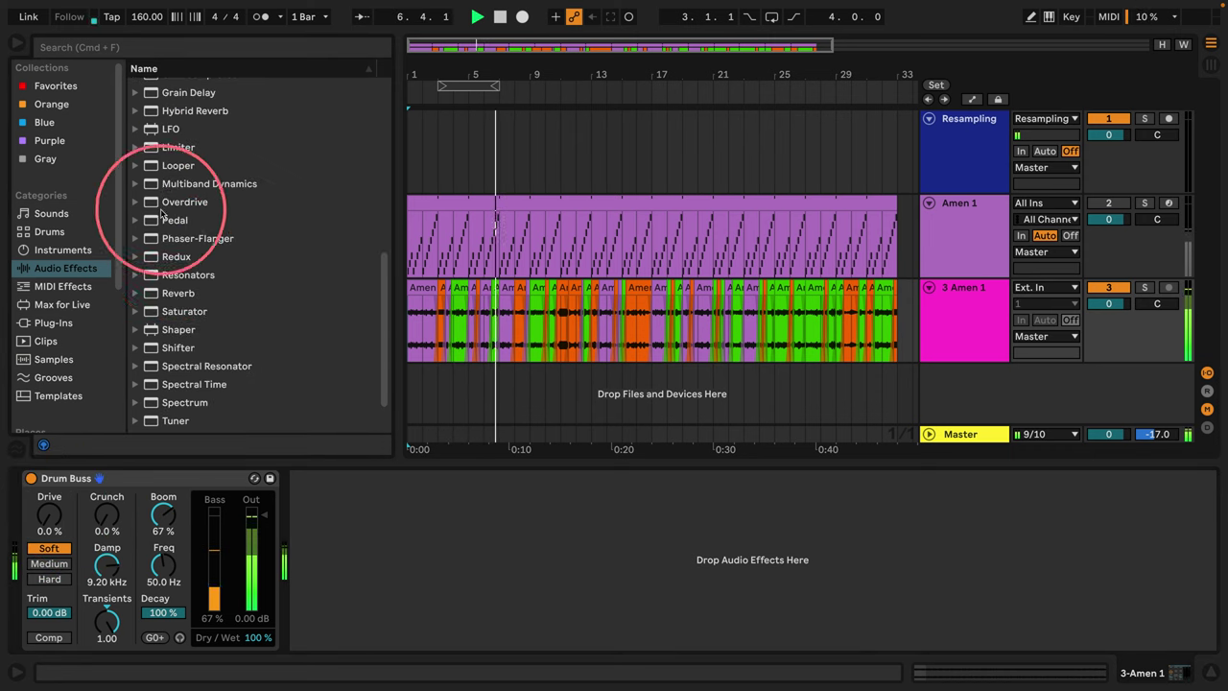
{"action": "left_click_drag", "start_coordinate": [177, 146], "coordinate": [383, 521]}
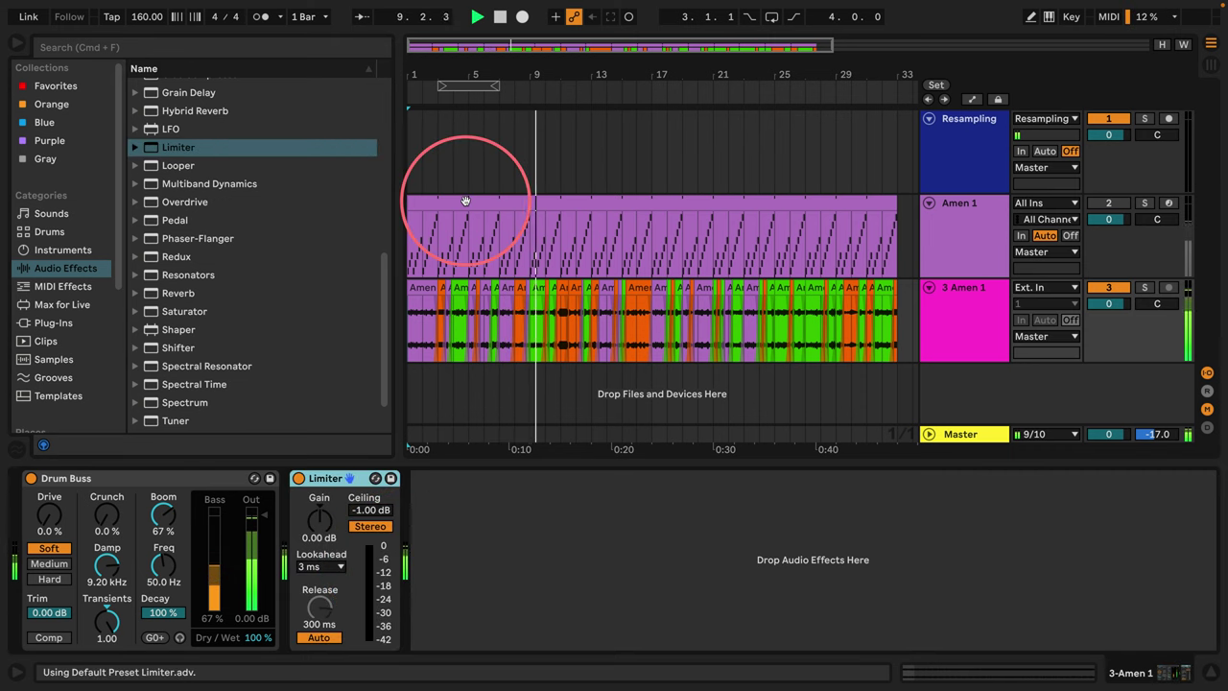
{"action": "left_click_drag", "start_coordinate": [397, 219], "coordinate": [305, 222]}
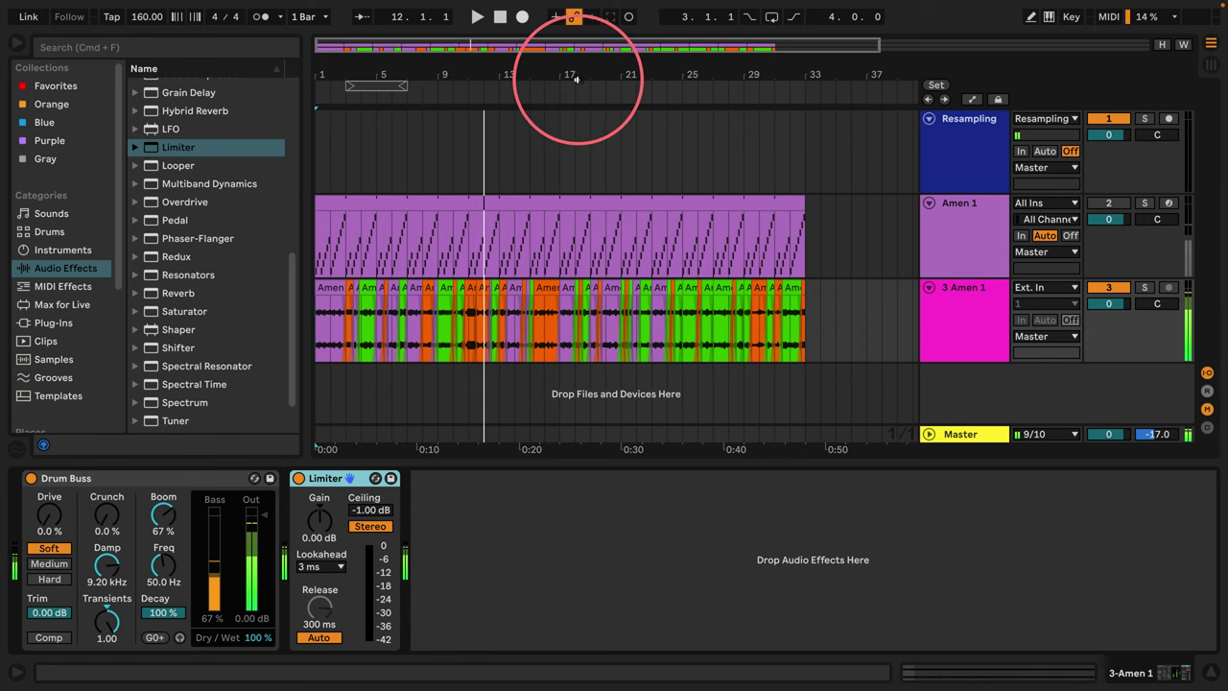
Arm the Resampling track, loop bars 1–33, and record the processed break into it.
{"action": "left_click", "coordinate": [501, 17]}
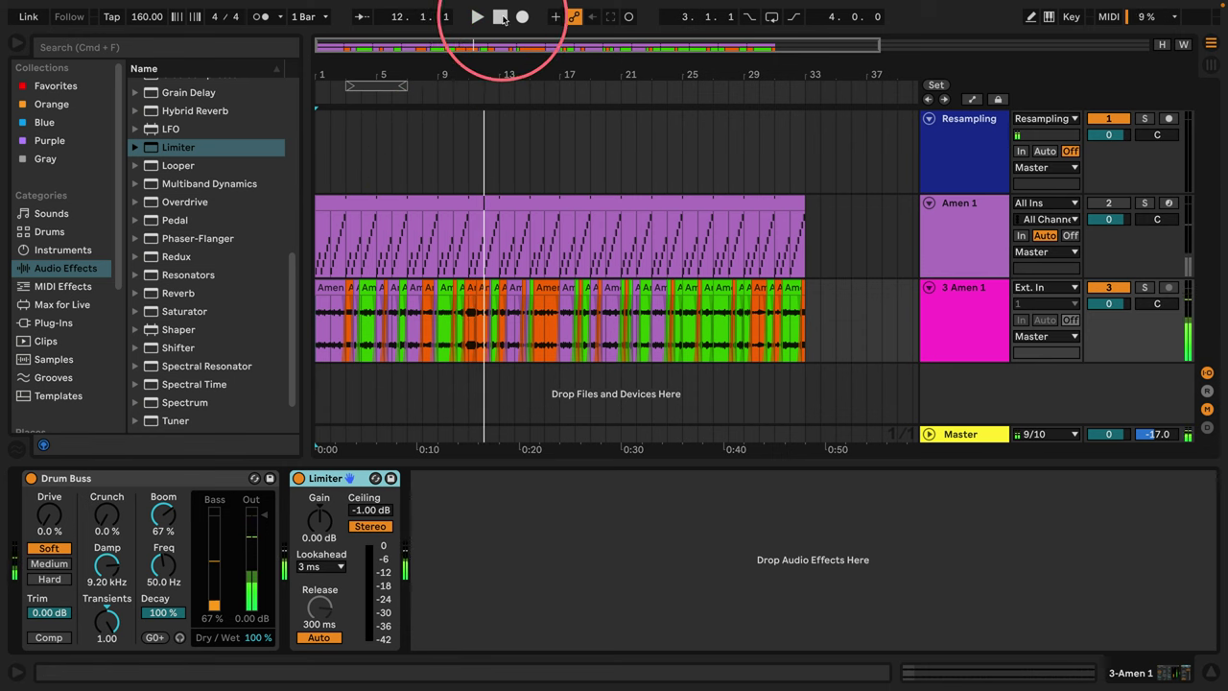
{"action": "left_click", "coordinate": [1168, 118]}
{"action": "mouse_move", "coordinate": [376, 86]}
{"action": "left_mouse_down"}
{"action": "mouse_move", "coordinate": [318, 86]}
{"action": "mouse_move", "coordinate": [742, 86]}
{"action": "mouse_move", "coordinate": [803, 105]}
{"action": "left_mouse_up"}
{"action": "left_click", "coordinate": [794, 16]}
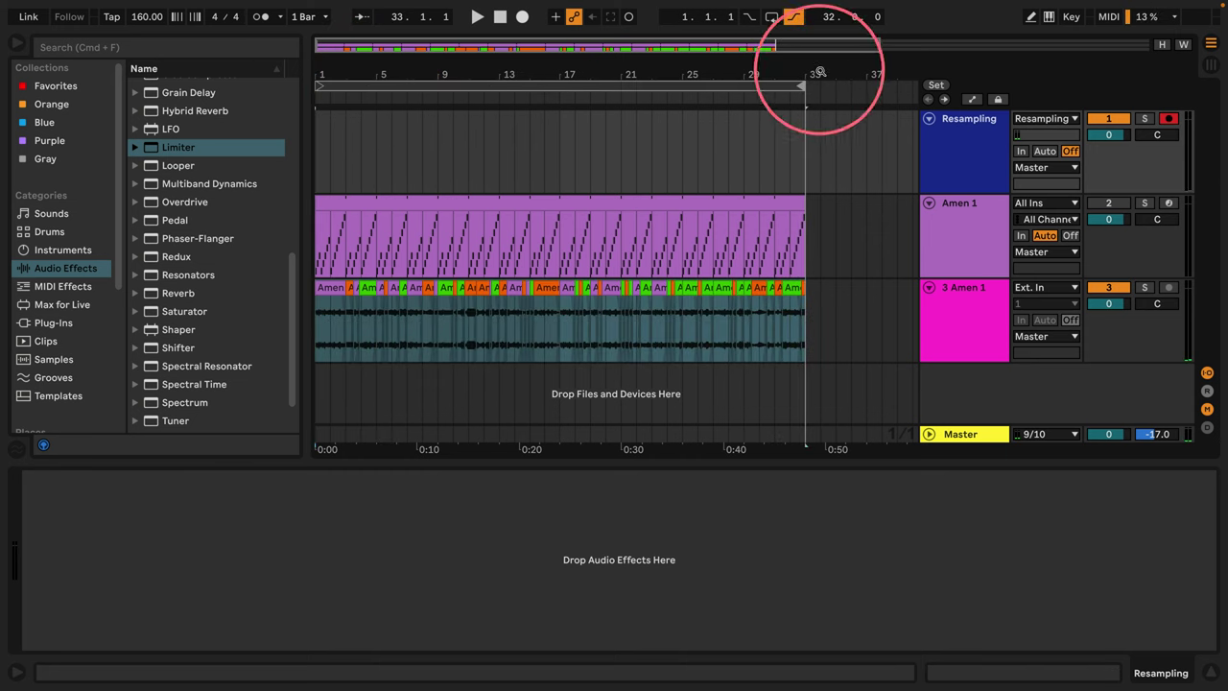
{"action": "left_click", "coordinate": [522, 16]}
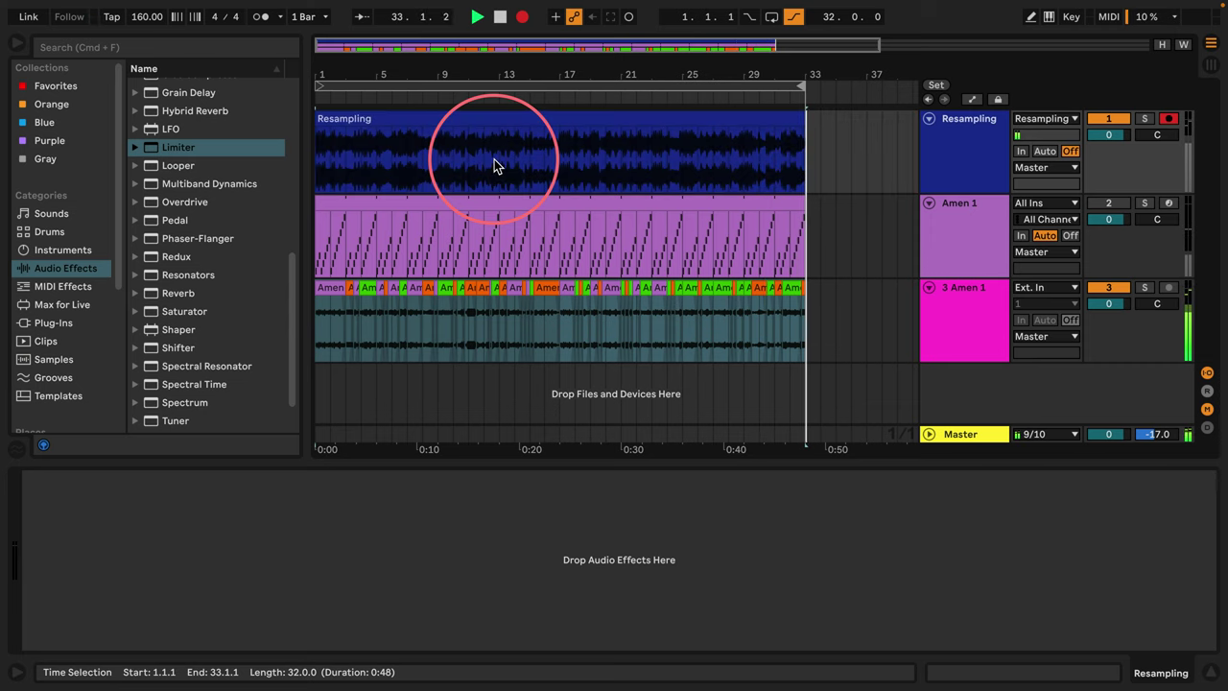
{"action": "key", "text": "space"}
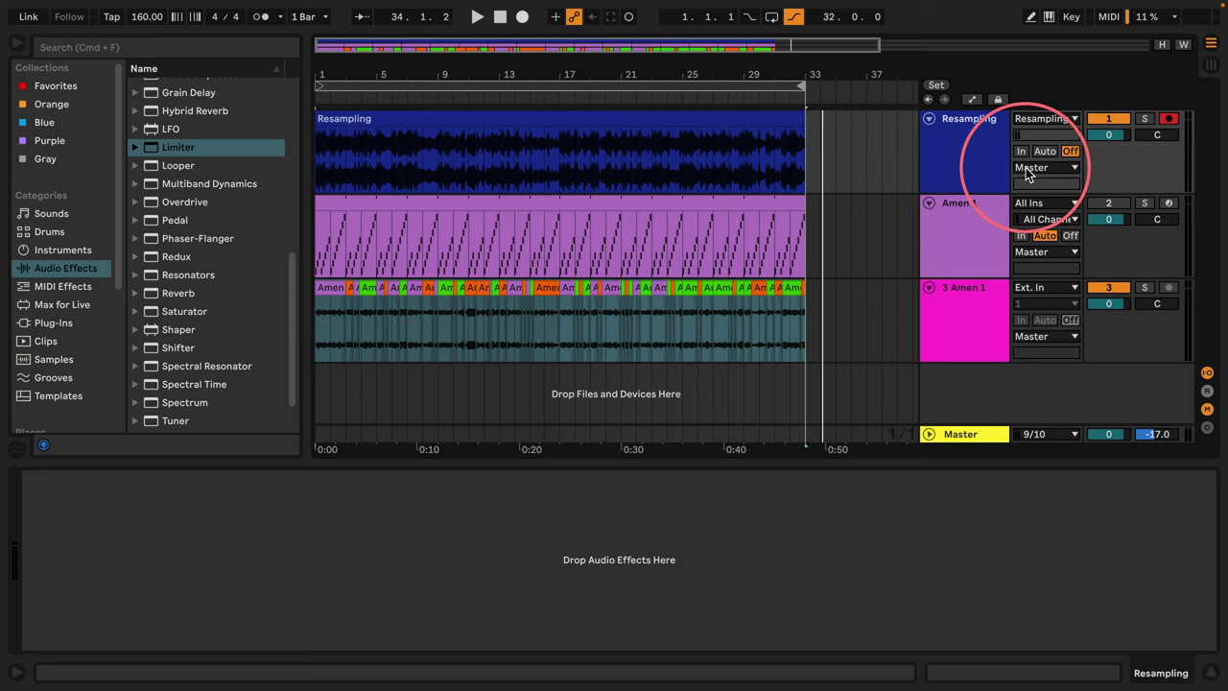
{"action": "left_click", "coordinate": [810, 171]}
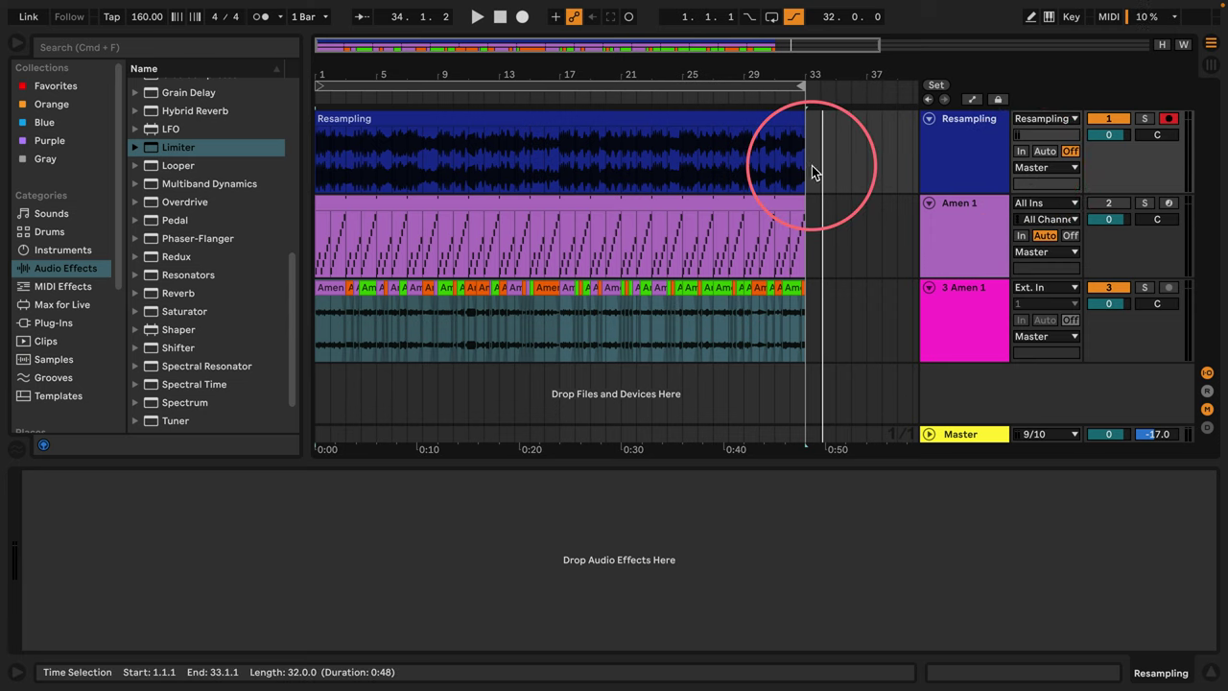